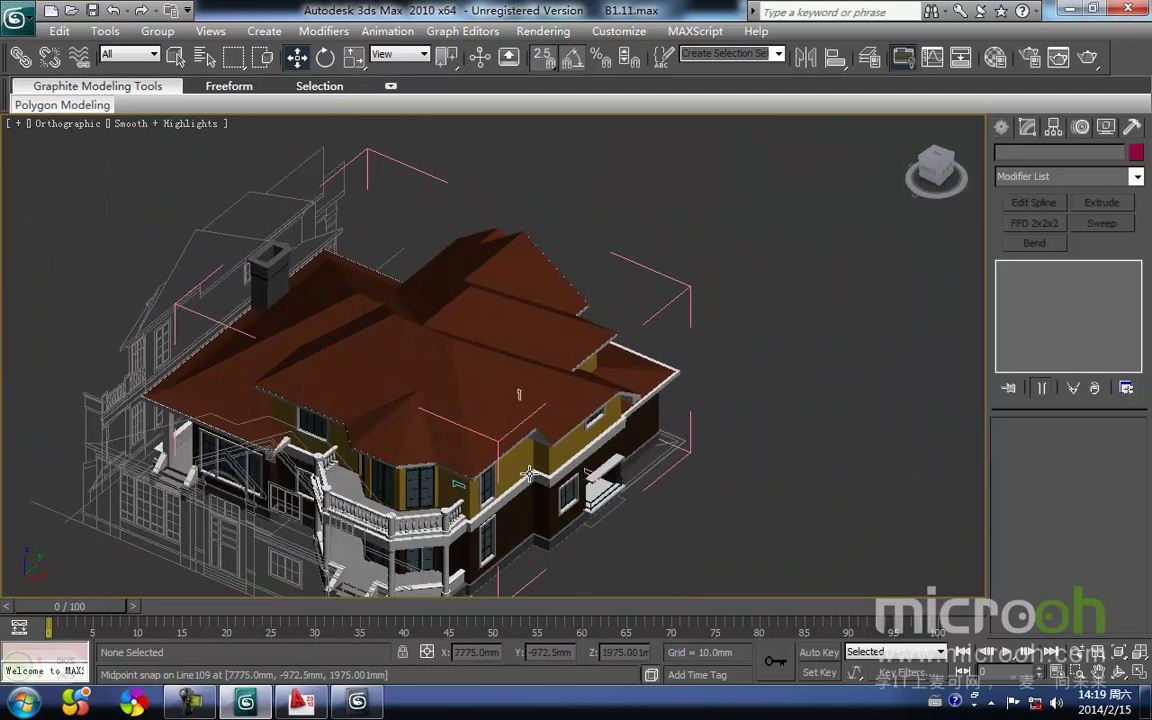
- Examine the open end of the lower roof where its eave stops beside the balcony
scroll(206, 390, up, 3)
scroll(206, 390, up, 7)
middle_drag(162, 360, 702, 353)
middle_drag(190, 378, 644, 232)
middle_drag(141, 345, 324, 500)
click(360, 352)
key(F3)
key(F3)
middle_drag(350, 377, 462, 401)
scroll(462, 401, down, 3)
click(71, 246)
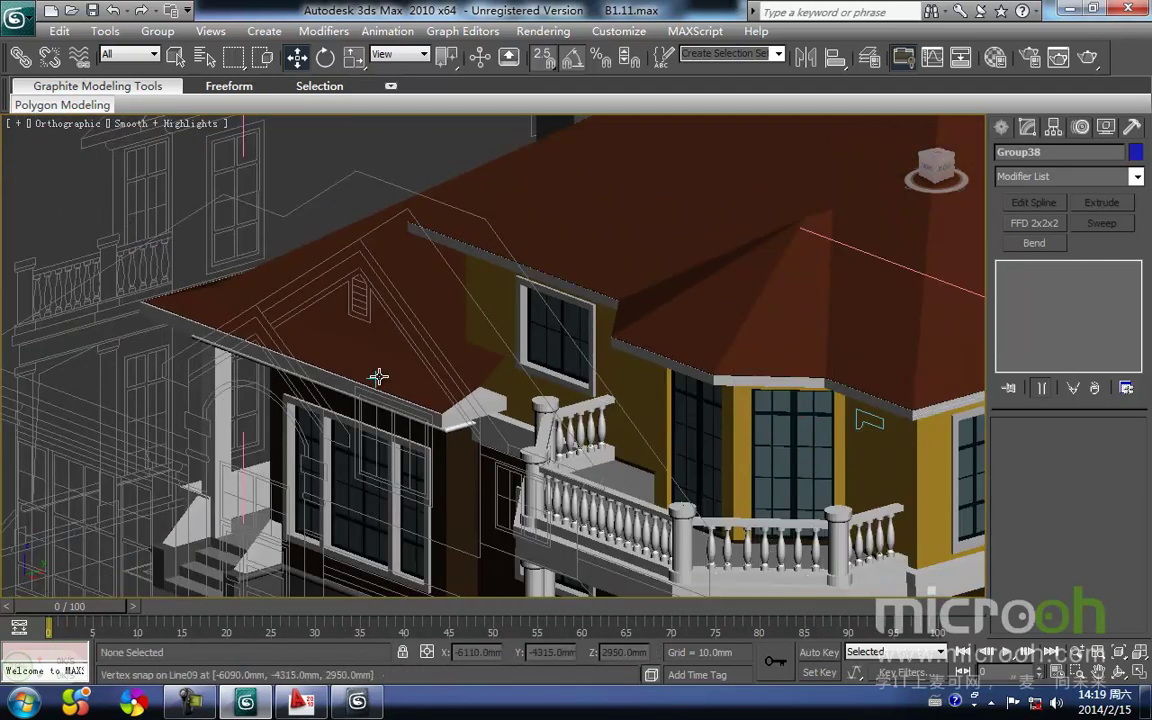
scroll(480, 553, up, 3)
- Select the lower eave trim together with the house group and open the group for editing
click(500, 453)
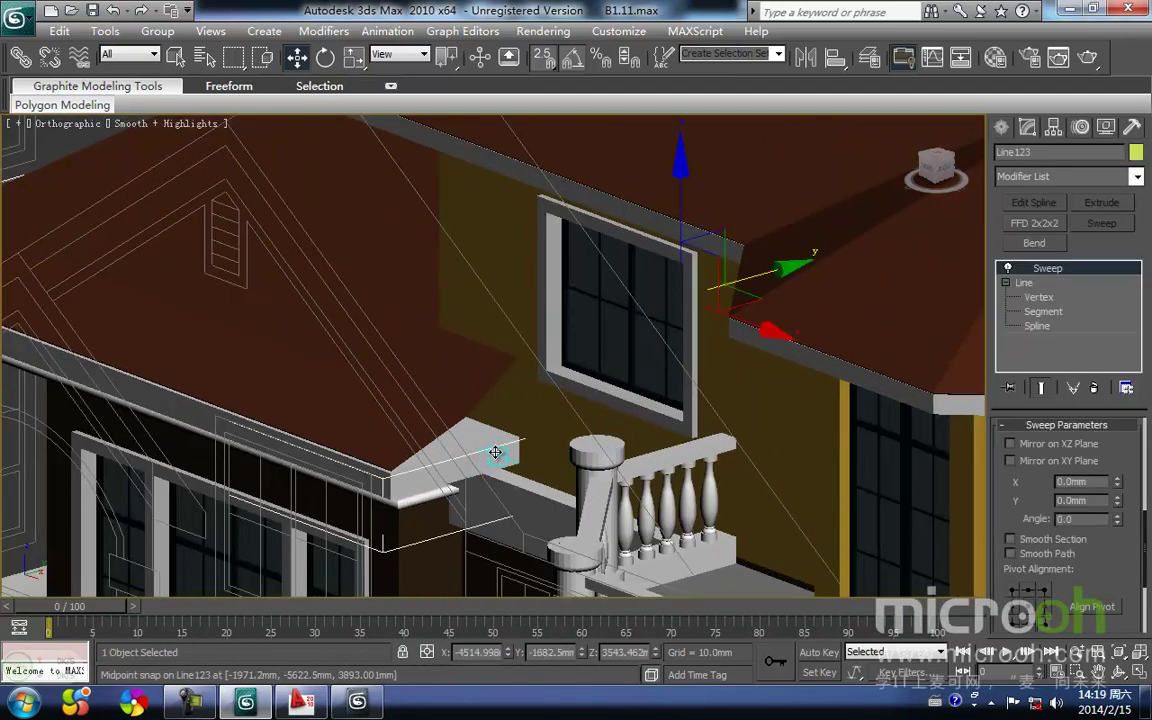
ctrl+click(472, 398)
key(F3)
key(F3)
scroll(329, 393, down, 4)
key(F3)
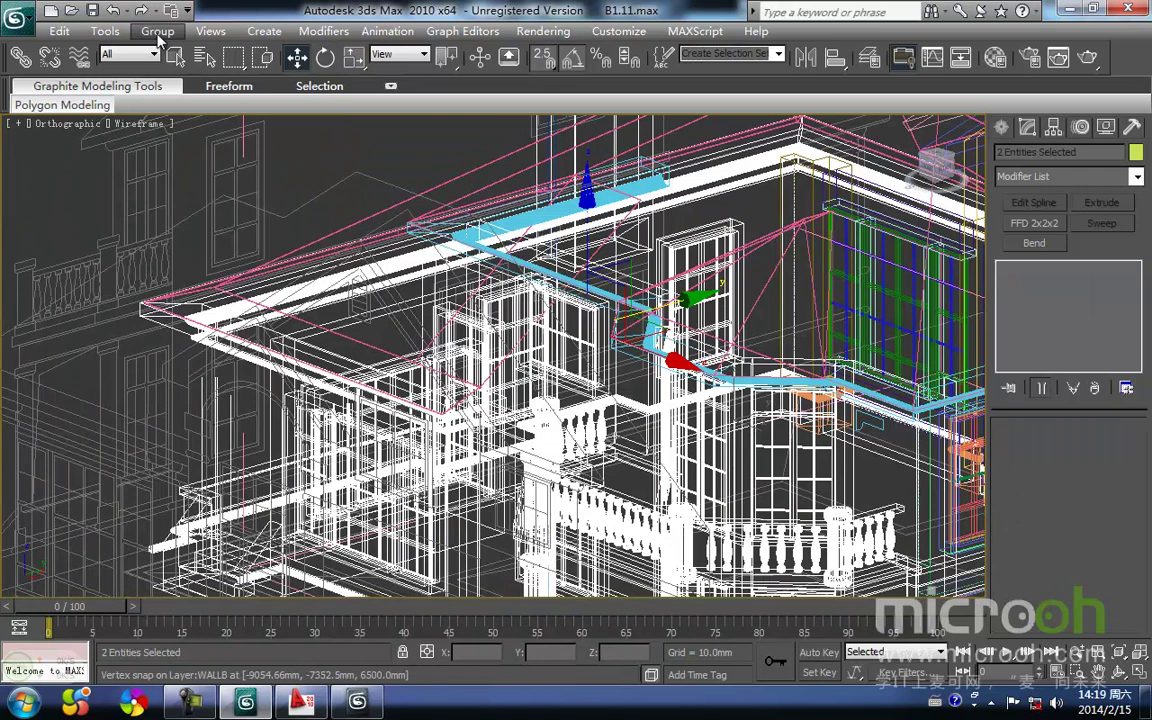
click(157, 36)
click(177, 99)
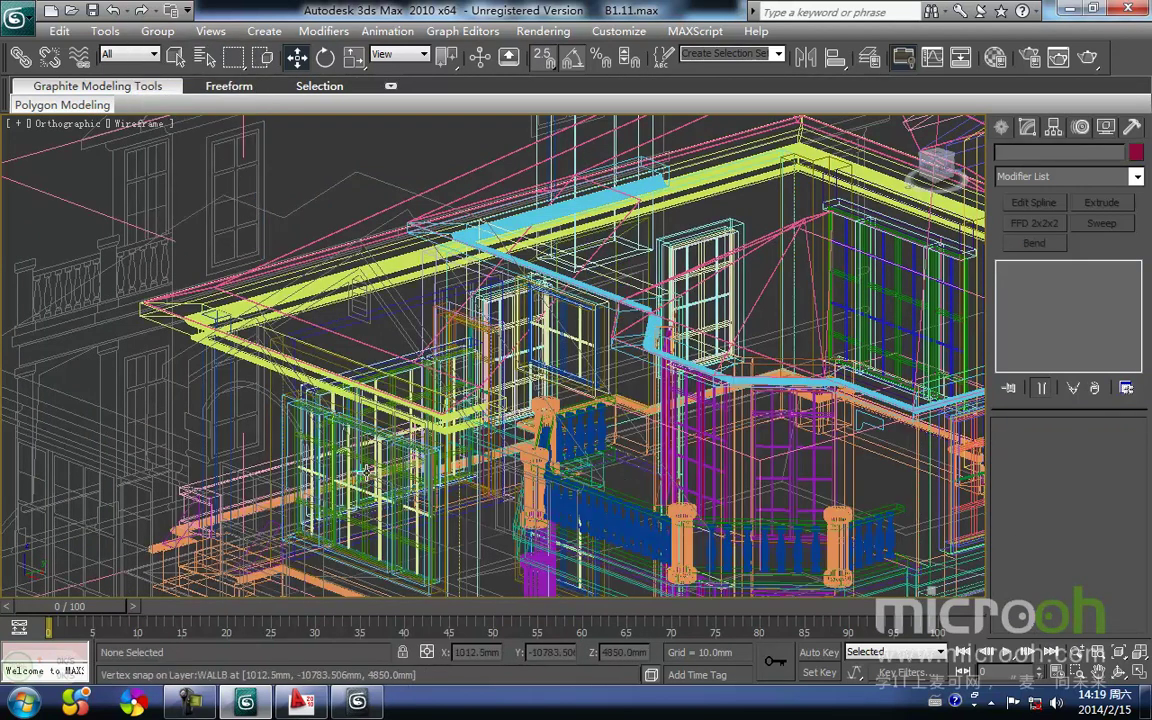
- Isolate the lower eave trim and the roof surface
key(F3)
click(481, 407)
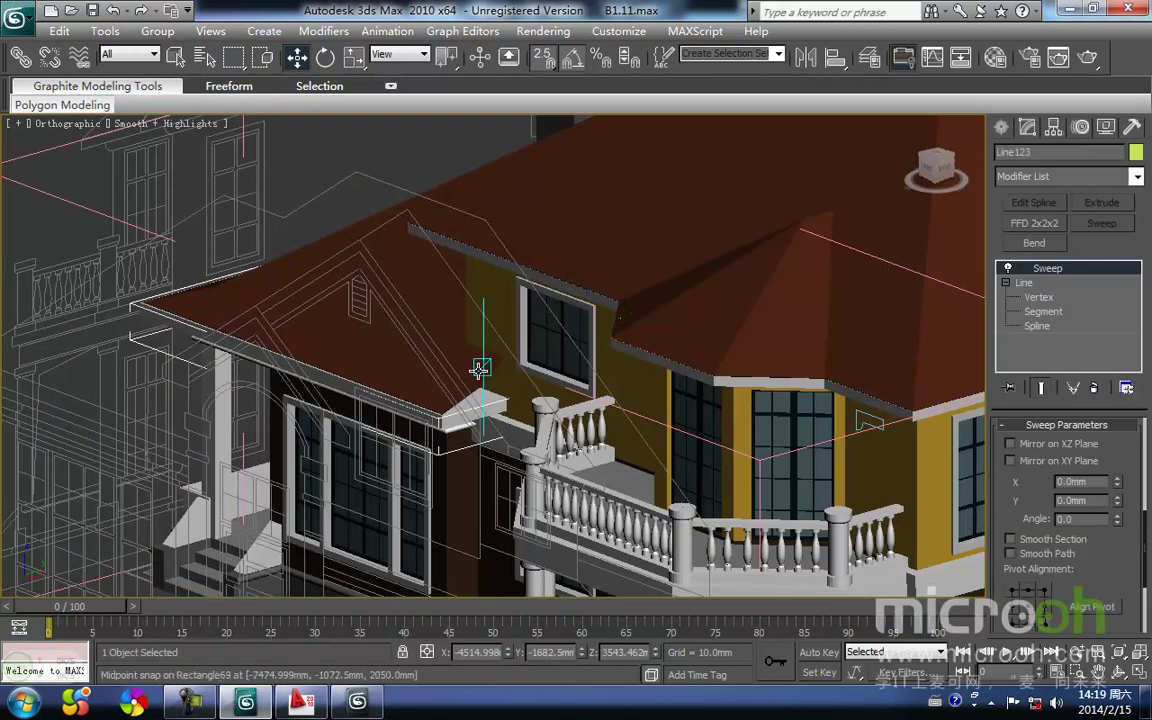
ctrl+click(479, 371)
key(alt+q)
- Inspect the isolated roof and eave from several sides, ending in a wireframe Right view of the eave's outer corner
middle_drag(340, 474, 448, 461)
scroll(448, 461, up, 2)
key(l)
key(z)
middle_drag(275, 446, 159, 401)
scroll(296, 388, down, 2)
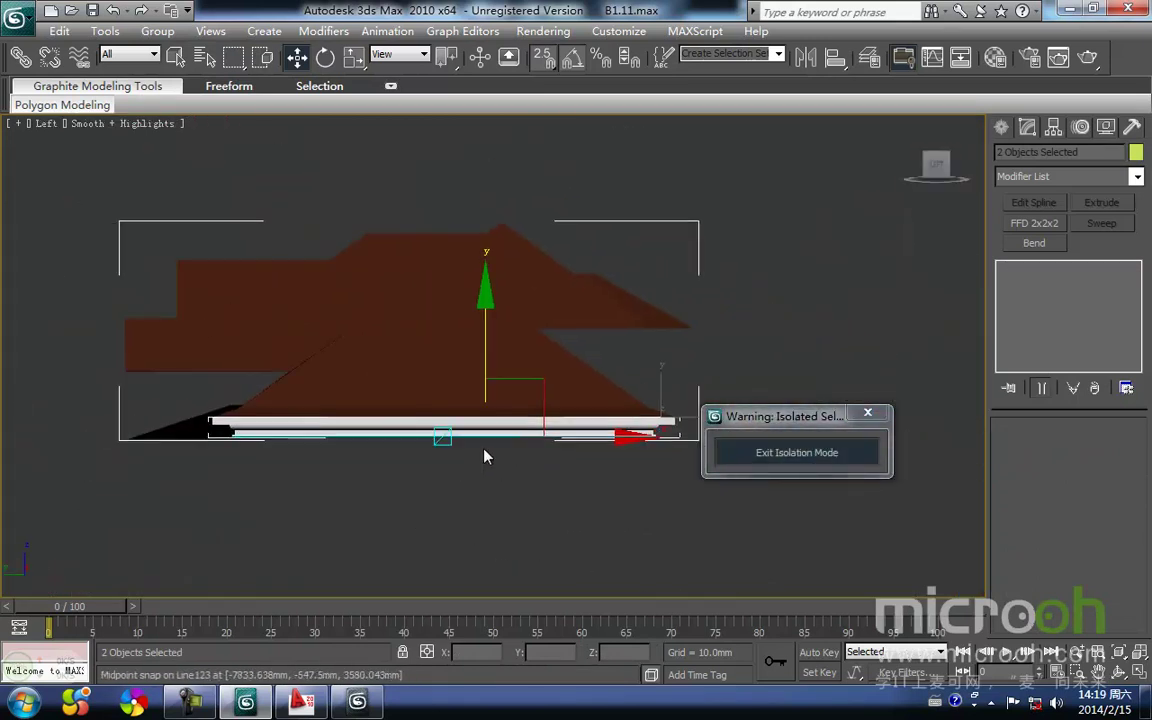
key(F3)
scroll(316, 430, up, 4)
key(f)
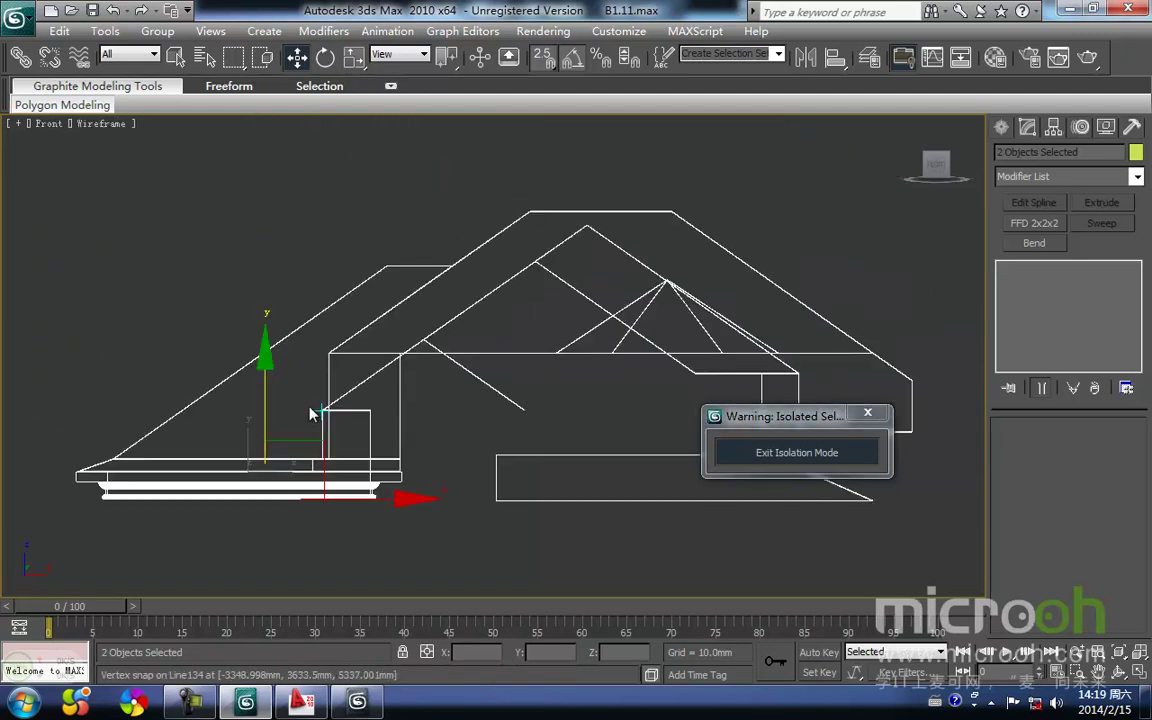
key(F3)
scroll(335, 476, down, 2)
scroll(336, 472, down, 2)
middle_drag(427, 474, 377, 517)
key(r)
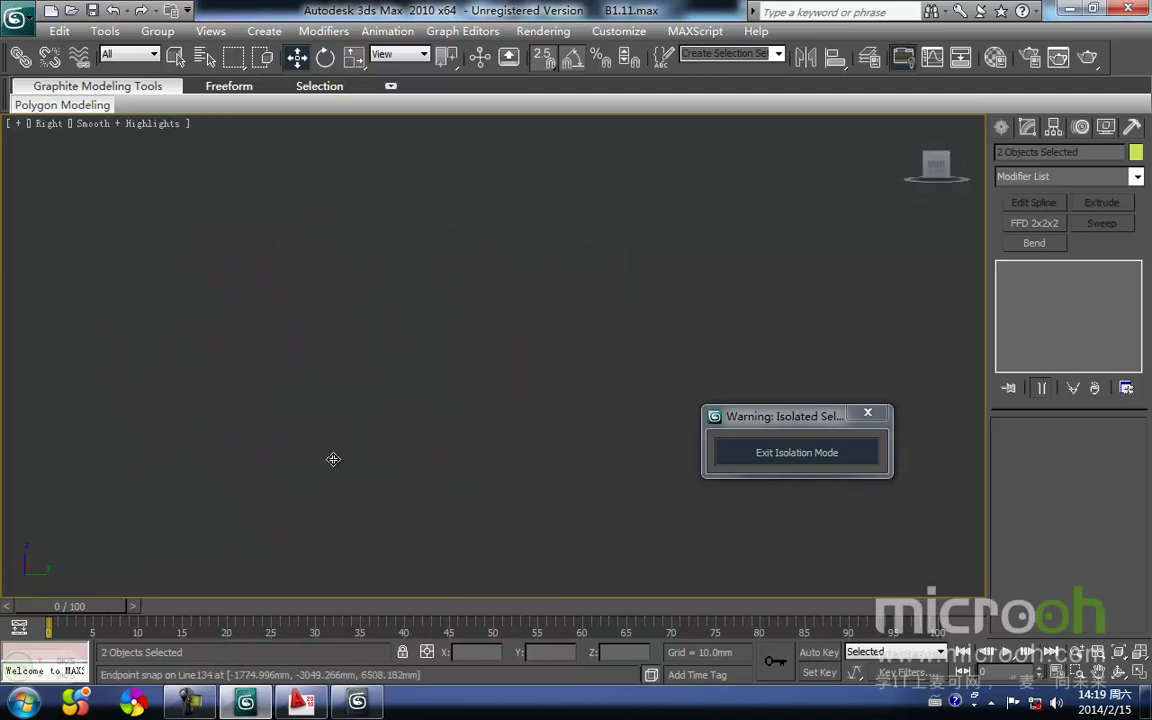
key(F3)
scroll(194, 461, up, 3)
middle_drag(145, 486, 643, 280)
click(368, 335)
scroll(368, 338, up, 3)
middle_drag(367, 340, 504, 368)
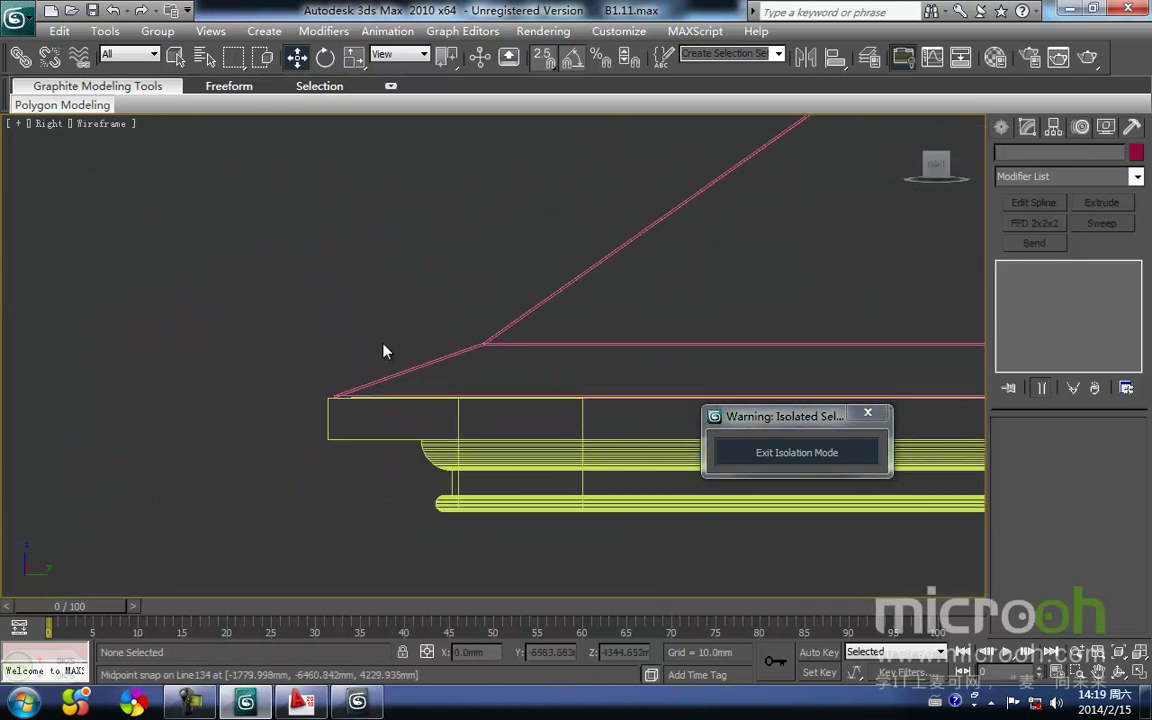
middle_drag(333, 309, 342, 426)
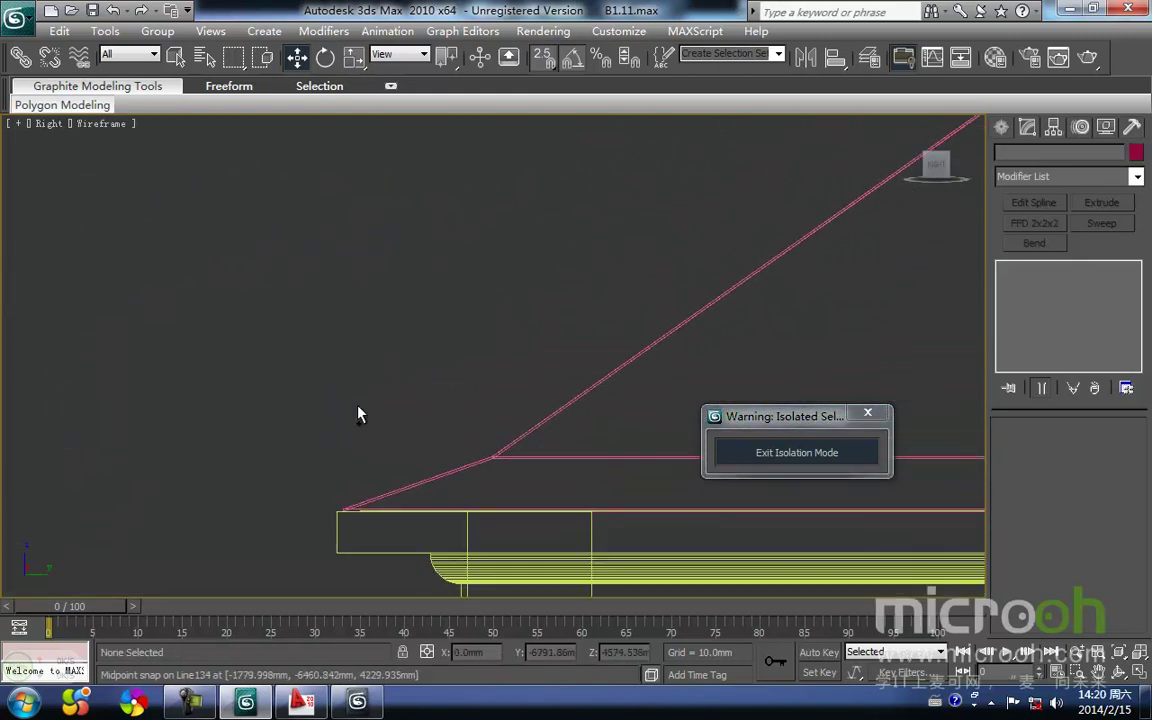
- Draw a closed four-point line in the Right view, tracing the two roof slopes above the eave and closing at the eave corner
click(1002, 128)
click(1034, 257)
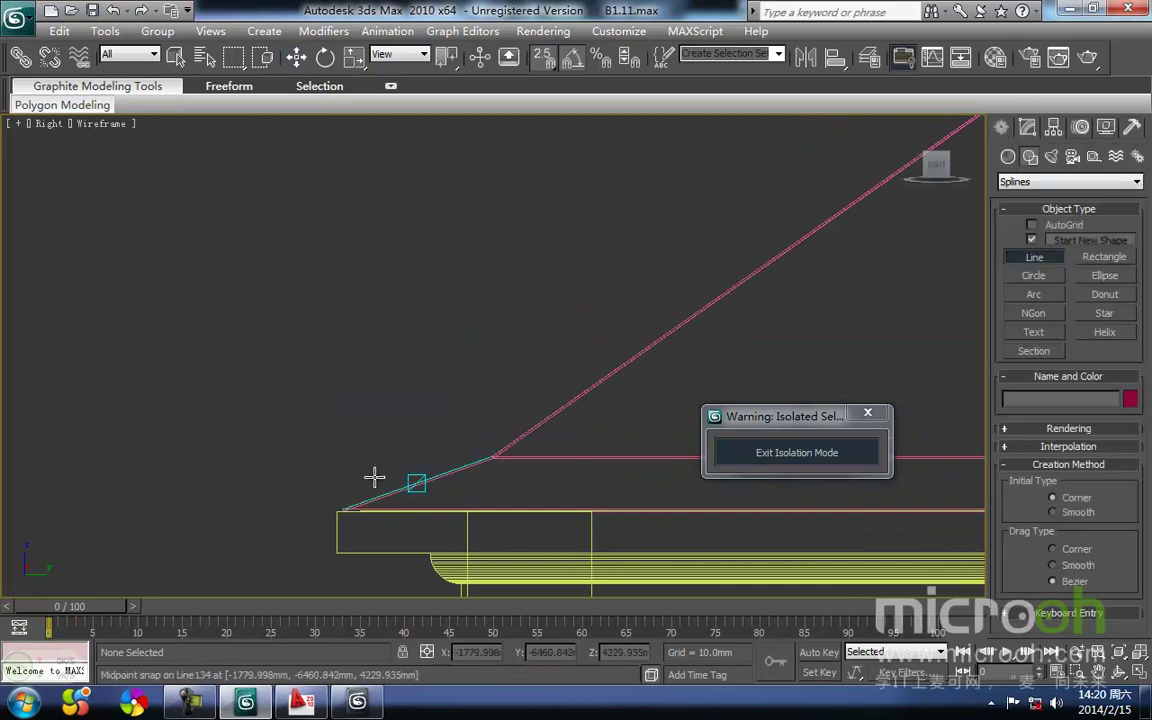
middle_drag(320, 509, 342, 375)
scroll(342, 375, up, 3)
scroll(228, 397, up, 3)
middle_drag(228, 397, 632, 344)
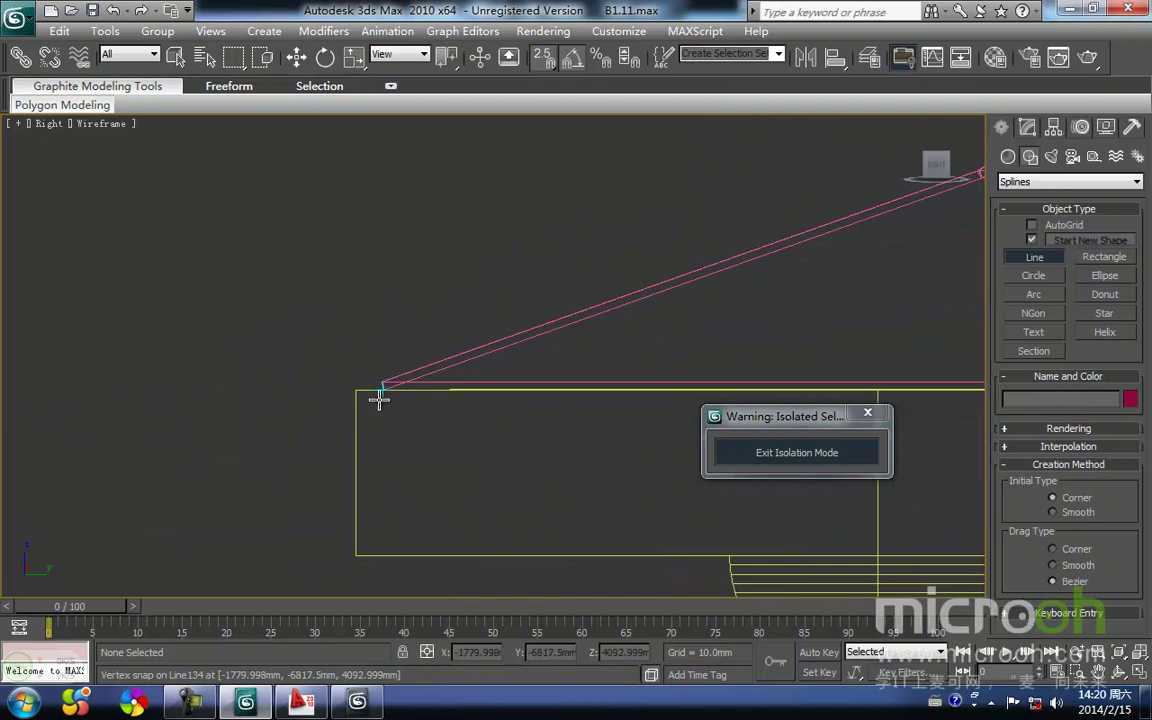
click(381, 383)
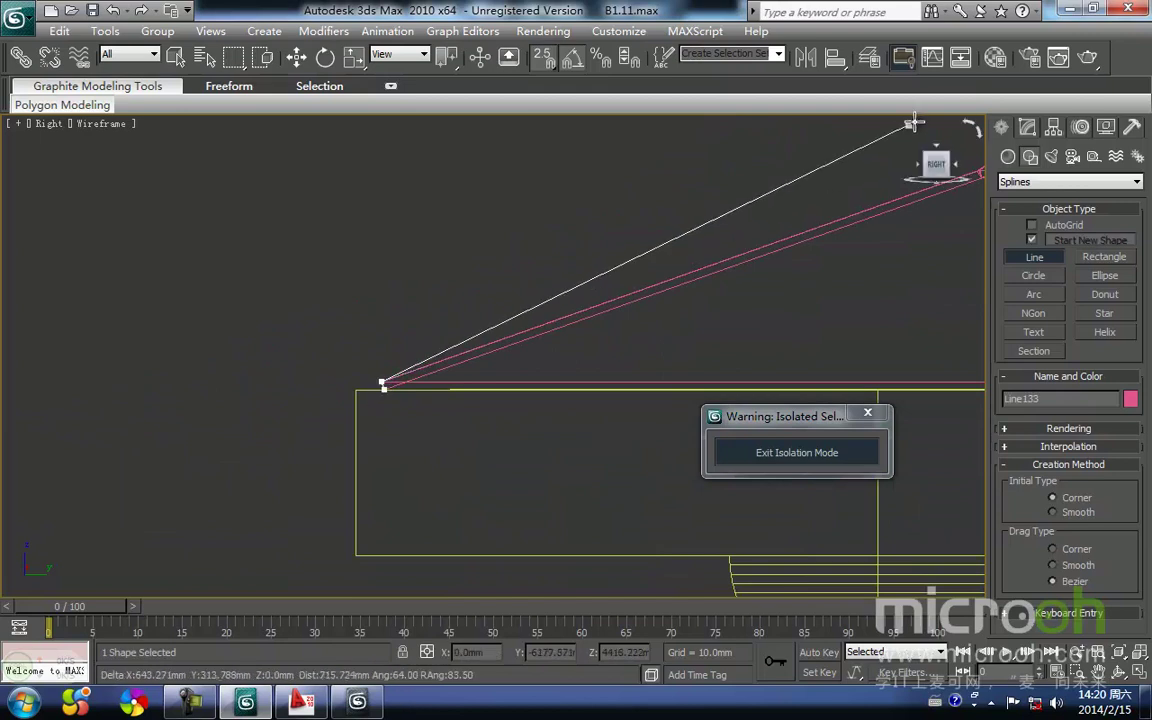
click(967, 173)
key(i)
scroll(967, 173, down, 4)
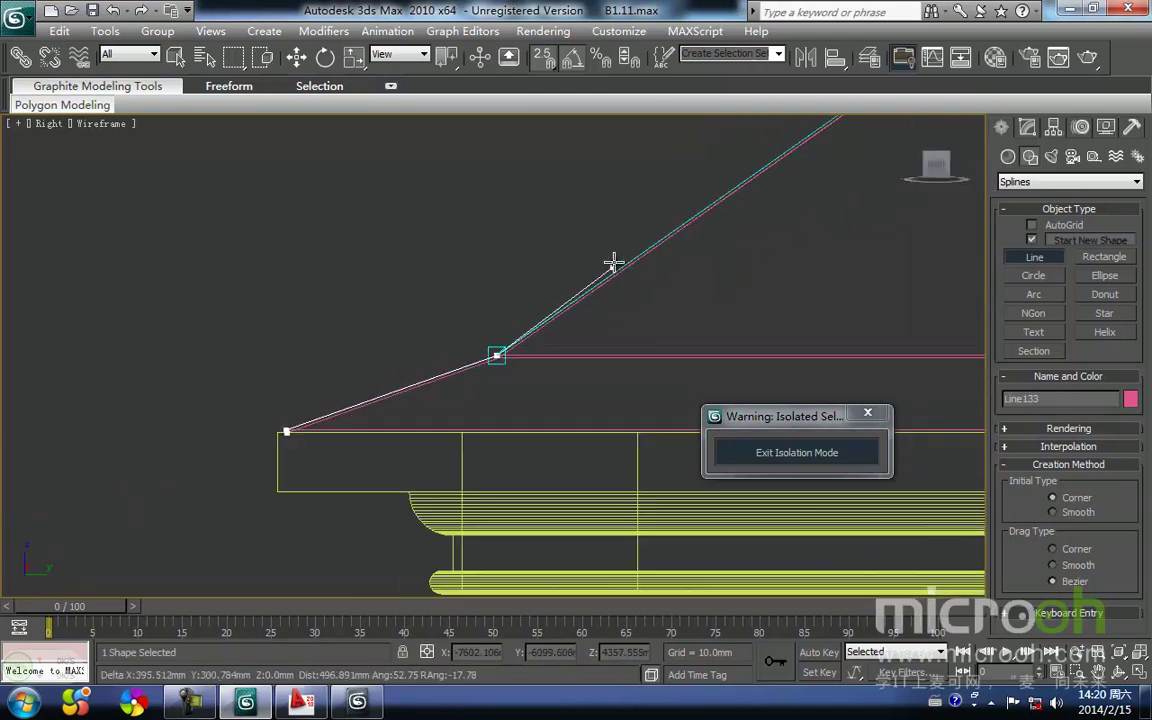
click(672, 231)
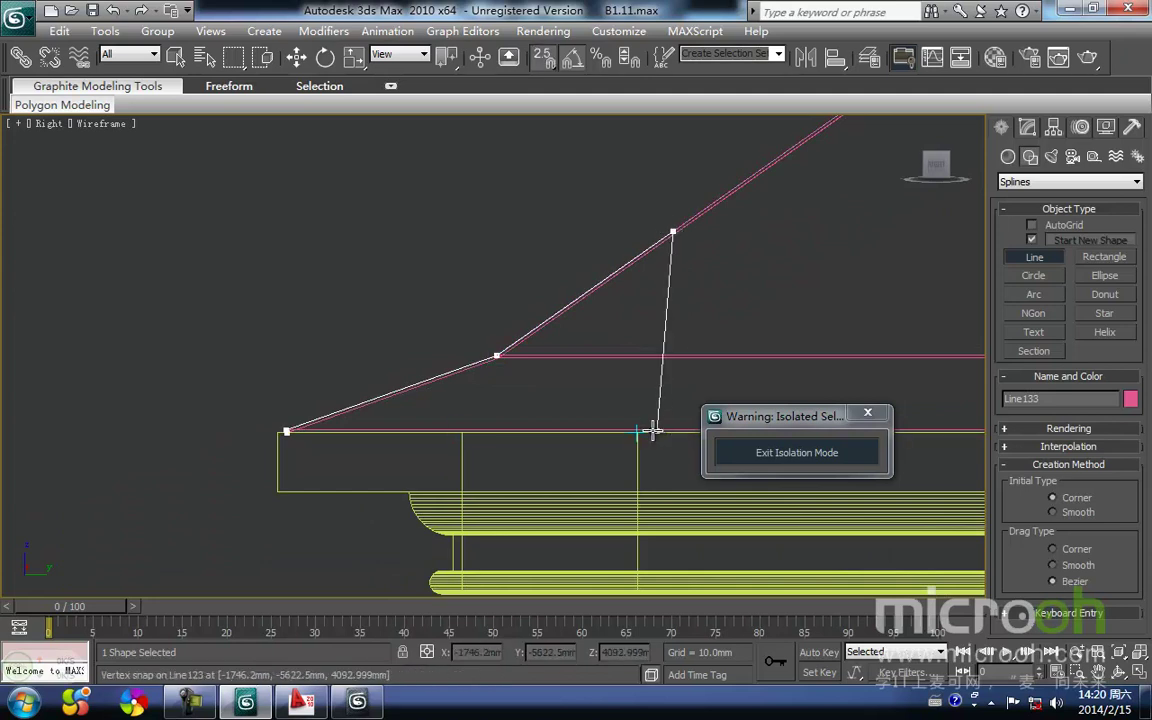
click(286, 433)
click(541, 411)
right_click(541, 416)
- Move the traced profile along X in the Top view, snapping it to the lower roof's end edge at X -1779.998 mm
middle_drag(532, 403, 434, 416)
key(t)
scroll(440, 408, down, 6)
middle_drag(494, 385, 438, 403)
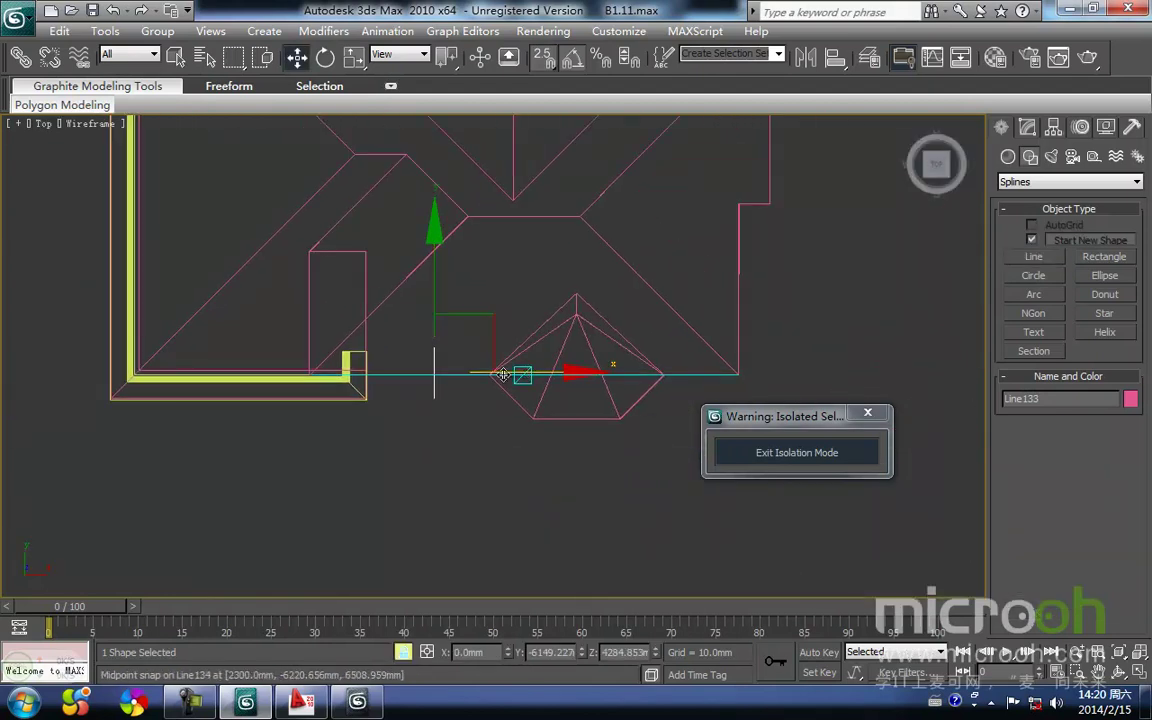
scroll(390, 400, up, 4)
drag(388, 418, 355, 432)
scroll(360, 438, up, 4)
middle_drag(368, 445, 482, 371)
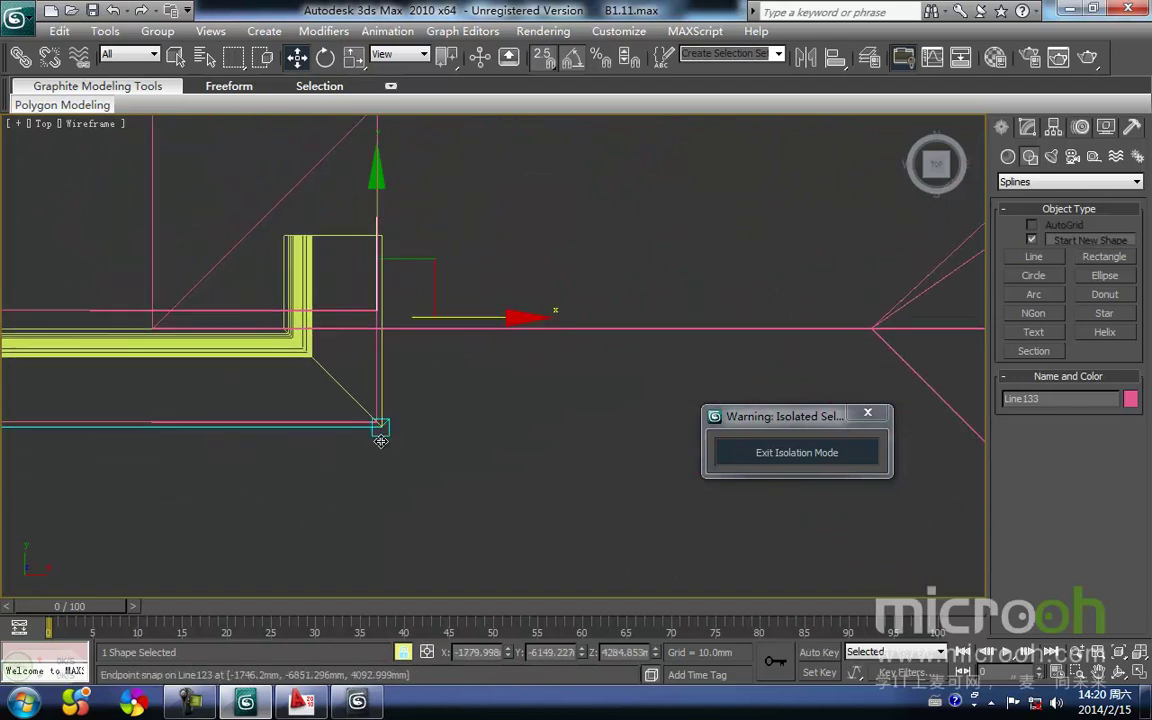
- Try re-snapping the profile along X against the roof's outer corner
alt+middle_drag(395, 437, 390, 395)
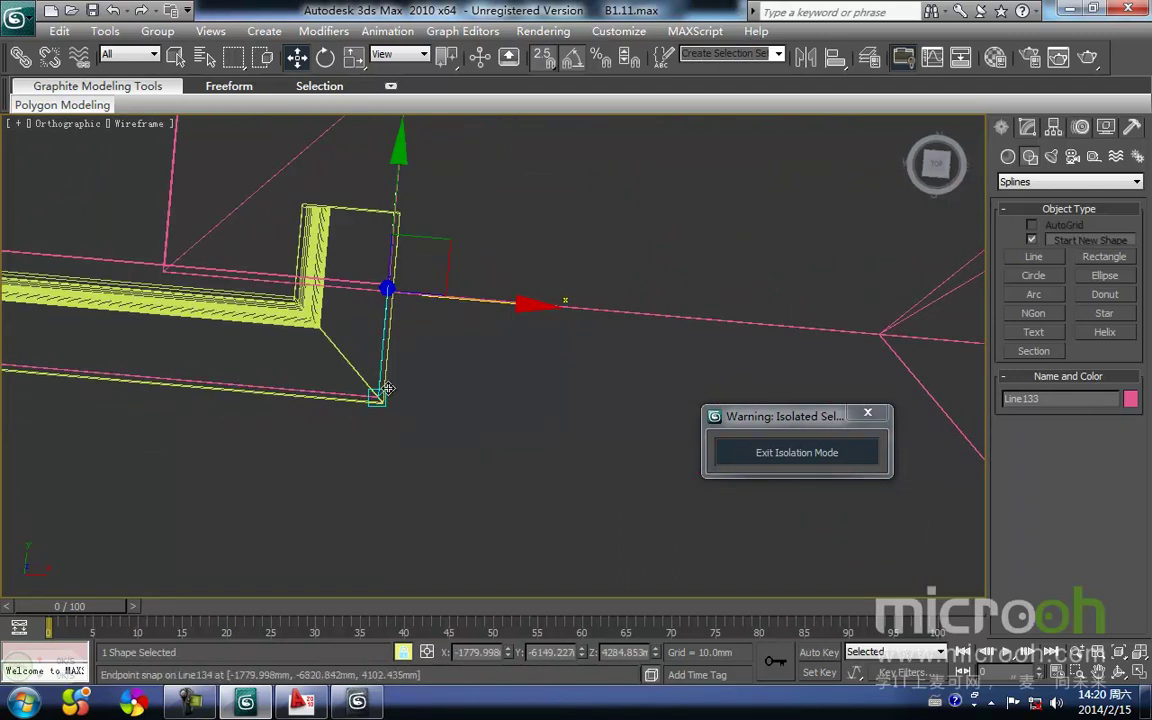
key(t)
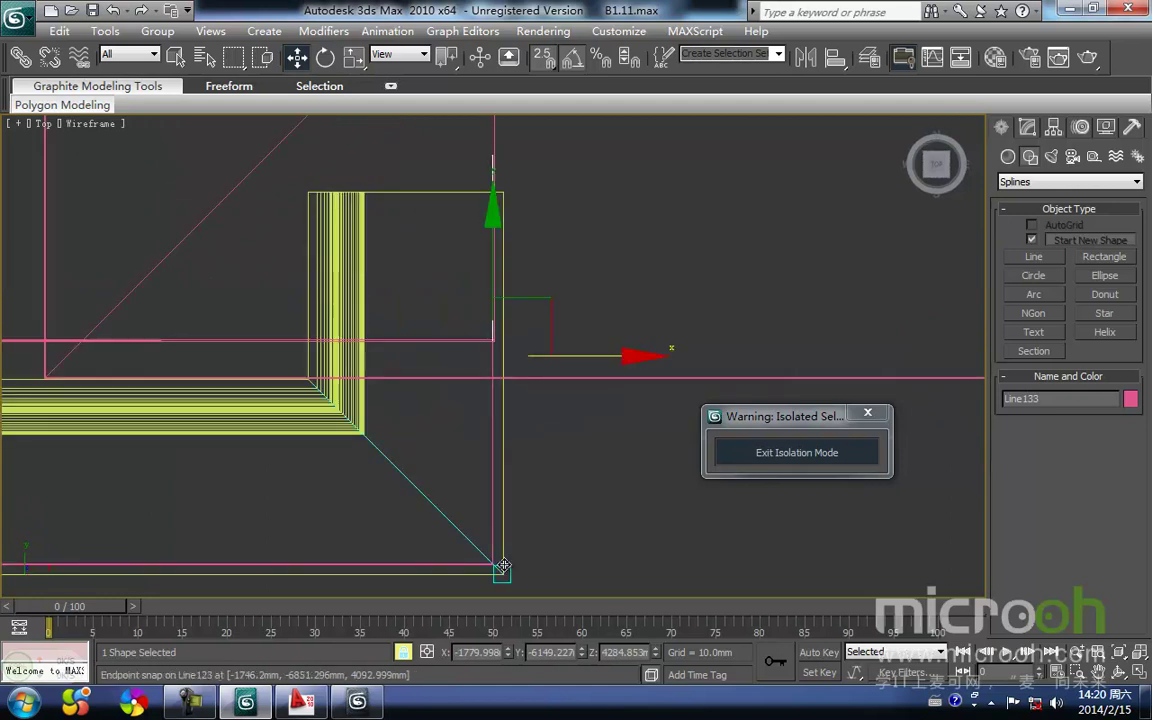
drag(496, 565, 497, 564)
middle_drag(516, 549, 467, 386)
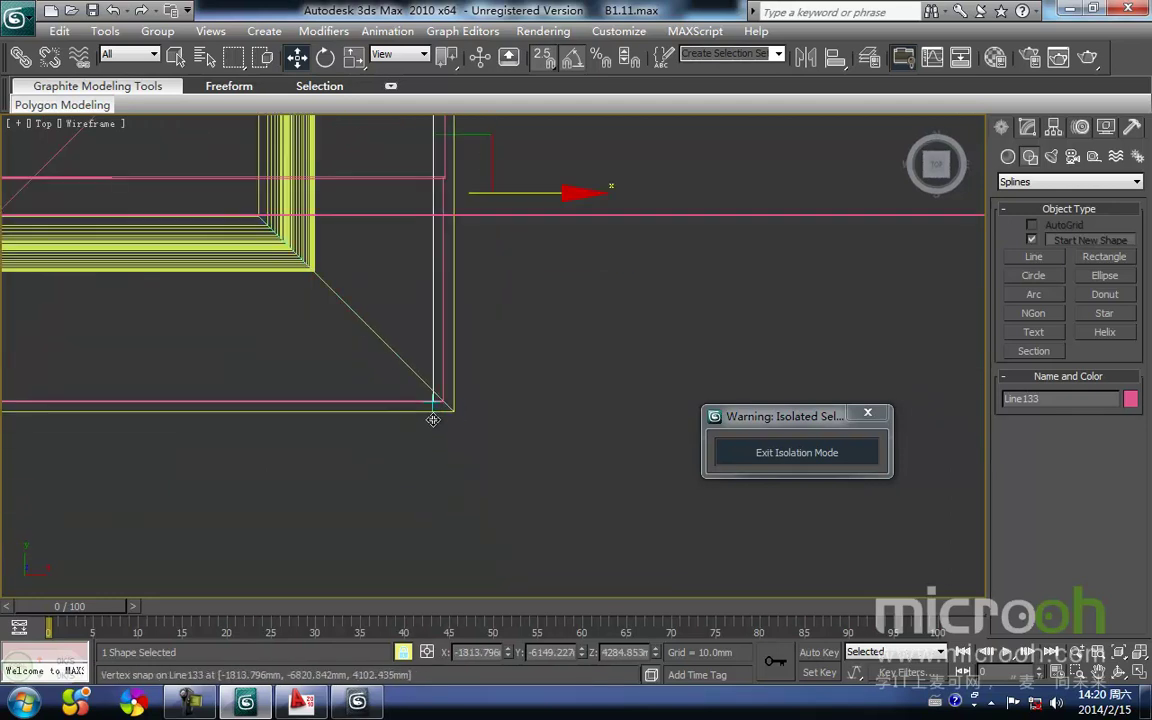
drag(444, 407, 445, 407)
- Apply an Edit Mesh modifier to the profile to fill it as the roof's end face, and display it shaded
middle_drag(445, 407, 413, 313)
key(z)
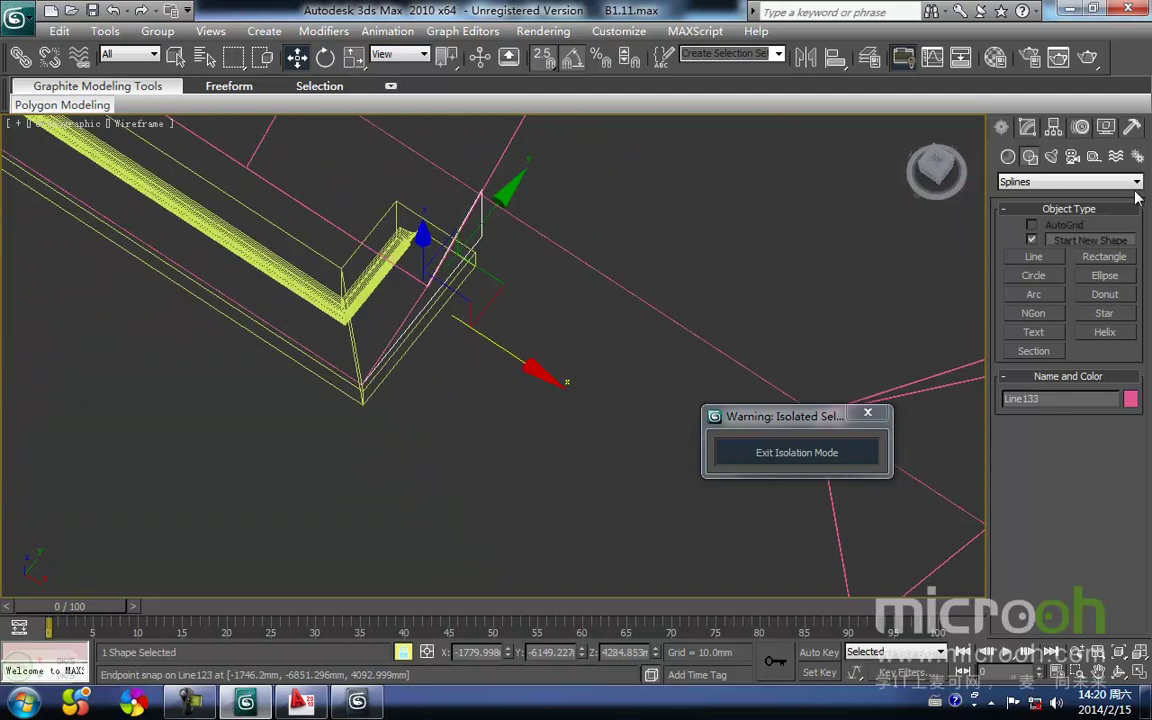
click(1053, 127)
click(1137, 177)
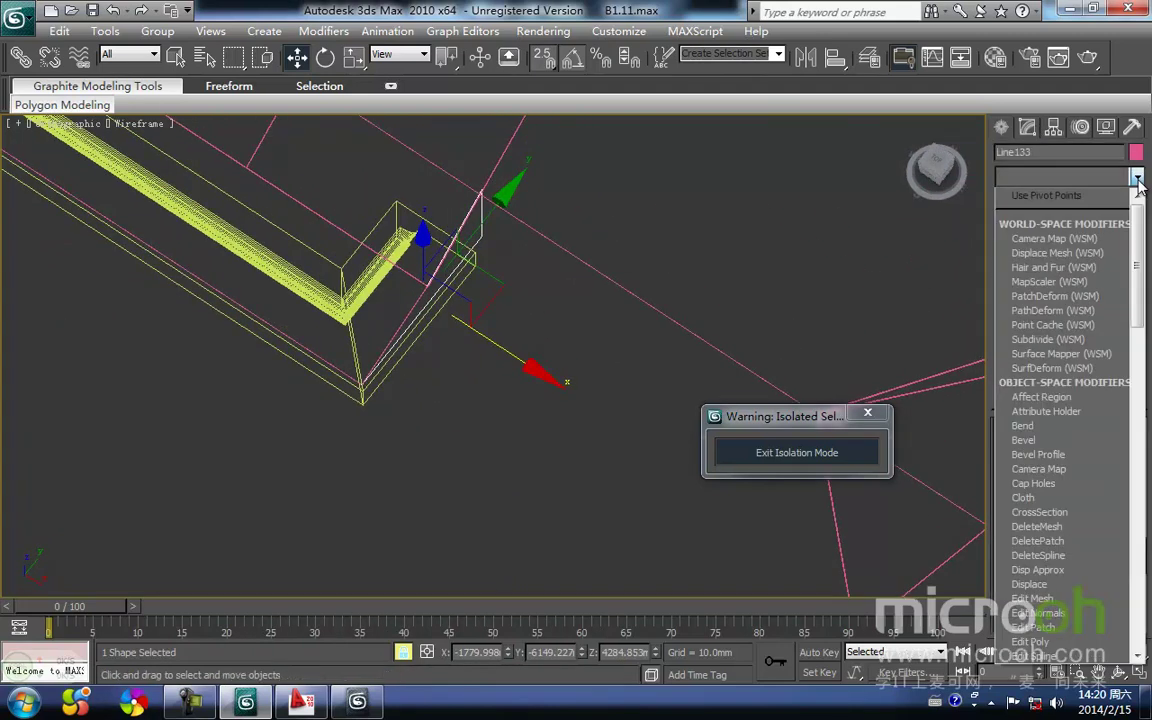
key(m)
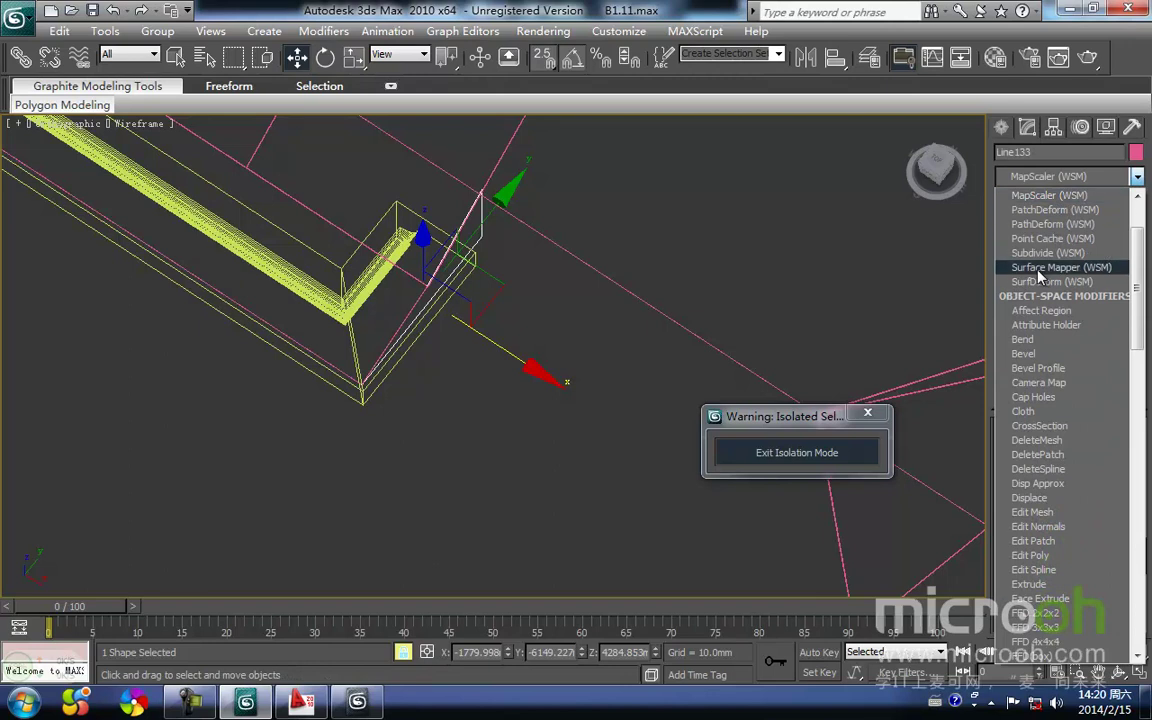
scroll(1043, 260, down, 12)
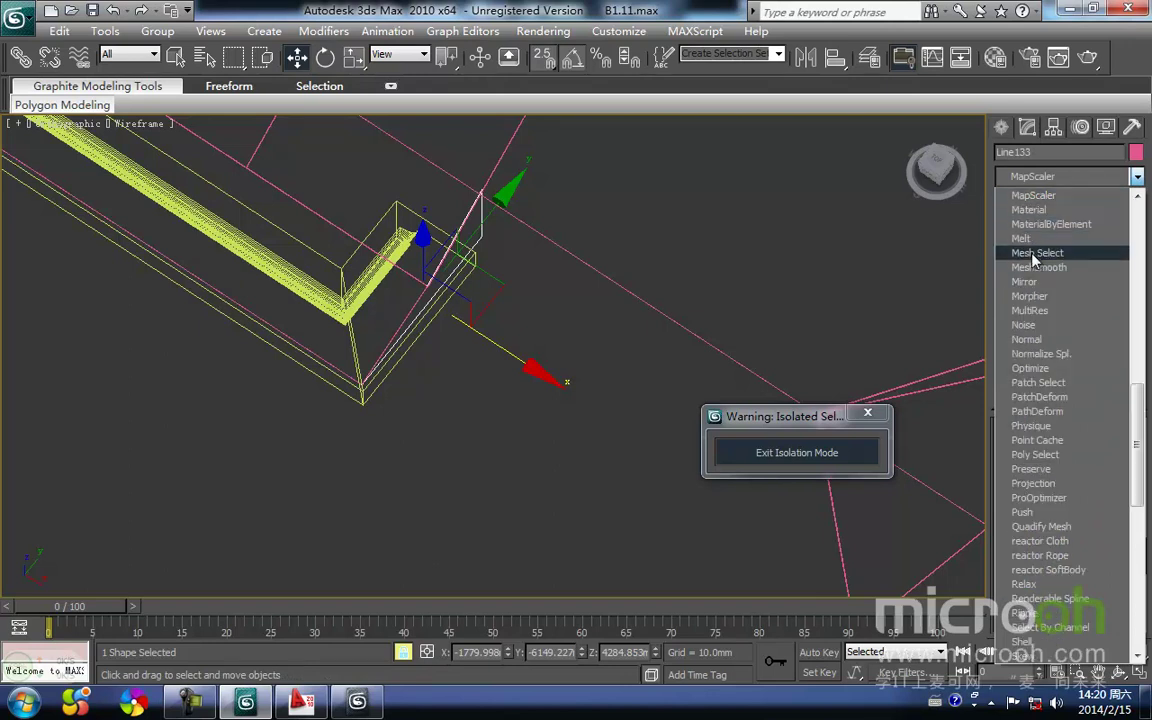
key(e)
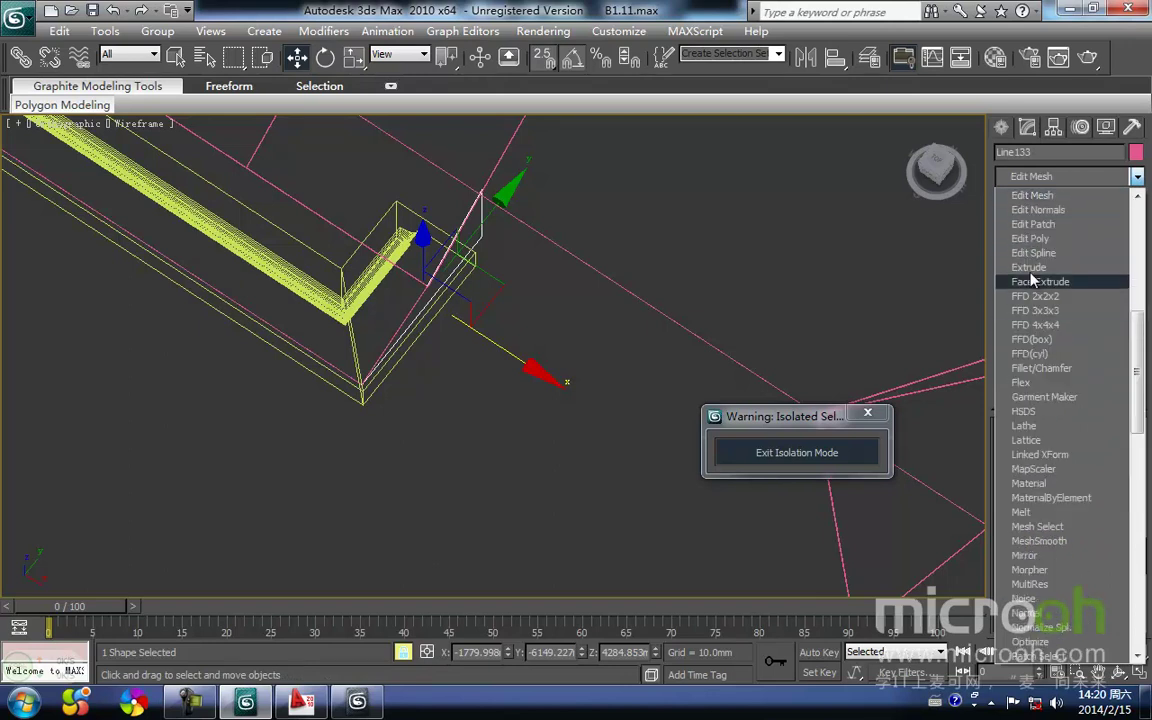
click(1050, 200)
middle_drag(535, 430, 535, 485)
key(F3)
alt+middle_drag(486, 440, 467, 405)
middle_drag(474, 249, 472, 406)
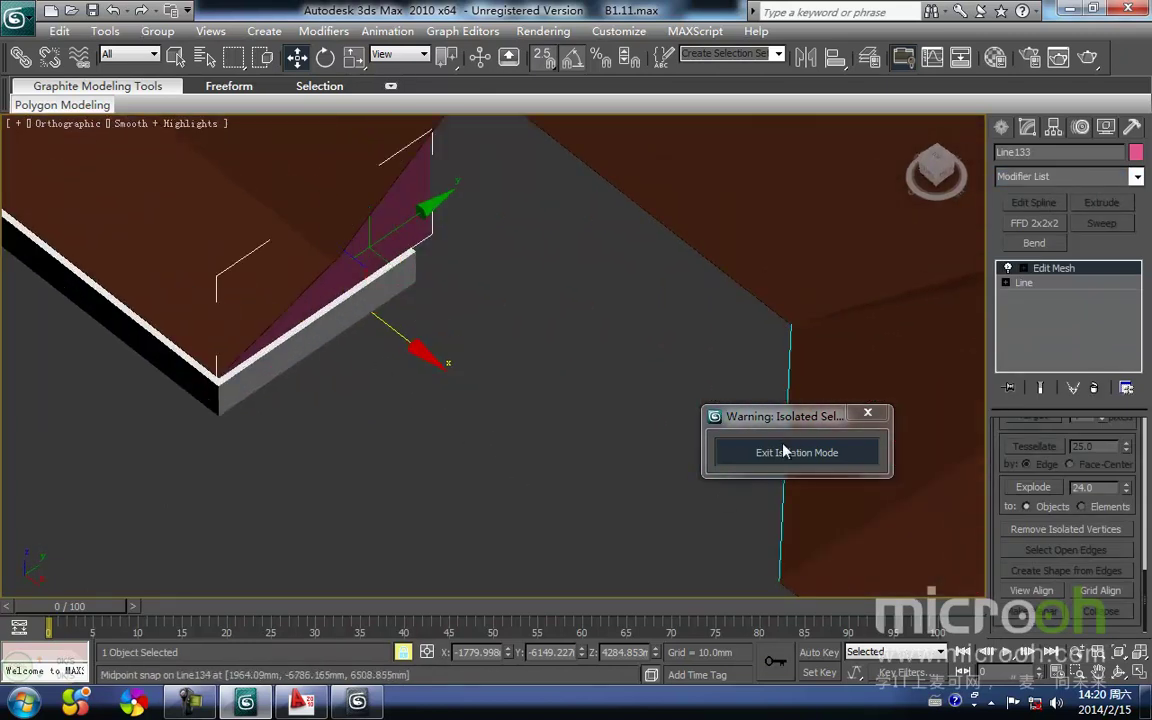
- Exit isolation mode and bring the new roof end face into view on the full house
click(789, 455)
scroll(413, 438, down, 6)
alt+middle_drag(714, 378, 704, 278)
scroll(487, 374, up, 4)
middle_drag(487, 374, 490, 392)
scroll(490, 392, down, 1)
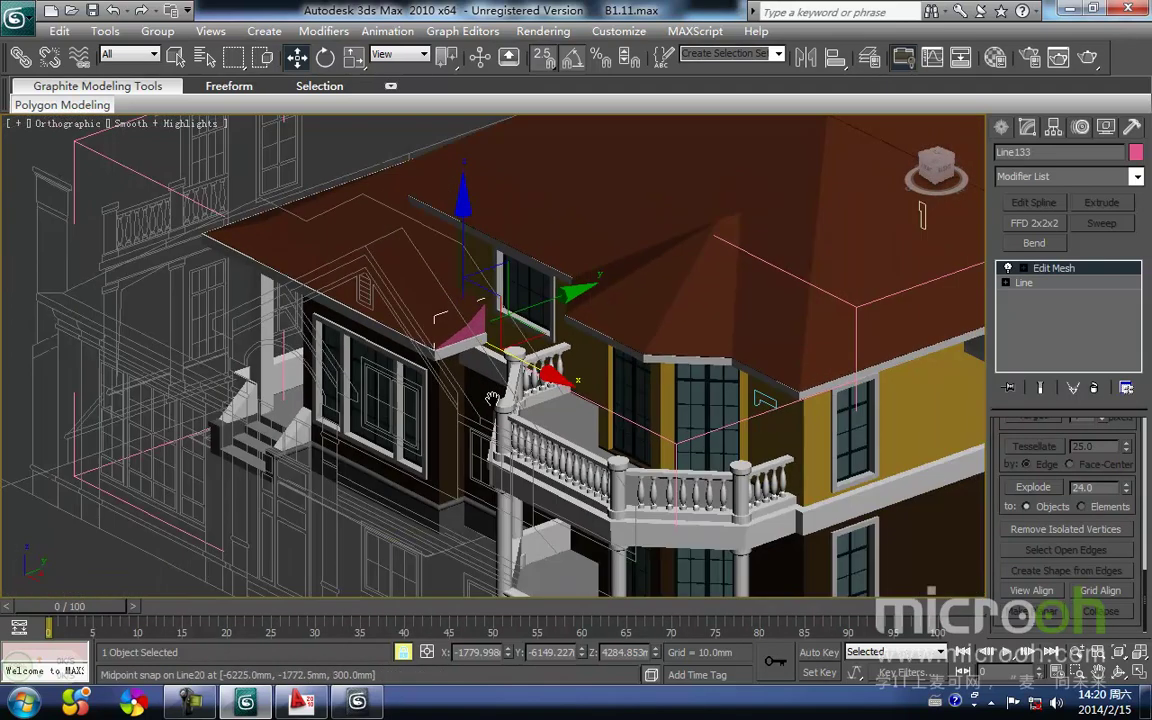
- Assign the white 装饰线条 material to the roof end face, then minimize the material editor and deselect the face
key(m)
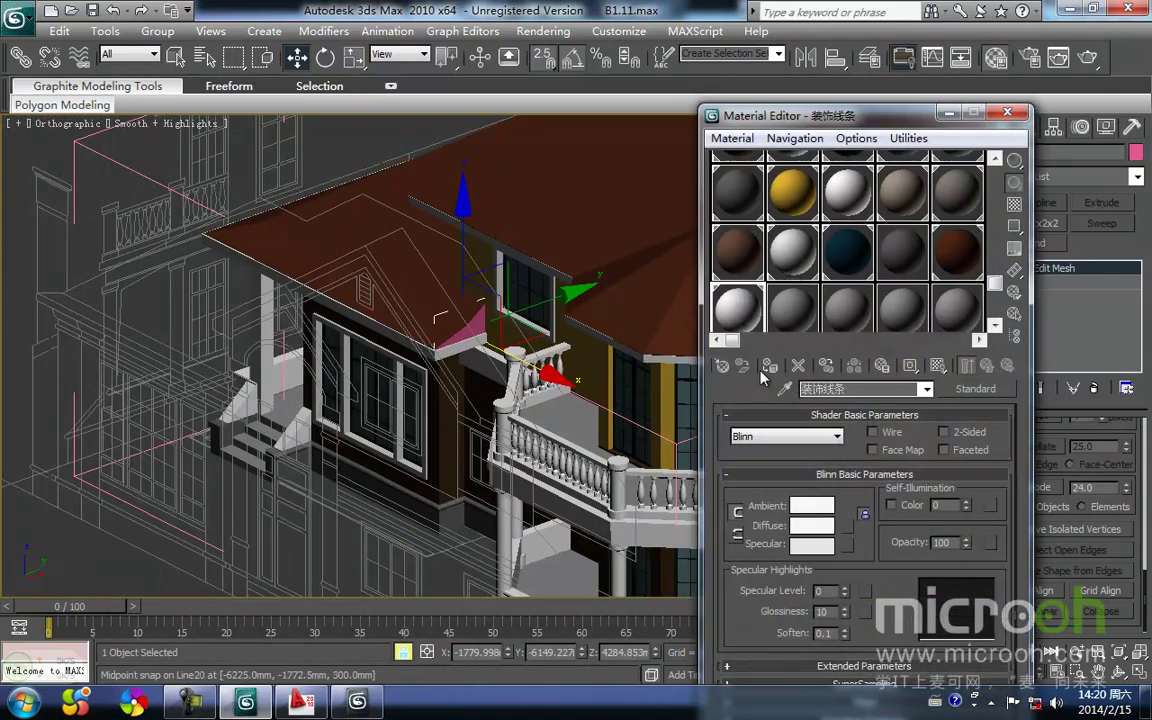
click(952, 114)
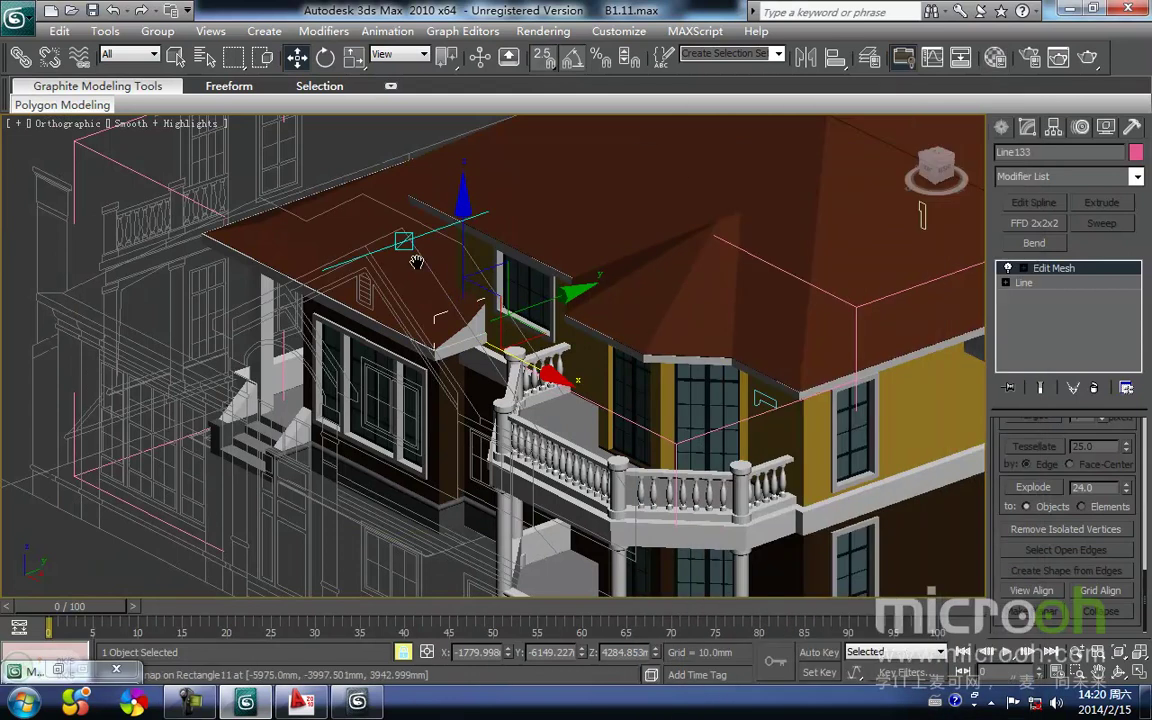
scroll(470, 310, down, 2)
click(409, 257)
middle_drag(423, 271, 288, 272)
middle_drag(481, 424, 449, 363)
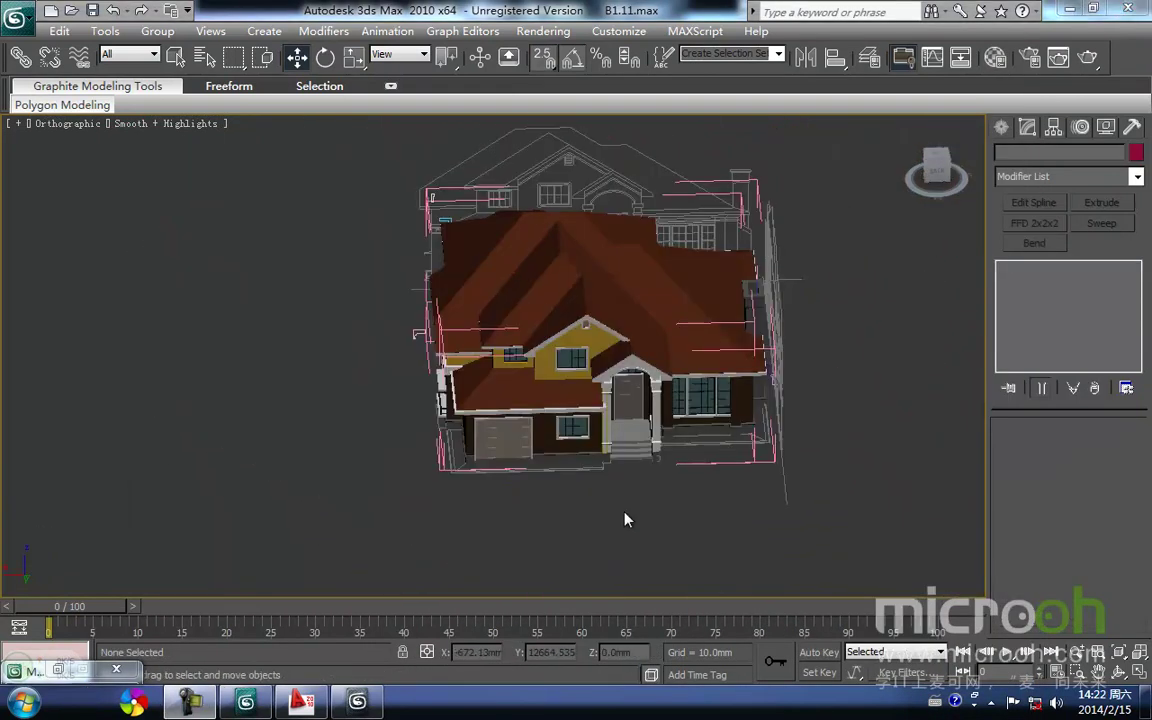
- Select Rectangle45, the wall piece below the upper eave's end, and locate it in a wireframe Top view
alt+middle_drag(565, 466, 591, 422)
scroll(591, 422, up, 10)
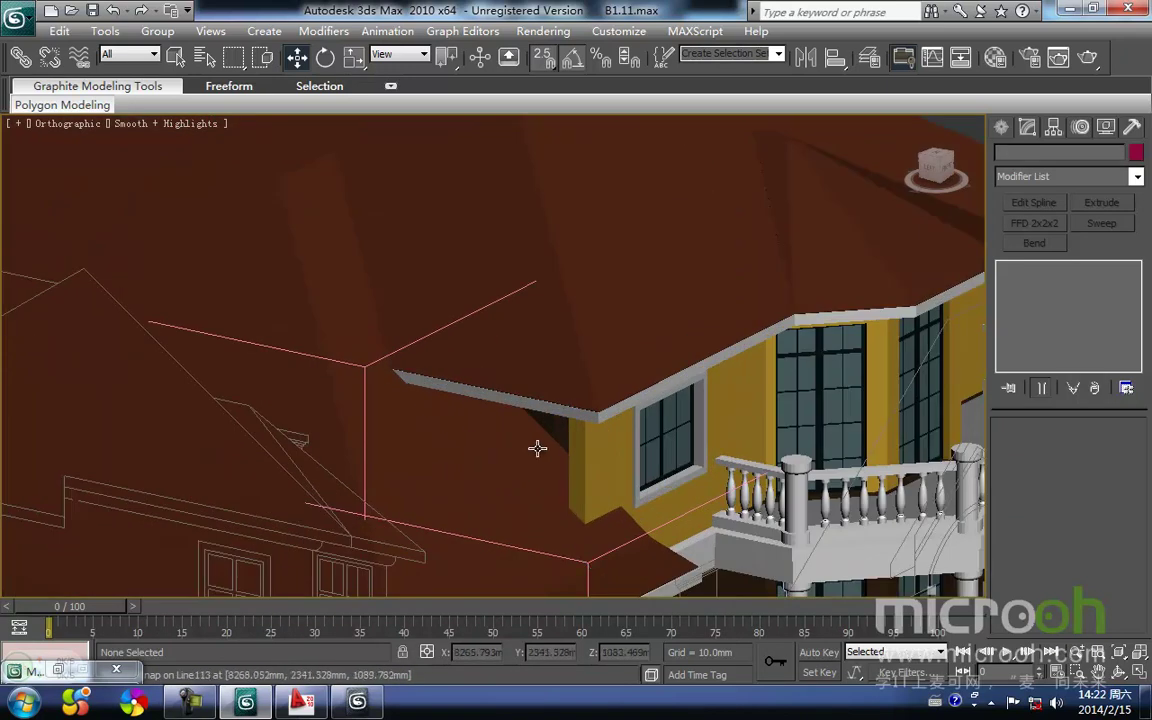
mouse_move(537, 449)
middle_down()
mouse_move(525, 422)
mouse_move(530, 431)
middle_up()
key(F3)
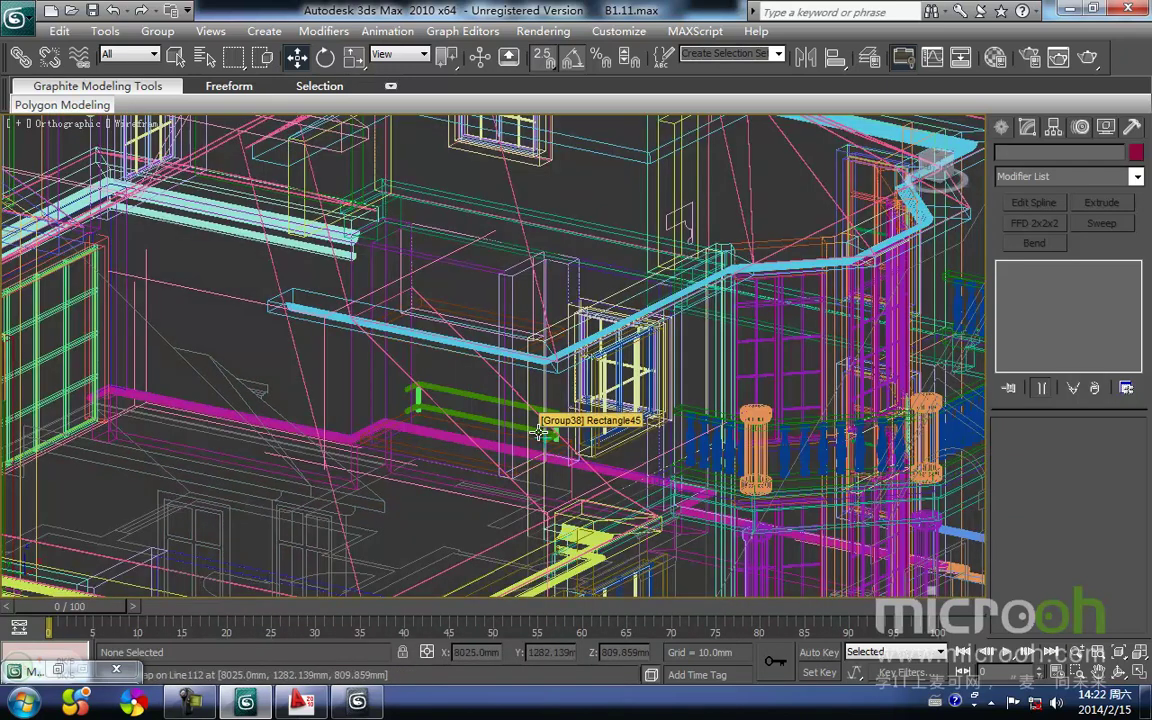
click(538, 432)
key(F3)
key(t)
key(z)
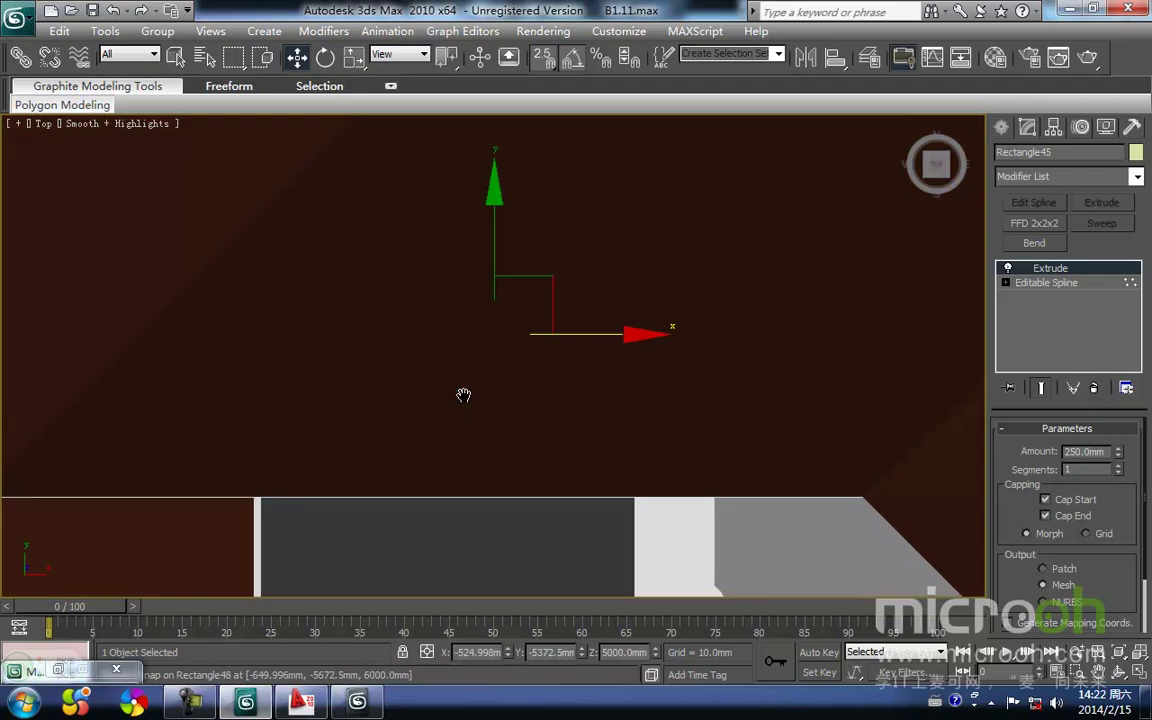
scroll(454, 395, down, 4)
key(F3)
scroll(416, 364, down, 4)
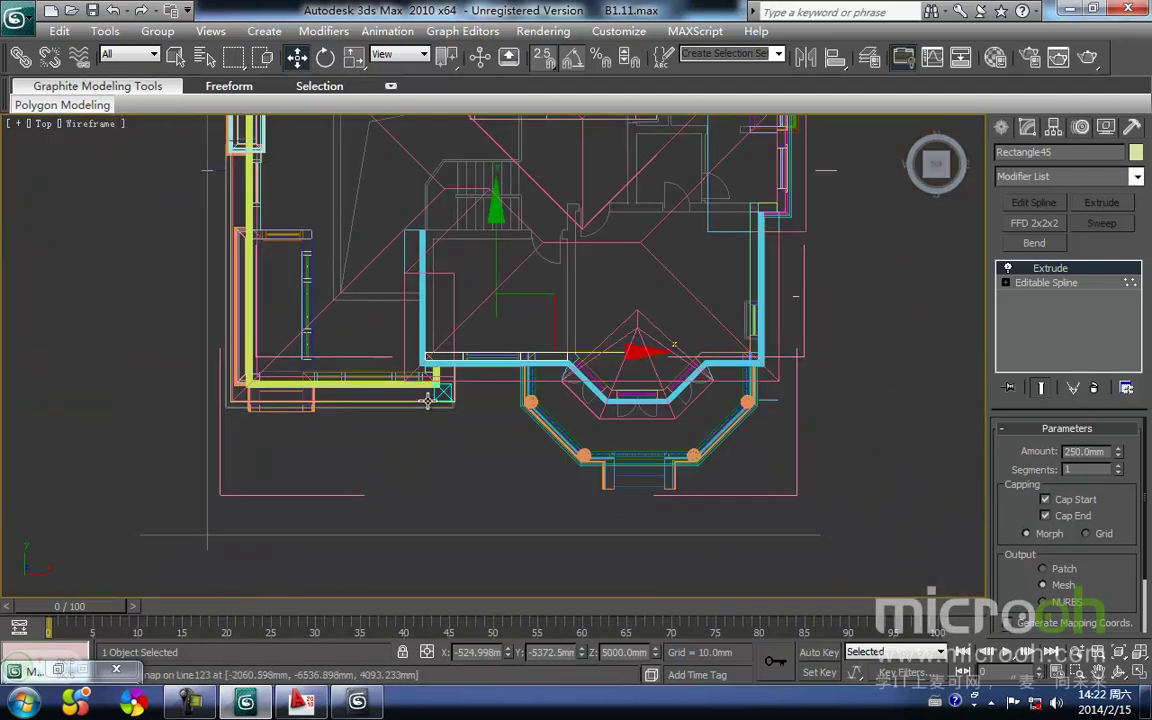
- Hide the geometry and draw a rectangle over the room's side wall next to the staircase on the Top view plan
key(shift+g)
middle_drag(432, 347, 424, 460)
scroll(445, 387, up, 3)
ctrl+right_click(449, 387)
click(492, 298)
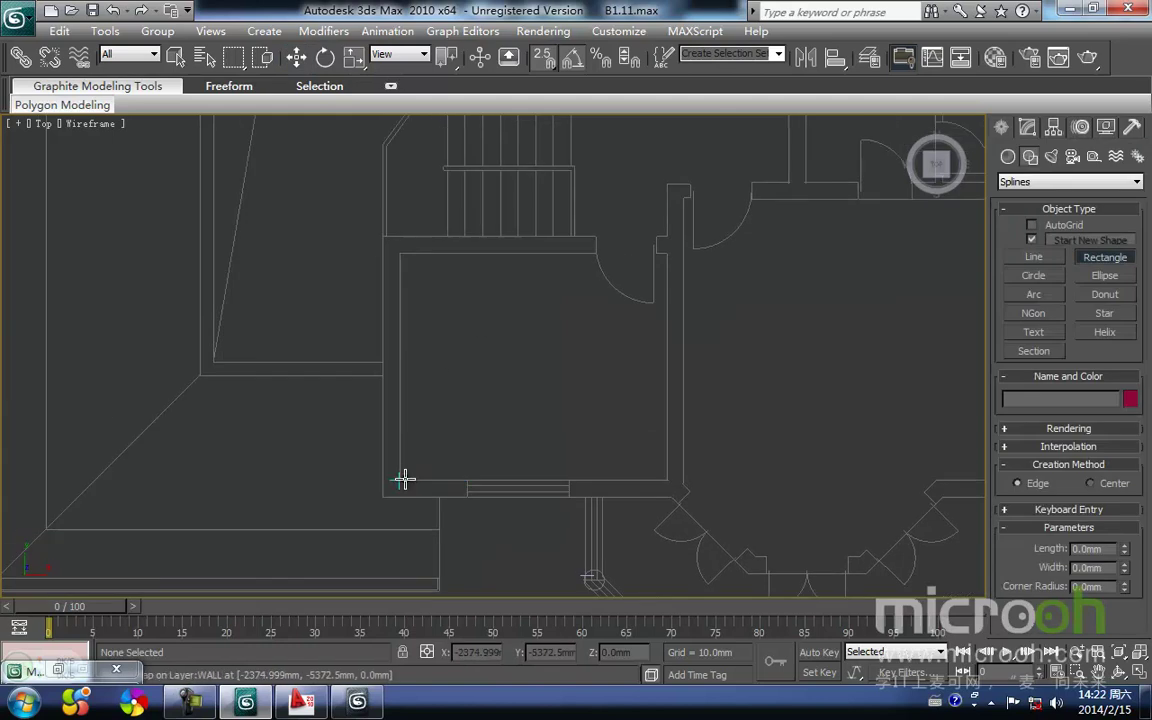
drag(377, 236, 399, 478)
key(w)
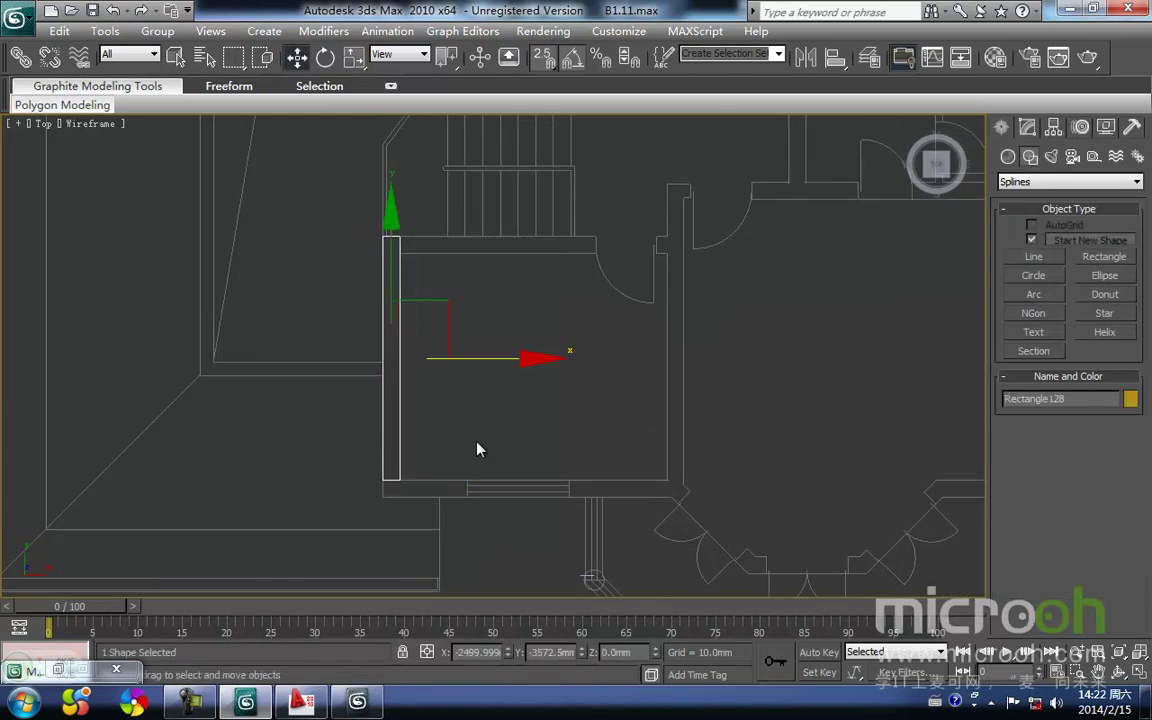
- Show the geometry again and raise the new rectangle in the Front view to the upper-floor wall
middle_drag(320, 338, 291, 430)
scroll(293, 428, down, 3)
key(f)
key(z)
middle_drag(358, 380, 383, 460)
scroll(402, 420, down, 8)
middle_drag(413, 384, 373, 532)
scroll(376, 528, down, 3)
middle_drag(411, 422, 375, 559)
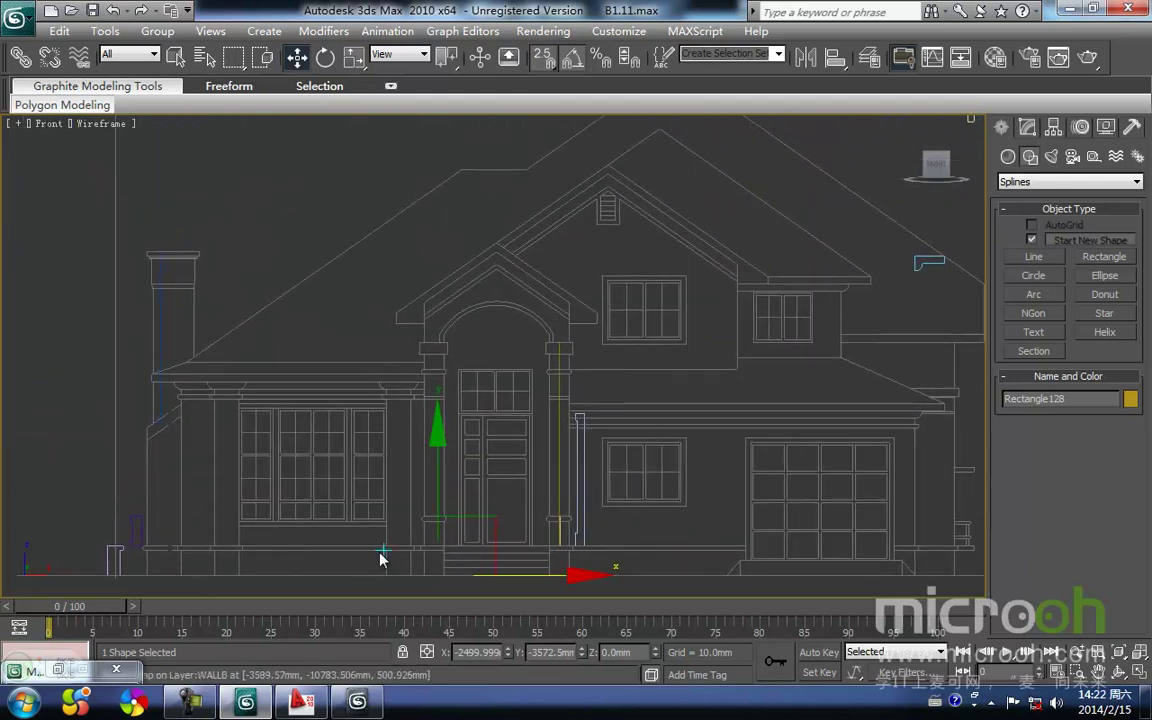
key(shift+g)
drag(436, 508, 445, 310)
alt+middle_drag(457, 437, 488, 406)
key(F3)
- Isolate the rectangle together with the yellow window wall Rectangle45, and reselect only the rectangle
scroll(488, 406, down, 3)
scroll(506, 368, up, 5)
key(space)
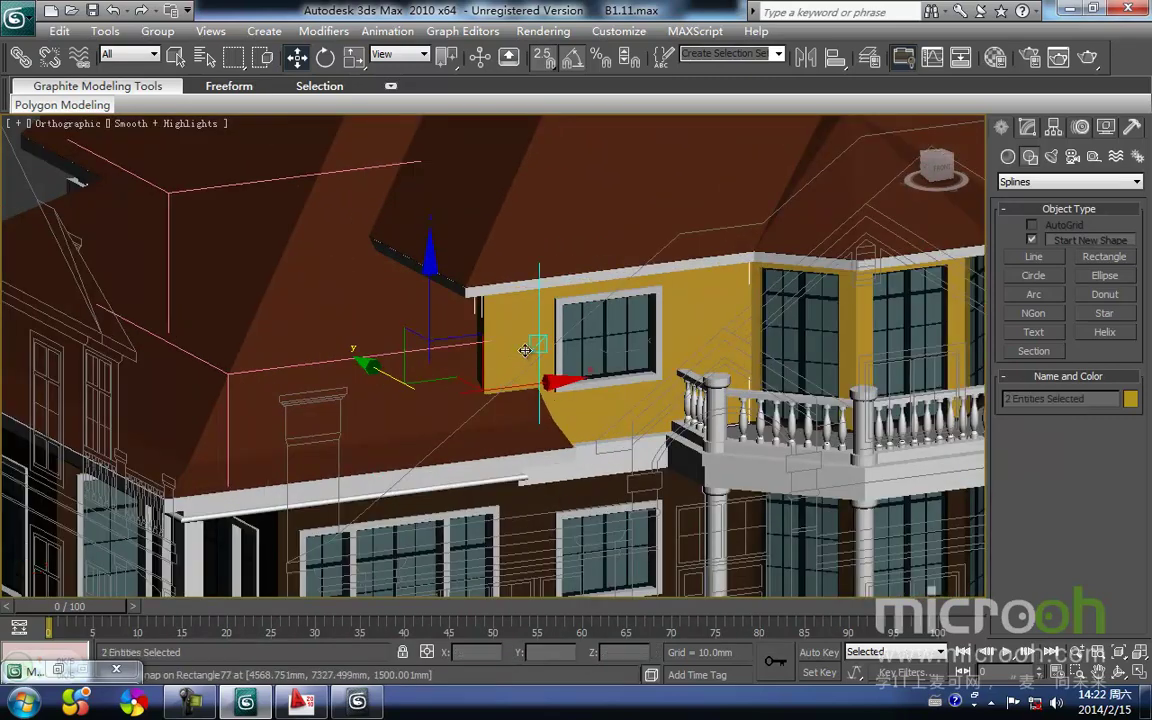
key(alt+q)
middle_drag(416, 467, 411, 439)
click(300, 514)
click(248, 409)
- Snap the rectangle down to the window wall's bottom edge at Z 3800 mm in the Front view and apply an Extrude modifier
key(f)
key(z)
scroll(252, 397, down, 1)
key(F3)
scroll(294, 394, down, 6)
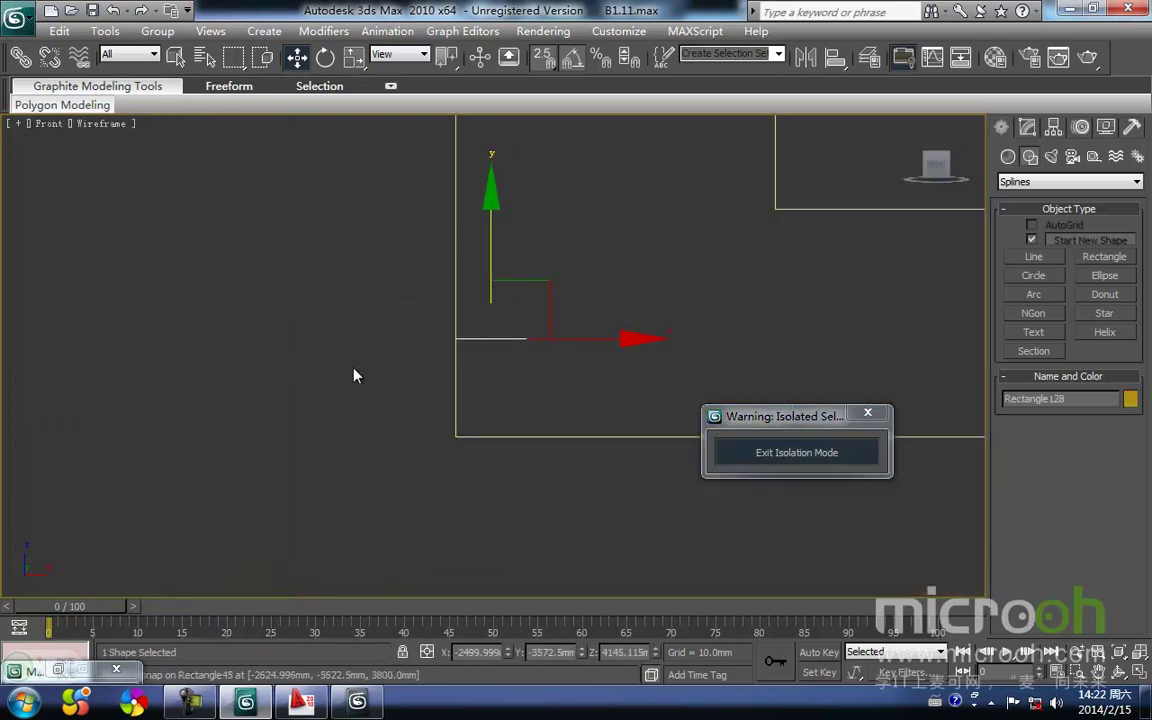
middle_drag(357, 373, 181, 476)
key(space)
drag(298, 384, 286, 522)
scroll(289, 521, down, 4)
middle_drag(289, 521, 326, 482)
scroll(400, 438, down, 2)
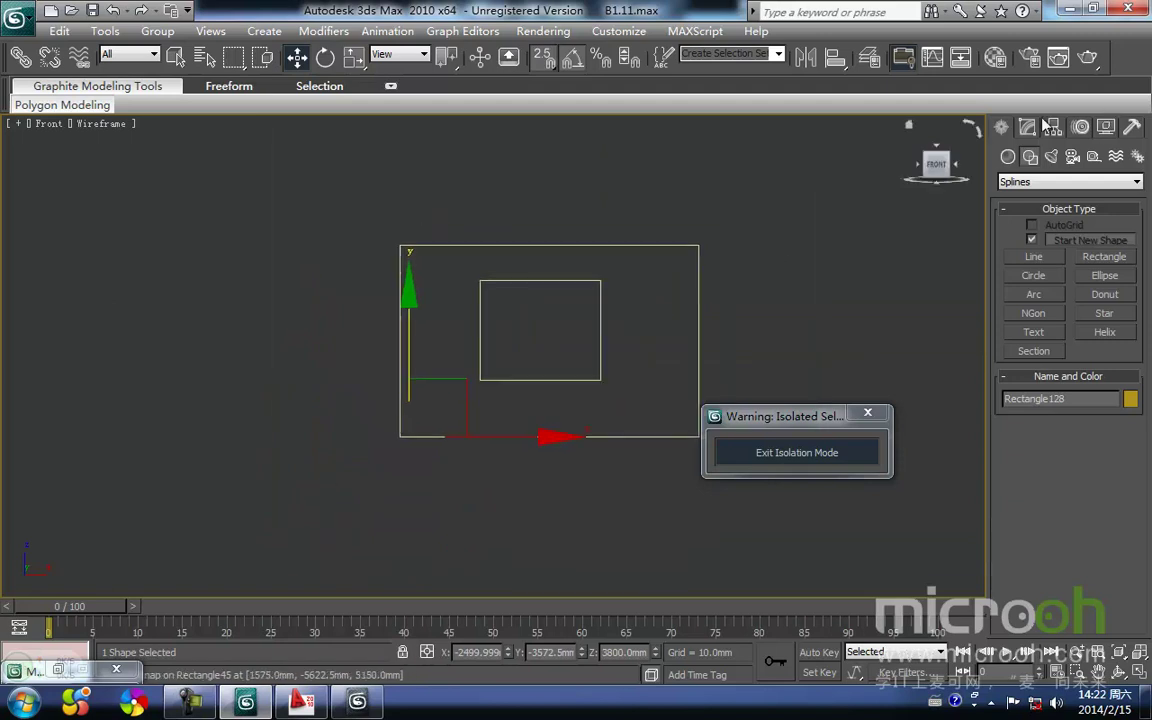
click(1106, 127)
click(1104, 203)
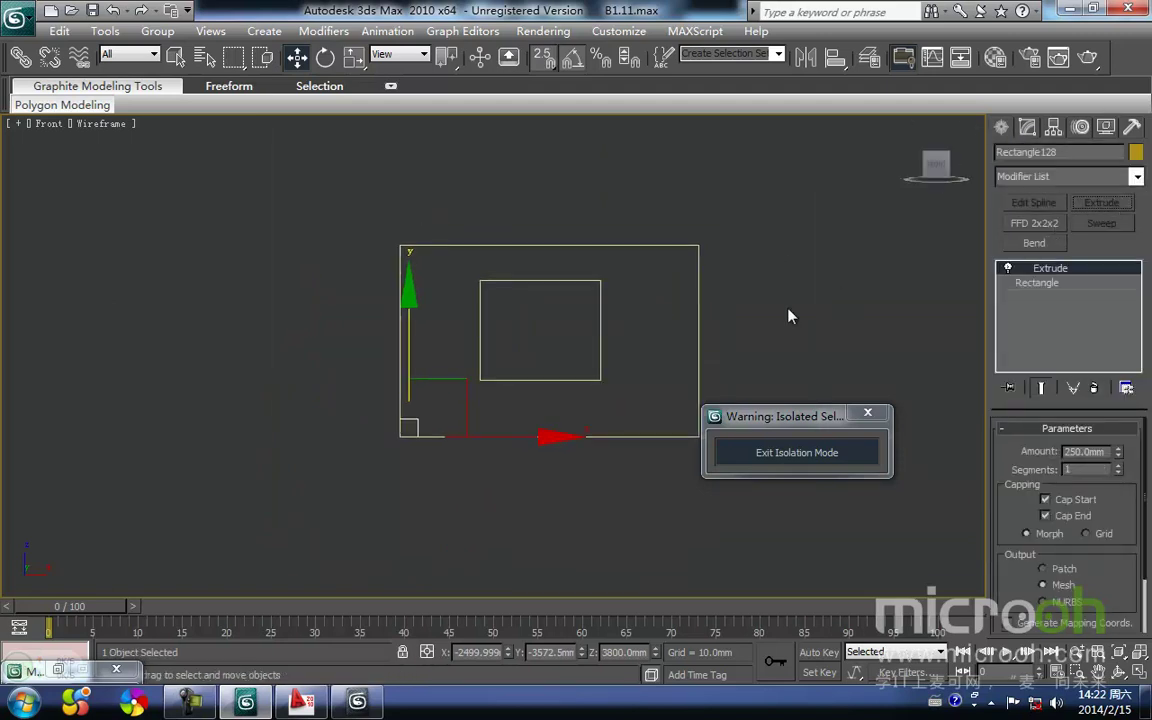
- Measure the window wall's height with a temporary circle drawn from its bottom corner to its top corner
middle_drag(840, 297, 733, 322)
click(636, 371)
ctrl+right_click(586, 382)
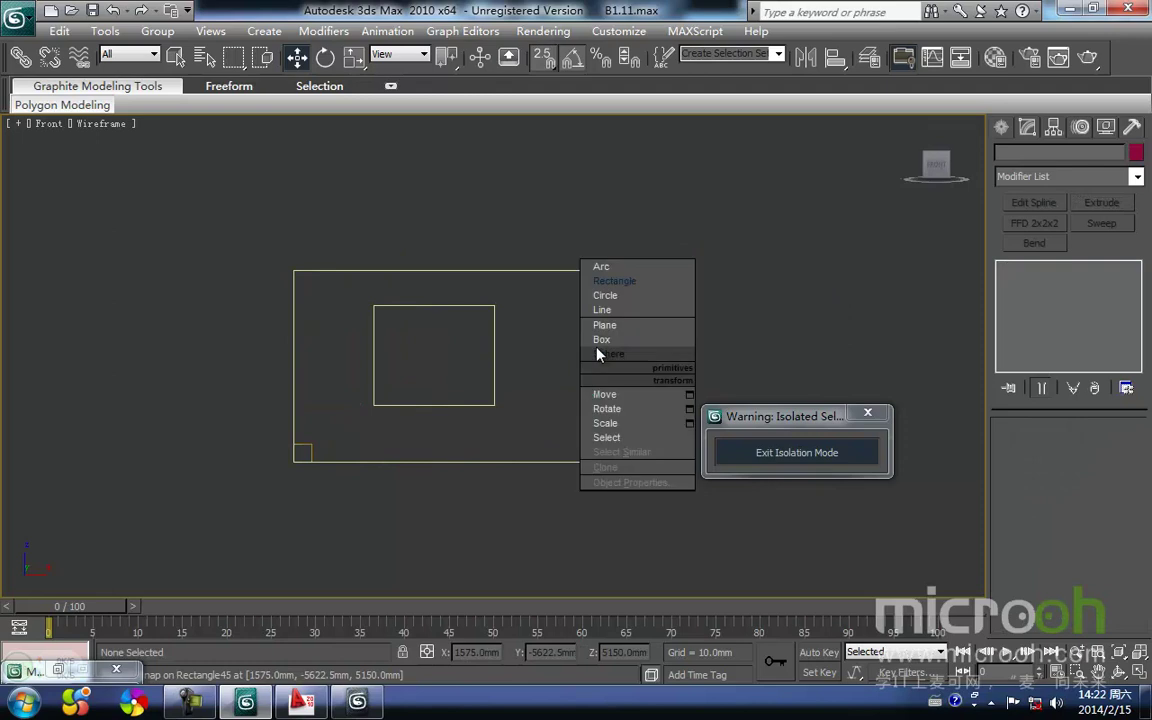
click(623, 296)
drag(590, 461, 590, 273)
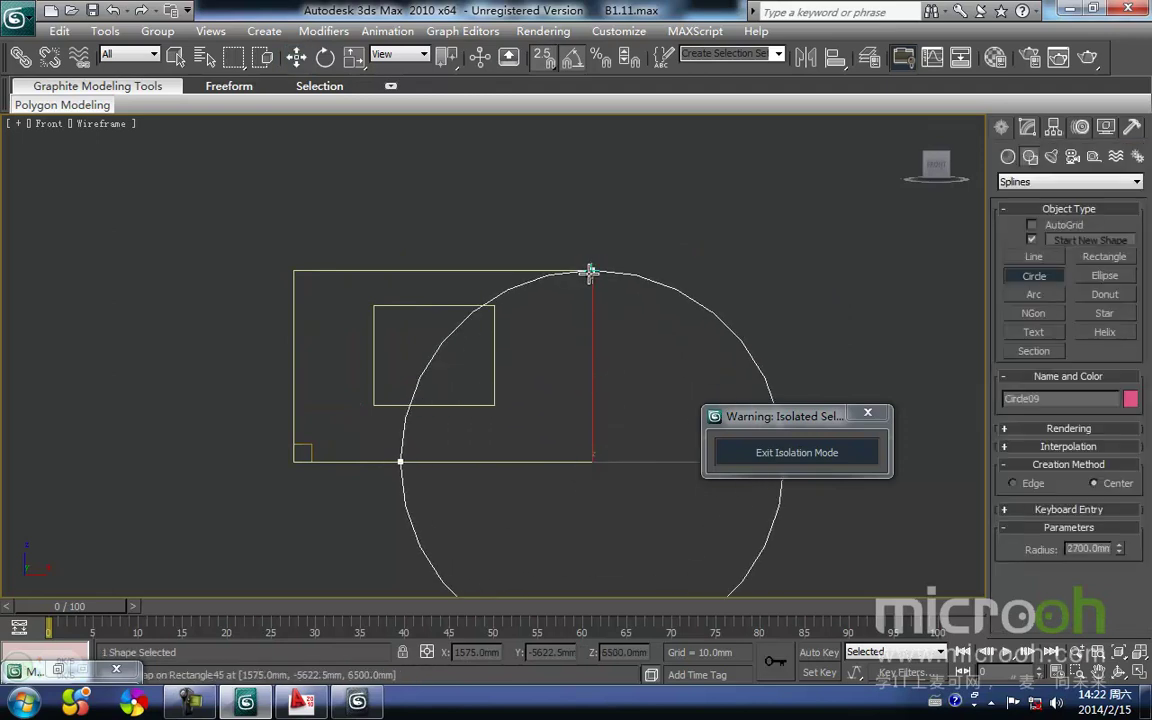
right_click(590, 273)
right_click(336, 450)
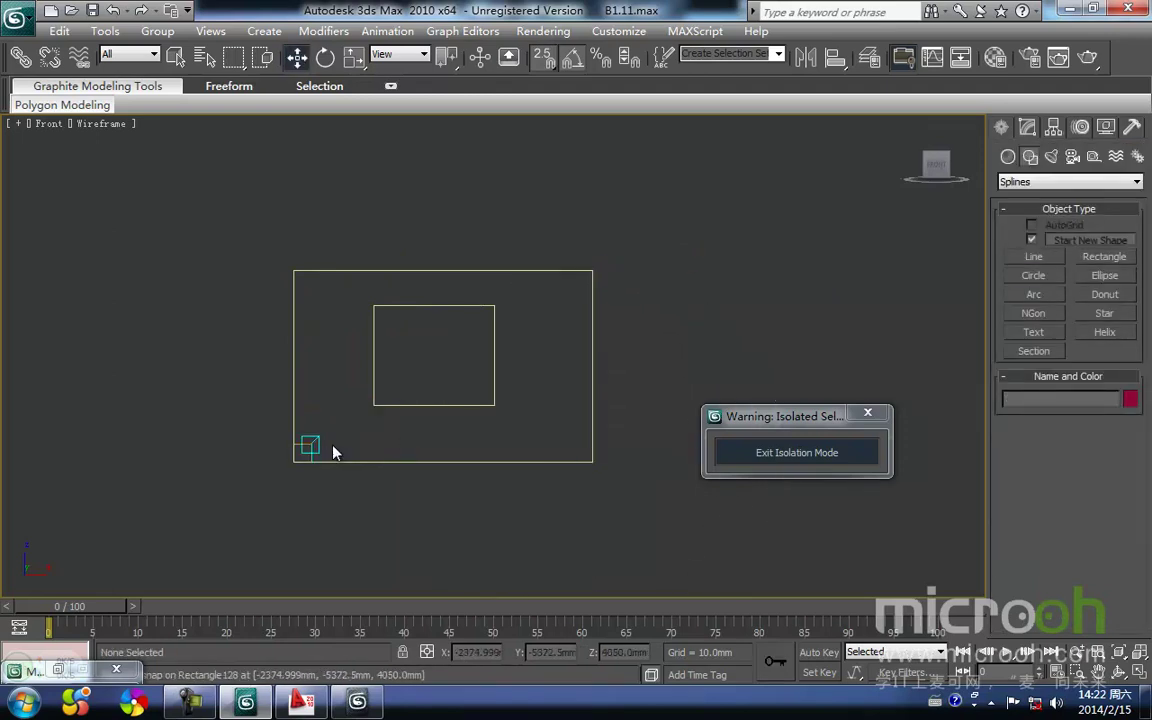
- Set the side wall's extrusion amount to 2700 mm and display both walls shaded in an orthographic view
click(309, 447)
click(1027, 127)
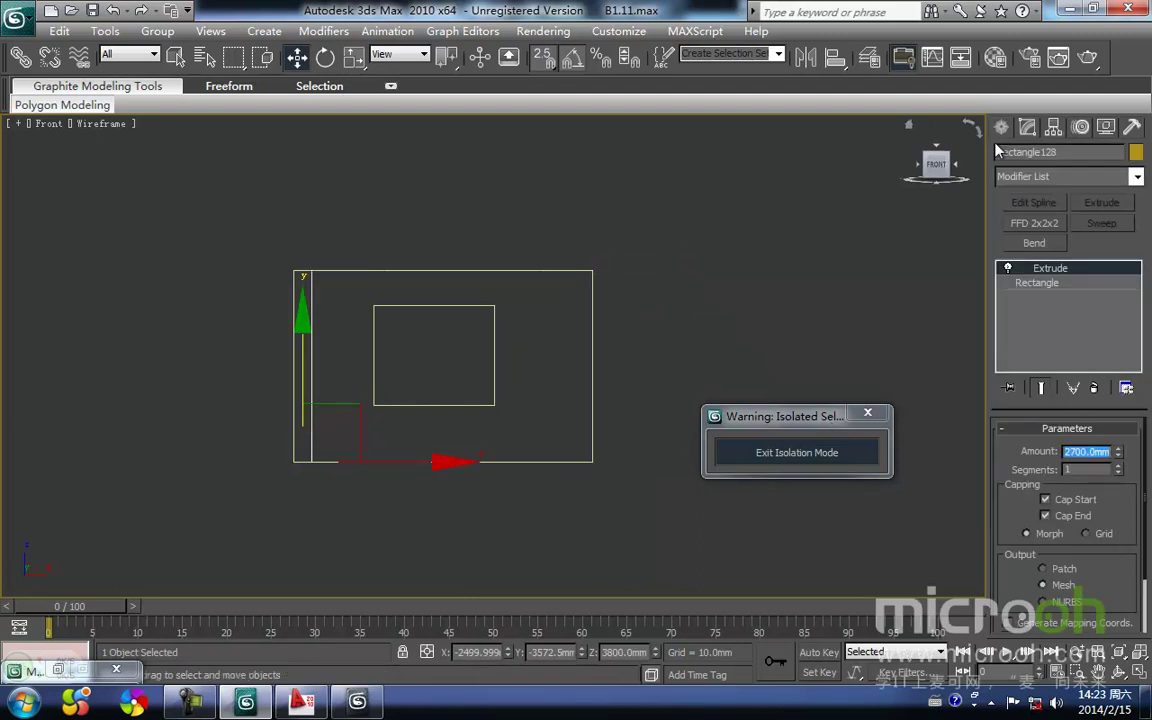
middle_drag(403, 275, 446, 340)
scroll(378, 229, down, 3)
middle_drag(434, 337, 396, 301)
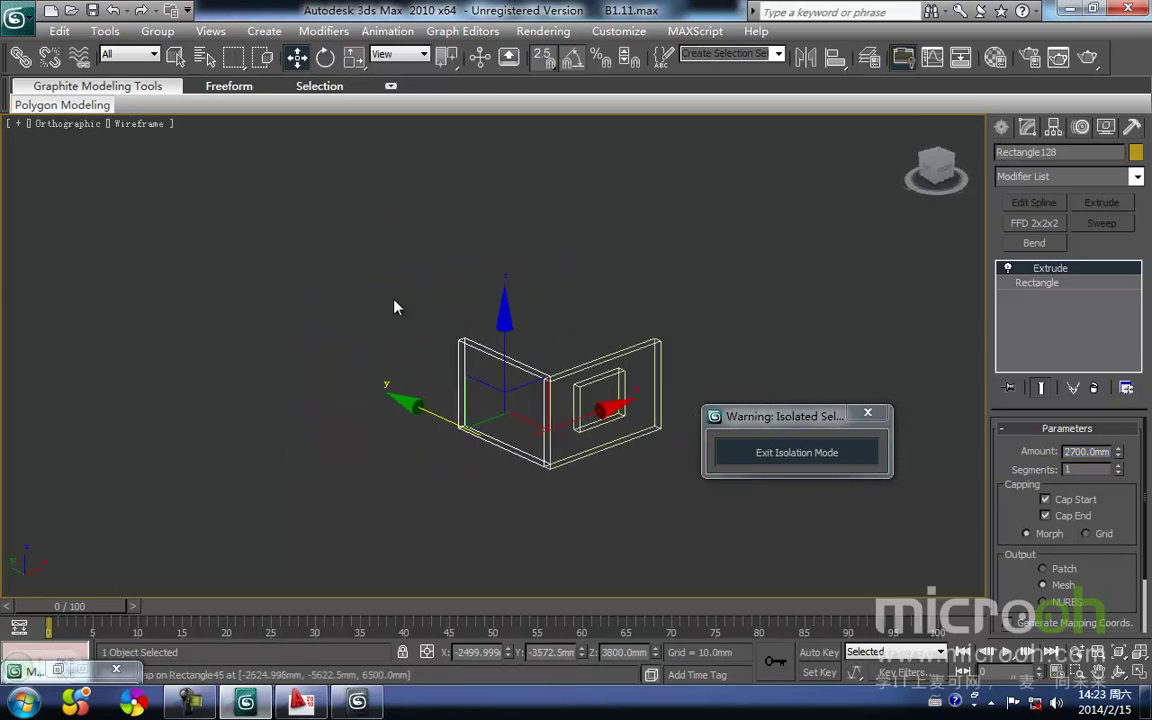
click(532, 329)
click(493, 355)
middle_drag(474, 383, 455, 378)
key(F3)
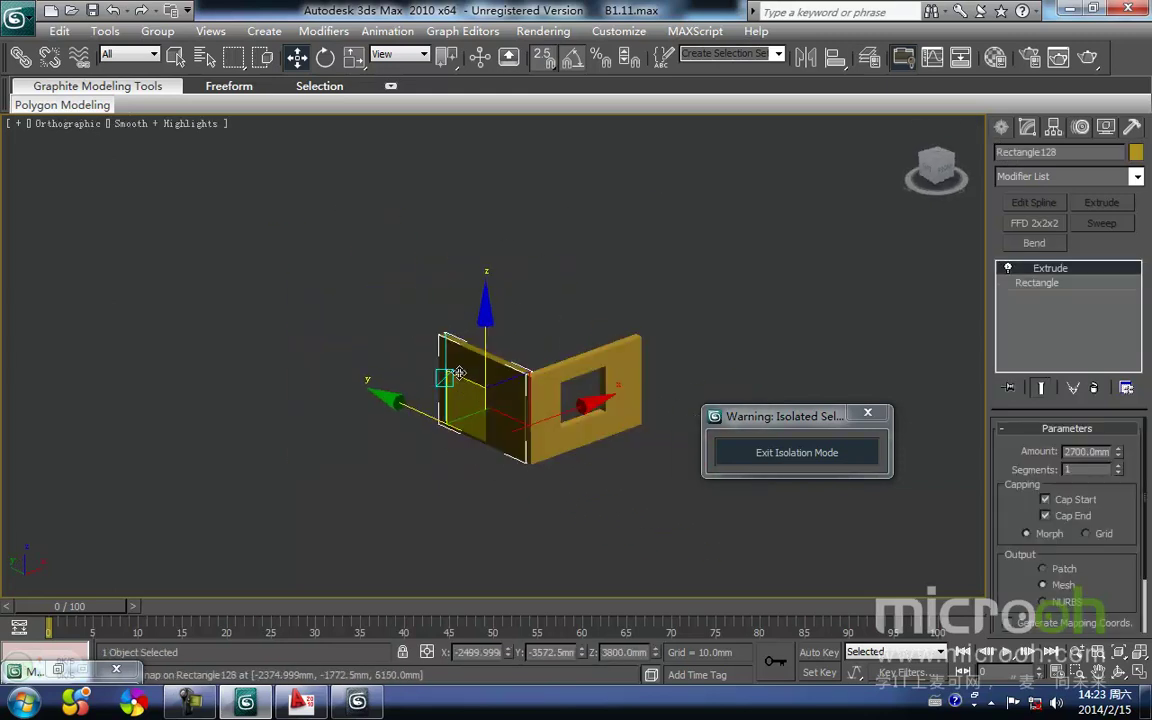
scroll(478, 406, up, 4)
middle_drag(536, 423, 478, 353)
scroll(478, 354, down, 2)
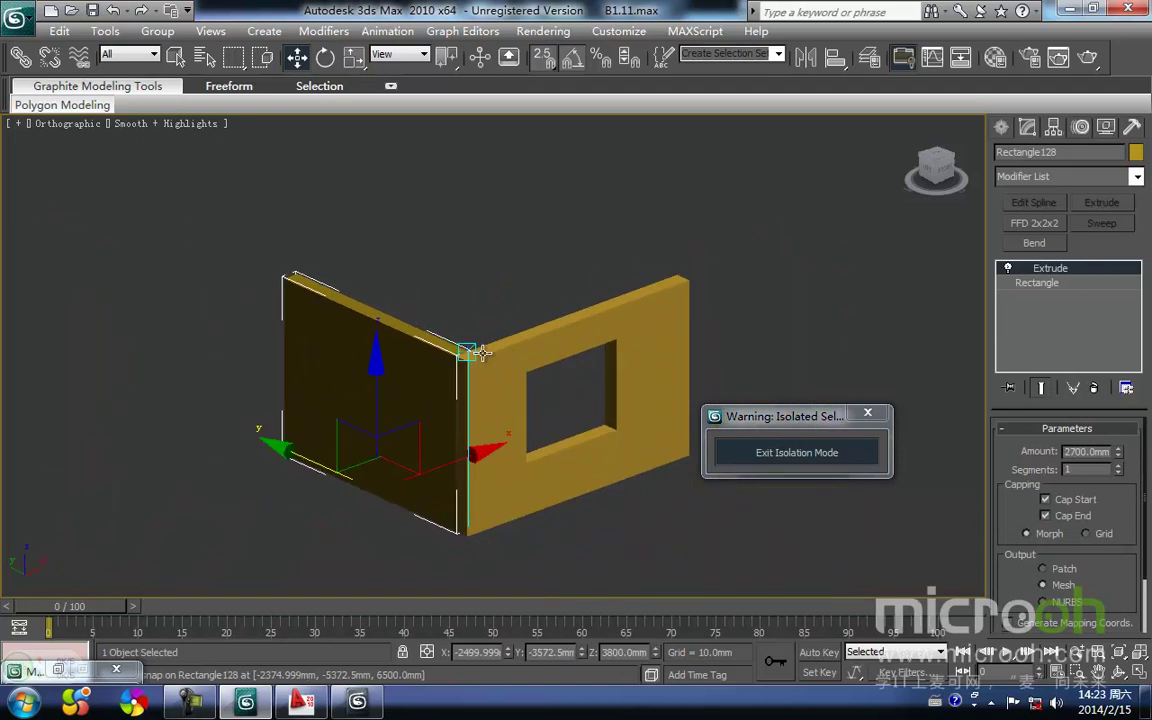
- Assign the yellow 黄色外墙涂料 material to the side wall, deselect it and minimize the material editor
key(m)
click(794, 210)
click(771, 369)
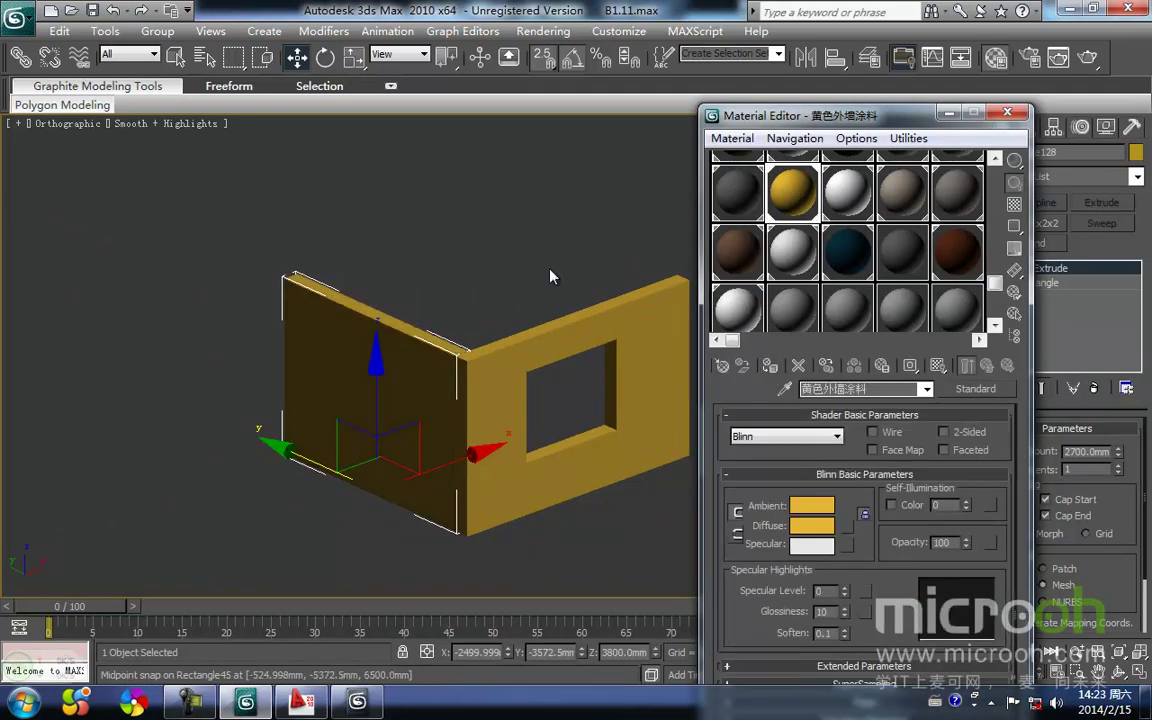
click(549, 272)
click(949, 113)
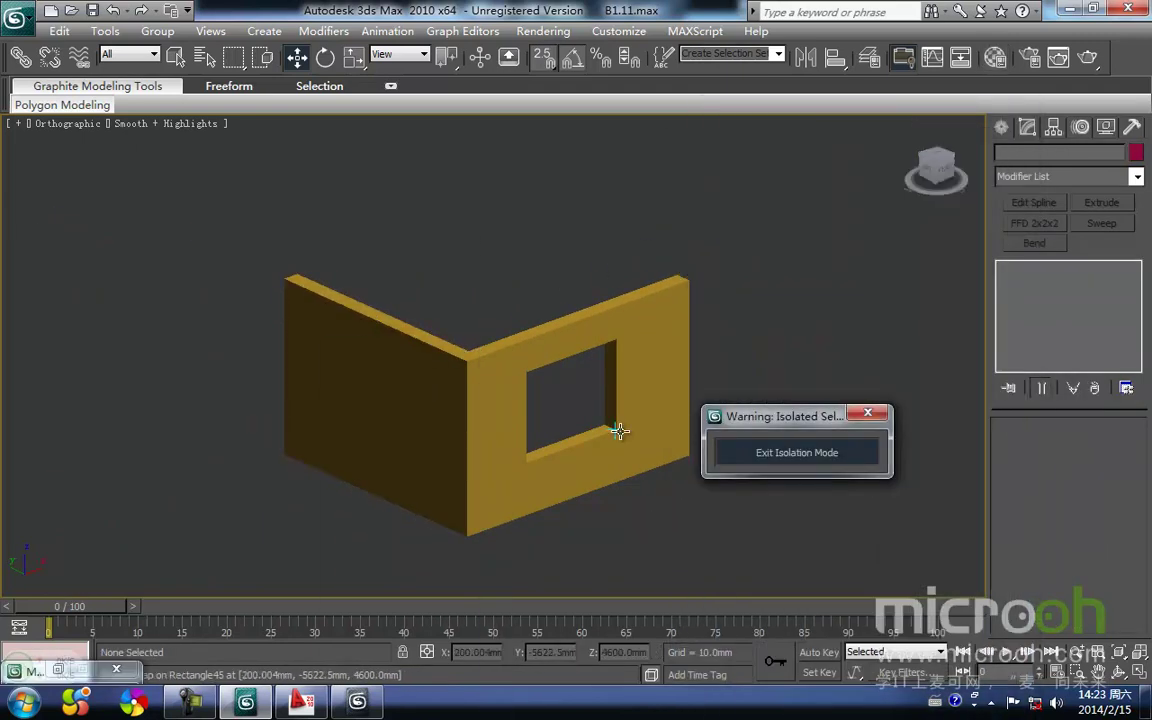
- Exit isolation mode and examine the garage side and arched entrance of the full house for missing wall pieces
click(796, 453)
alt+middle_drag(594, 460, 640, 386)
middle_drag(614, 243, 730, 628)
scroll(724, 315, up, 4)
scroll(603, 410, up, 2)
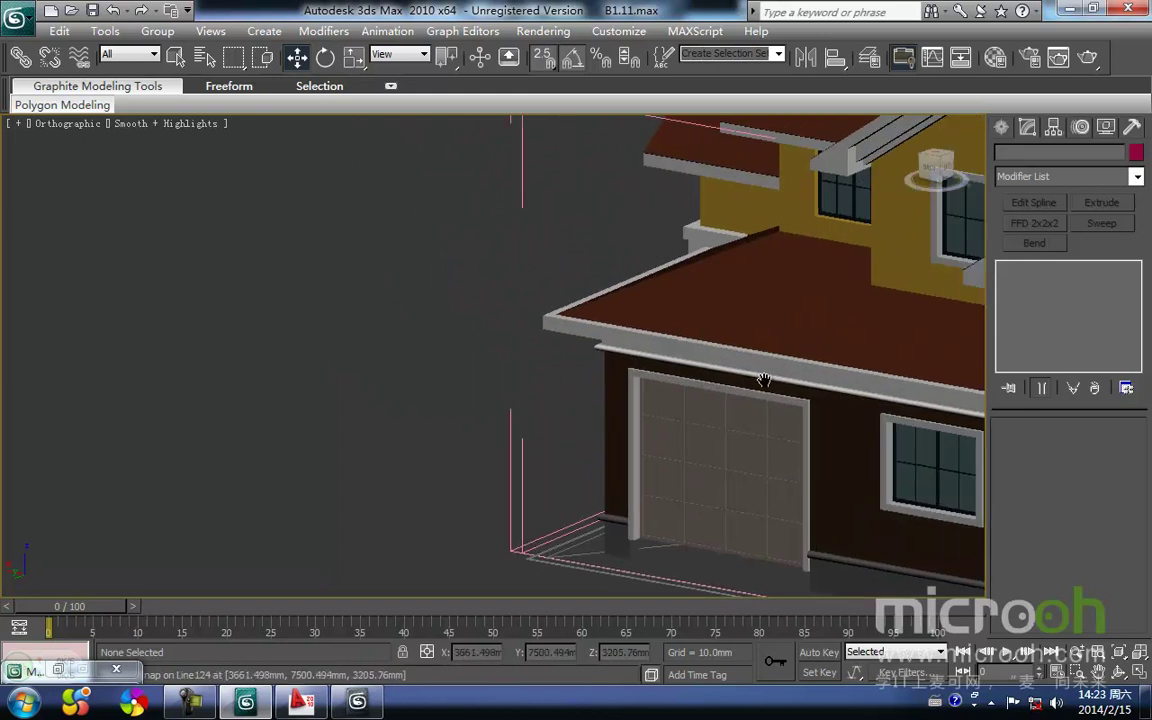
middle_drag(854, 366, 443, 404)
middle_drag(724, 335, 550, 353)
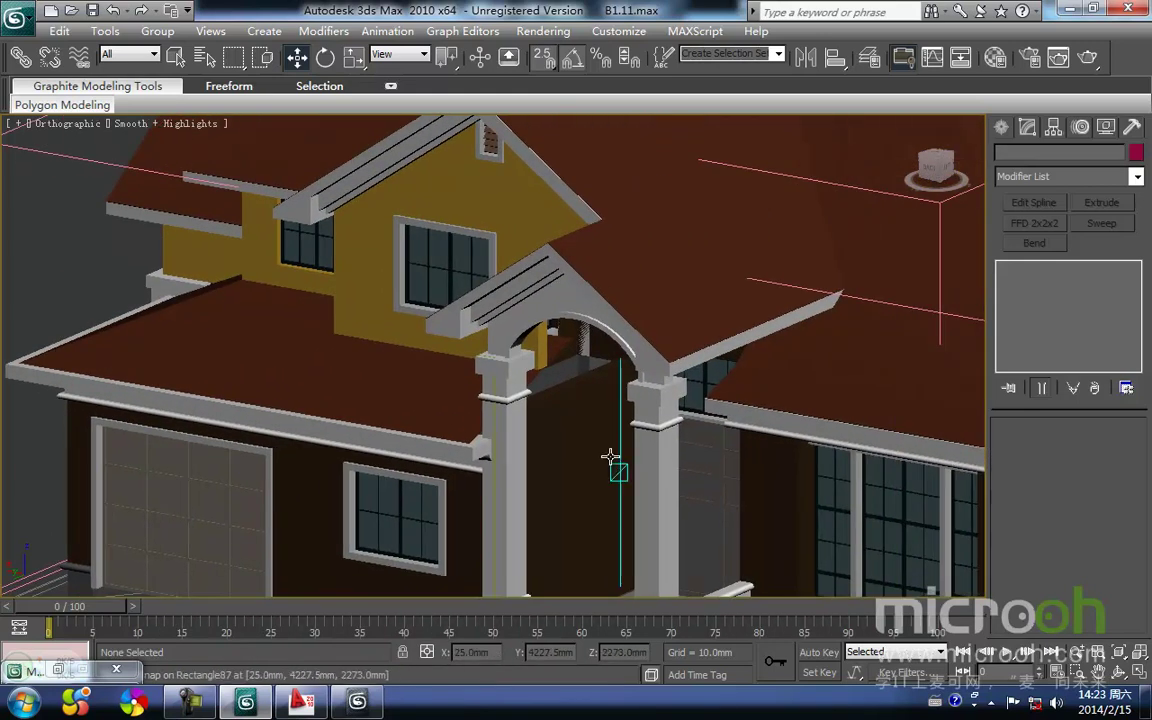
alt+middle_drag(605, 447, 600, 461)
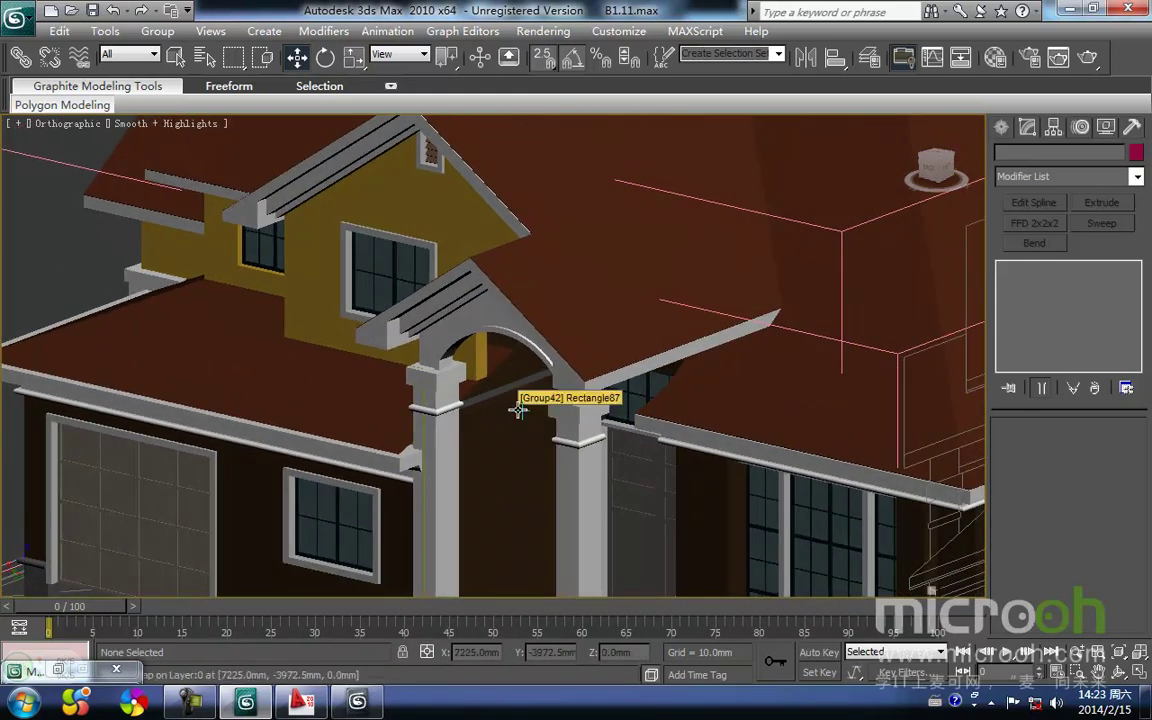
middle_drag(510, 394, 603, 245)
scroll(645, 385, down, 4)
alt+middle_drag(653, 391, 689, 364)
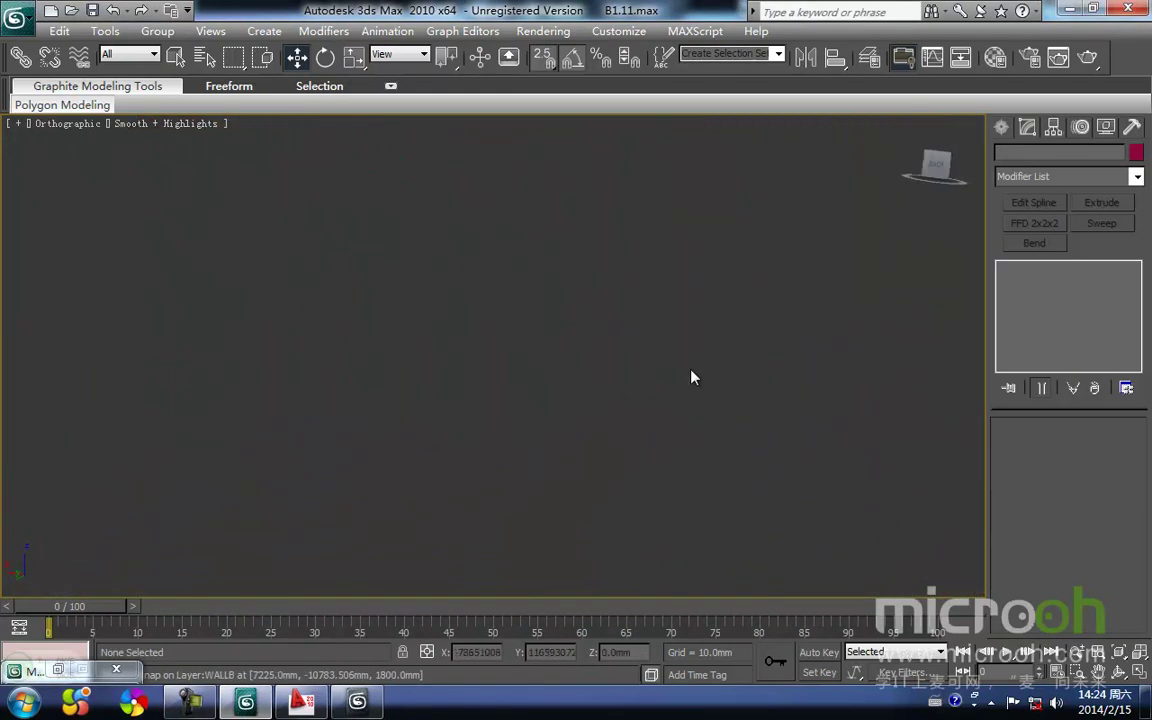
key(t)
key(z)
alt+middle_drag(534, 415, 830, 255)
scroll(668, 363, up, 4)
middle_drag(668, 363, 471, 487)
scroll(556, 483, up, 6)
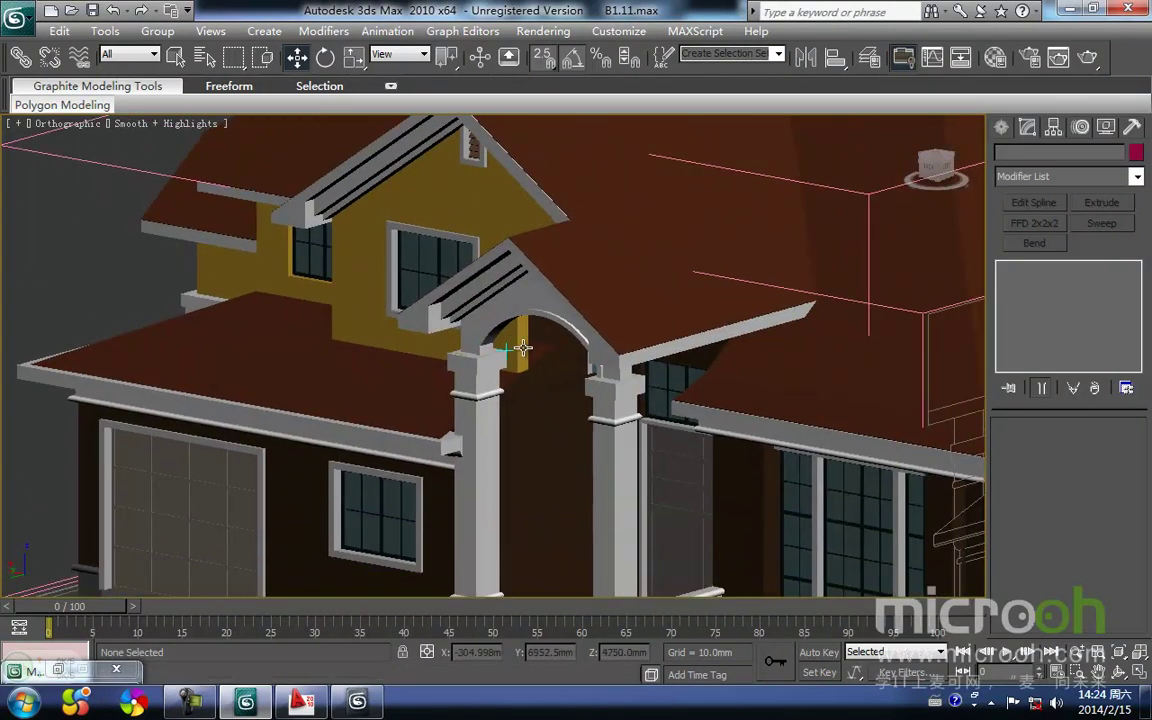
- Isolate the yellow gable wall and the dark wall behind the entrance arch, and show them in the Front view
click(517, 350)
ctrl+click(558, 448)
middle_drag(558, 460, 599, 402)
scroll(530, 386, down, 3)
scroll(661, 339, up, 4)
middle_drag(661, 339, 486, 423)
scroll(599, 362, down, 4)
scroll(601, 369, up, 2)
key(alt+q)
key(f)
key(z)
click(485, 512)
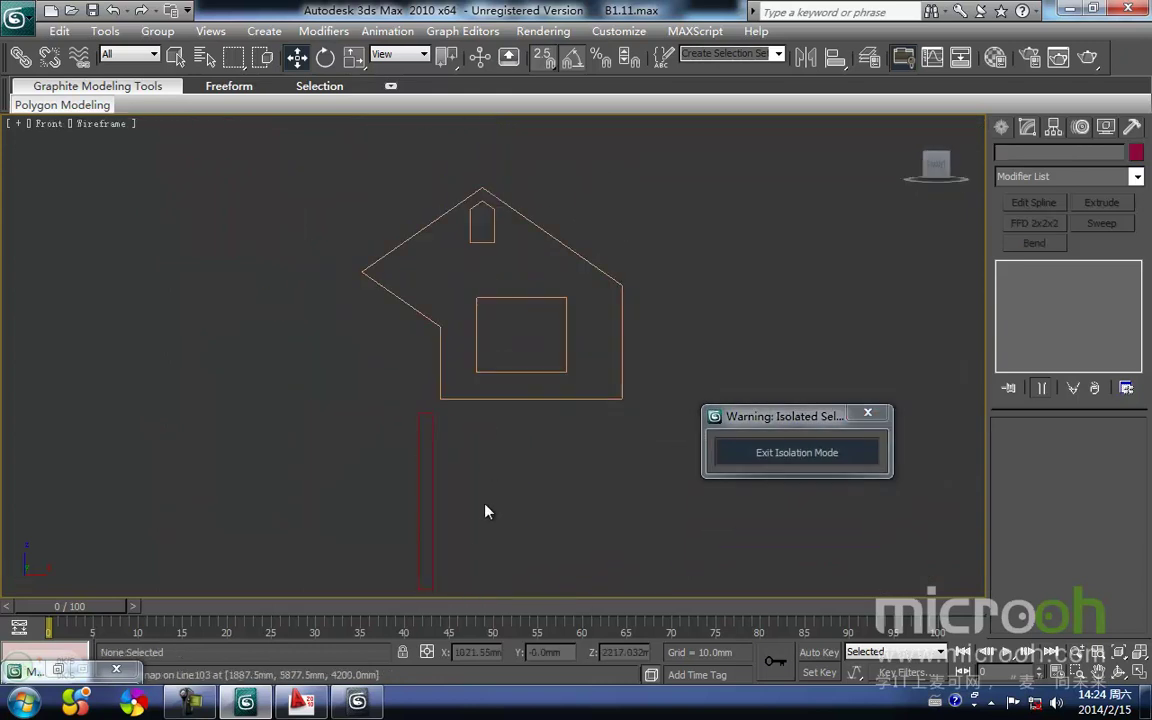
- Exit isolation, add the adjoining yellow wall to the two selected walls, and isolate all three
key(l)
key(z)
key(f)
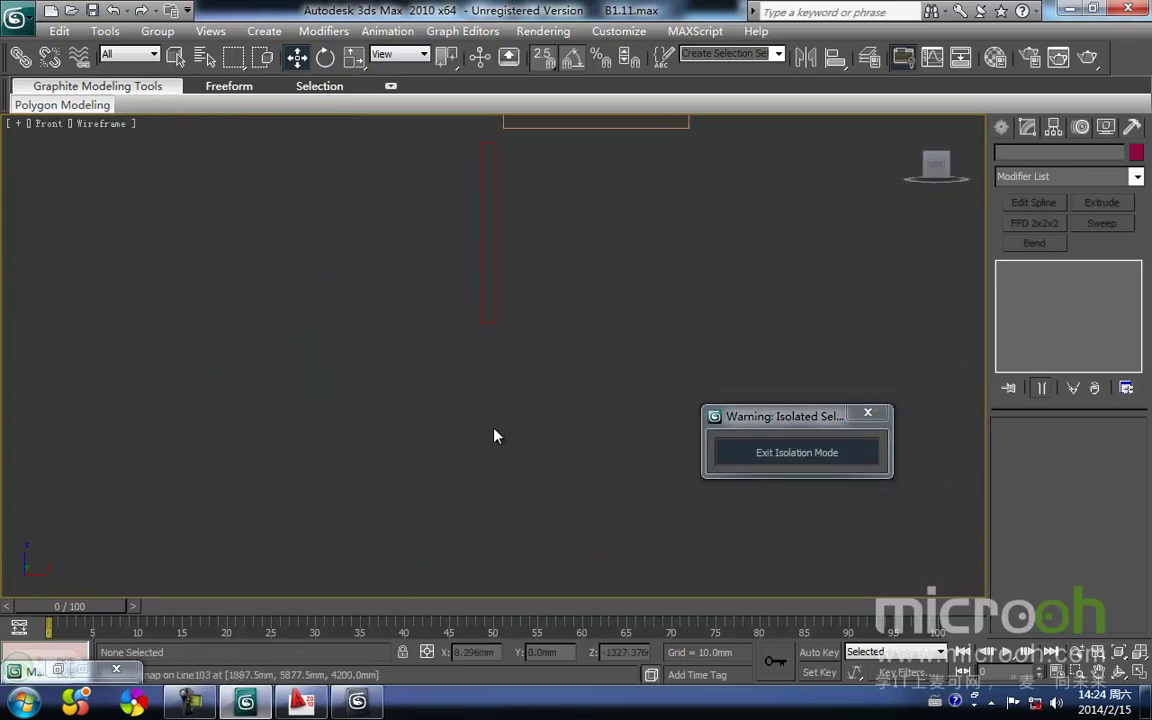
key(z)
middle_drag(500, 424, 687, 476)
key(ctrl+a)
scroll(543, 444, down, 4)
click(751, 453)
middle_drag(522, 463, 543, 408)
ctrl+click(698, 329)
key(alt+q)
middle_drag(690, 333, 646, 374)
- Draw a closed rectangular line outline in the Right view, filling the gap between the two upper walls above the dark wall
key(f)
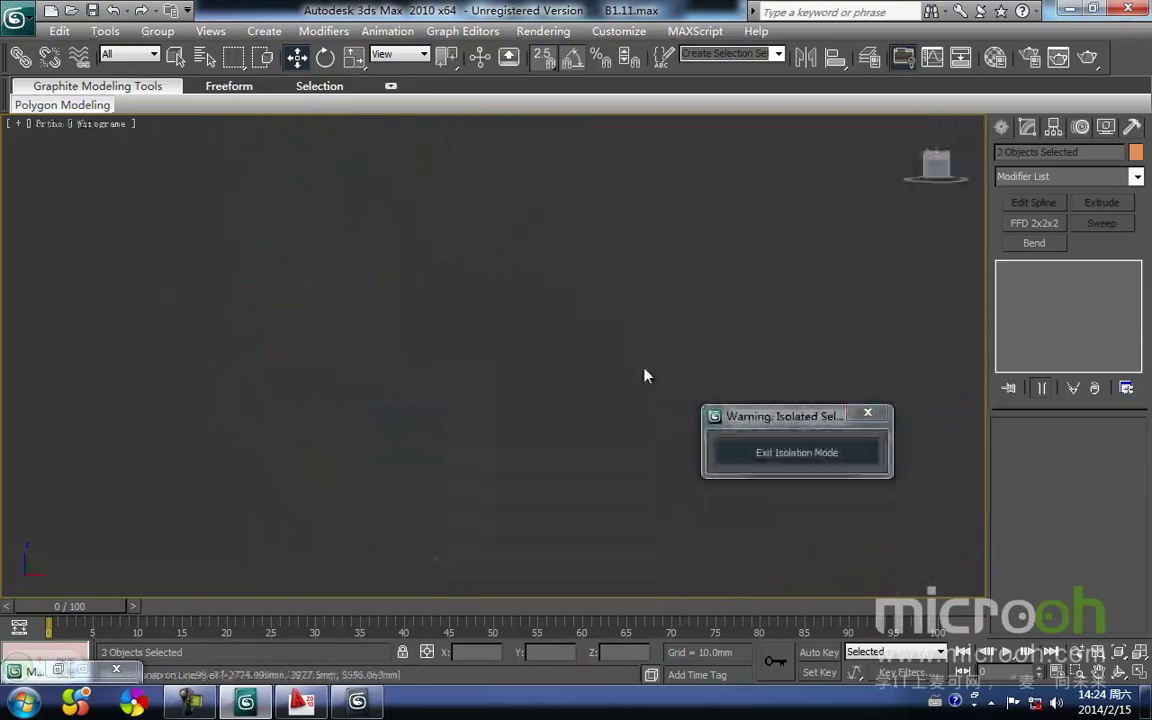
middle_drag(523, 343, 489, 361)
key(r)
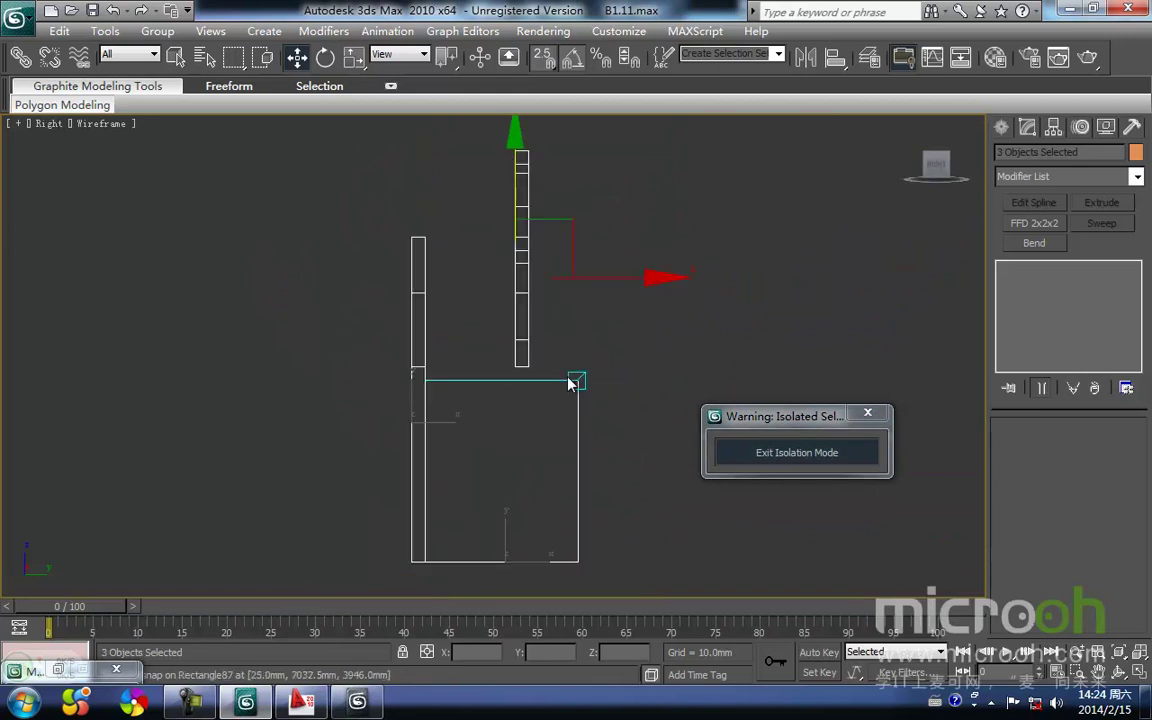
click(567, 368)
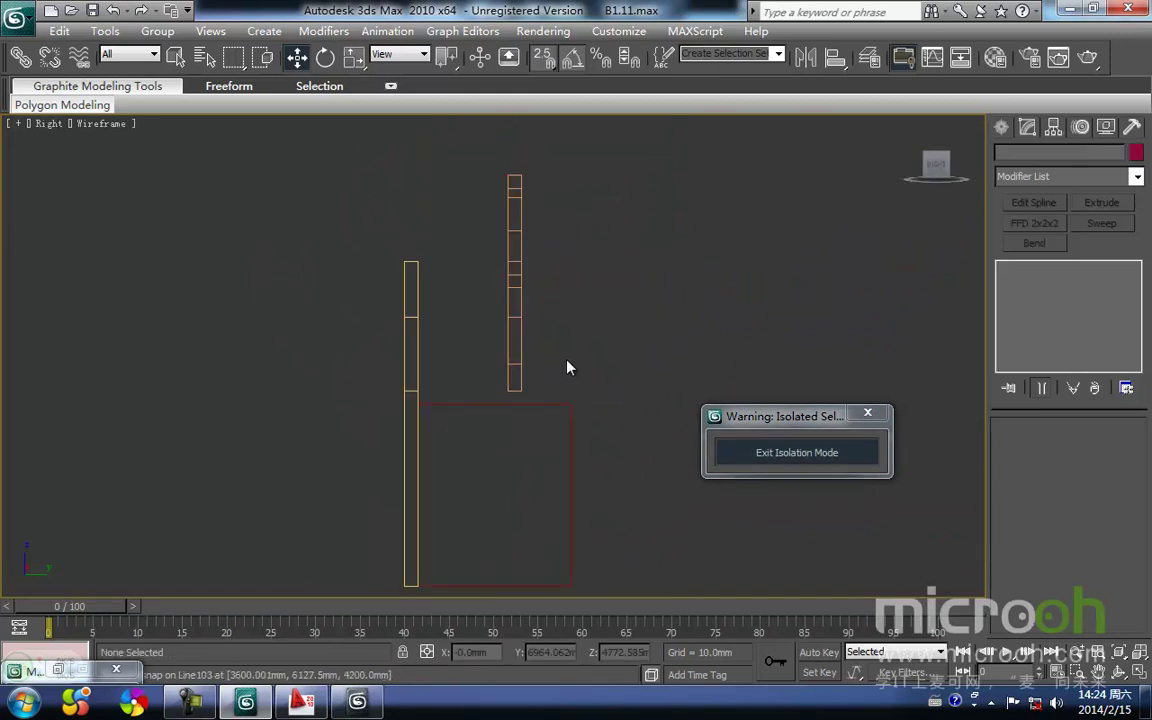
key(r)
key(z)
middle_drag(559, 365, 549, 384)
ctrl+right_click(567, 344)
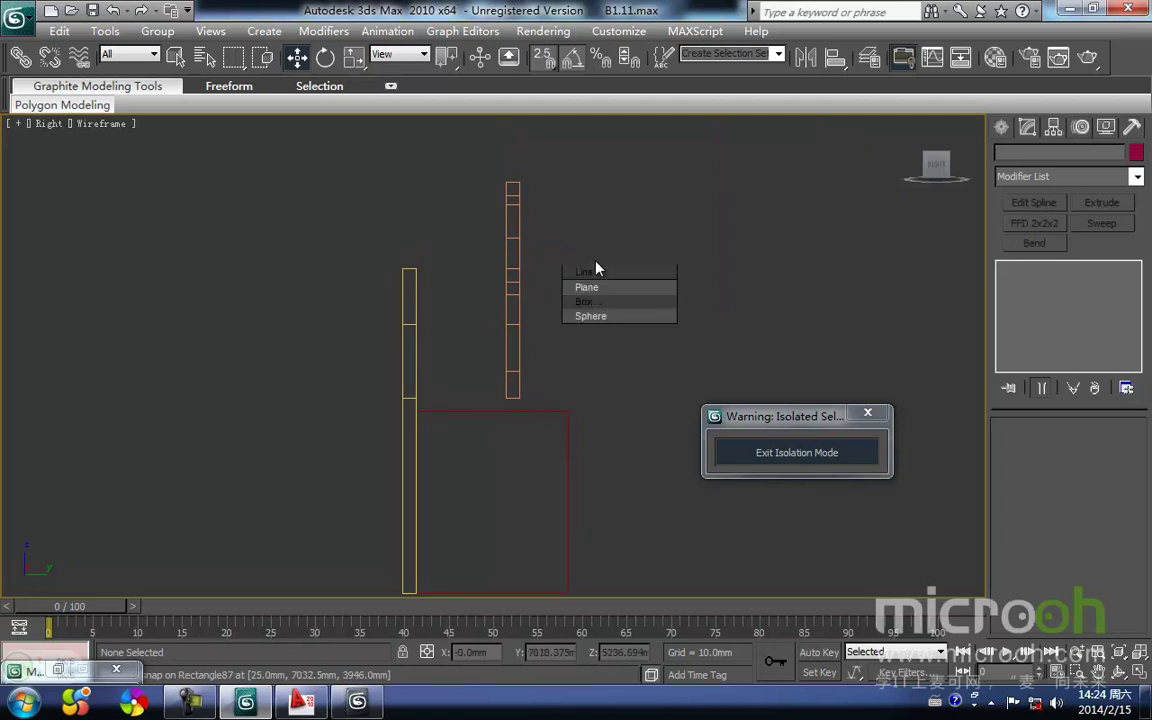
click(594, 270)
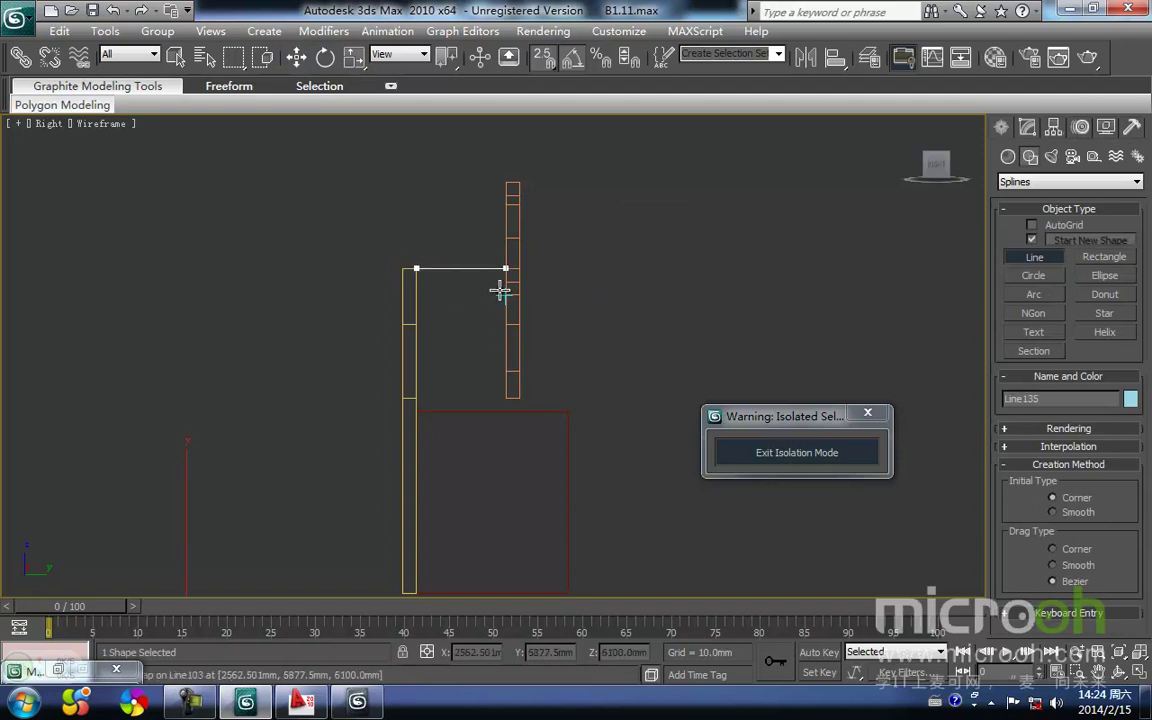
click(505, 412)
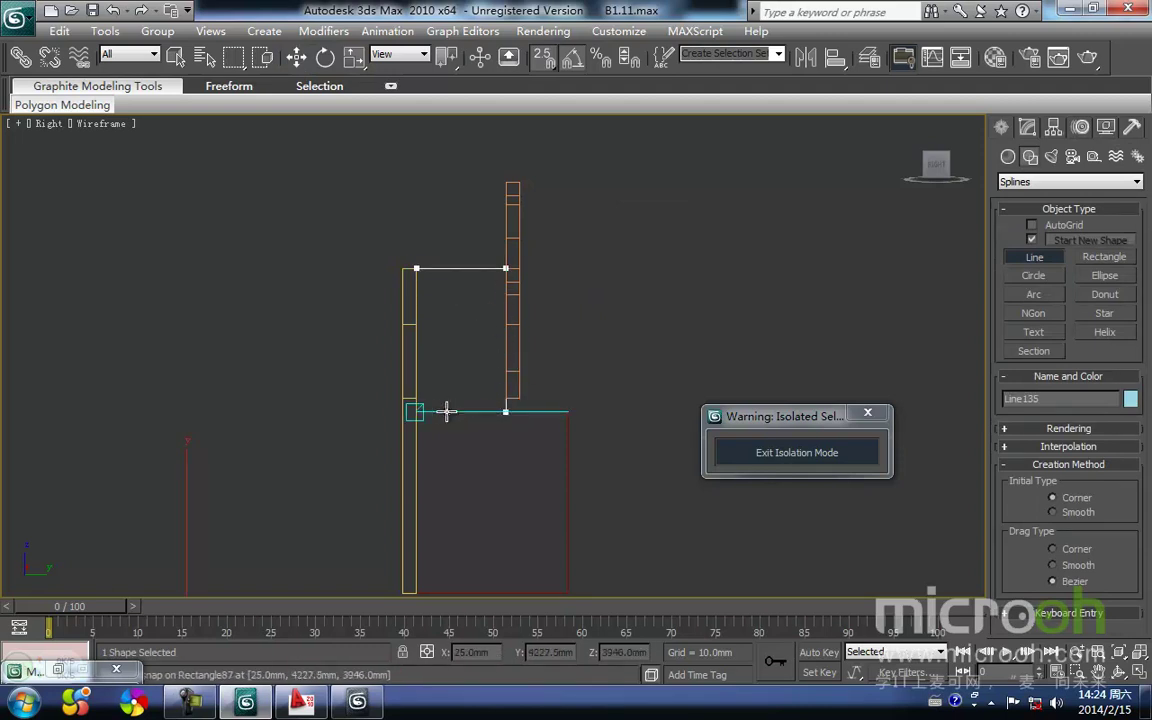
click(416, 268)
click(552, 407)
key(w)
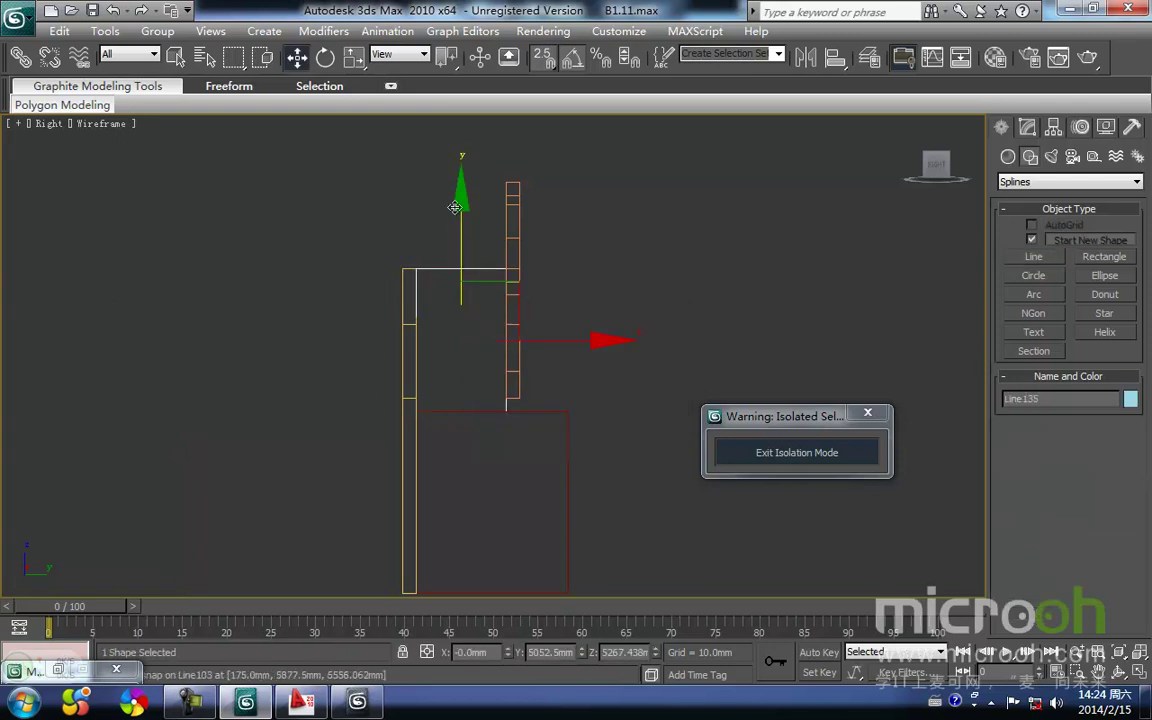
- Extrude the outline 240 mm and move the resulting wall piece to X -225 mm in the Top view
key(t)
click(1027, 128)
click(1100, 203)
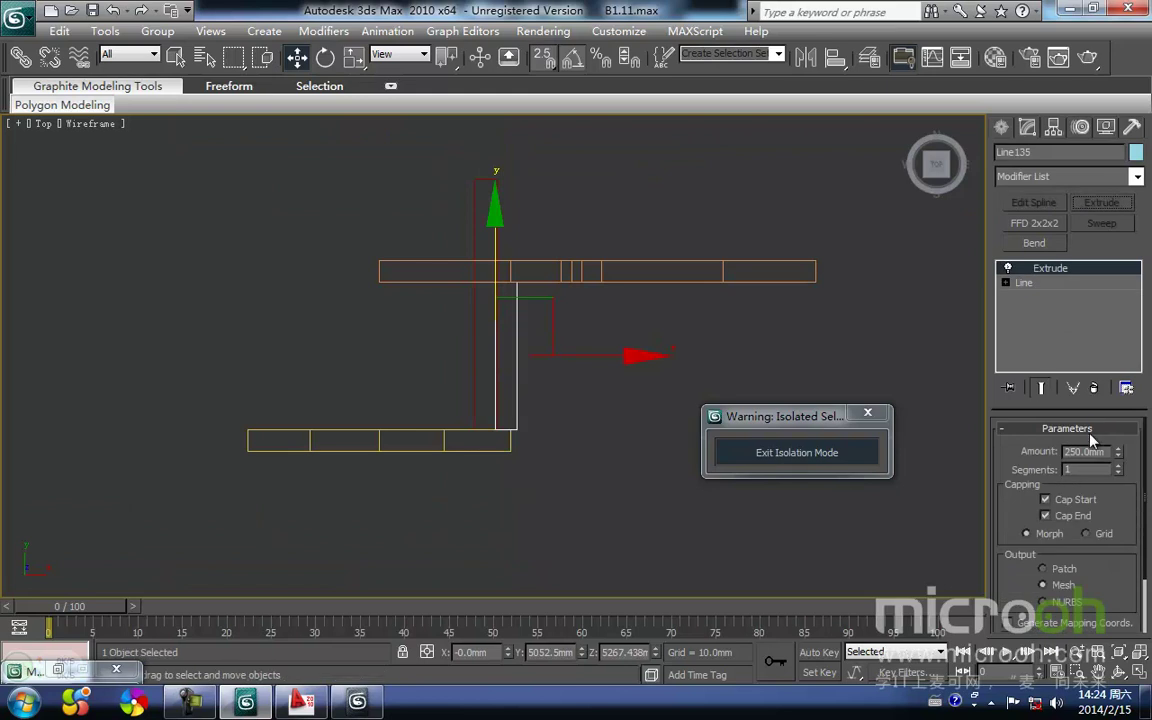
text(240)
key(Return)
middle_drag(503, 388, 472, 383)
scroll(472, 383, up, 3)
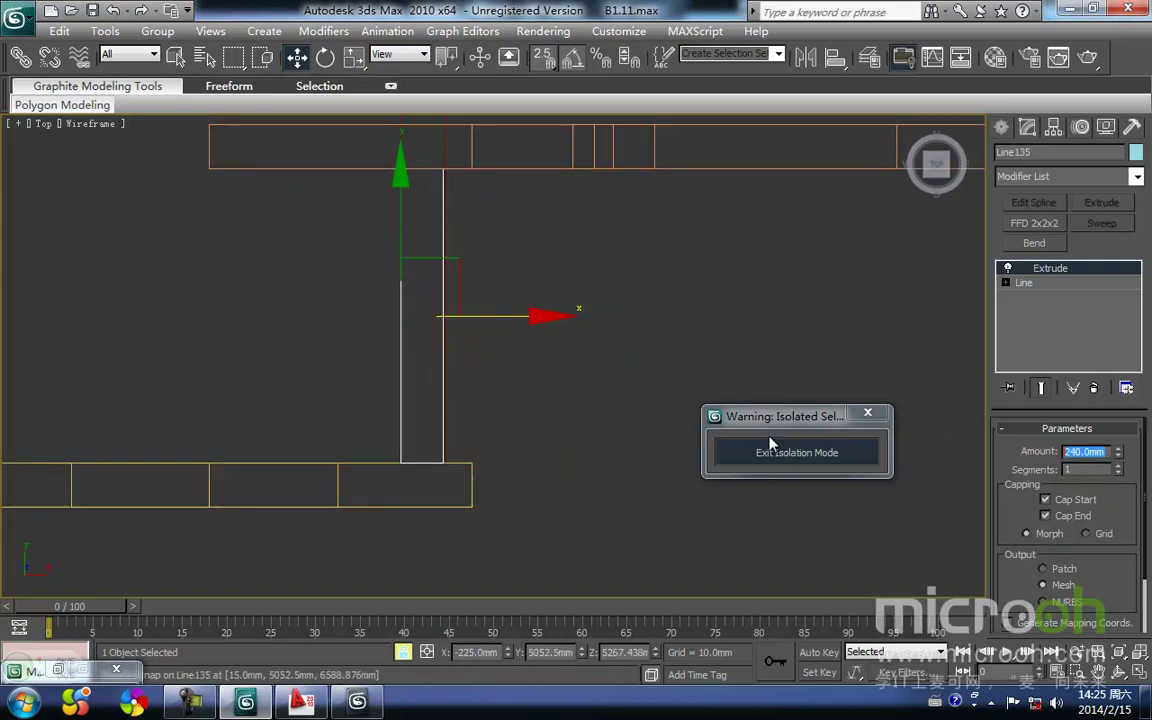
- Exit isolation mode and examine how the new connecting wall piece fits above the entrance on the shaded house
scroll(442, 430, up, 3)
mouse_move(436, 496)
middle_down()
mouse_move(458, 447)
mouse_move(447, 365)
mouse_move(617, 276)
mouse_move(655, 341)
middle_up()
scroll(445, 365, down, 3)
scroll(446, 376, down, 2)
key(F3)
scroll(446, 379, down, 4)
click(789, 449)
middle_drag(535, 397, 532, 312)
scroll(463, 465, down, 1)
scroll(430, 316, up, 5)
middle_drag(382, 314, 468, 447)
scroll(449, 335, up, 5)
middle_drag(449, 335, 435, 424)
- Add the gable wall to the selection and isolate it with the new connecting wall piece
key(space)
ctrl+click(281, 416)
key(F3)
key(F3)
key(F3)
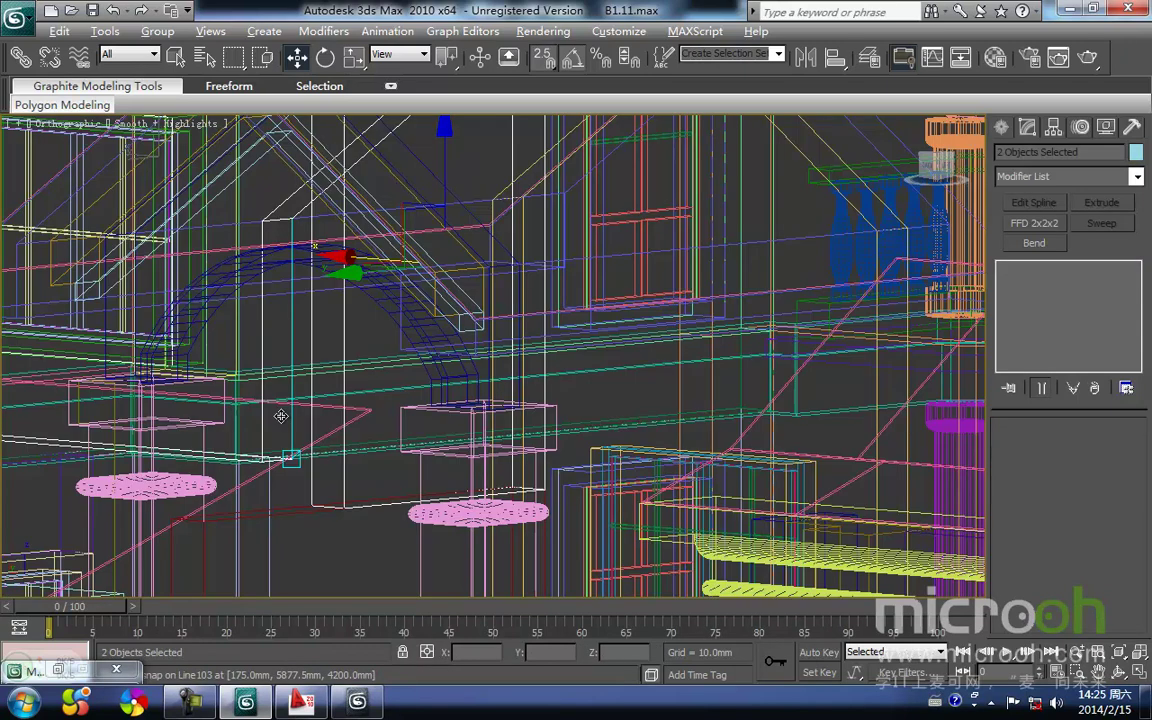
key(alt+q)
middle_drag(386, 427, 272, 461)
- Move the connecting wall's end vertices along Y in the Top view so the wall reaches the gable wall's far face
key(t)
middle_drag(499, 424, 489, 457)
scroll(487, 455, down, 3)
alt+middle_drag(422, 408, 457, 458)
click(455, 466)
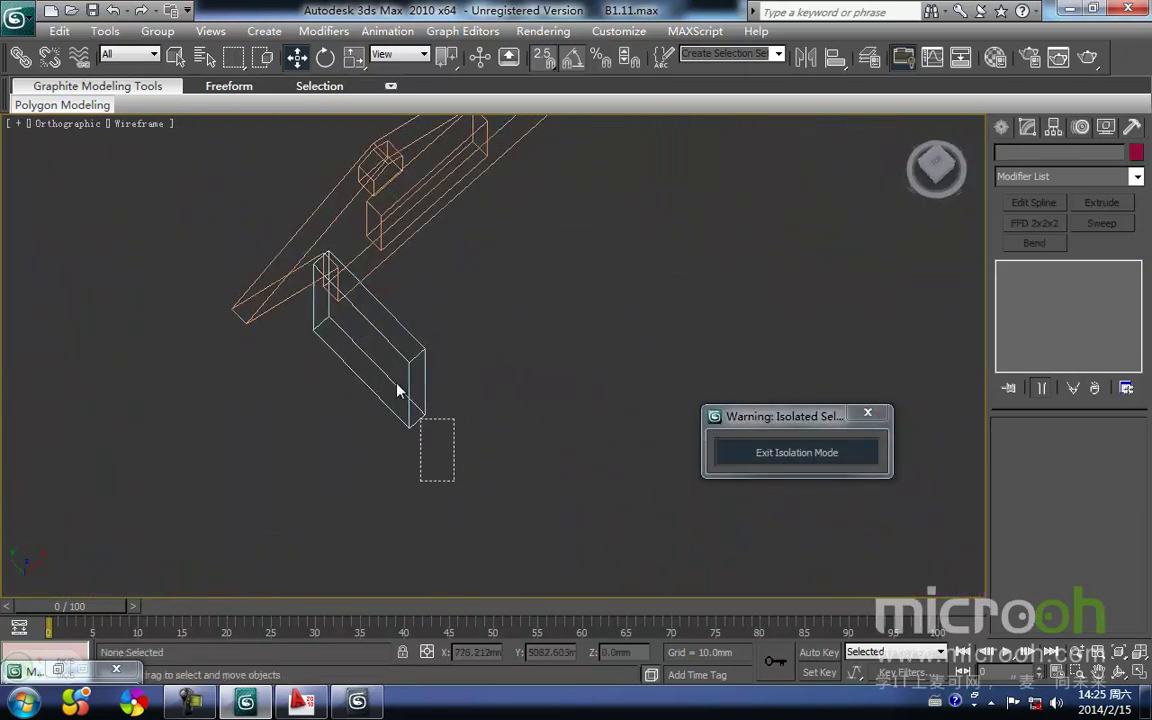
click(386, 368)
key(t)
key(z)
middle_drag(388, 328, 319, 482)
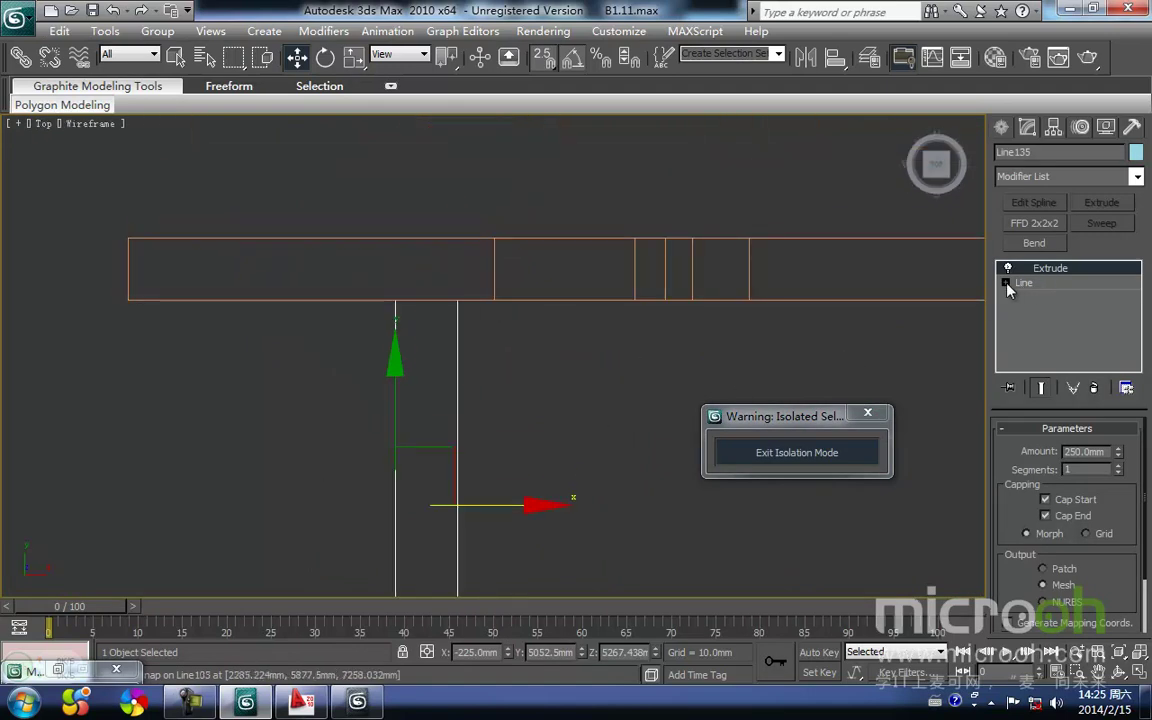
click(1038, 297)
middle_drag(440, 331, 453, 397)
key(space)
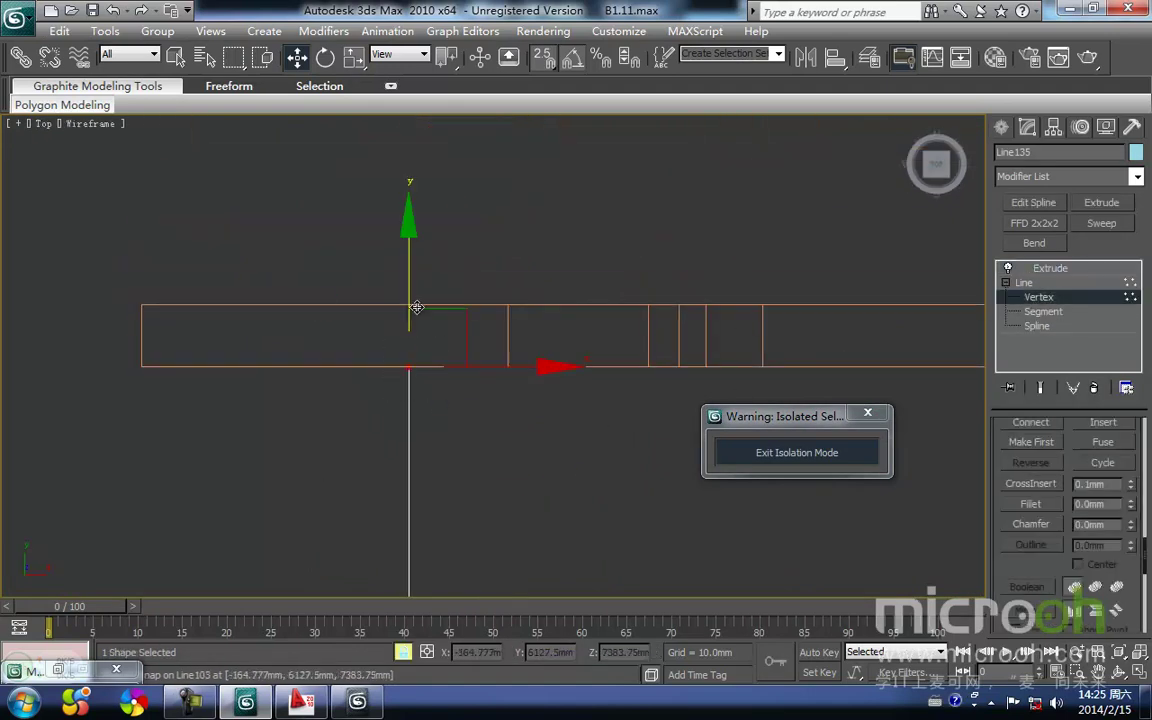
drag(391, 352, 141, 305)
click(1060, 282)
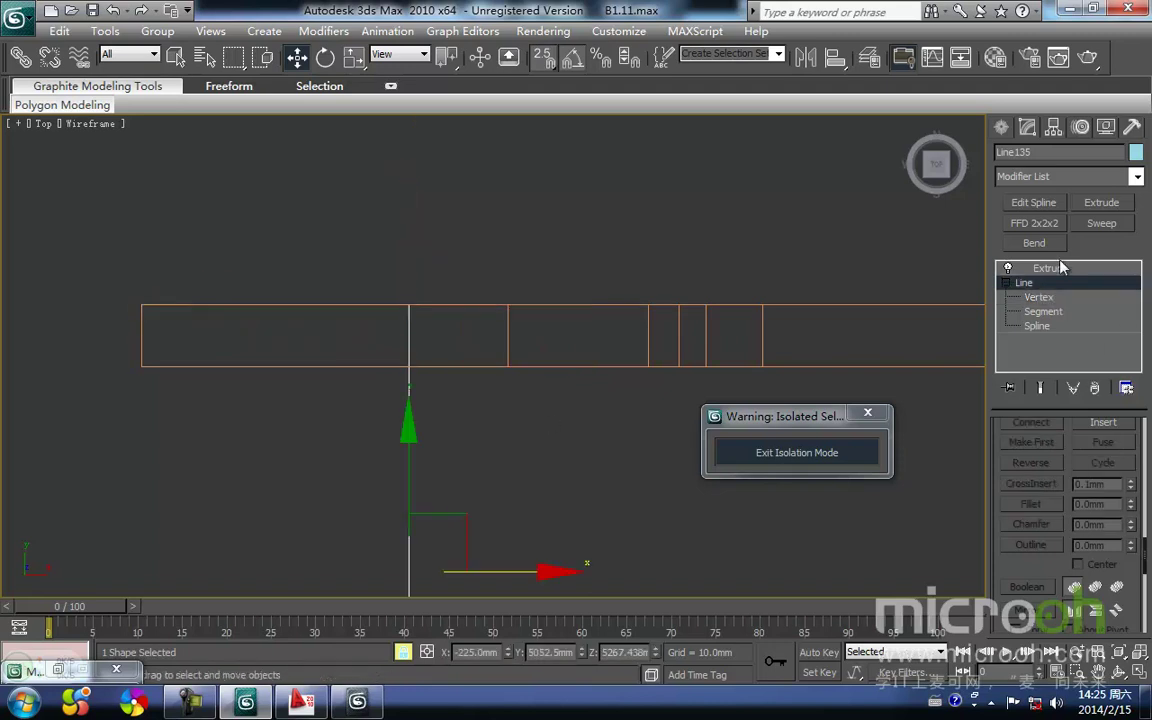
click(1055, 268)
- Exit isolation mode and examine the lengthened connecting wall behind the entrance arch on the shaded house
click(746, 447)
middle_drag(745, 446, 617, 465)
scroll(484, 475, down, 10)
key(F3)
alt+middle_drag(484, 424, 717, 267)
scroll(413, 364, up, 7)
middle_drag(360, 378, 573, 355)
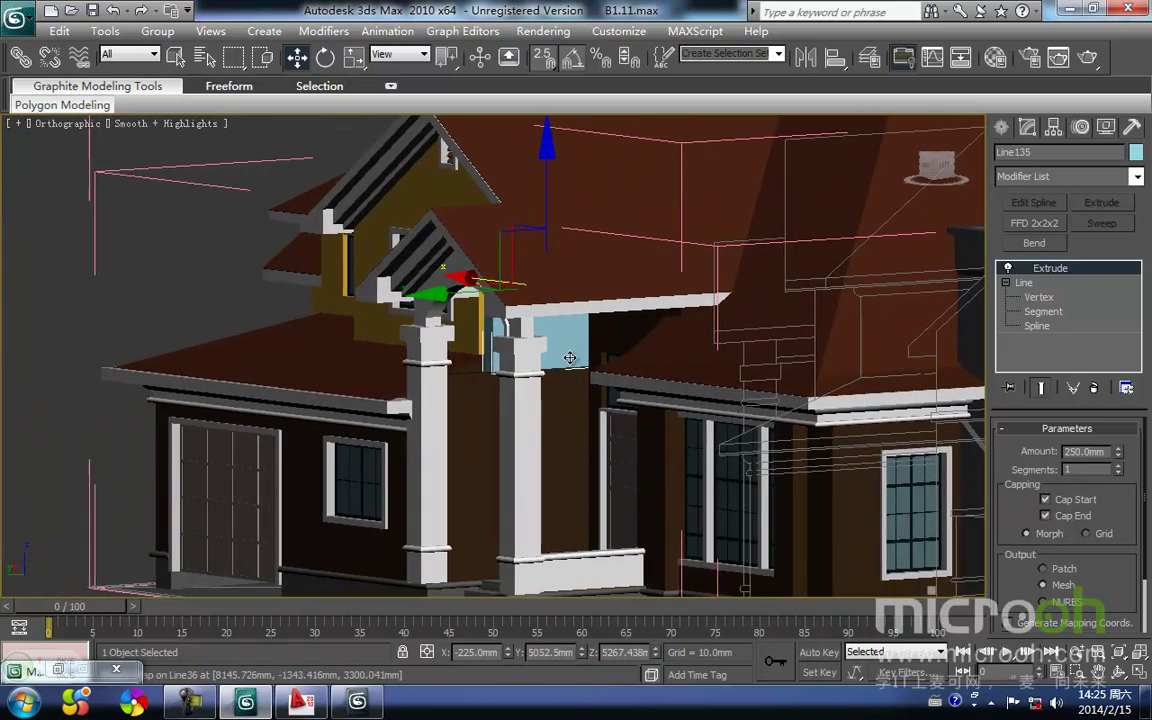
scroll(470, 370, up, 4)
scroll(485, 397, down, 3)
scroll(485, 399, down, 6)
alt+middle_drag(530, 440, 556, 453)
scroll(514, 380, up, 8)
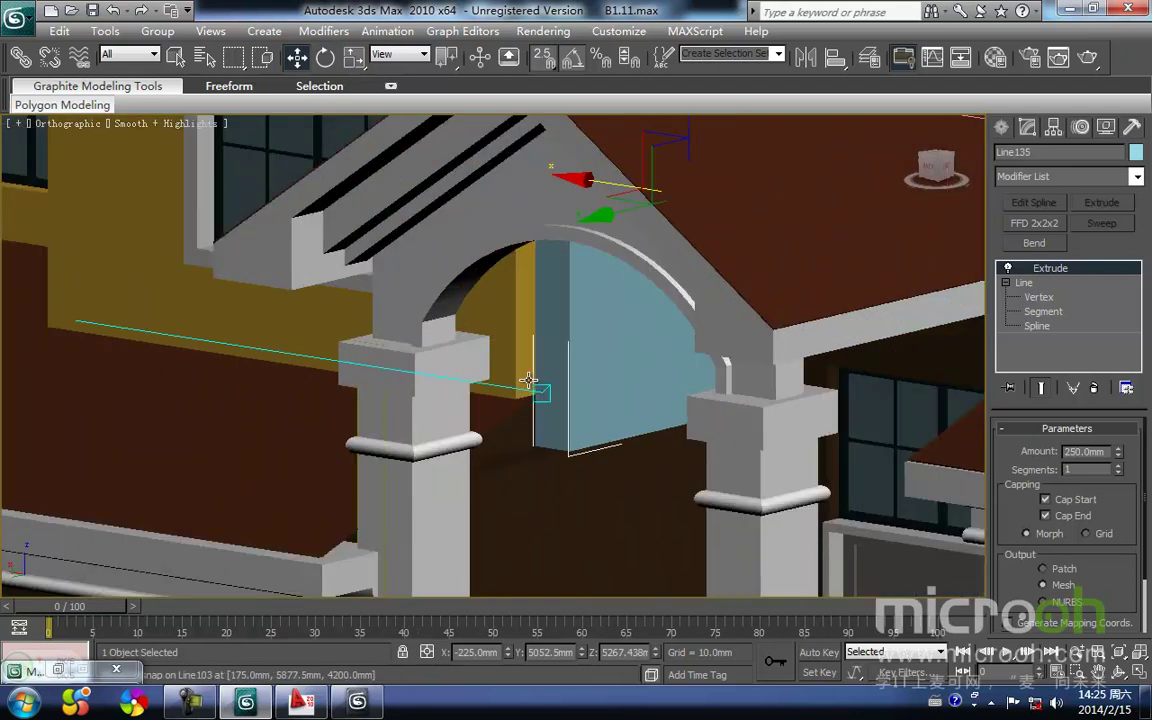
- Isolate the connecting wall together with the gable wall and select only the connecting wall in the Top view
key(F3)
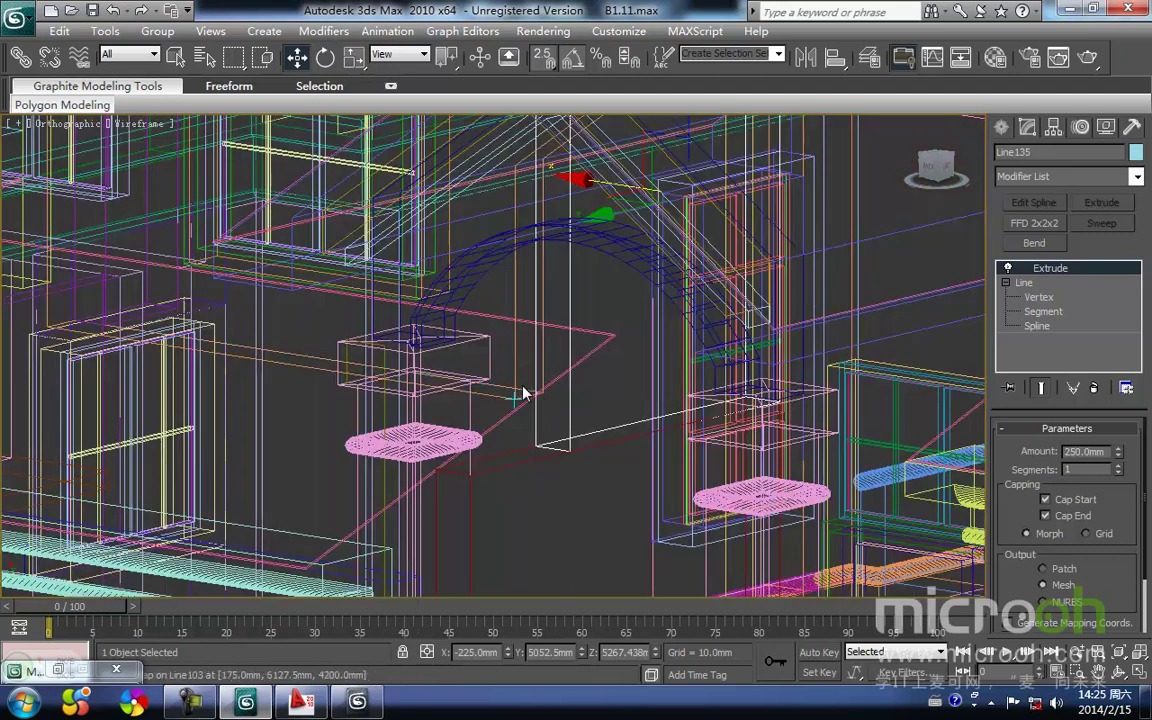
ctrl+click(514, 372)
key(alt+q)
middle_drag(514, 372, 663, 271)
key(t)
scroll(555, 275, up, 3)
click(516, 360)
drag(535, 340, 492, 257)
middle_drag(493, 263, 363, 424)
key(t)
click(546, 412)
click(461, 486)
- Apply Edit Mesh to the connecting wall and move its side vertices along X to the gable wall's corner
middle_drag(691, 440, 568, 438)
click(1136, 181)
key(e)
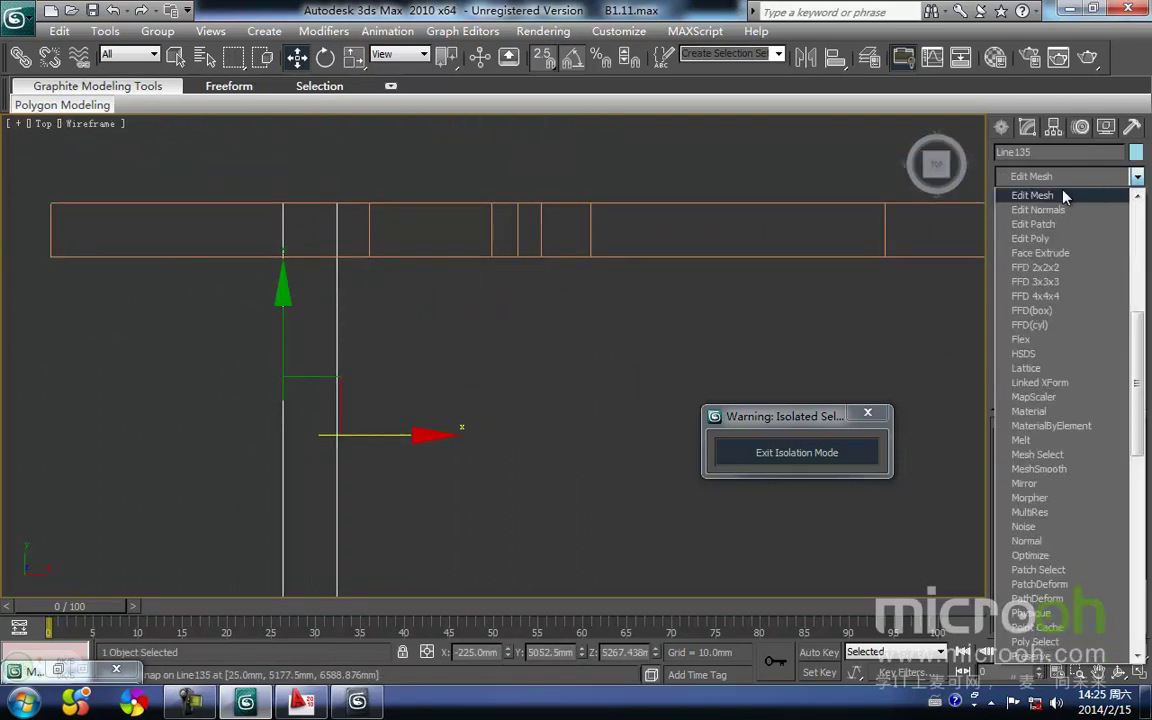
click(1054, 195)
click(1024, 268)
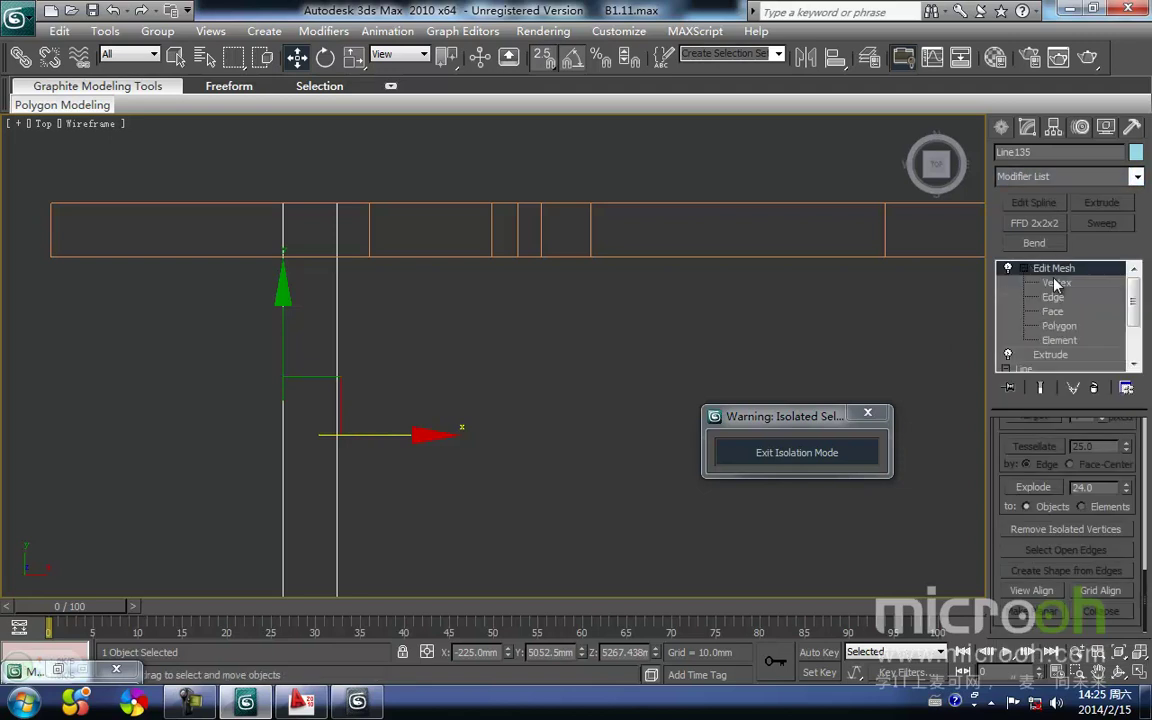
click(1054, 283)
scroll(490, 325, down, 3)
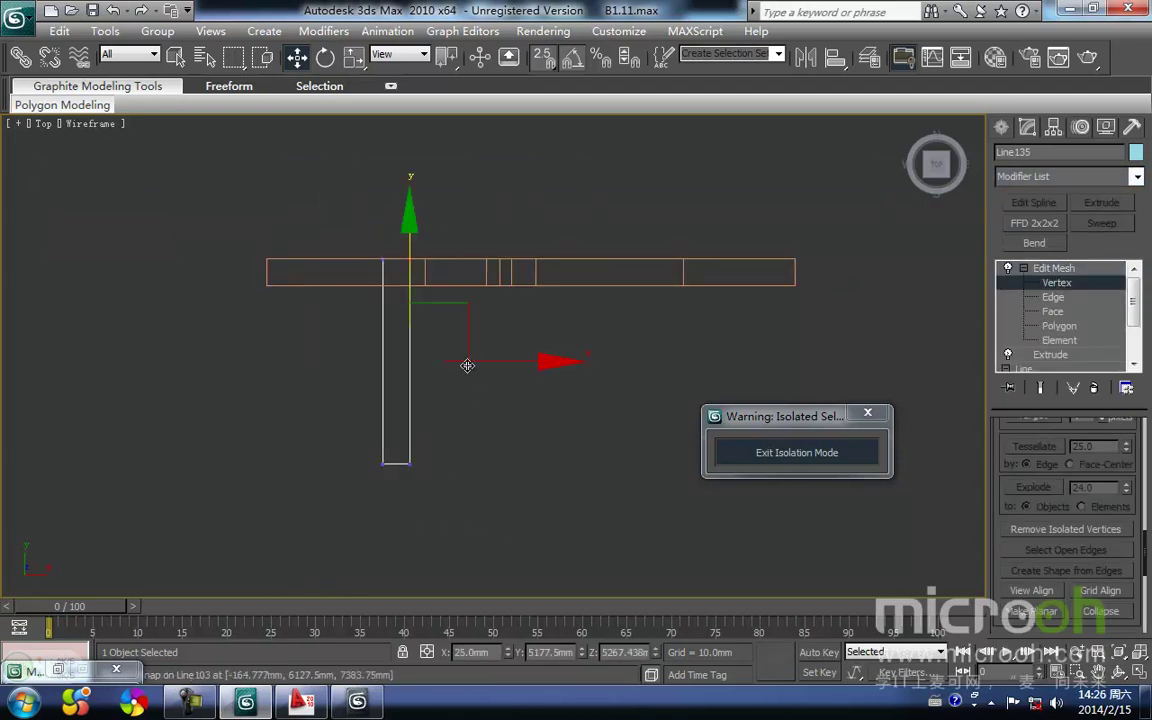
drag(412, 473, 426, 274)
key(space)
click(1067, 267)
key(1)
middle_drag(521, 203, 450, 301)
key(1)
click(486, 275)
- Assign the yellow exterior wall paint material 黄色外墙涂料 to the connecting wall
key(F3)
scroll(440, 330, down, 5)
mouse_move(411, 406)
alt+middle_down()
mouse_move(573, 305)
mouse_move(720, 260)
mouse_move(540, 296)
mouse_move(500, 317)
alt+middle_up()
click(438, 264)
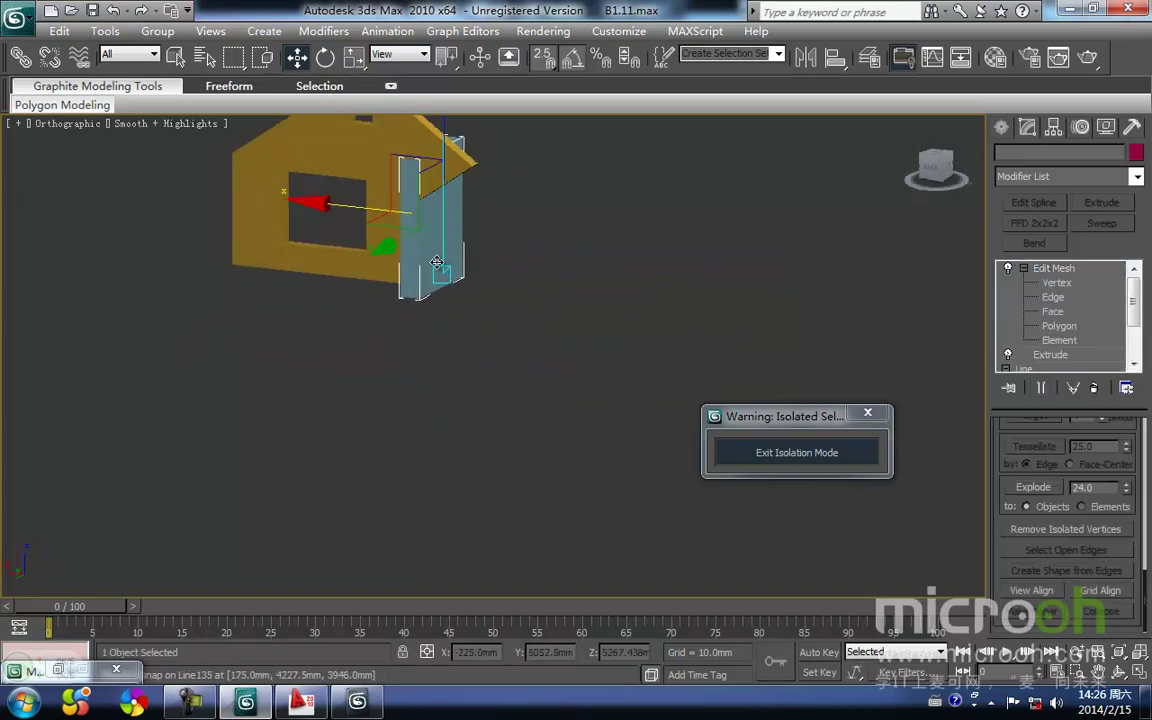
key(m)
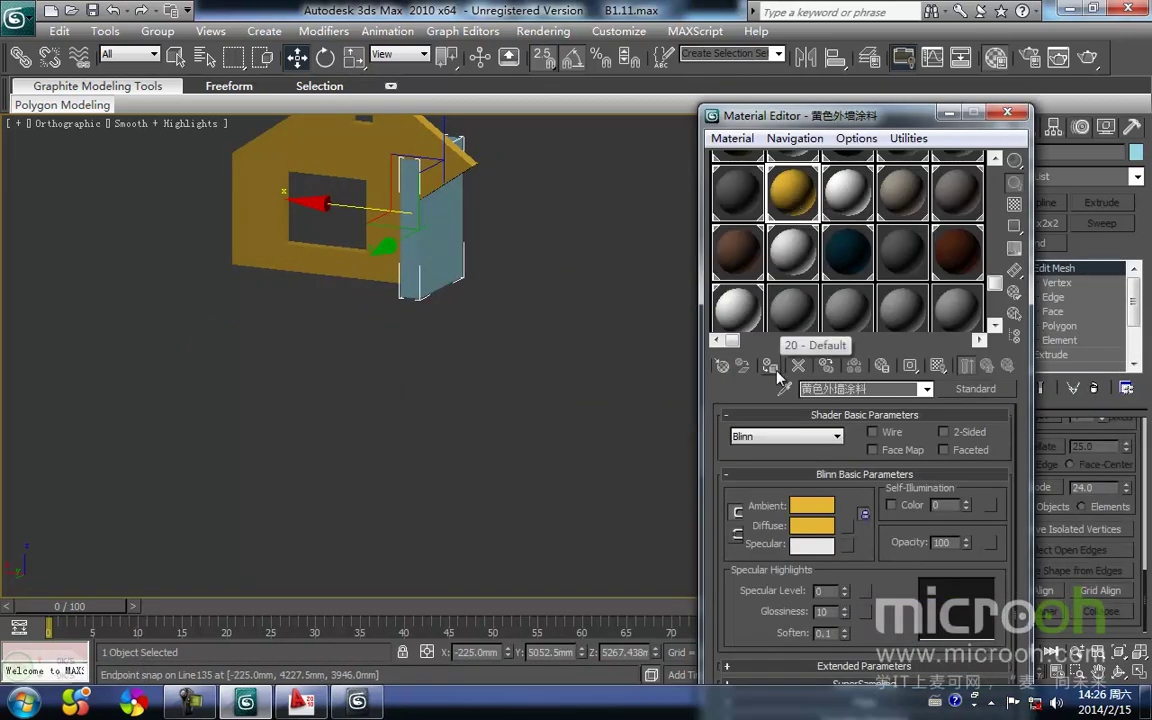
click(770, 368)
middle_drag(424, 288, 404, 359)
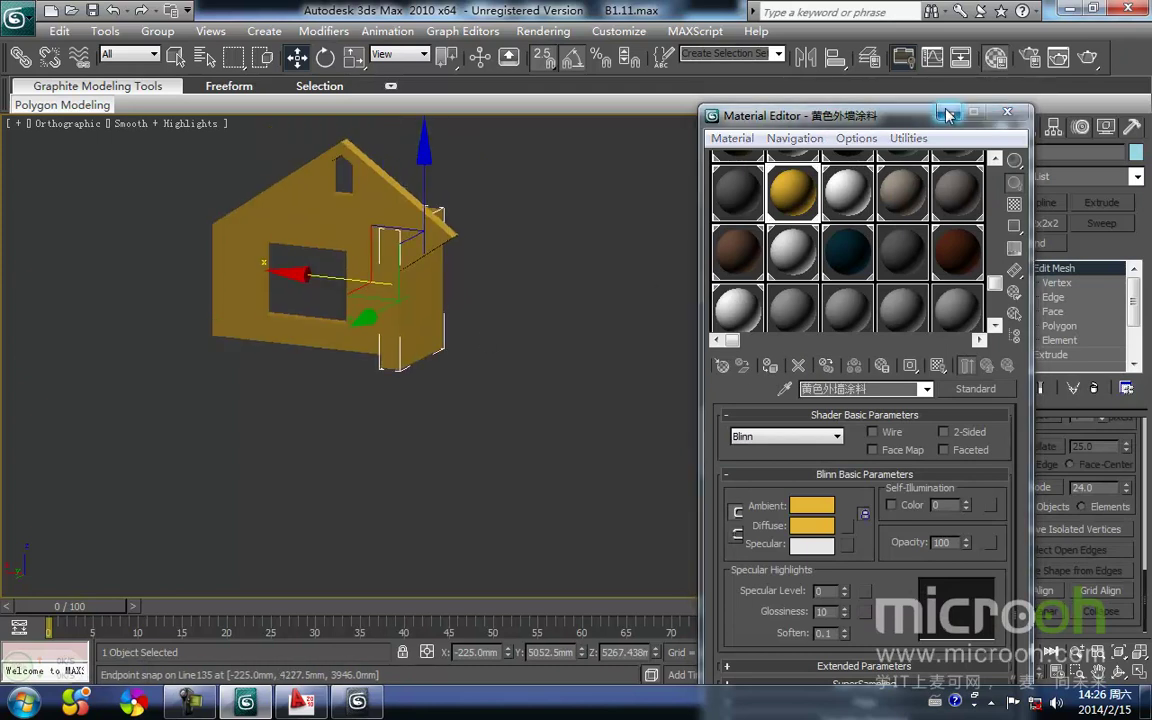
click(948, 114)
- Remove the Edit Mesh modifier from the connecting wall
scroll(547, 270, up, 2)
key(F3)
click(468, 369)
key(F3)
key(F3)
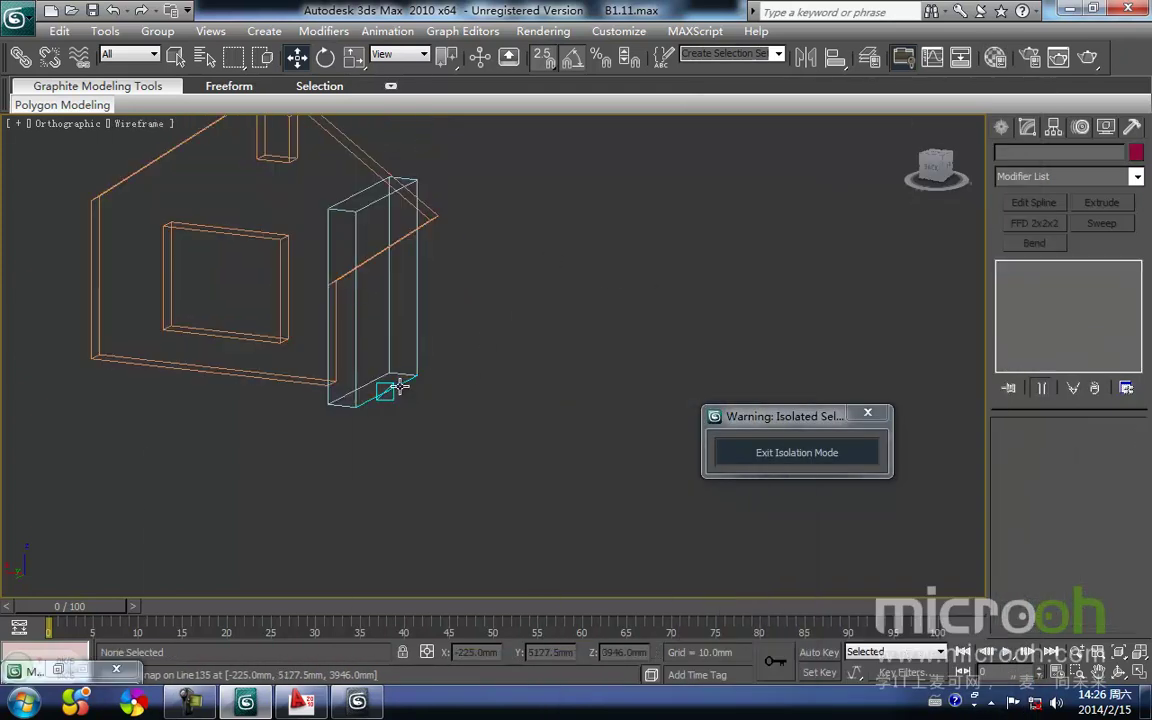
mouse_move(351, 347)
middle_down()
mouse_move(347, 363)
mouse_move(381, 357)
mouse_move(366, 401)
middle_up()
click(353, 386)
key(t)
key(z)
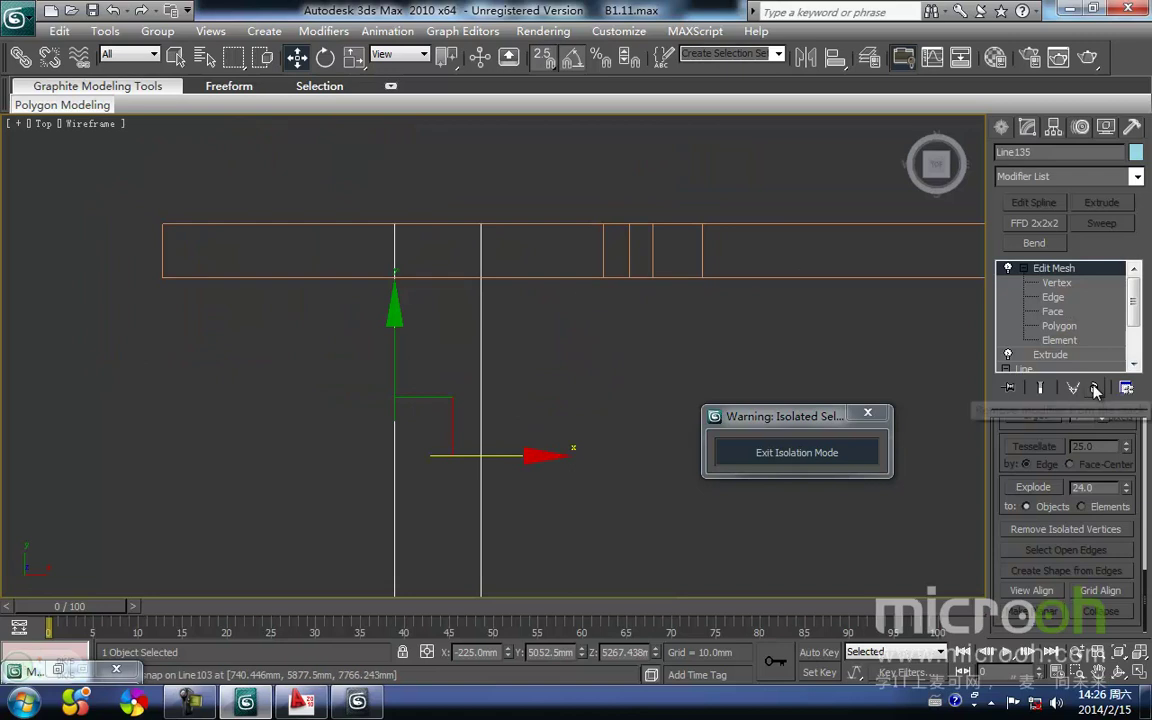
click(1094, 388)
middle_drag(566, 382, 698, 314)
scroll(575, 334, down, 3)
key(k)
middle_drag(512, 301, 540, 239)
click(599, 448)
ctrl+right_click(611, 391)
click(630, 281)
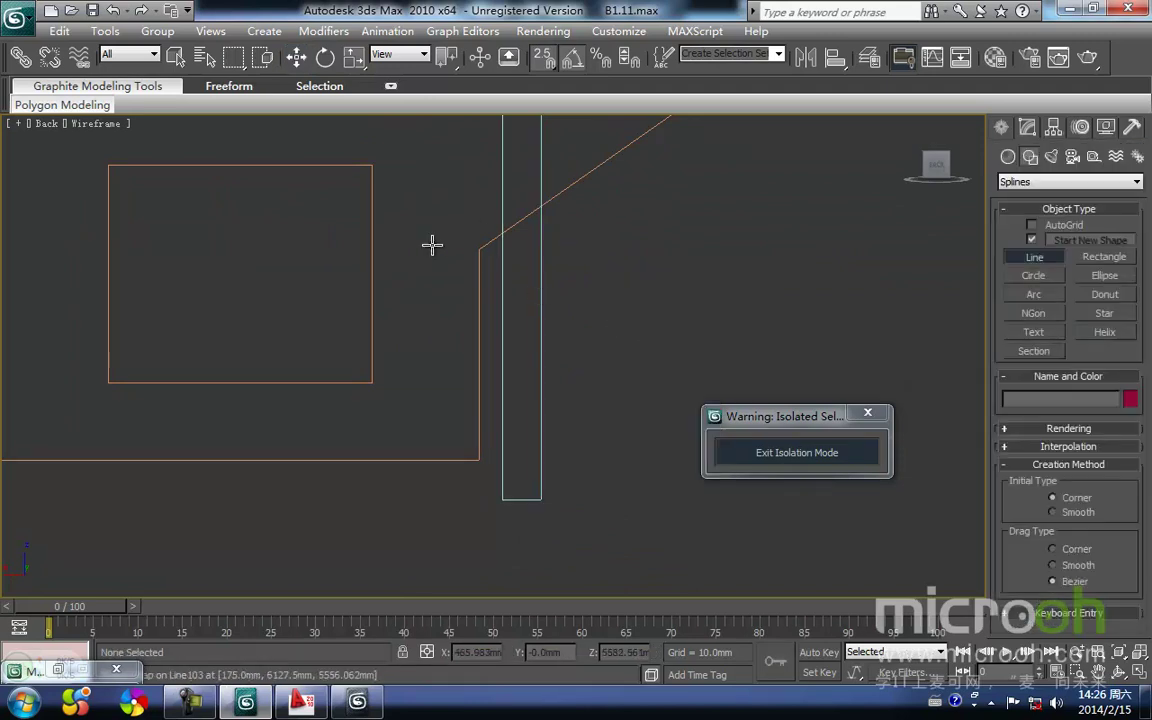
scroll(503, 233, up, 2)
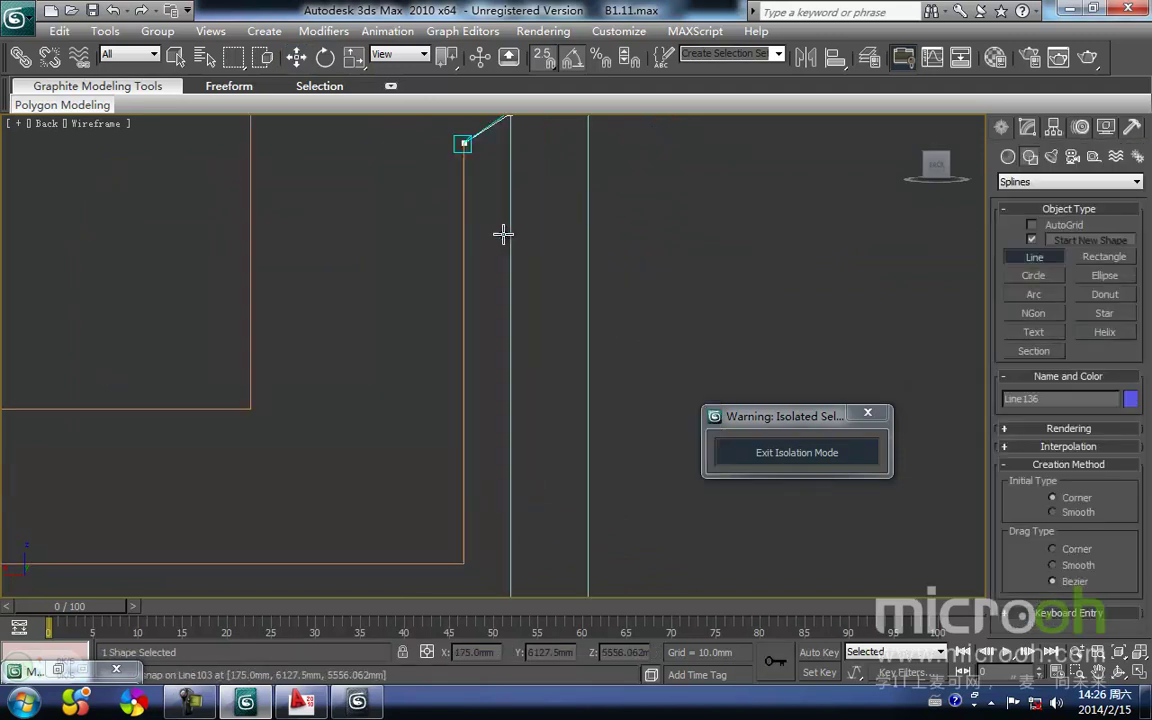
scroll(507, 206, down, 1)
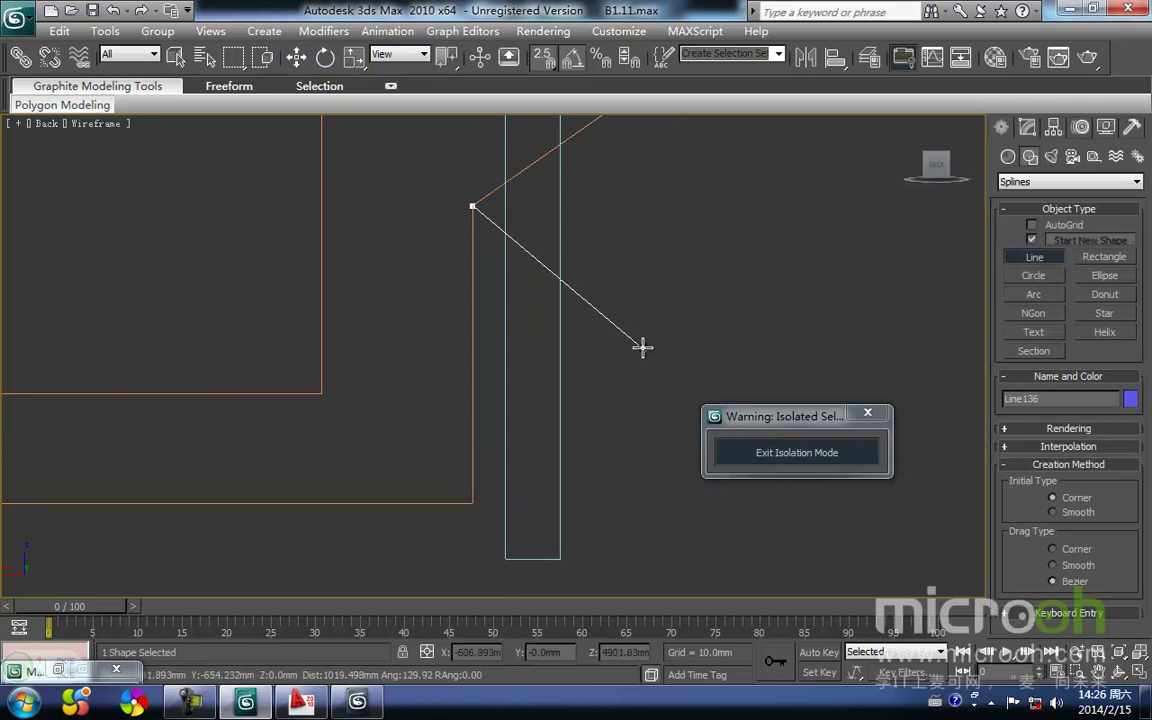
key(s)
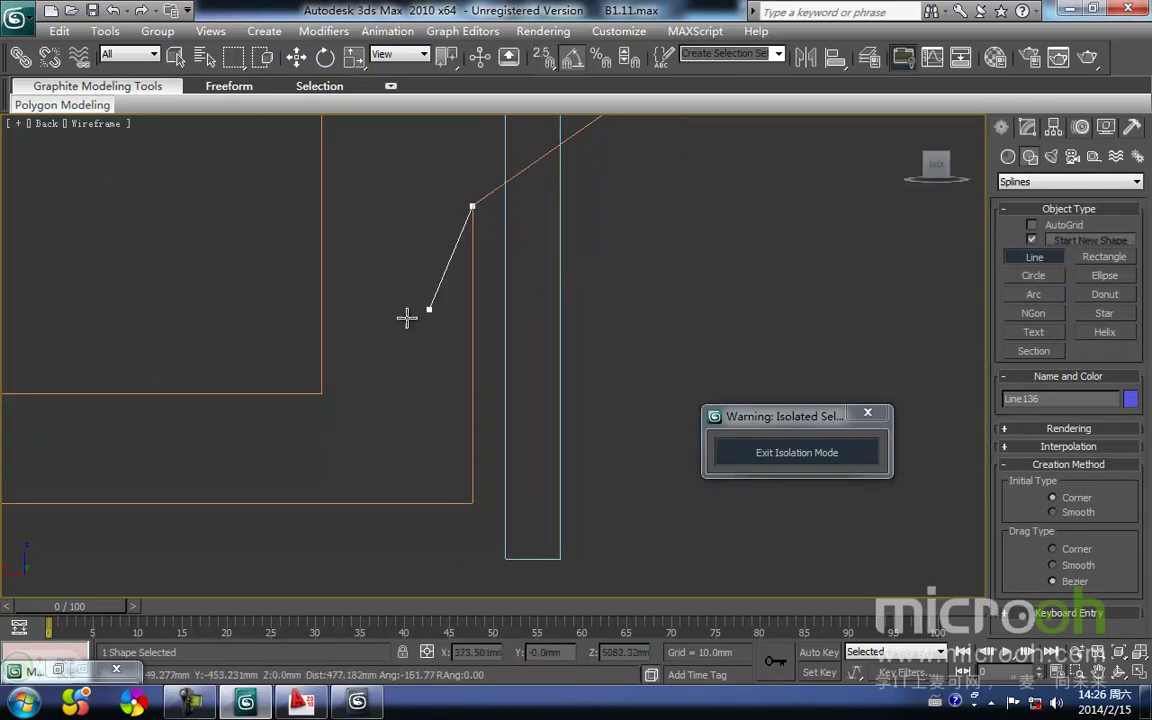
right_click(452, 365)
right_click(462, 393)
- Move the gable wall's two side vertices in the Back view along X to the connecting wall's near edge, and exit isolation mode
click(473, 393)
middle_drag(434, 386, 419, 373)
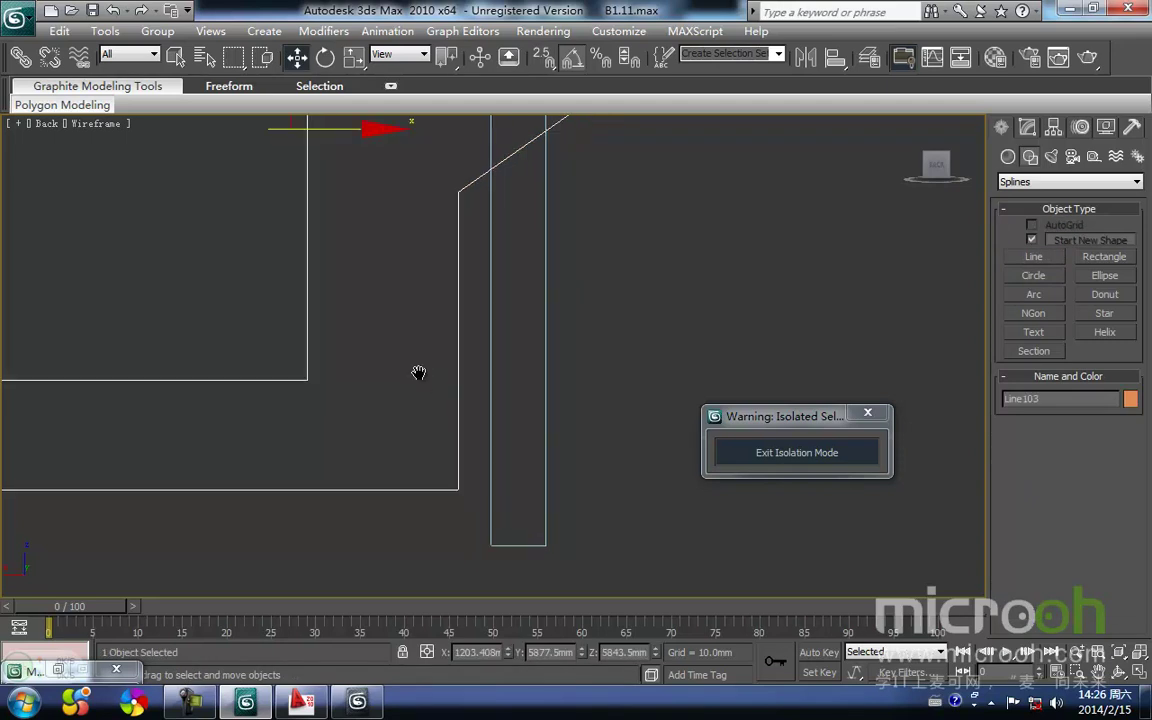
click(1028, 128)
click(1035, 298)
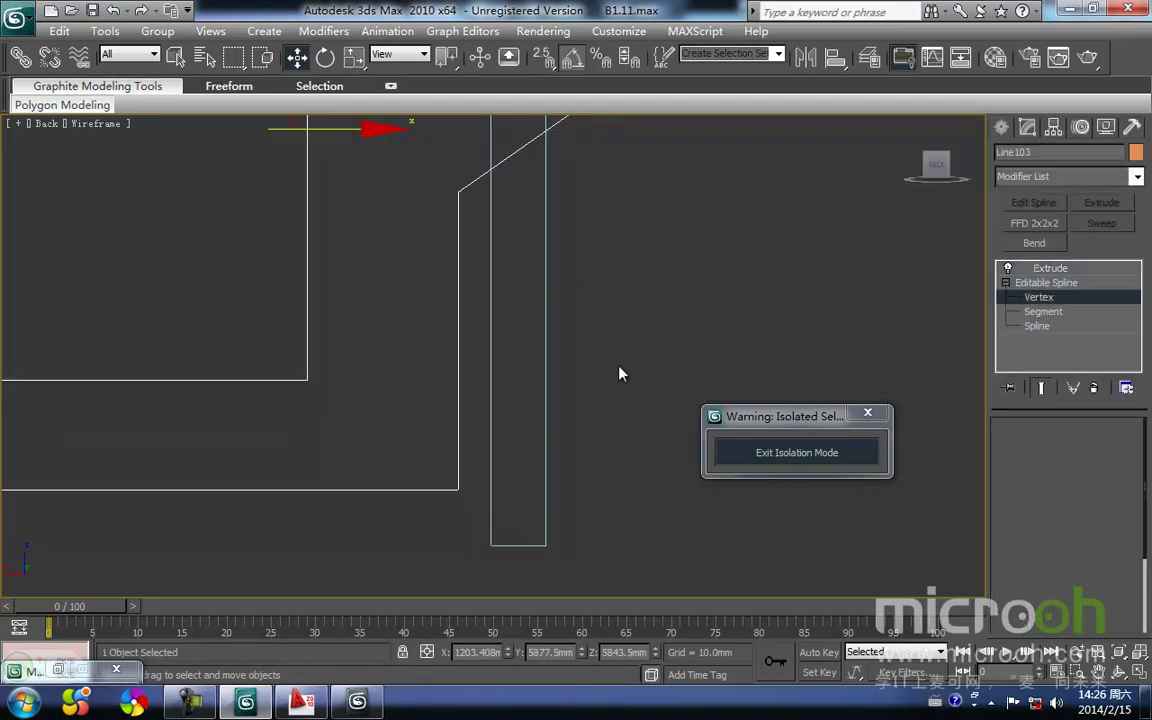
drag(422, 168, 490, 552)
drag(553, 490, 581, 498)
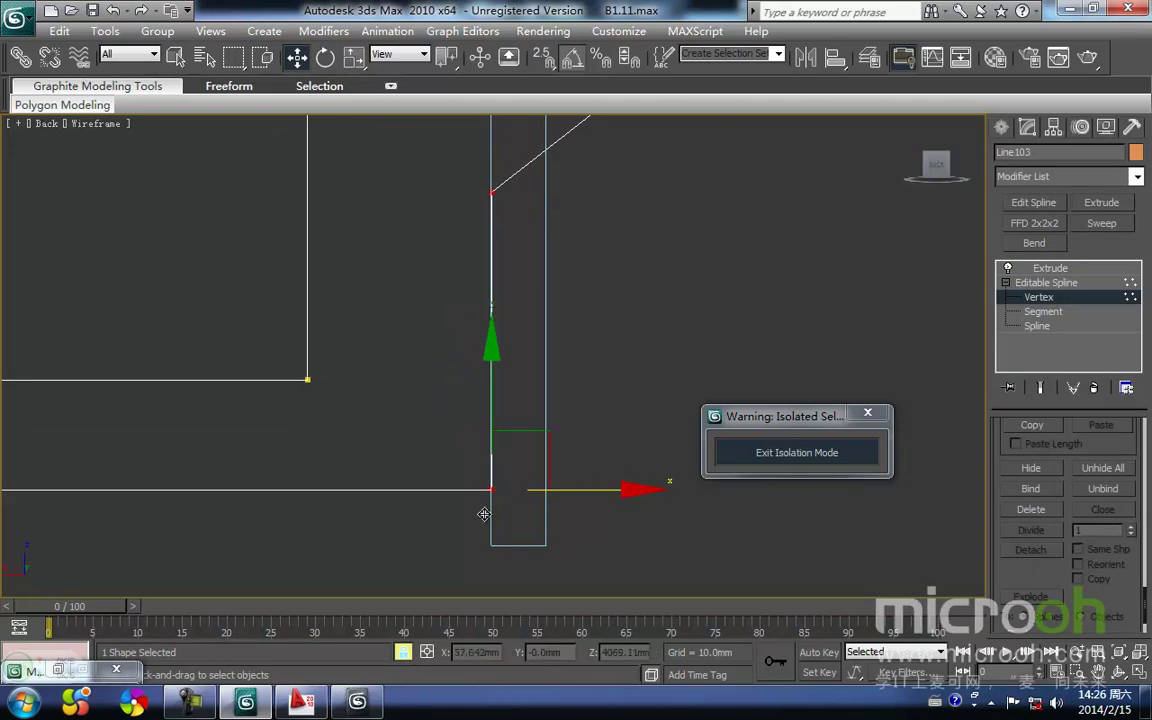
drag(495, 497, 489, 546)
key(space)
middle_drag(617, 376, 582, 419)
click(1034, 283)
click(1044, 268)
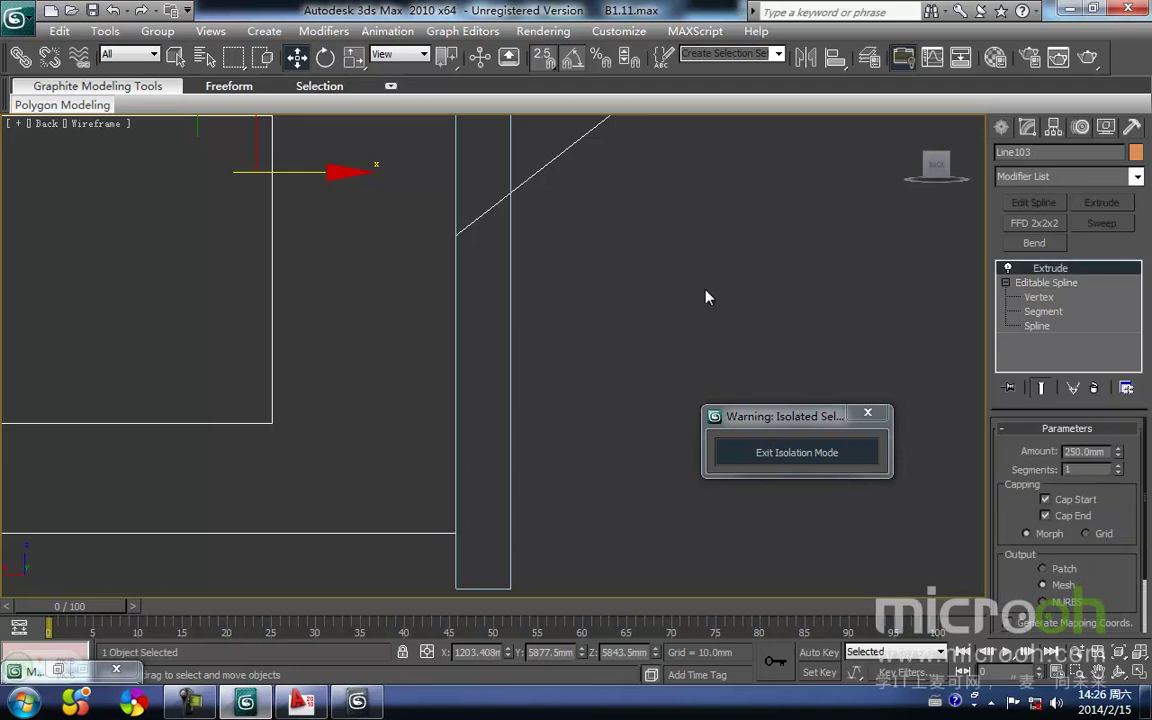
scroll(643, 369, down, 3)
click(618, 378)
click(768, 453)
- Raise the gable wall's eave corner vertex about 105 mm onto the parallel sloping line above it
middle_drag(573, 400, 566, 393)
scroll(450, 308, up, 3)
scroll(496, 339, up, 2)
middle_drag(494, 341, 490, 414)
scroll(486, 325, up, 3)
drag(510, 364, 508, 362)
drag(481, 441, 441, 379)
click(522, 430)
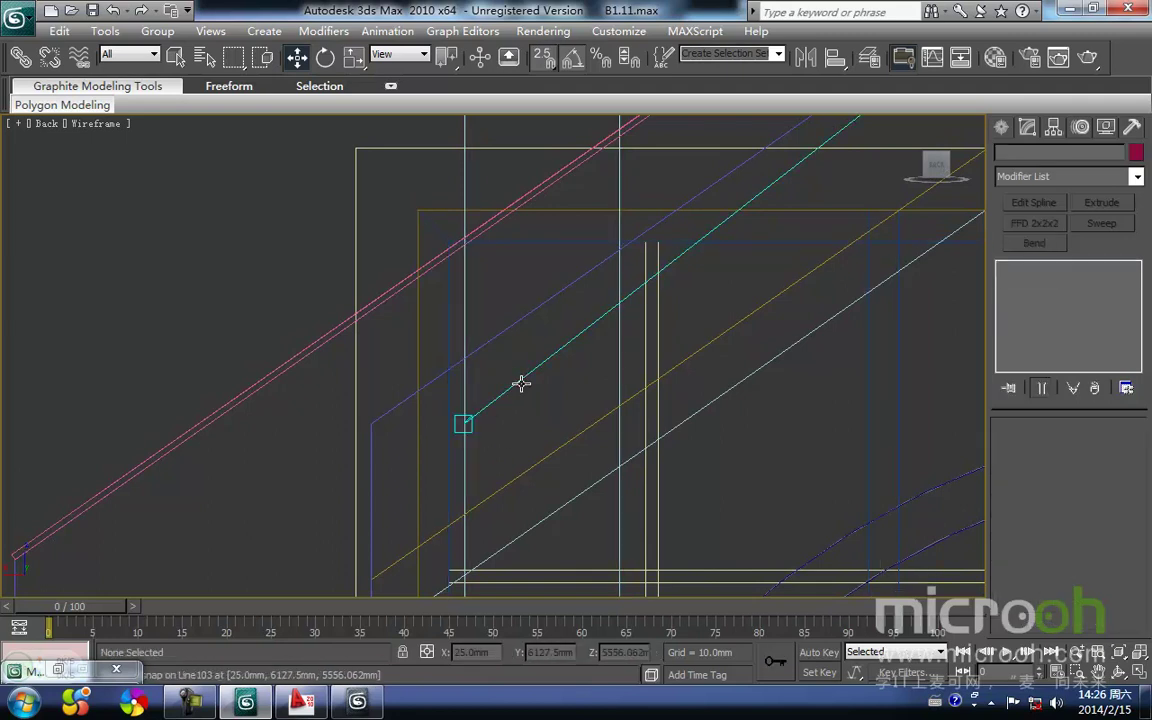
click(521, 383)
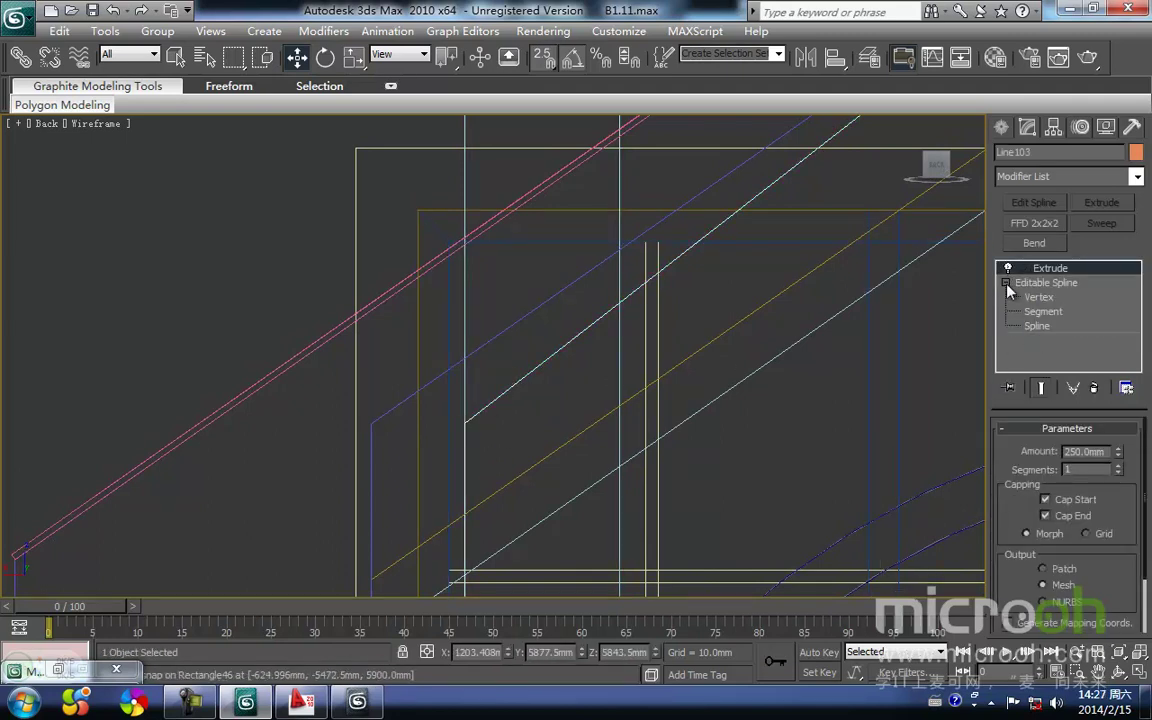
click(1006, 283)
click(1032, 299)
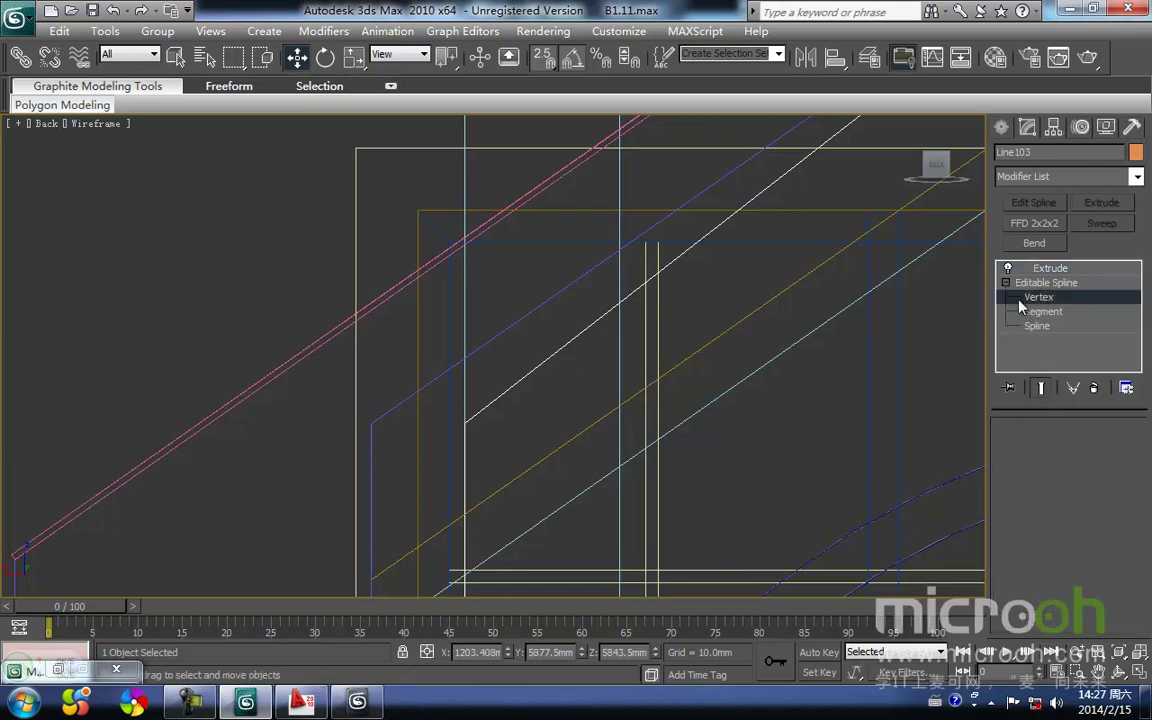
drag(490, 446, 443, 405)
drag(467, 353, 461, 304)
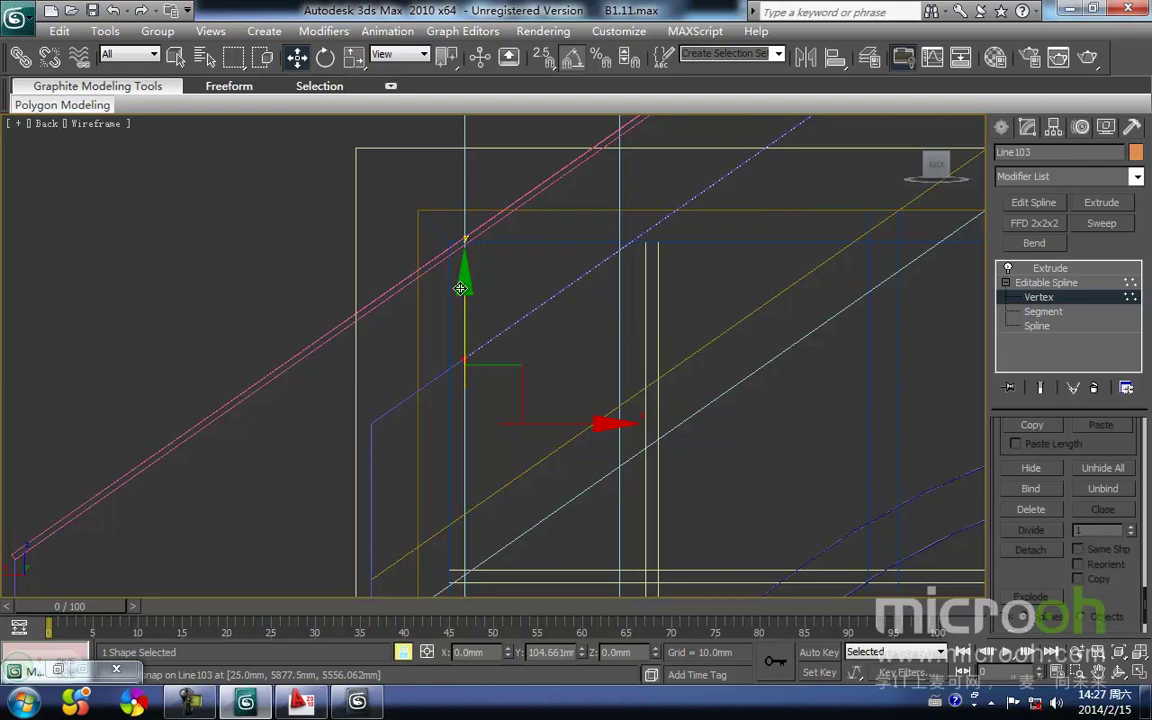
click(1048, 268)
- Examine the gable wall and the roof areas around the entrance on the shaded house
click(541, 380)
scroll(542, 378, down, 3)
key(F3)
middle_drag(542, 368, 503, 358)
scroll(503, 359, down, 6)
alt+middle_drag(586, 401, 538, 456)
middle_drag(424, 465, 558, 473)
scroll(463, 354, up, 5)
scroll(463, 354, up, 3)
scroll(563, 432, down, 8)
scroll(446, 369, up, 5)
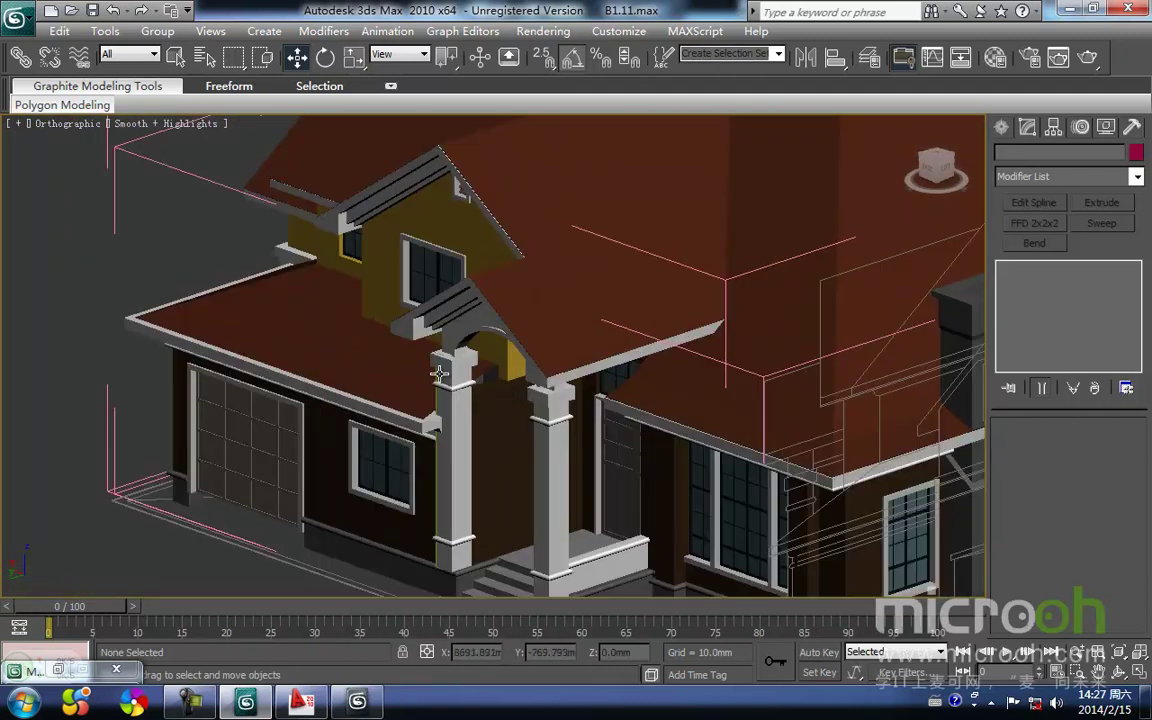
scroll(440, 376, up, 3)
- Select the main roof, the dark wall behind the entrance column and the adjoining white eave trim, and isolate them
click(470, 385)
key(F3)
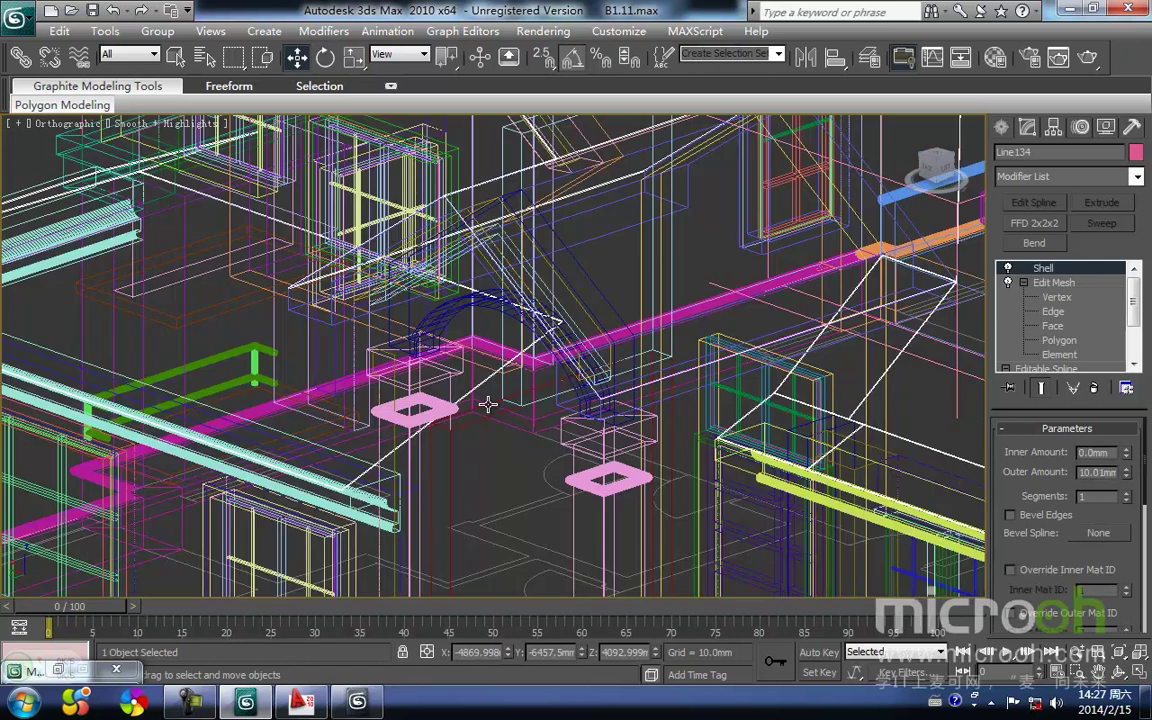
key(F3)
click(473, 427)
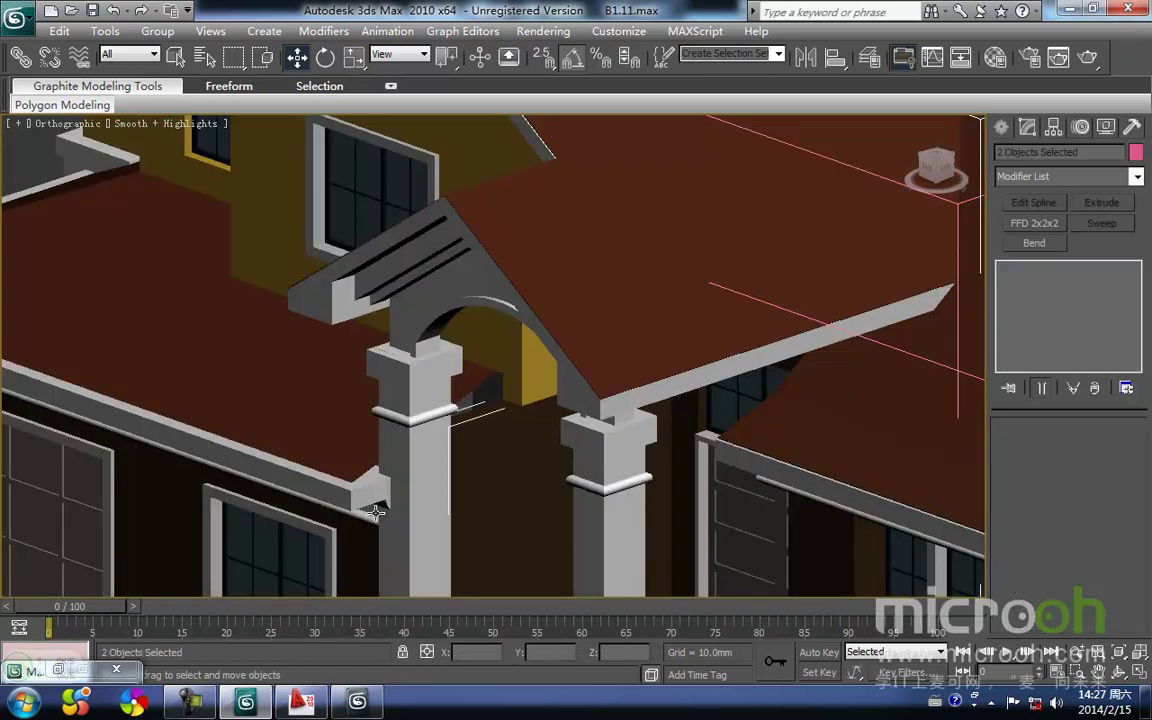
key(alt+q)
key(f)
key(z)
middle_drag(403, 439, 402, 425)
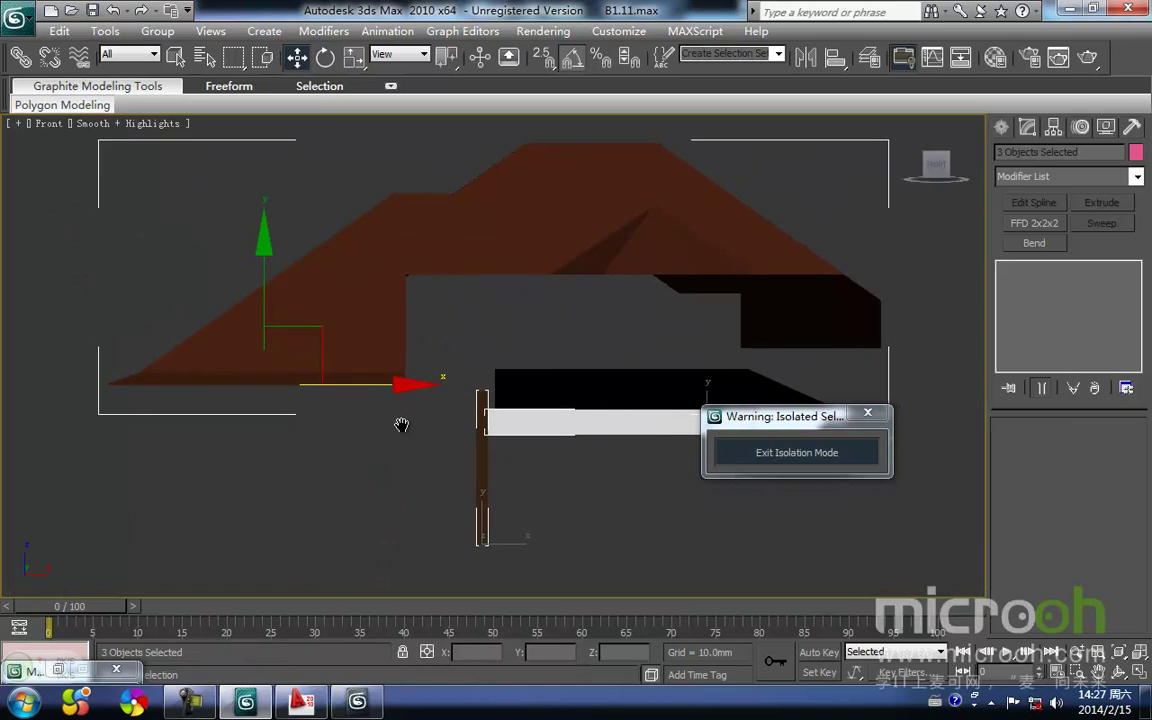
- Draw a closed triangular spline in the Left view under the roof's lower slope, from the eave tip to the dark wall's vertical edge
key(r)
key(z)
middle_drag(509, 438, 175, 386)
scroll(442, 404, up, 4)
middle_drag(481, 399, 514, 433)
key(l)
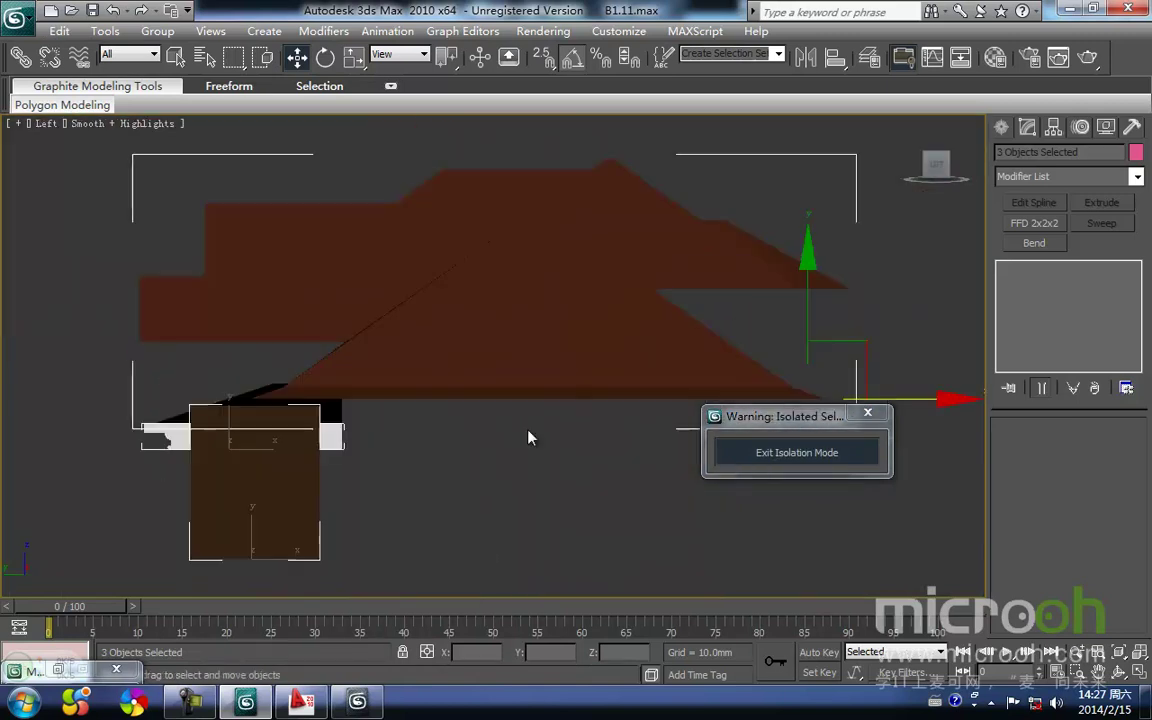
scroll(490, 412, up, 6)
middle_drag(321, 384, 421, 353)
key(F3)
click(275, 382)
ctrl+right_click(366, 375)
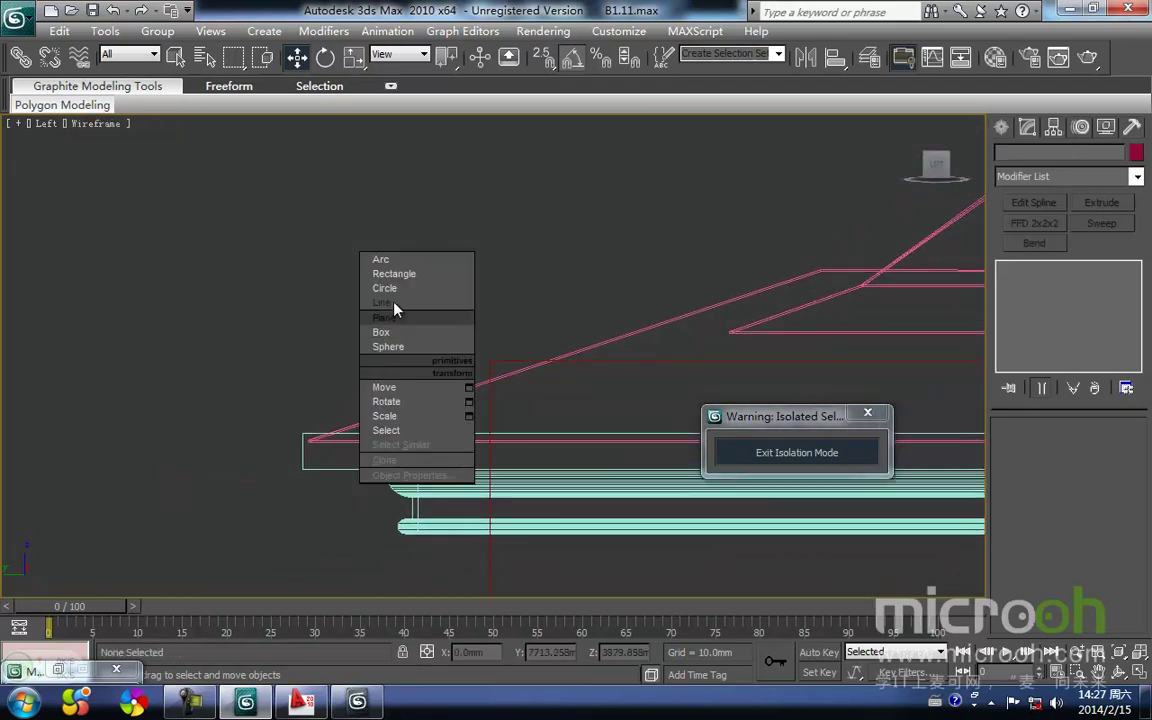
click(393, 304)
scroll(308, 428, up, 3)
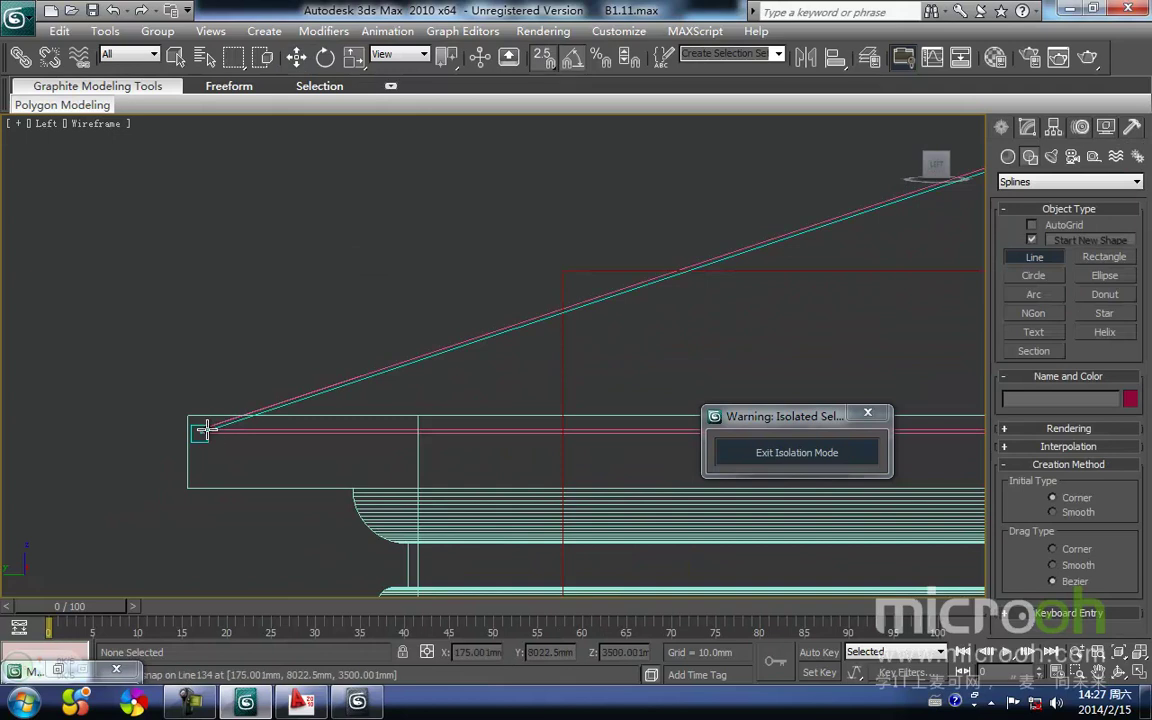
key(s)
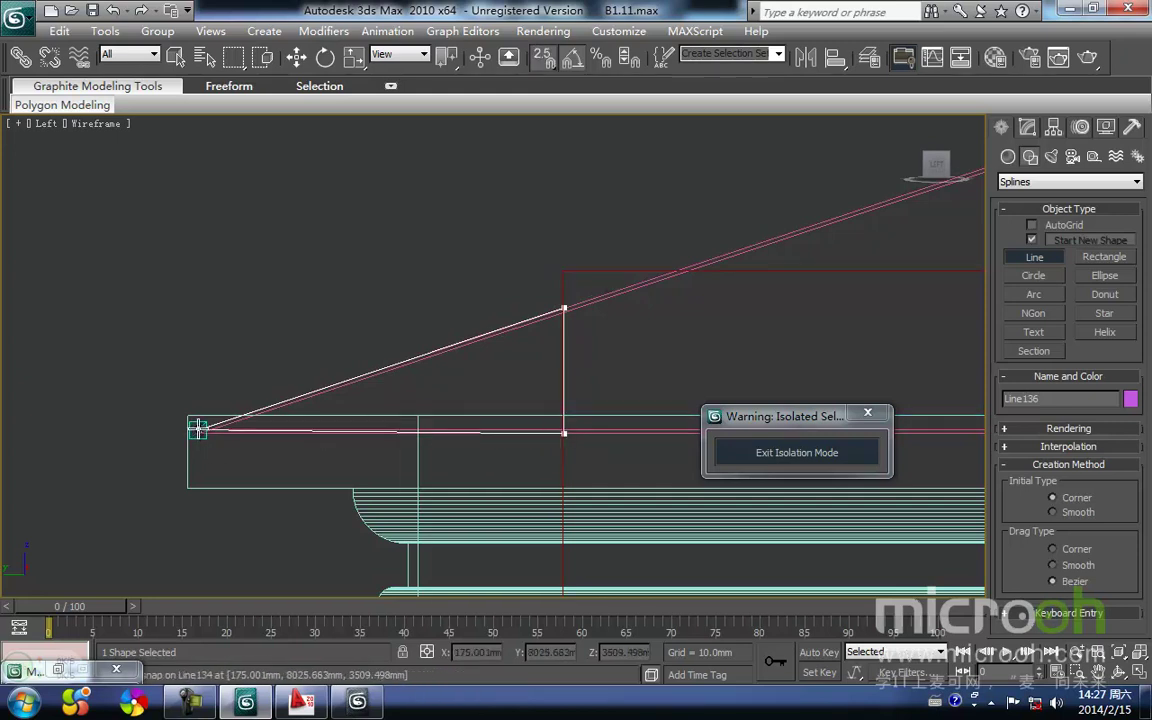
click(198, 429)
click(551, 409)
- Level the triangle's lower inner vertex with its eave-tip vertex
middle_drag(555, 412, 512, 420)
key(1)
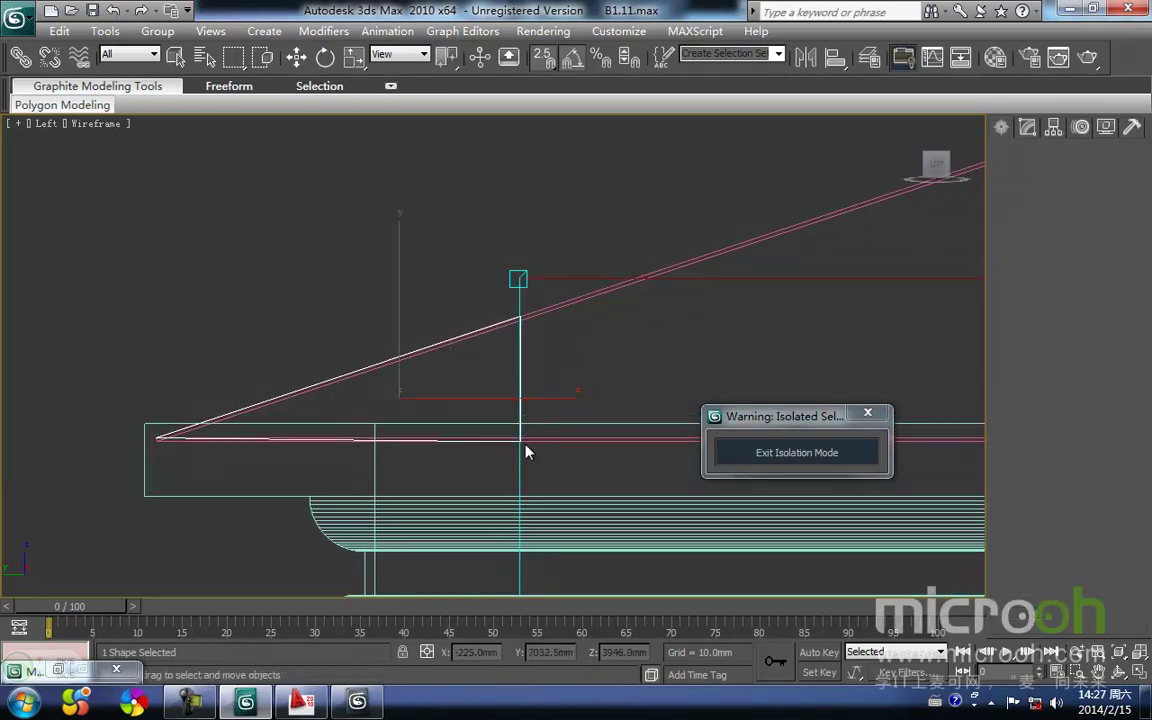
drag(527, 467, 488, 421)
key(space)
drag(515, 462, 160, 434)
key(space)
- Add an Edit Mesh modifier to the triangular outline in the Top view
middle_drag(419, 421, 357, 413)
key(t)
key(z)
scroll(548, 410, down, 8)
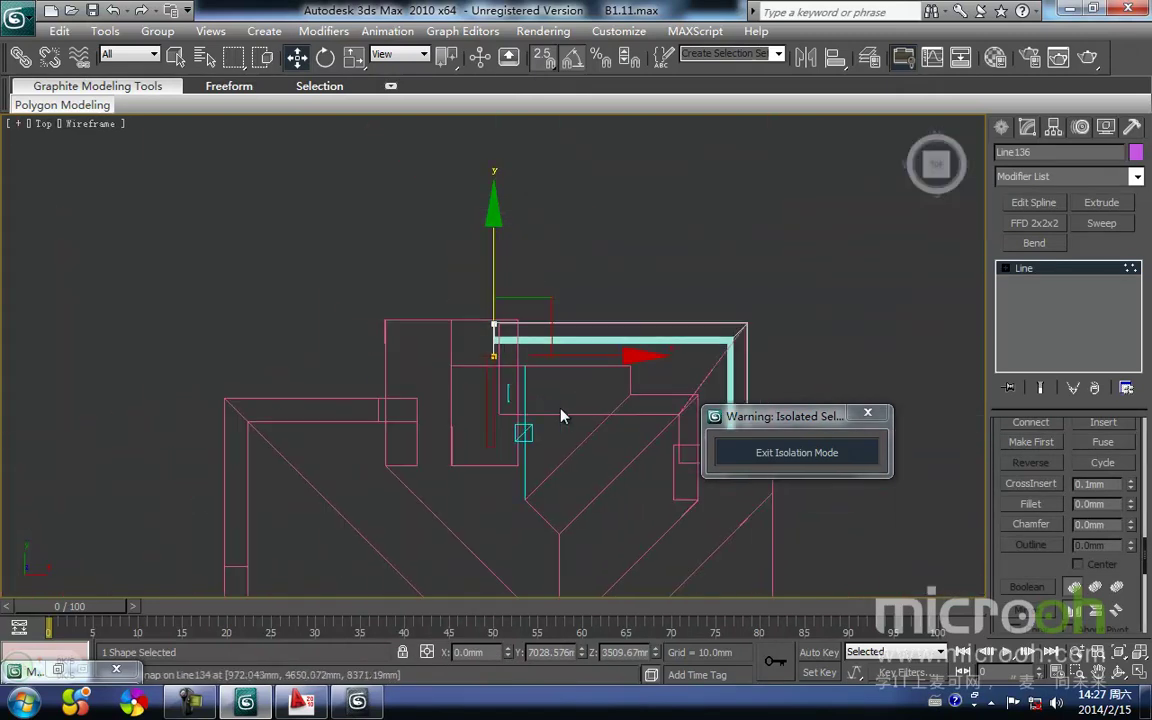
click(1138, 180)
key(e)
click(1050, 197)
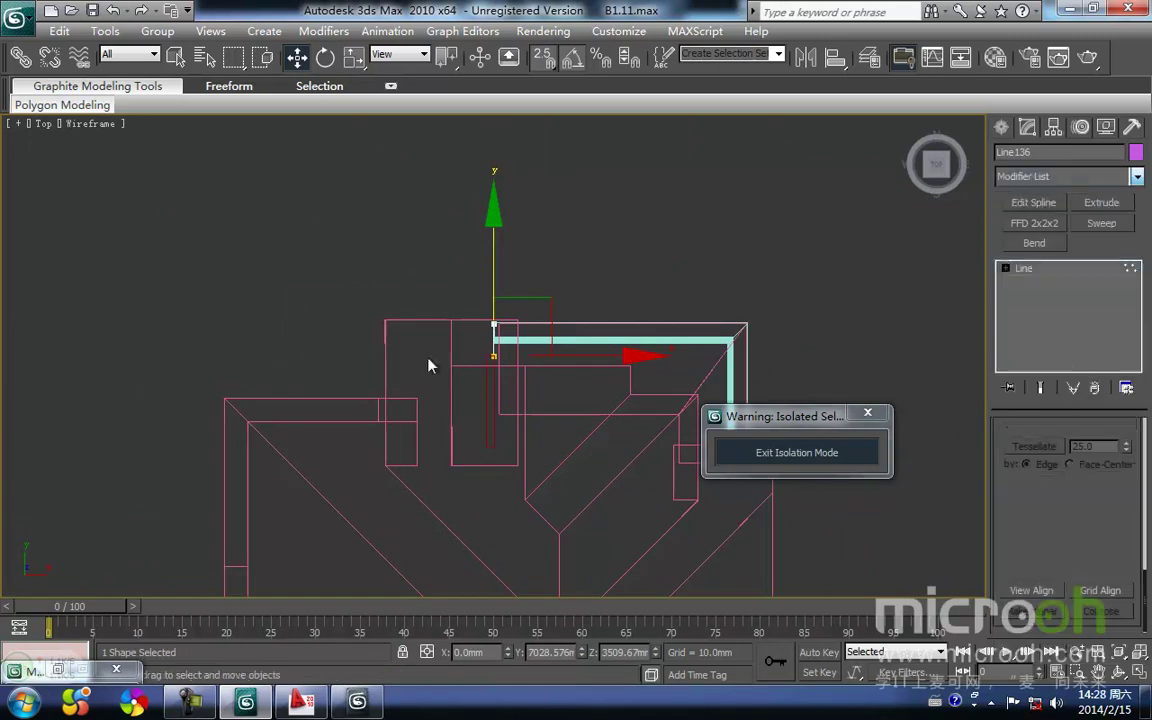
- Move the triangular face along X towards the roof's open end, to about X 166.6 mm
scroll(524, 390, up, 5)
middle_drag(600, 367, 557, 412)
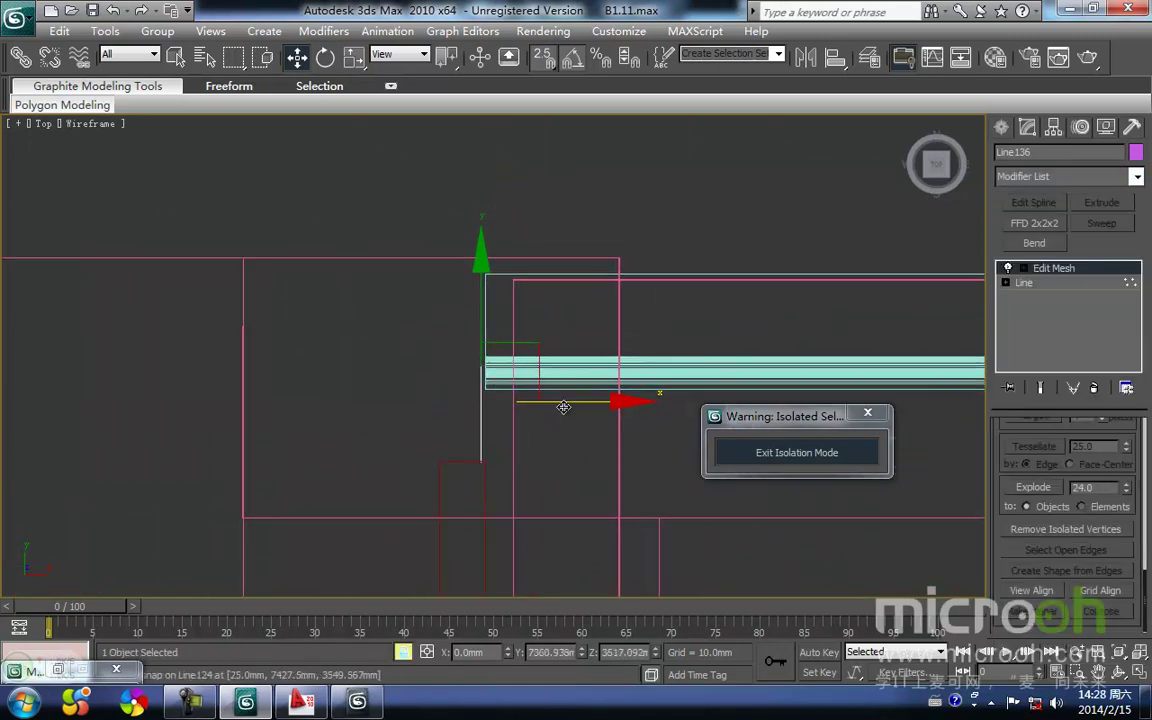
drag(485, 390, 531, 451)
alt+middle_drag(532, 450, 493, 361)
scroll(320, 481, up, 6)
middle_drag(361, 472, 684, 270)
drag(438, 418, 435, 413)
- Snap the triangular face along X onto the roof's eave corner, at about X 174.7 mm
mouse_move(498, 398)
middle_down()
mouse_move(417, 437)
mouse_move(408, 468)
middle_up()
key(F3)
scroll(391, 450, down, 2)
scroll(366, 422, up, 6)
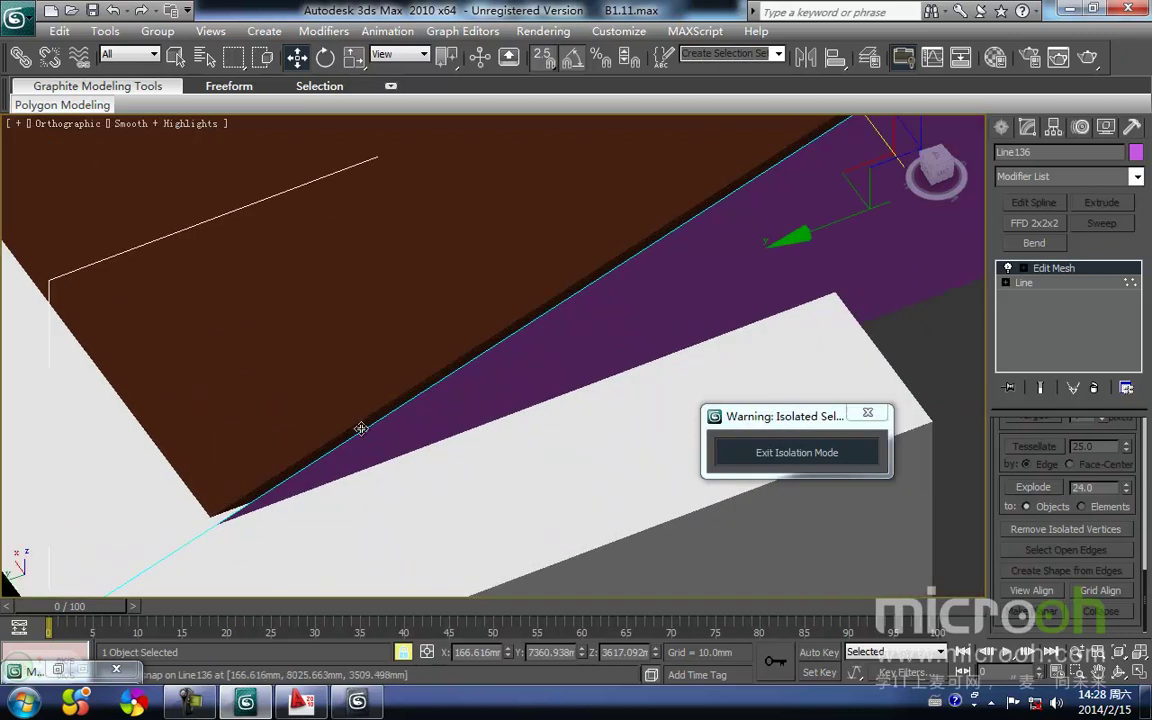
middle_drag(366, 422, 480, 381)
drag(335, 483, 392, 493)
key(s)
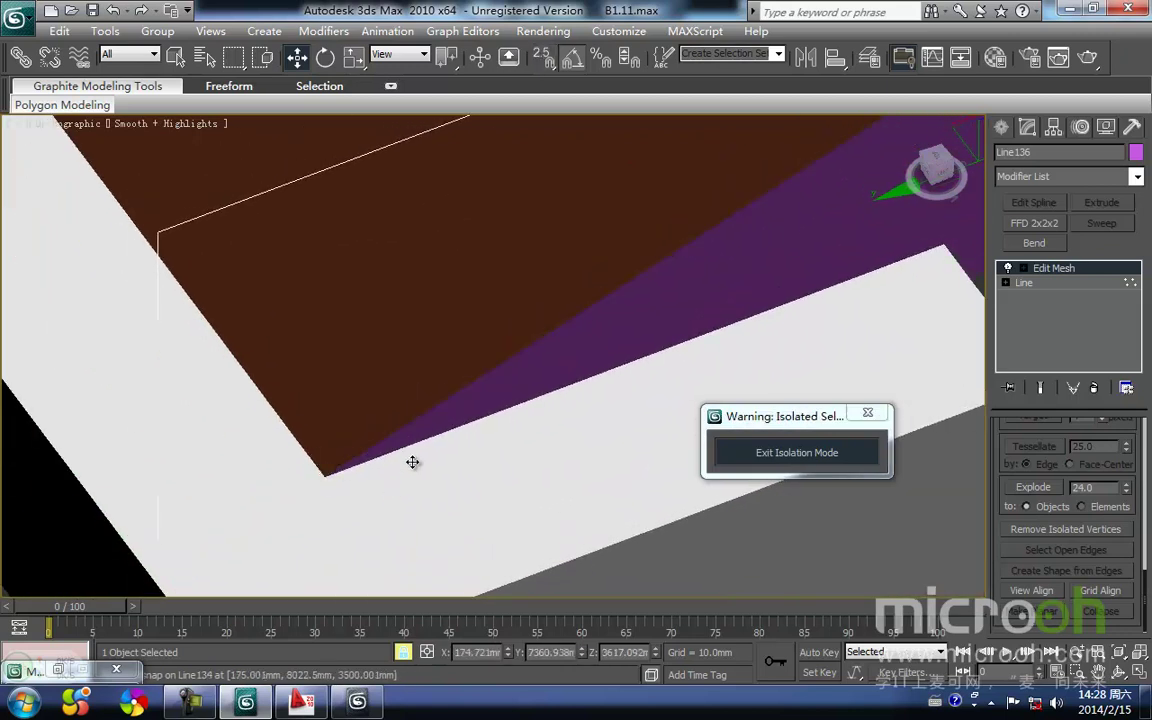
- Assign the white 装饰线条 material to the triangular face and exit isolation mode
scroll(394, 484, down, 4)
middle_drag(442, 463, 360, 500)
key(m)
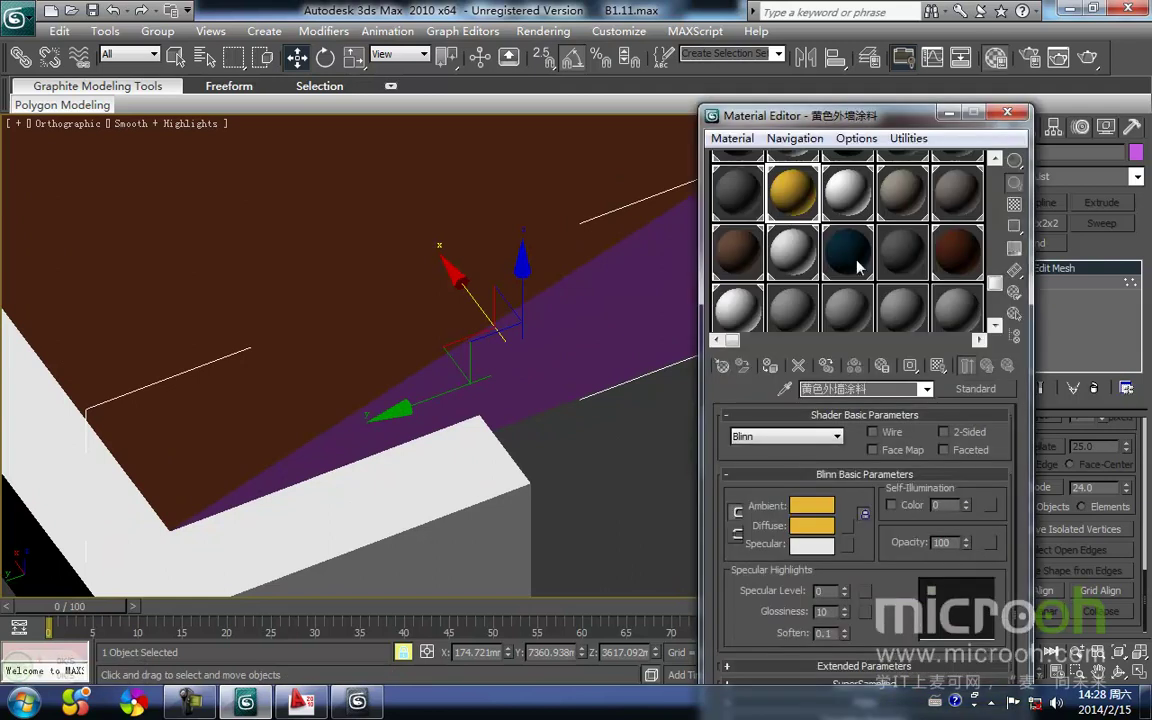
click(740, 310)
click(770, 365)
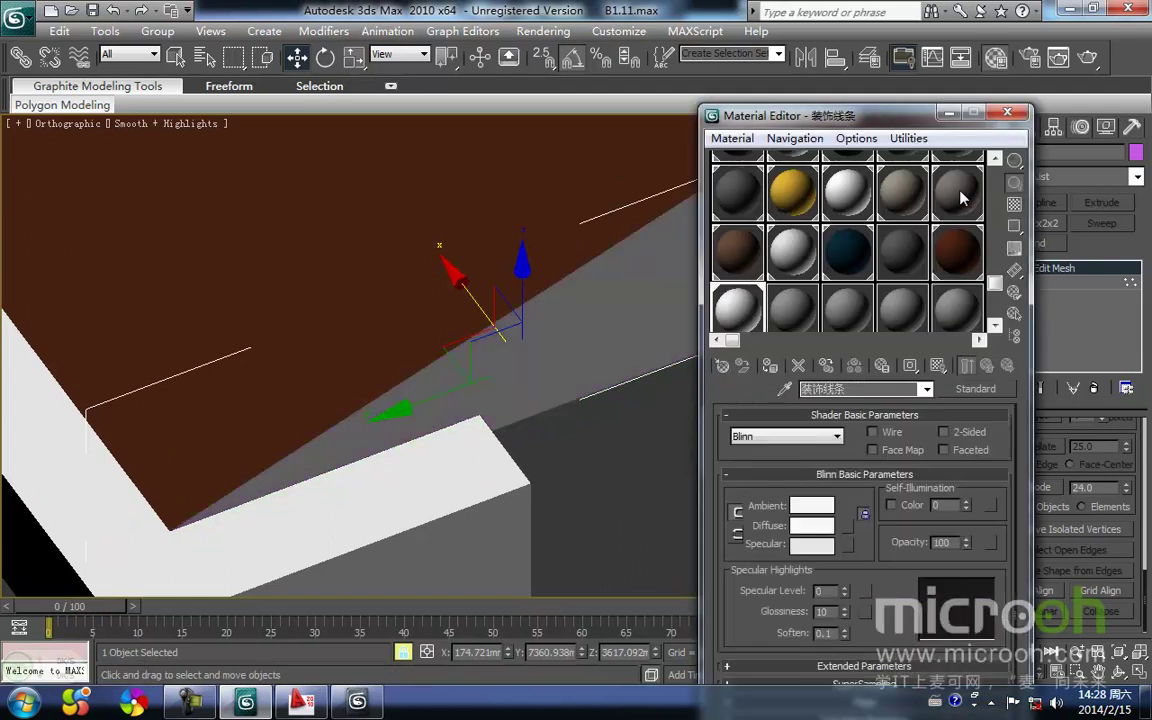
click(952, 117)
middle_drag(602, 391, 528, 419)
scroll(528, 419, down, 3)
click(769, 446)
middle_drag(663, 458, 553, 406)
scroll(506, 426, down, 3)
scroll(506, 426, down, 5)
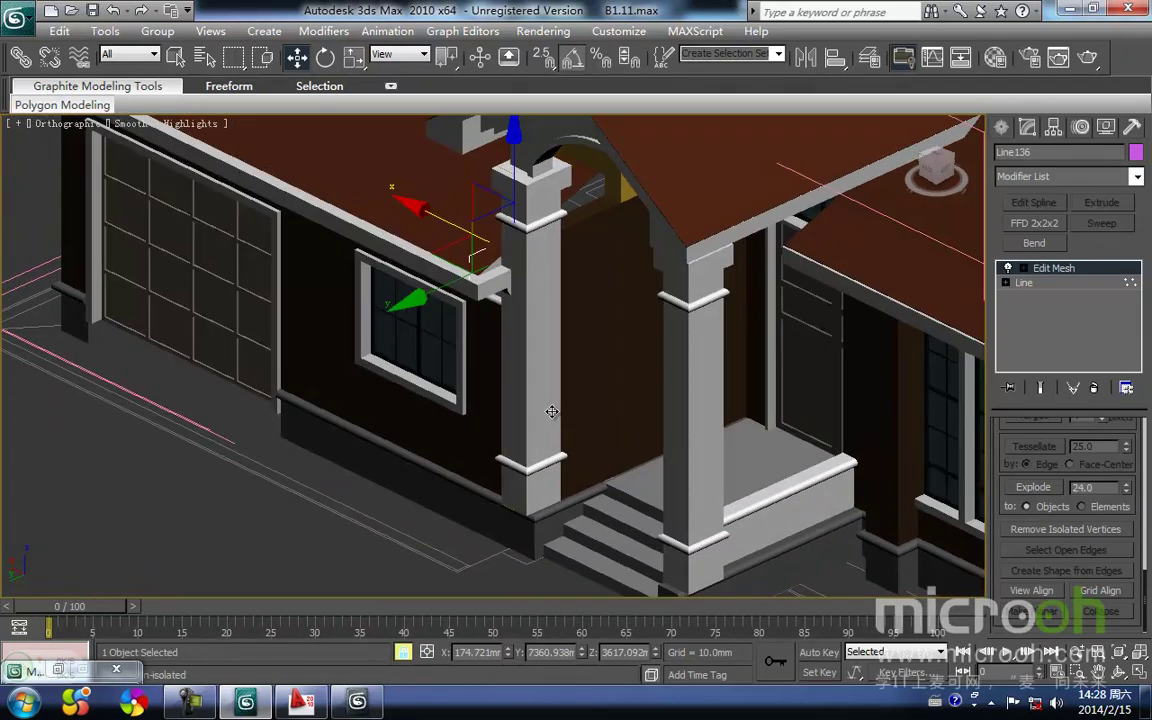
- Select the main roof together with the triangular face and isolate them
scroll(598, 275, up, 5)
middle_drag(598, 275, 437, 470)
scroll(437, 470, down, 2)
key(space)
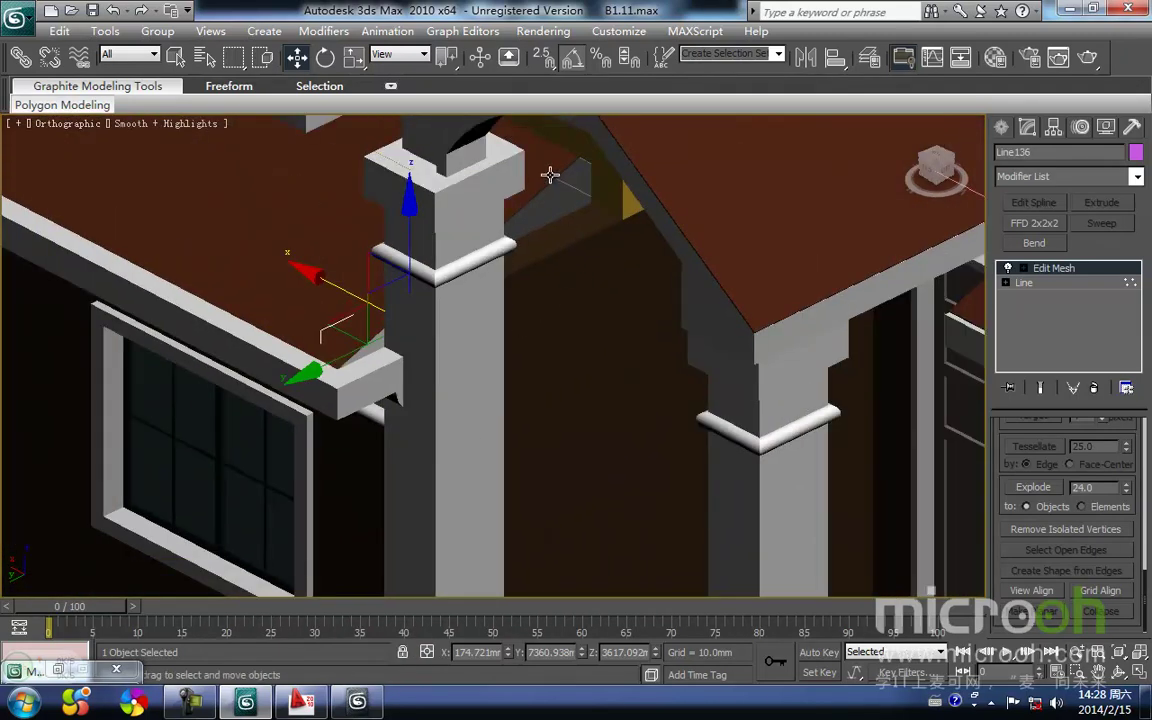
ctrl+click(550, 175)
key(alt+q)
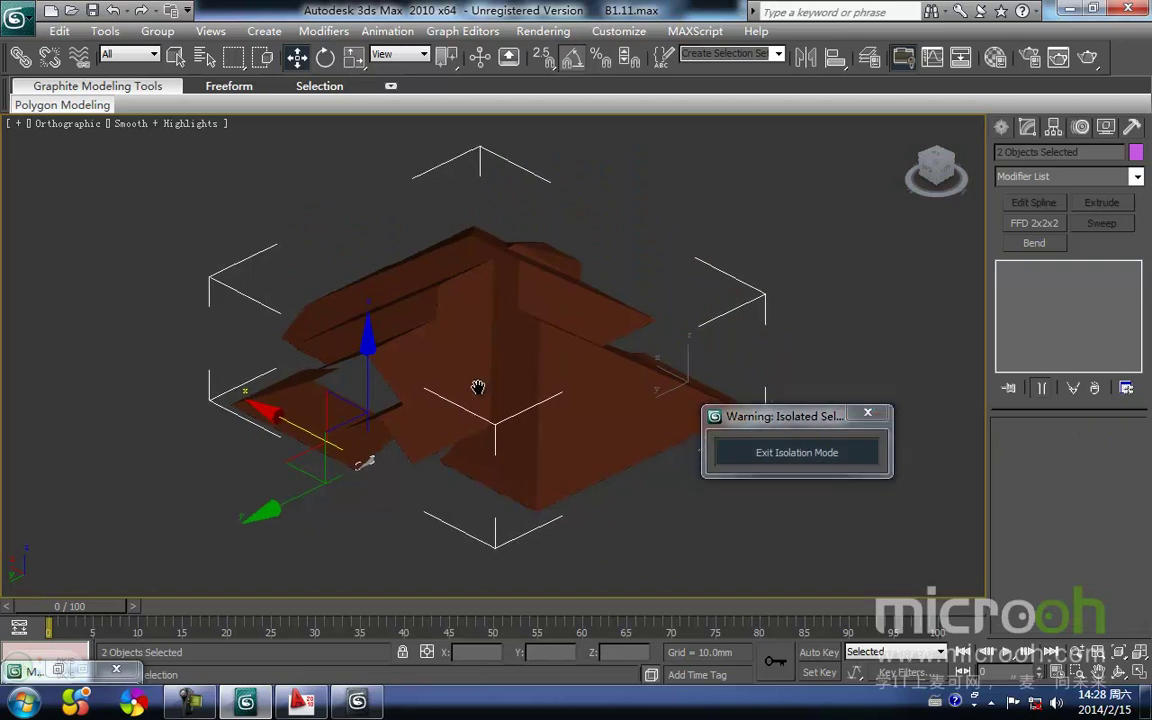
- Move the triangular face's upper vertex in the Left view along the slope to the top corner of the lower roof
middle_drag(484, 409, 462, 391)
key(f)
key(z)
key(r)
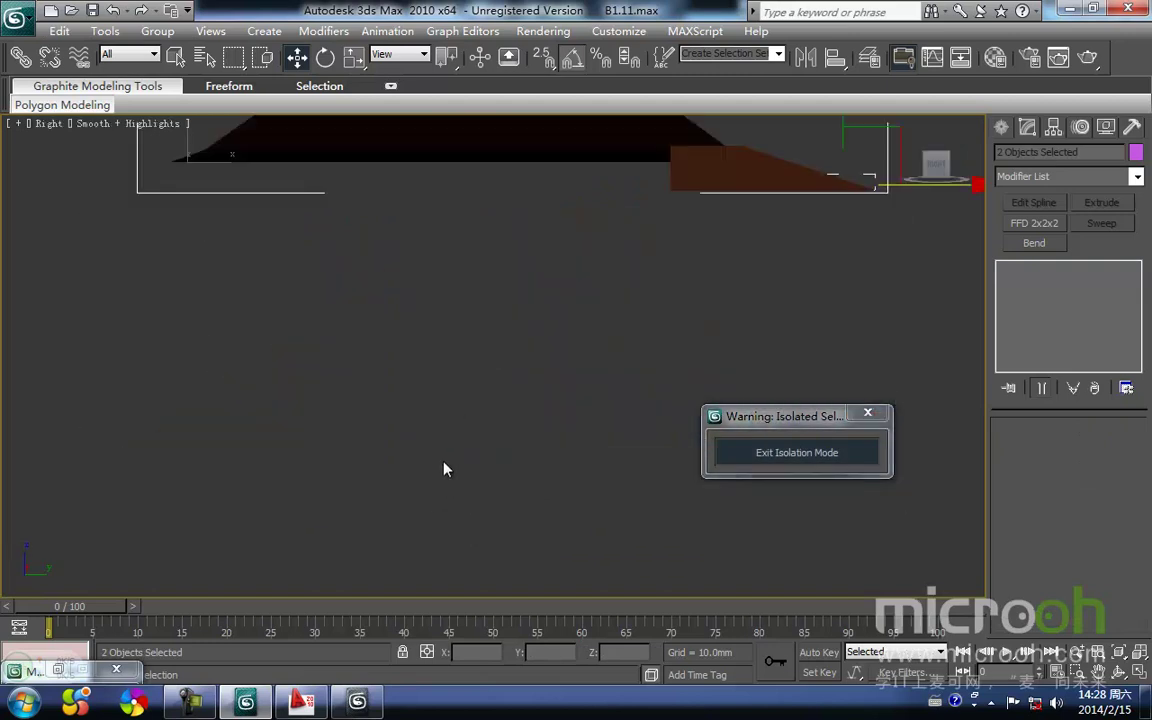
key(z)
mouse_move(508, 455)
middle_down()
mouse_move(336, 446)
mouse_move(492, 416)
middle_up()
key(l)
key(z)
key(F3)
click(298, 587)
scroll(270, 501, up, 3)
middle_drag(270, 501, 502, 335)
middle_drag(303, 494, 543, 380)
click(408, 394)
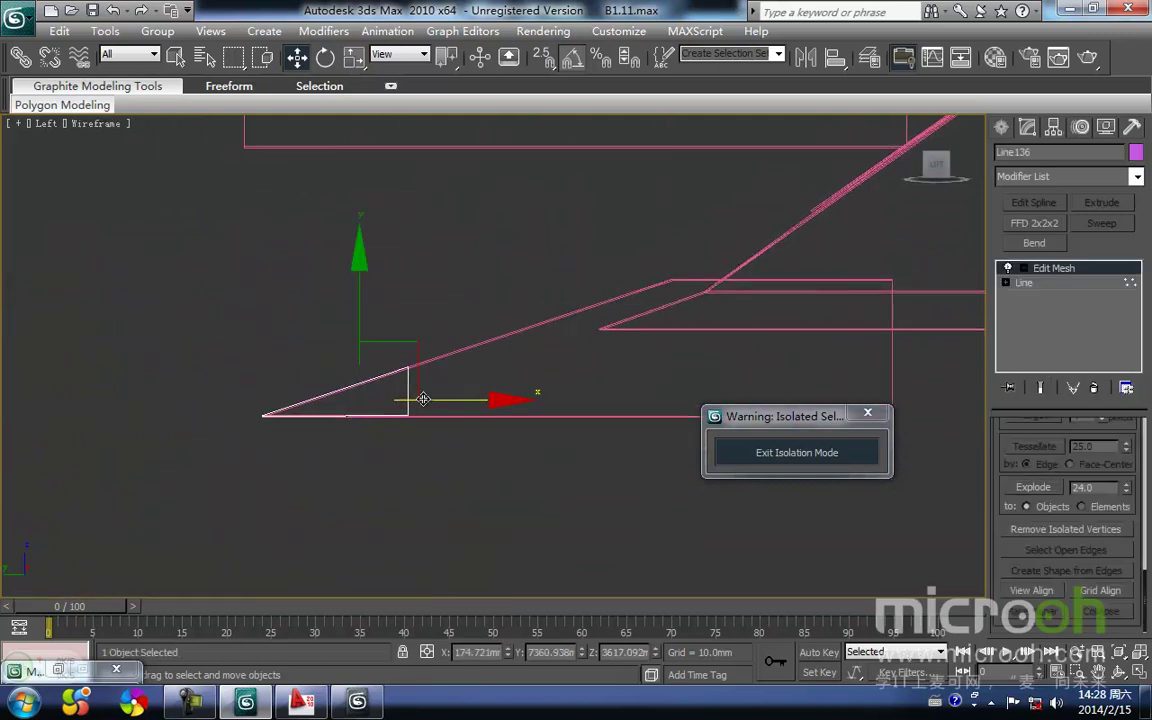
middle_drag(427, 394, 417, 402)
key(1)
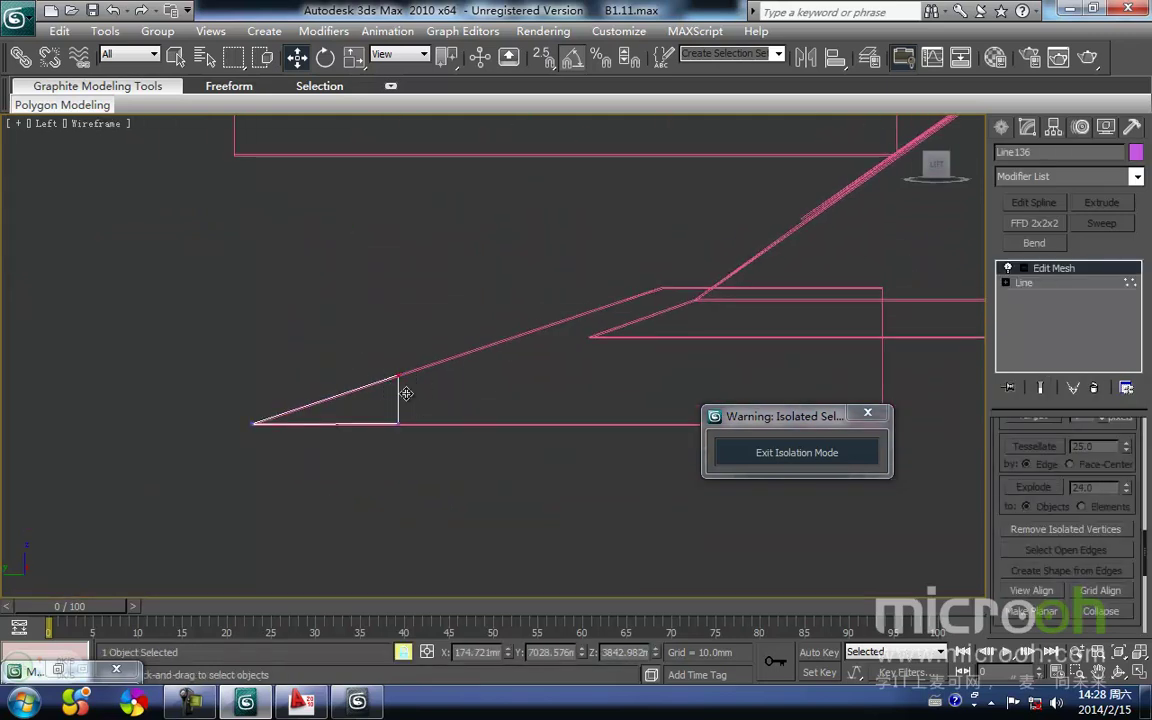
drag(456, 327, 712, 255)
scroll(712, 257, up, 3)
middle_drag(690, 332, 395, 506)
key(s)
drag(540, 403, 557, 365)
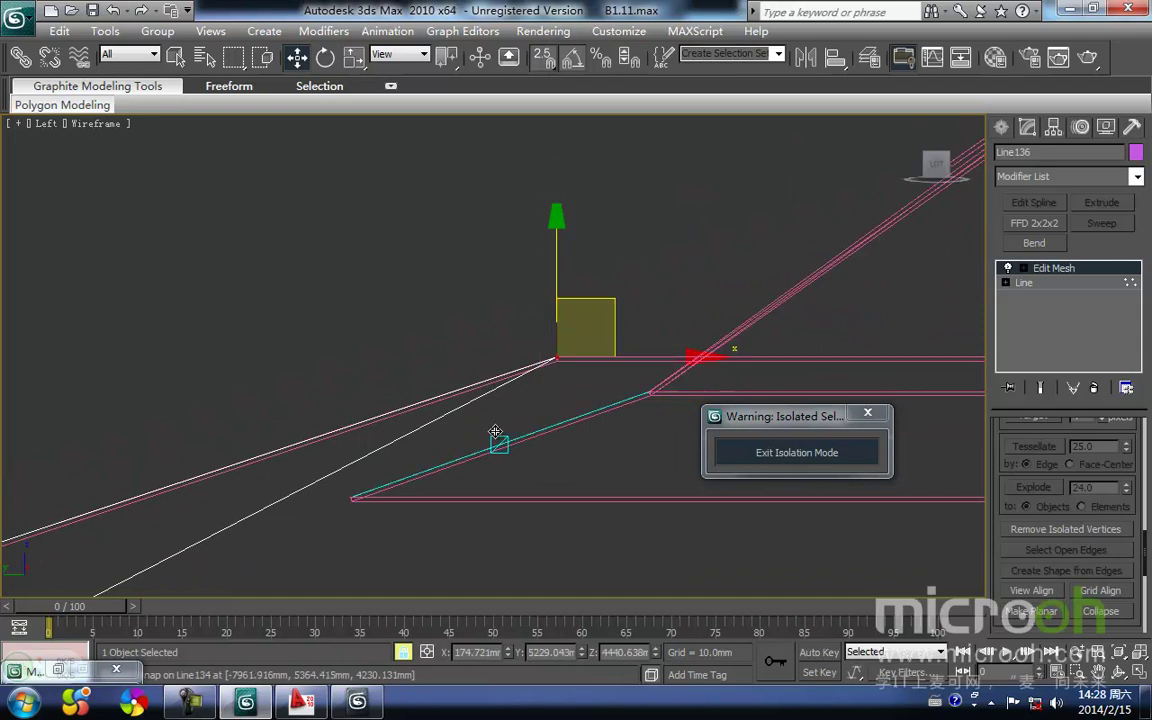
- Move the triangular face's lower inner vertex along X to directly below its upper vertex
middle_drag(481, 427, 593, 247)
middle_drag(226, 514, 434, 424)
scroll(434, 424, down, 2)
click(216, 468)
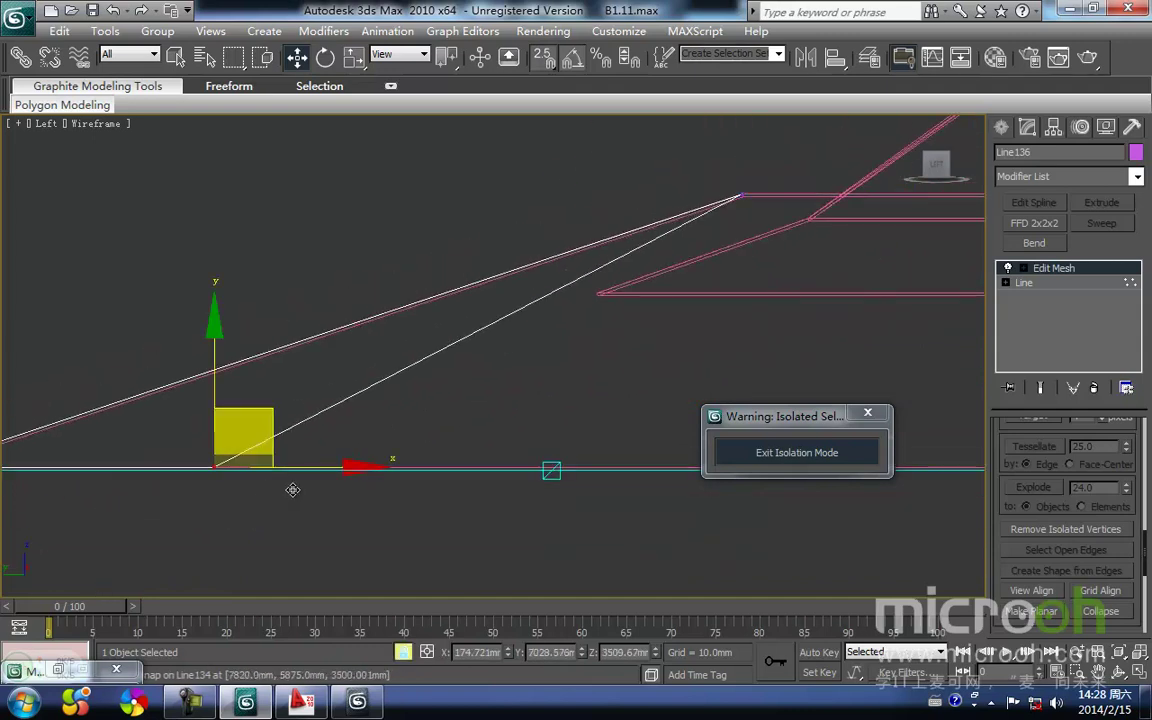
drag(303, 466, 787, 147)
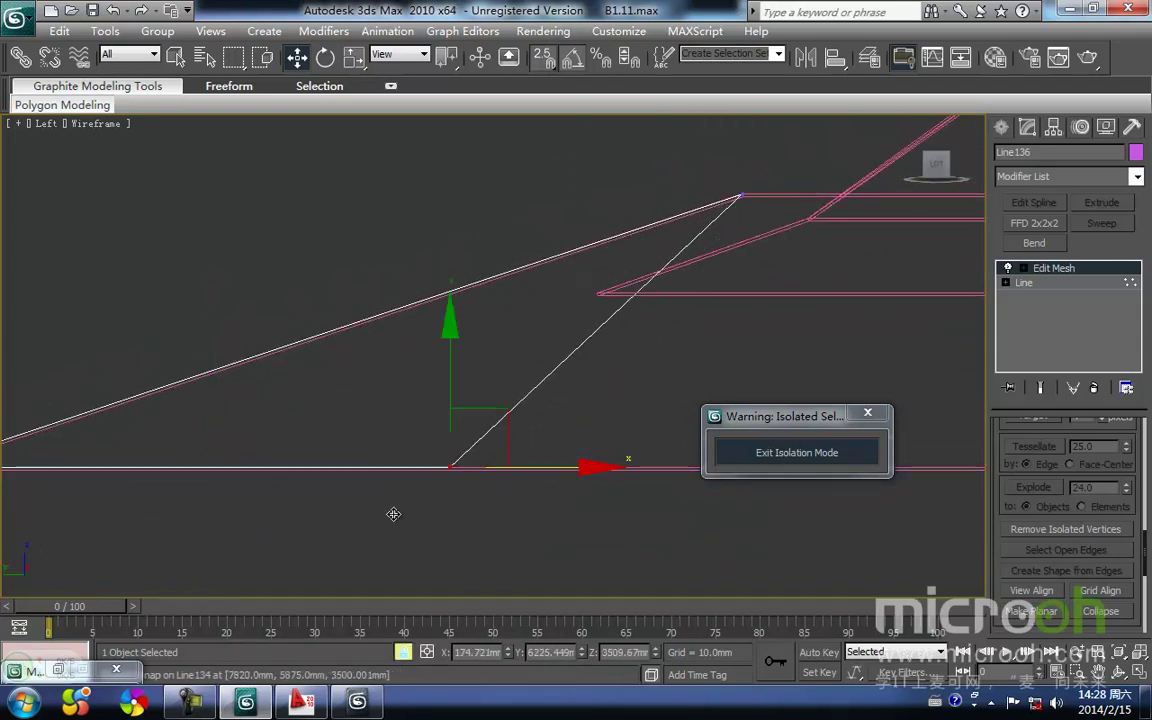
drag(447, 471, 745, 198)
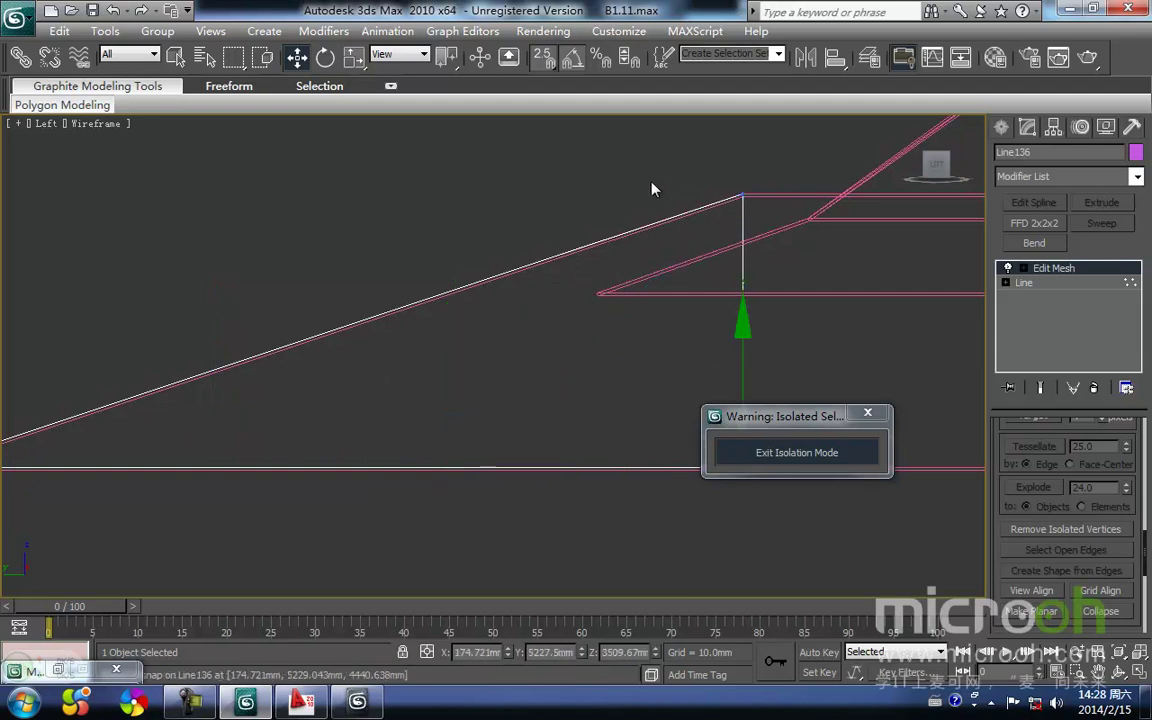
- Leave vertex editing, deselect the triangular face and exit isolation mode
click(1024, 283)
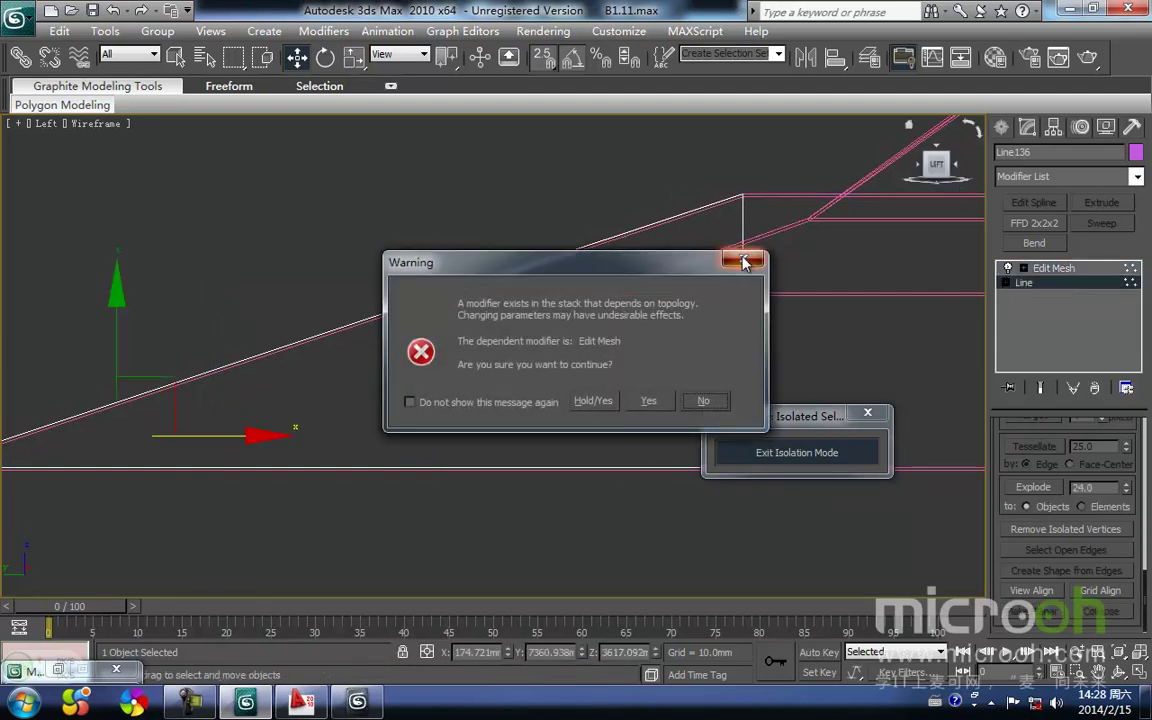
click(743, 262)
click(519, 185)
middle_drag(486, 239, 465, 311)
scroll(465, 311, down, 2)
key(F3)
scroll(458, 361, down, 4)
alt+middle_drag(529, 391, 695, 522)
click(783, 462)
- Examine the closed roof end, the entrance and the garage side on the shaded house
scroll(463, 381, down, 2)
middle_drag(463, 381, 450, 419)
scroll(450, 419, down, 3)
alt+middle_drag(558, 465, 607, 476)
alt+middle_drag(666, 422, 401, 296)
scroll(401, 296, down, 4)
mouse_move(512, 414)
alt+middle_down()
mouse_move(334, 401)
mouse_move(534, 411)
alt+middle_up()
scroll(534, 411, up, 4)
middle_drag(665, 390, 751, 412)
middle_drag(543, 455, 470, 290)
alt+middle_drag(352, 376, 478, 378)
scroll(440, 388, up, 4)
middle_drag(375, 404, 615, 411)
mouse_move(493, 474)
alt+middle_down()
mouse_move(339, 476)
mouse_move(476, 458)
mouse_move(483, 432)
mouse_move(465, 460)
mouse_move(399, 455)
mouse_move(429, 465)
mouse_move(484, 445)
mouse_move(393, 463)
mouse_move(478, 459)
alt+middle_up()
scroll(478, 456, down, 6)
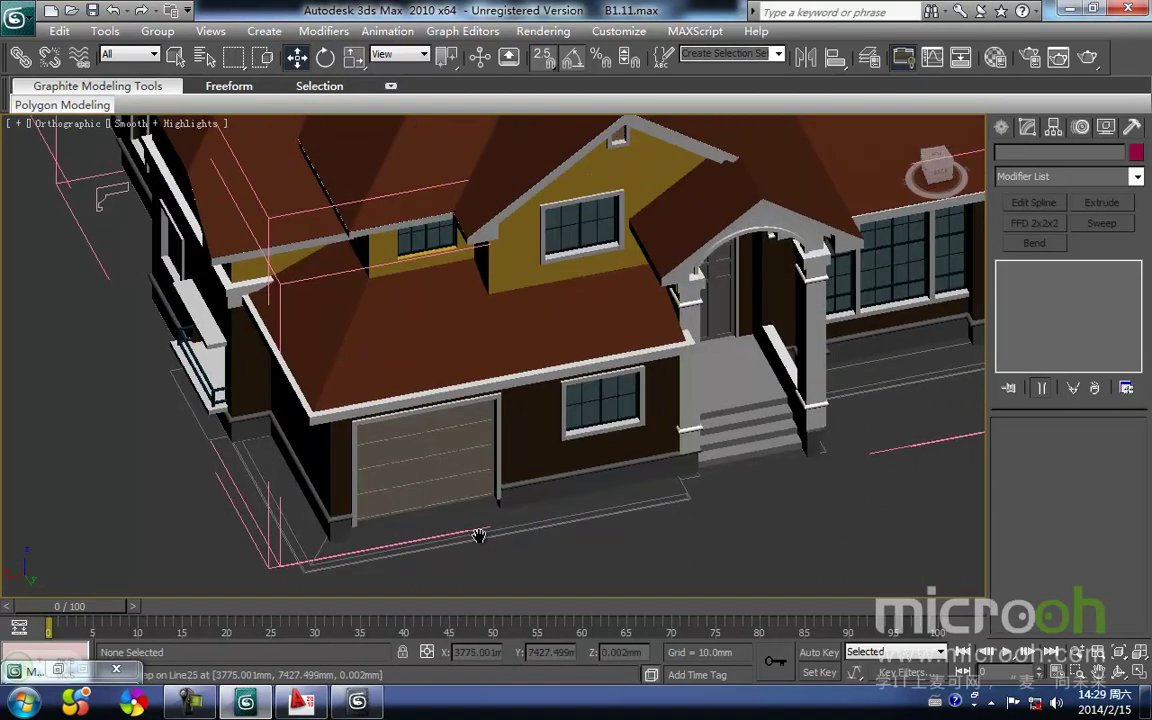
mouse_move(546, 441)
alt+middle_down()
mouse_move(650, 424)
mouse_move(758, 437)
mouse_move(588, 416)
mouse_move(550, 434)
alt+middle_up()
- Hide the p2 layer in the Top view
key(t)
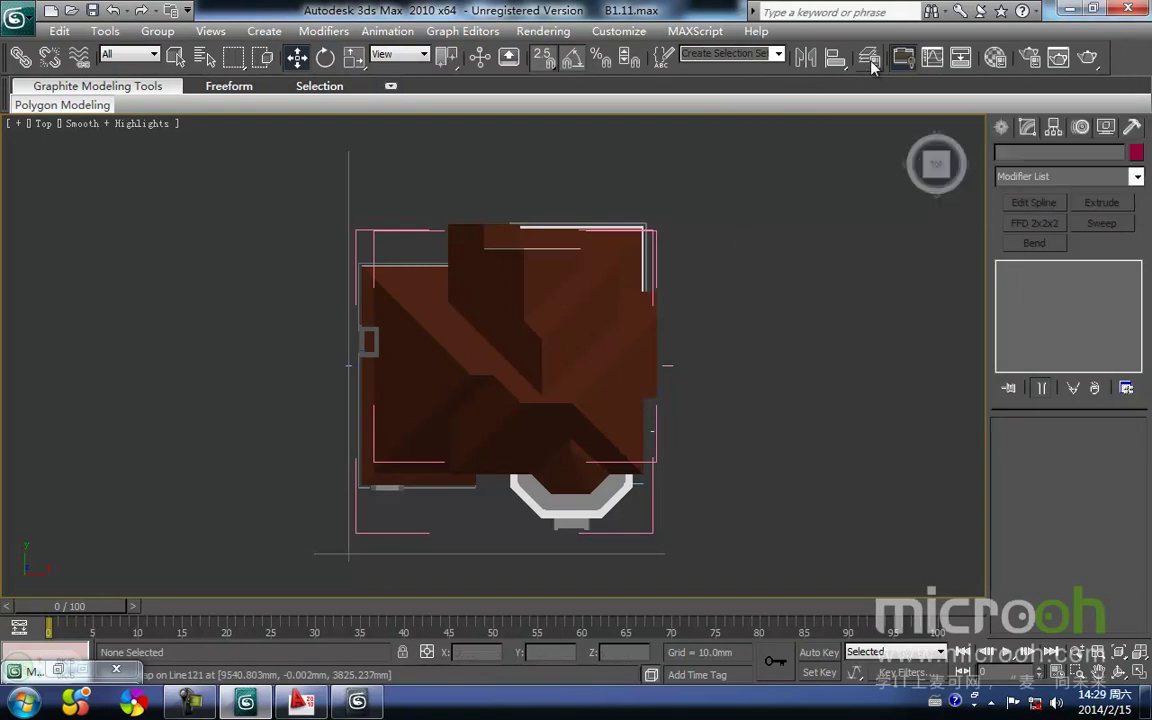
click(869, 57)
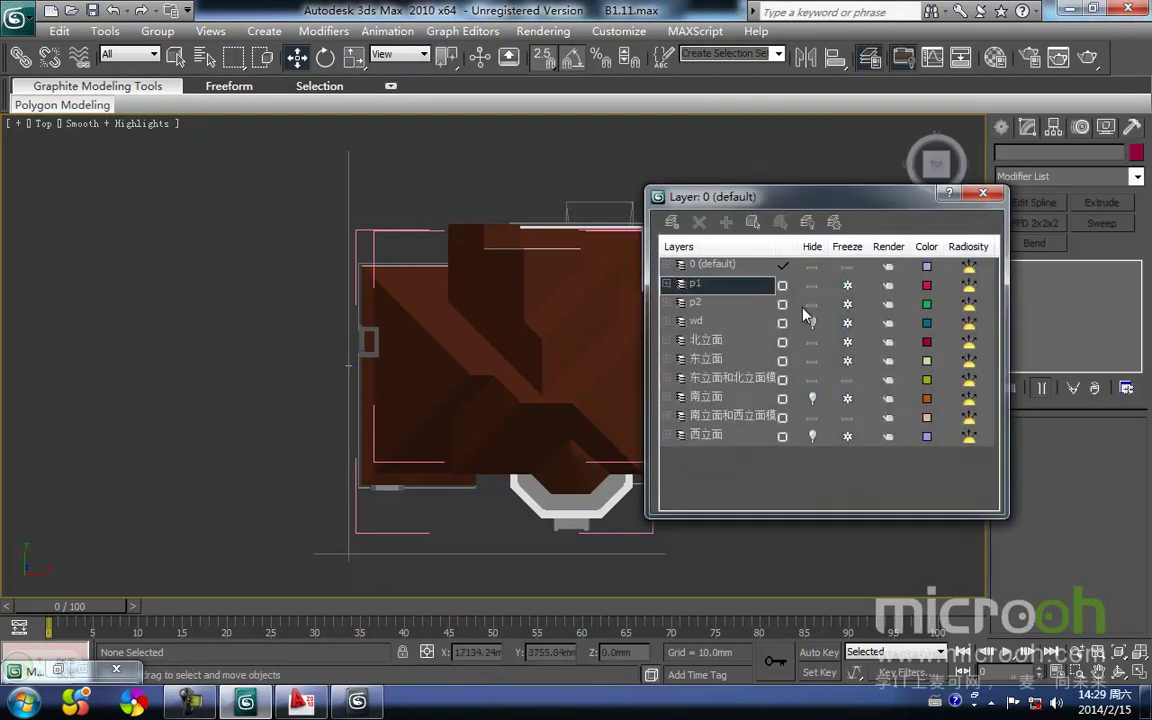
click(812, 304)
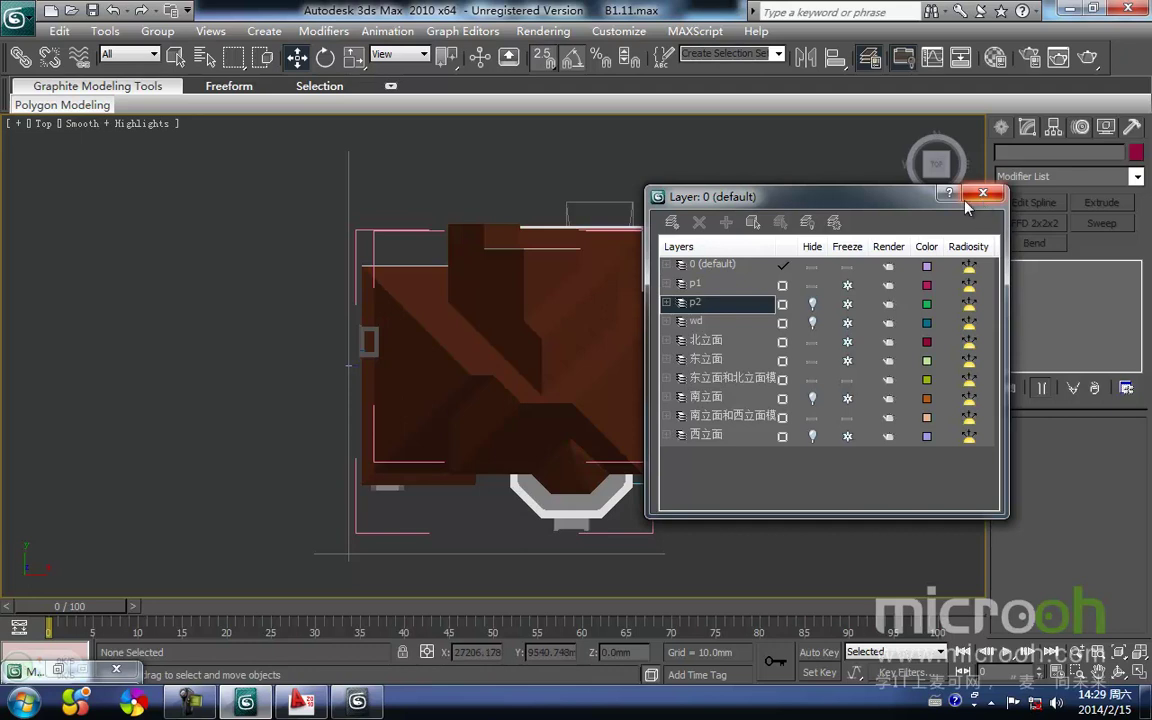
click(983, 195)
- Hide the geometry and trace a closed rectangular line about 3825 mm wide over the plan outline projecting from the outer wall
key(F3)
scroll(462, 226, up, 6)
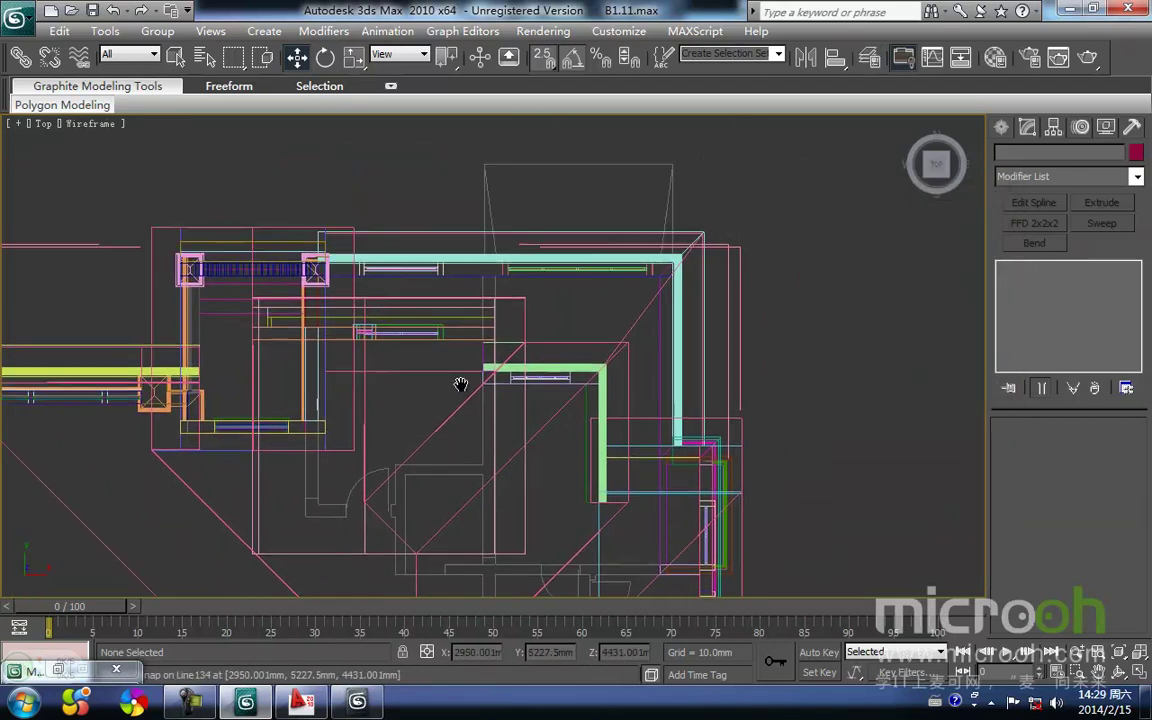
key(shift+g)
middle_drag(542, 299, 459, 415)
ctrl+right_click(459, 415)
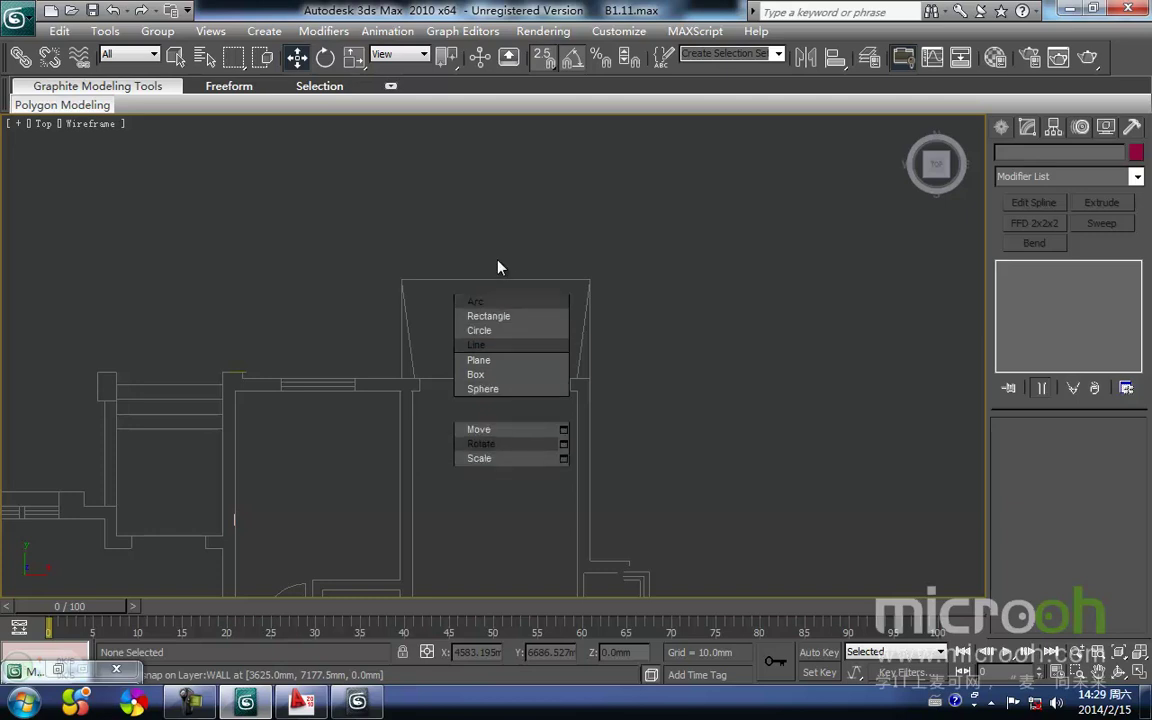
click(475, 345)
middle_drag(402, 380, 366, 430)
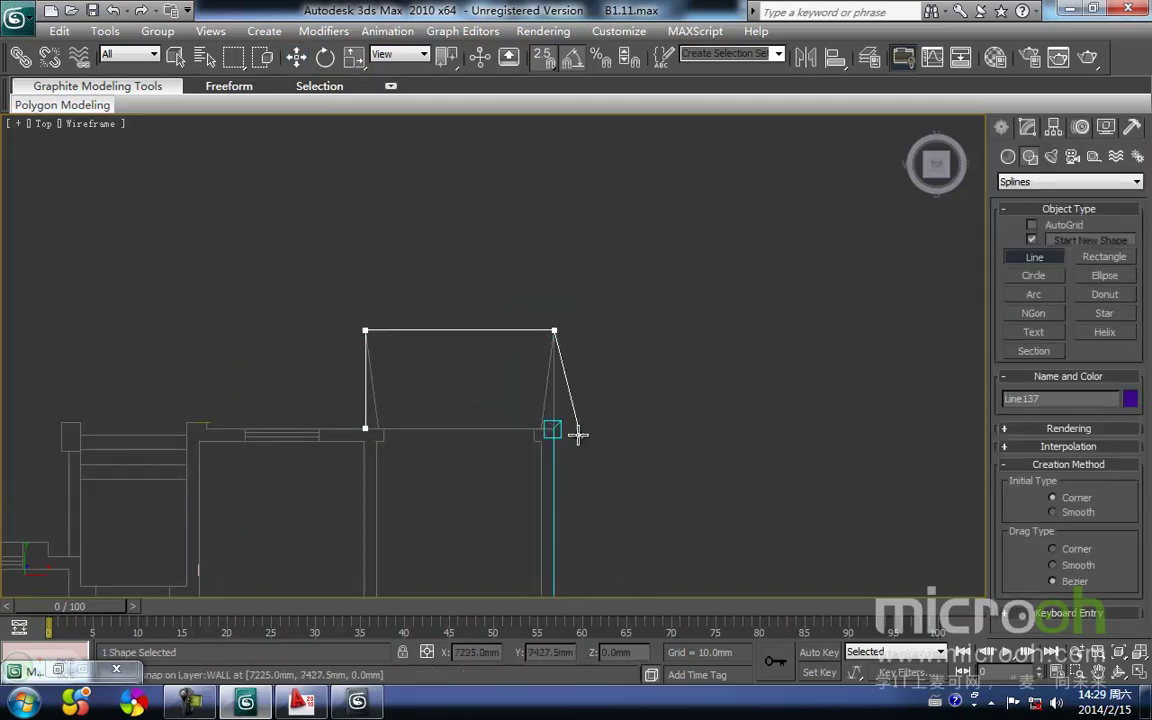
click(361, 430)
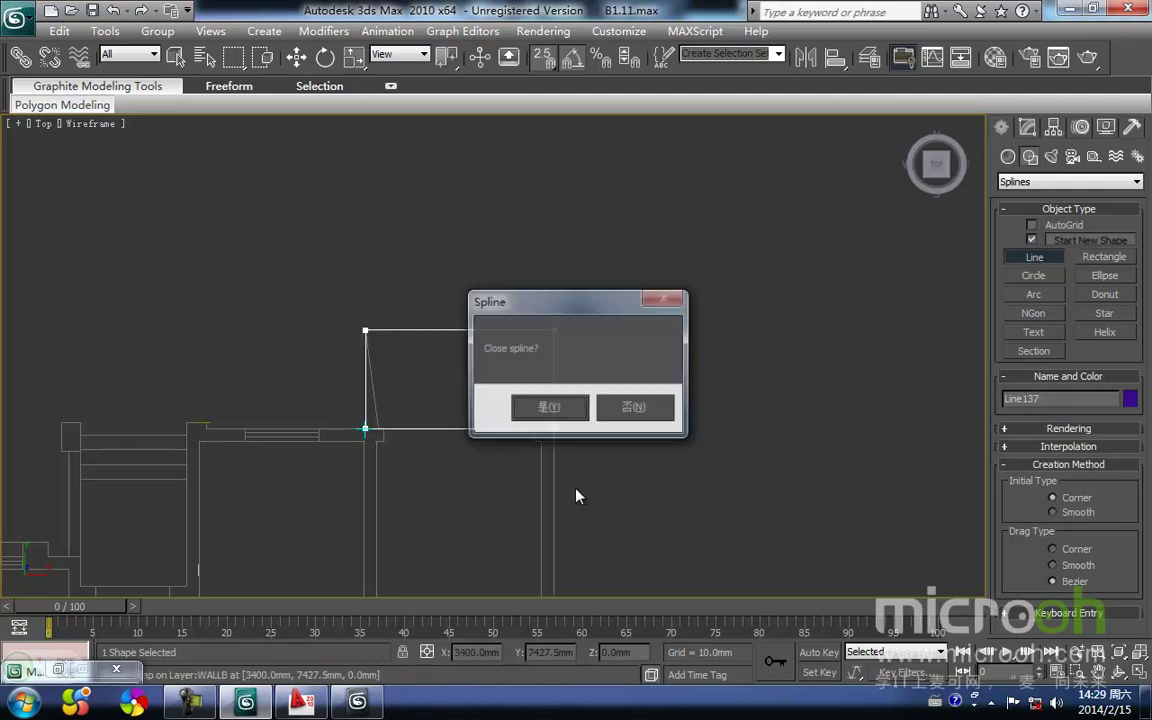
click(560, 417)
key(w)
- Examine the elevation linework around the new rectangle in the Left view
middle_drag(386, 404, 299, 405)
key(l)
key(z)
middle_drag(439, 407, 404, 448)
scroll(438, 428, down, 8)
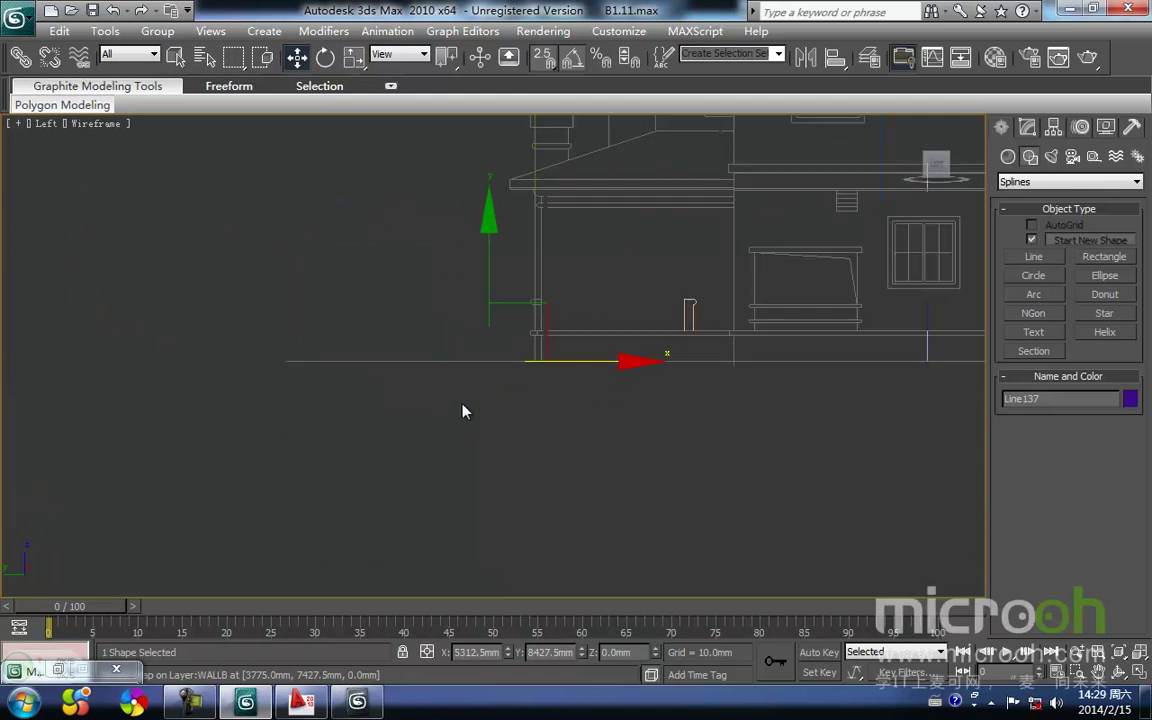
middle_drag(541, 388, 331, 481)
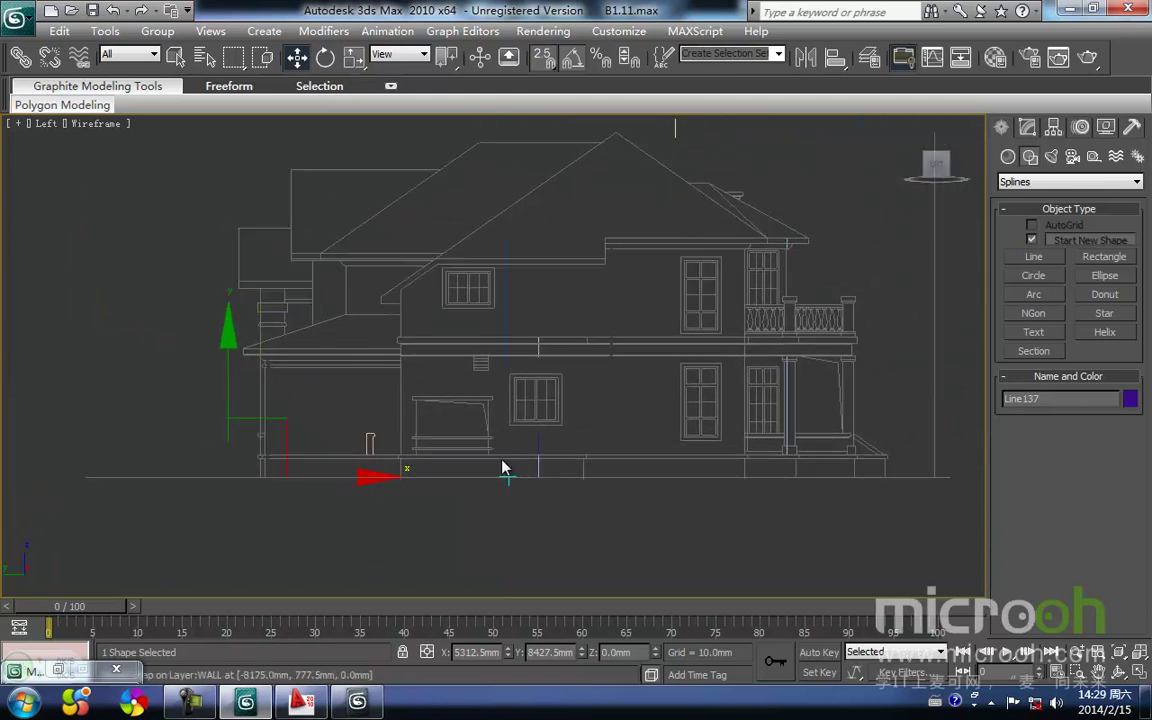
middle_drag(422, 428, 484, 354)
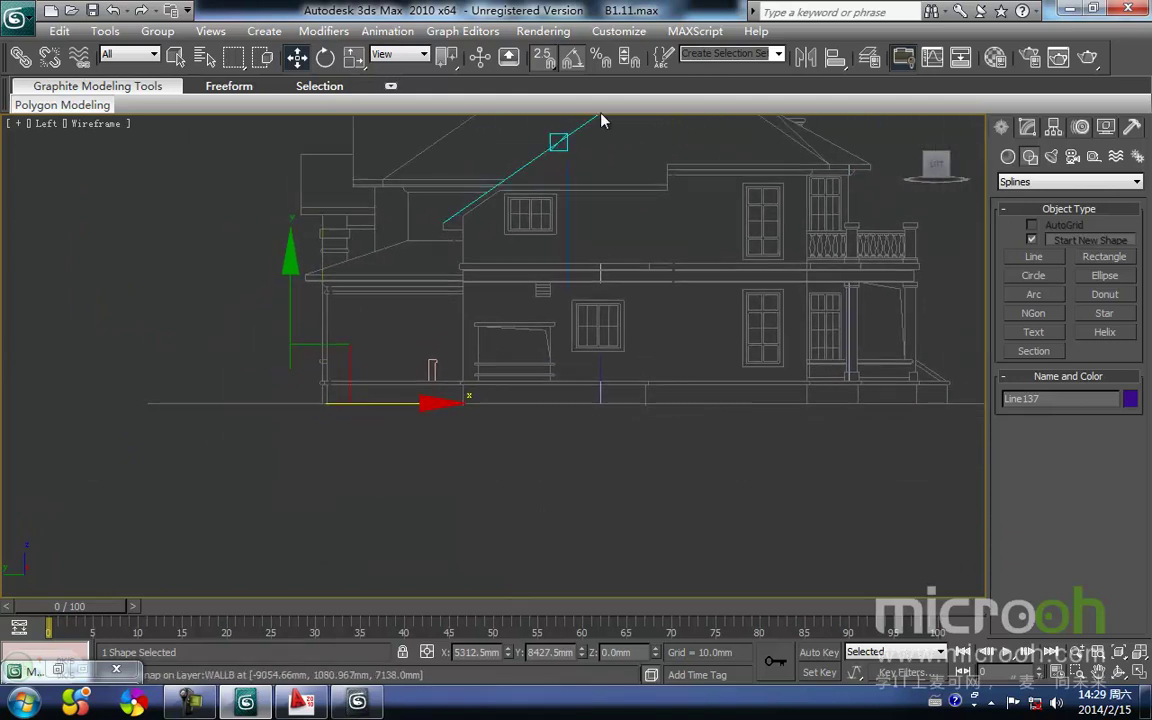
- Switch to AutoCAD and examine the villa's elevations and sections for the levels around the projecting element
click(317, 710)
scroll(405, 453, down, 7)
middle_drag(764, 303, 506, 348)
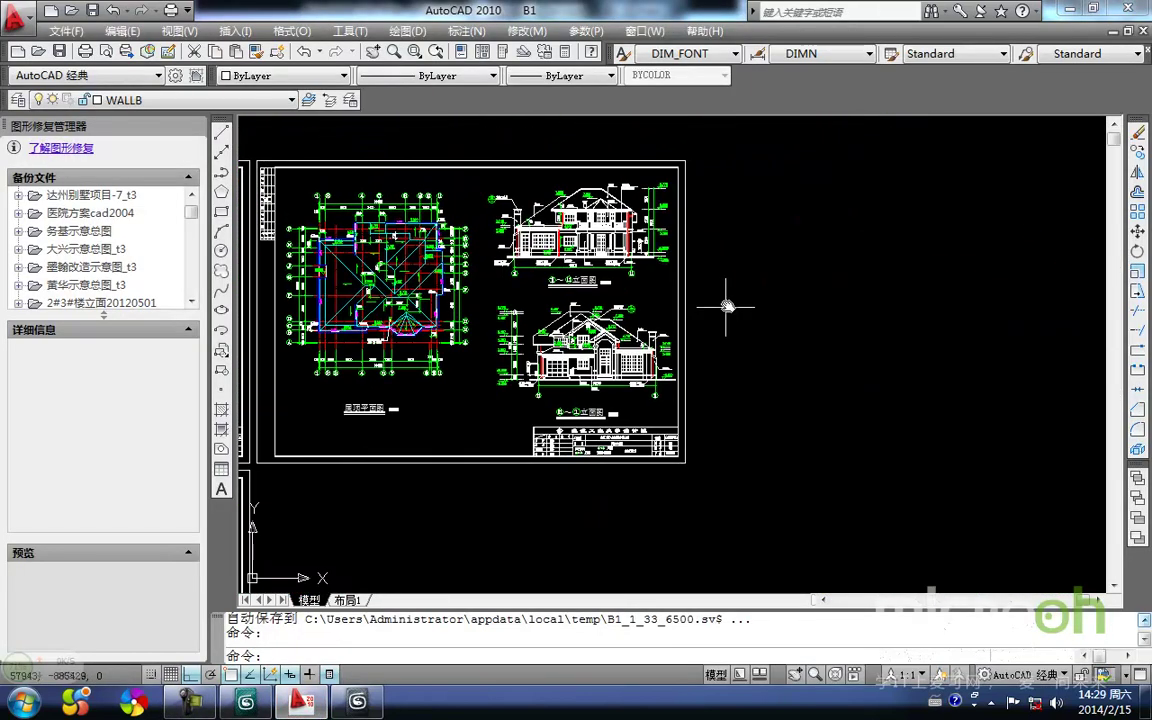
scroll(609, 261, up, 8)
scroll(450, 300, down, 2)
mouse_move(430, 324)
middle_down()
mouse_move(600, 330)
mouse_move(679, 226)
middle_up()
middle_drag(641, 428, 664, 231)
middle_drag(627, 377, 537, 318)
middle_drag(766, 427, 714, 423)
scroll(714, 423, down, 5)
scroll(452, 420, up, 3)
scroll(444, 408, up, 3)
middle_drag(378, 375, 442, 380)
scroll(442, 380, down, 2)
middle_drag(515, 465, 595, 248)
middle_drag(550, 365, 403, 382)
mouse_move(830, 319)
middle_down()
mouse_move(779, 378)
mouse_move(752, 464)
middle_up()
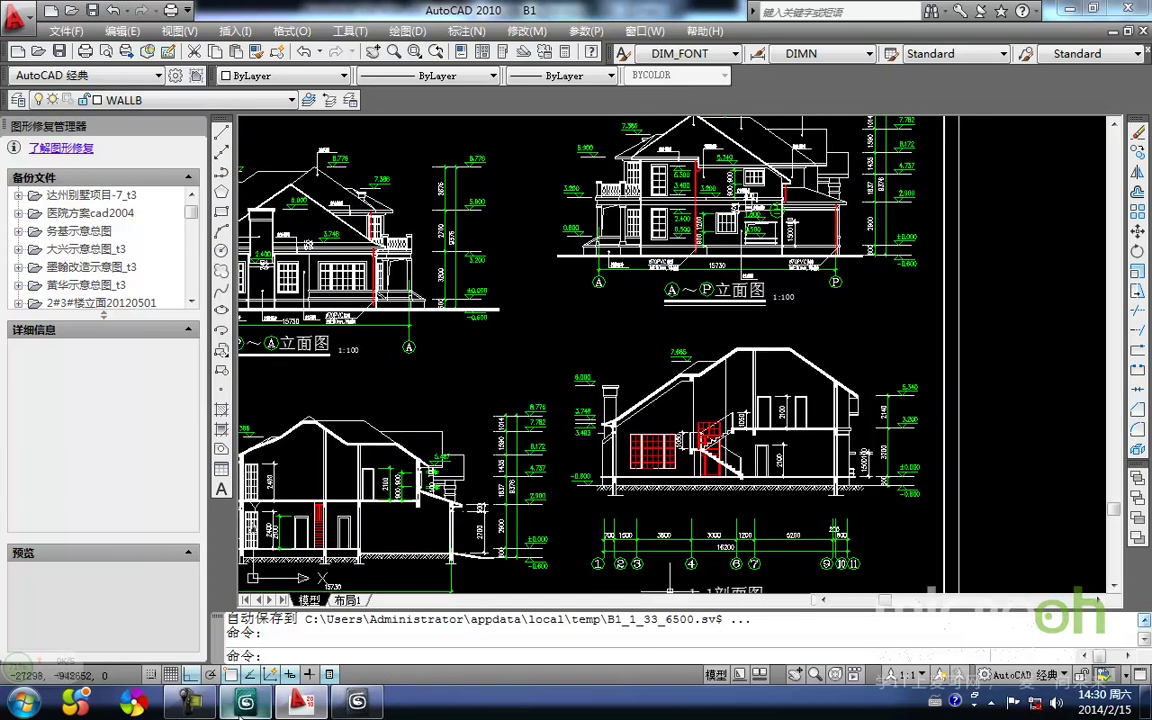
- Switch back to 3ds Max and measure the height from the ground line to the garage floor in the Front view with a temporary circle
click(243, 708)
middle_drag(494, 461, 620, 497)
scroll(561, 490, up, 3)
key(t)
key(z)
scroll(525, 468, down, 8)
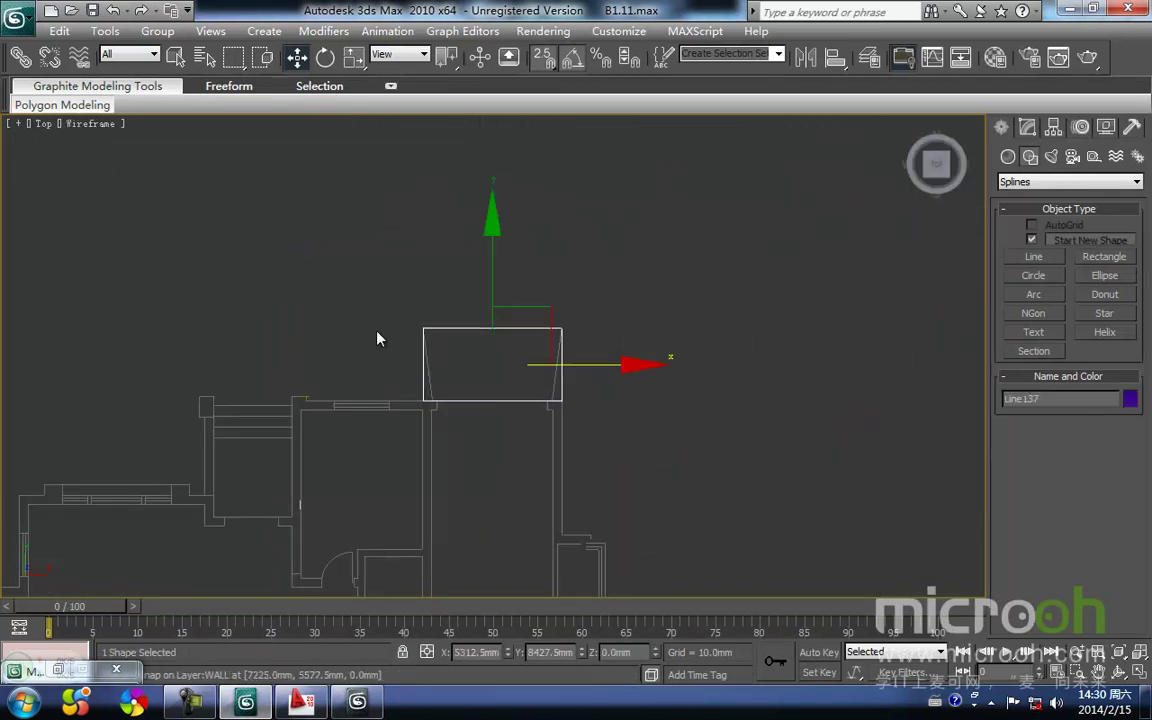
key(f)
scroll(504, 445, up, 5)
middle_drag(391, 390, 465, 408)
ctrl+right_click(466, 414)
click(499, 334)
scroll(420, 376, up, 2)
scroll(476, 383, up, 2)
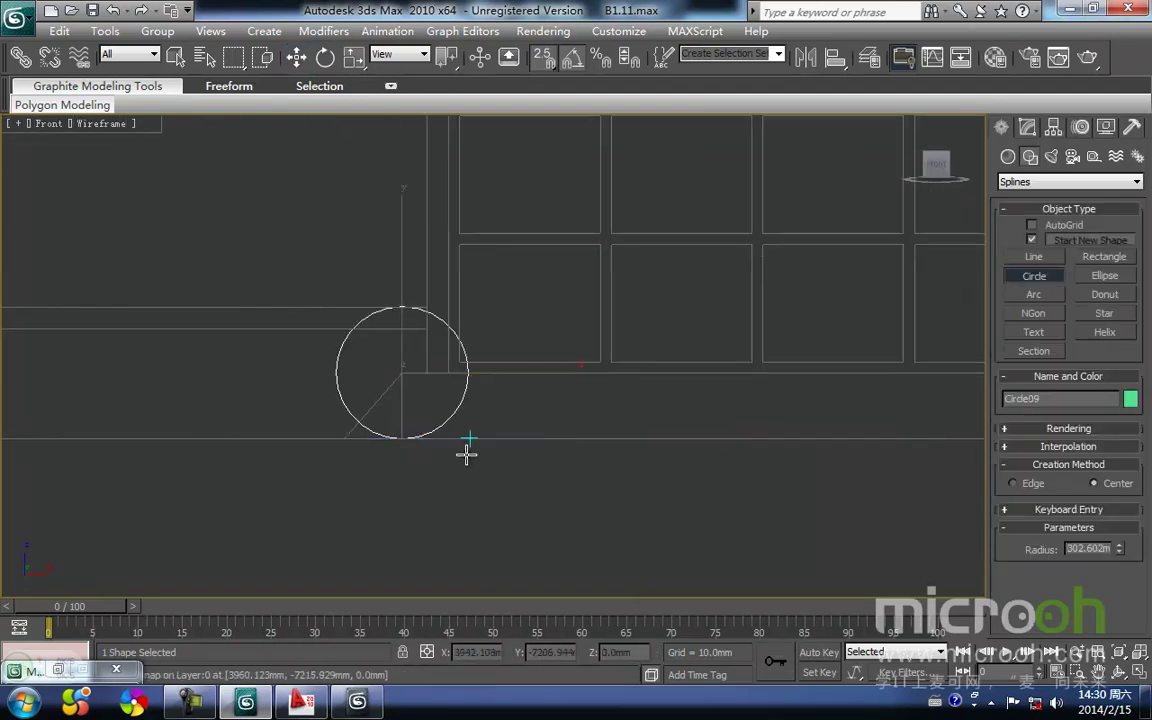
key(Delete)
key(w)
- Unhide the geometry and extrude the traced rectangle in front of the garage door 300 mm
click(523, 437)
alt+middle_drag(522, 363, 725, 391)
scroll(514, 467, down, 4)
click(448, 409)
click(433, 357)
key(shift+g)
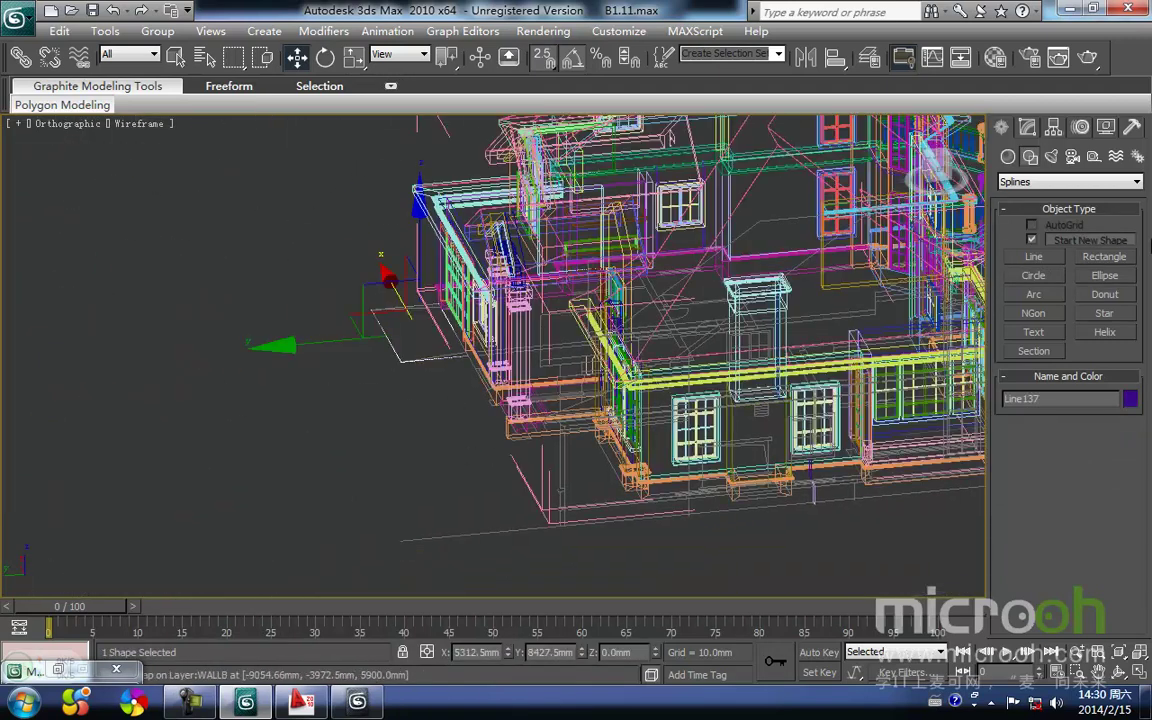
click(1027, 127)
click(1101, 202)
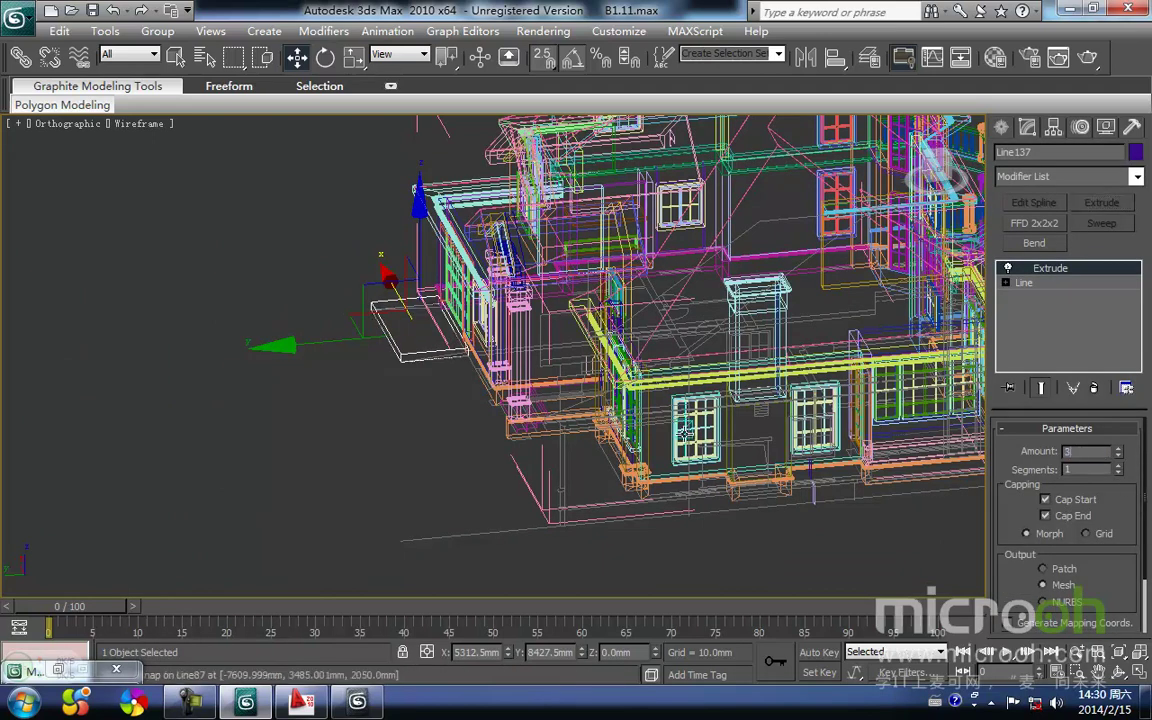
click(448, 406)
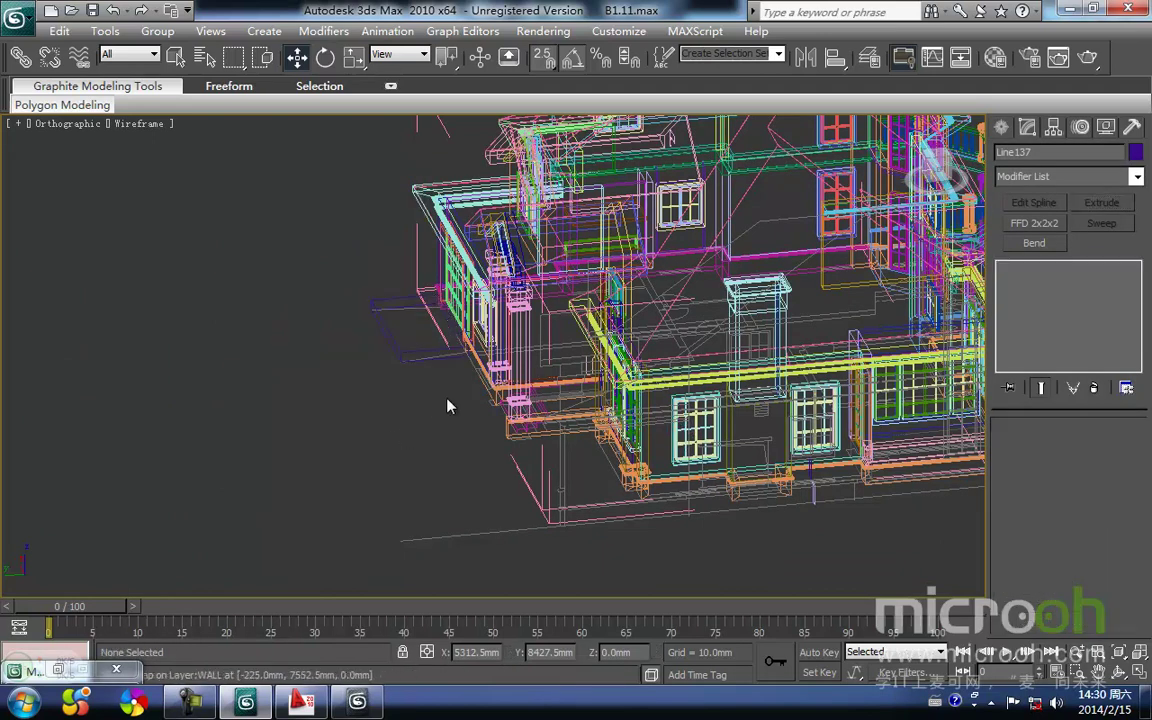
- Add an Edit Mesh modifier to the extruded slab in front of the garage
click(407, 353)
middle_drag(438, 350, 413, 392)
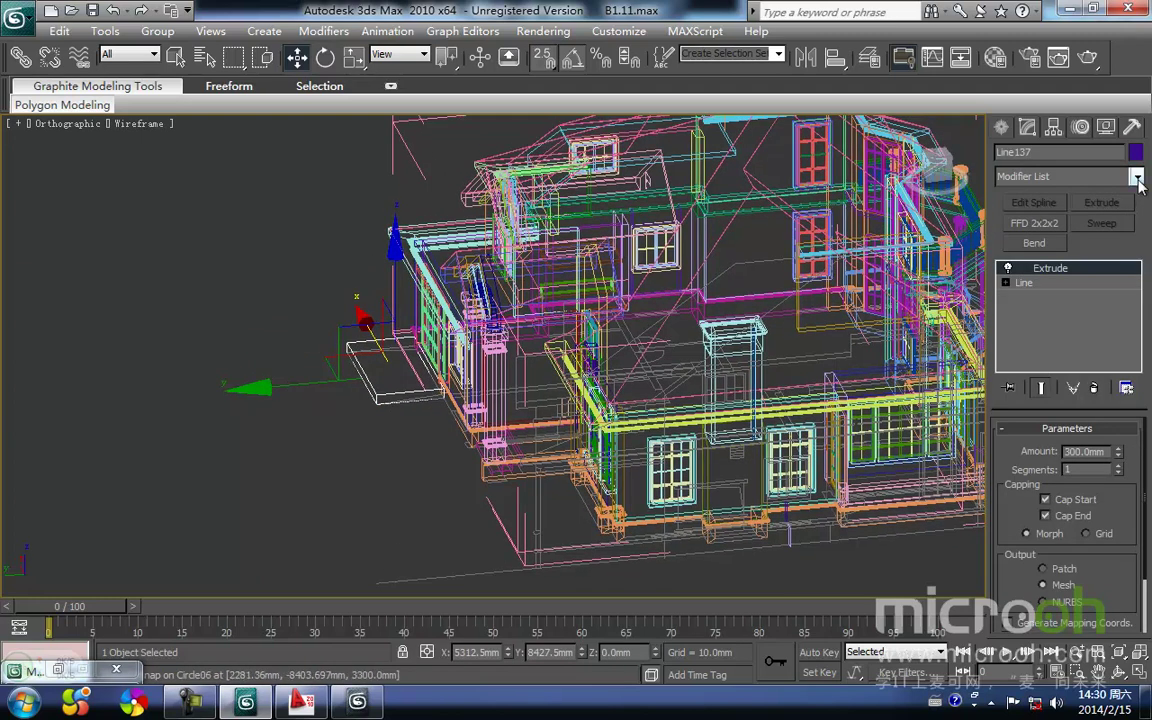
click(1137, 177)
click(1058, 196)
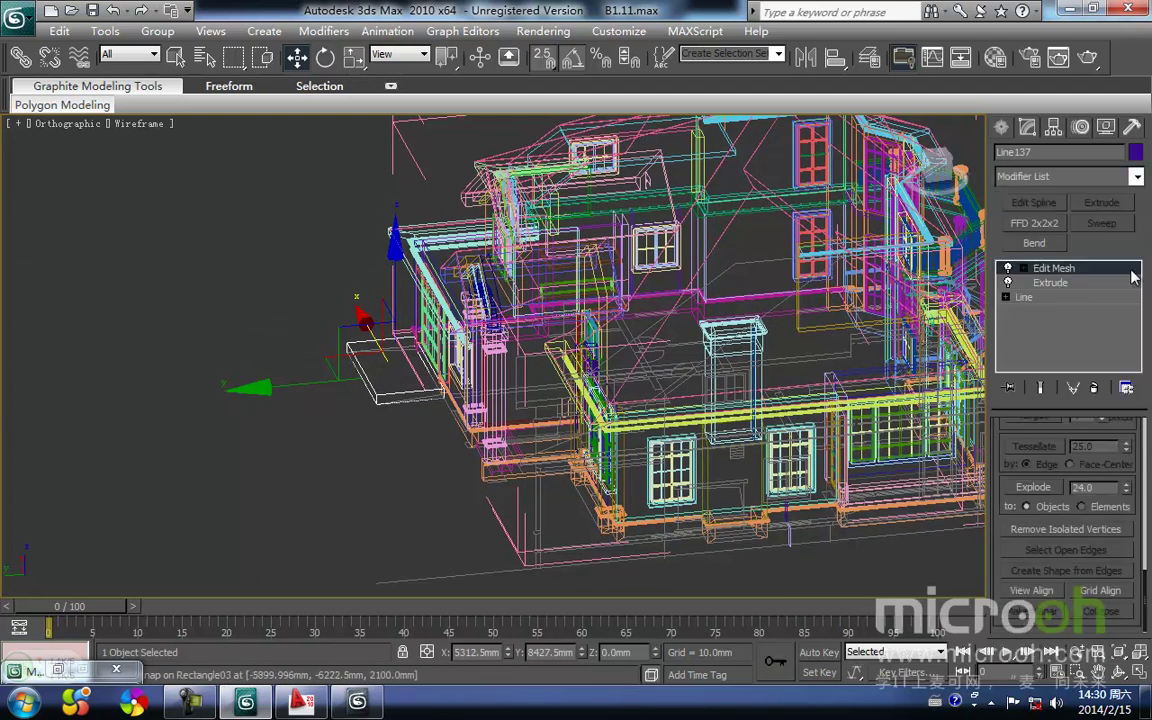
- Lower the slab's outer top vertices to ground level so the slab slopes down away from the garage door
click(1024, 285)
middle_drag(492, 344, 483, 388)
key(t)
key(z)
middle_drag(393, 371, 484, 374)
scroll(324, 443, down, 2)
alt+middle_drag(340, 465, 576, 328)
middle_drag(276, 421, 476, 432)
mouse_move(397, 508)
middle_down()
mouse_move(420, 467)
mouse_move(500, 472)
middle_up()
key(l)
key(z)
scroll(350, 372, down, 1)
scroll(352, 368, down, 1)
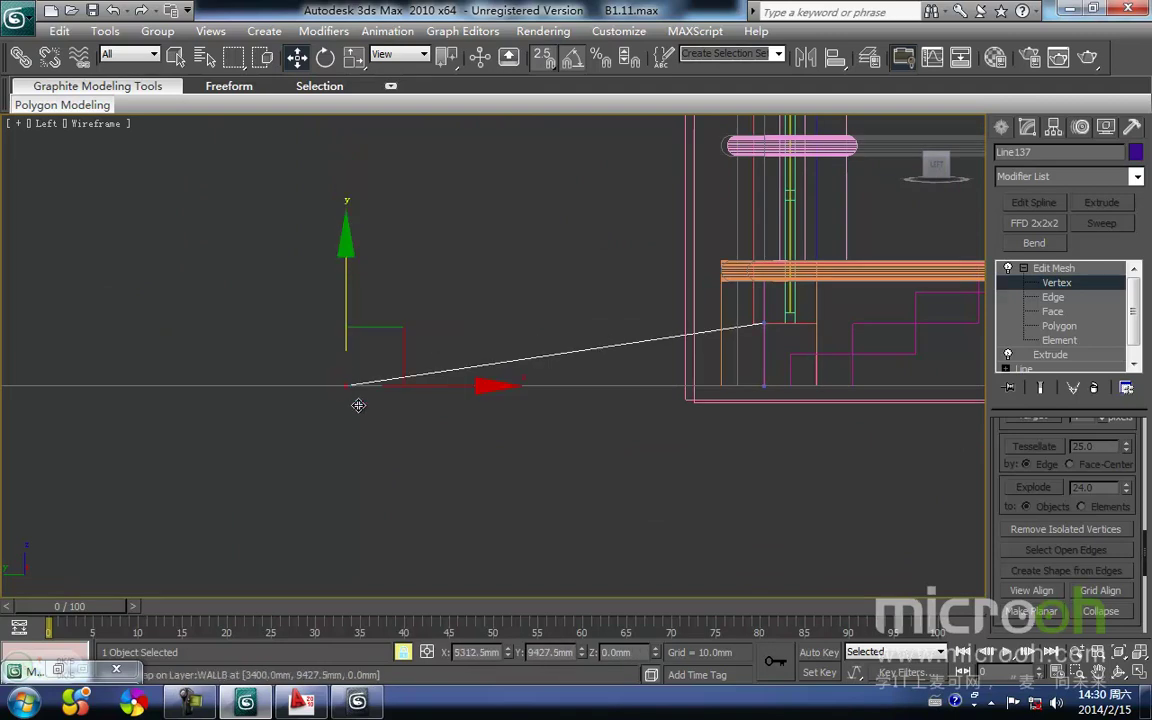
- Move the first upper vertex on the ramp's wall side inward to the slanted plan line
mouse_move(390, 420)
alt+middle_down()
mouse_move(347, 422)
mouse_move(527, 419)
mouse_move(268, 286)
mouse_move(339, 355)
alt+middle_up()
key(F3)
mouse_move(342, 400)
alt+middle_down()
mouse_move(373, 419)
mouse_move(249, 342)
mouse_move(326, 414)
alt+middle_up()
middle_drag(473, 335, 449, 362)
key(t)
middle_drag(422, 312, 416, 337)
key(F3)
middle_drag(284, 384, 335, 328)
middle_drag(710, 371, 740, 338)
alt+middle_drag(438, 422, 657, 321)
click(475, 433)
middle_drag(472, 422, 399, 470)
key(t)
middle_drag(345, 192, 299, 448)
scroll(489, 386, down, 8)
middle_drag(489, 386, 358, 440)
key(space)
drag(381, 422, 431, 416)
- Move the upper wall-side vertex at the ramp's opposite corner inward to X 6962.5 mm on the slanted plan line
middle_drag(535, 429, 337, 422)
scroll(337, 422, down, 6)
mouse_move(484, 393)
middle_down()
mouse_move(563, 360)
mouse_move(485, 391)
middle_up()
key(F3)
mouse_move(378, 373)
alt+middle_down()
mouse_move(648, 283)
mouse_move(352, 406)
mouse_move(450, 393)
mouse_move(314, 404)
mouse_move(331, 405)
alt+middle_up()
key(F3)
key(space)
drag(251, 436, 215, 378)
key(t)
key(z)
middle_drag(312, 407, 275, 398)
scroll(363, 404, down, 10)
middle_drag(366, 404, 321, 420)
scroll(440, 382, up, 5)
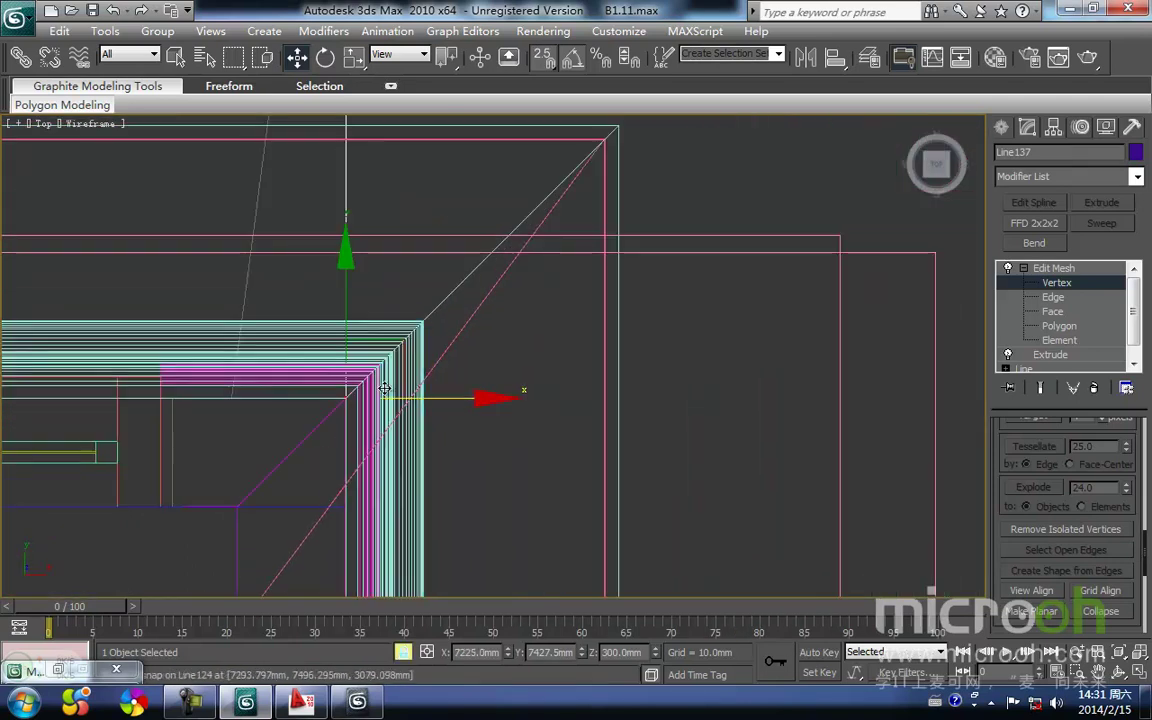
drag(423, 402, 313, 404)
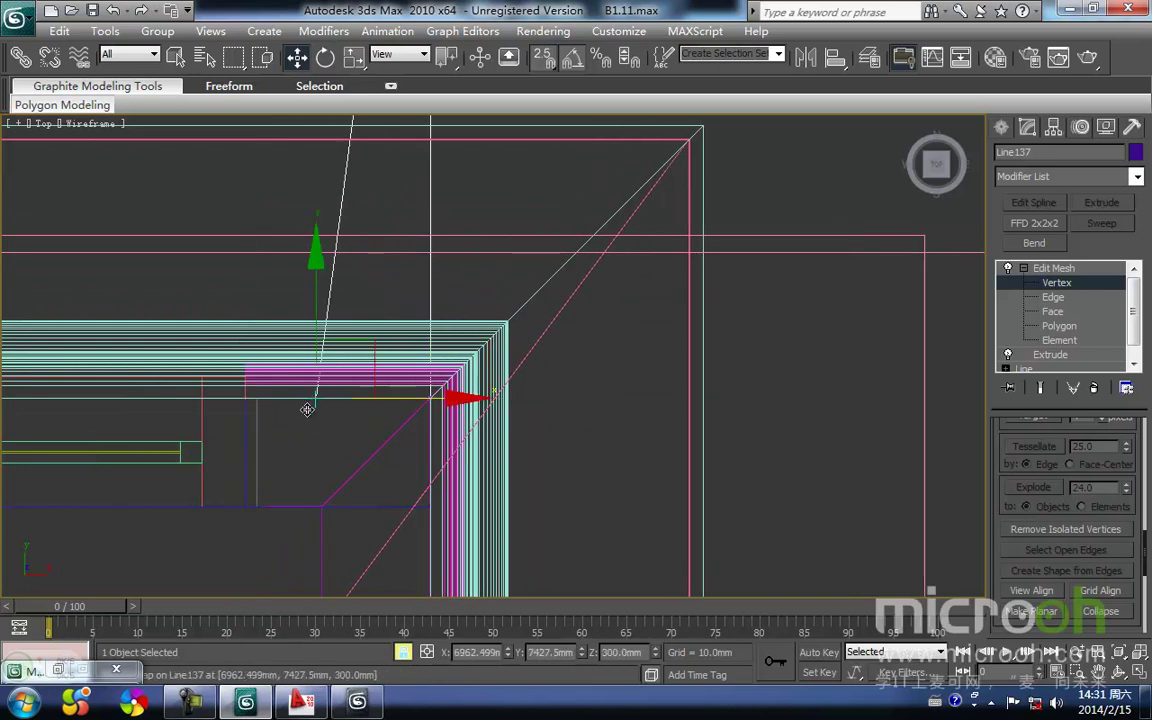
key(space)
- Examine the shaded ramp and where its upper edge meets the garage door
scroll(307, 419, down, 6)
key(F3)
scroll(311, 419, down, 3)
mouse_move(311, 419)
alt+middle_down()
mouse_move(359, 336)
mouse_move(541, 270)
mouse_move(680, 246)
alt+middle_up()
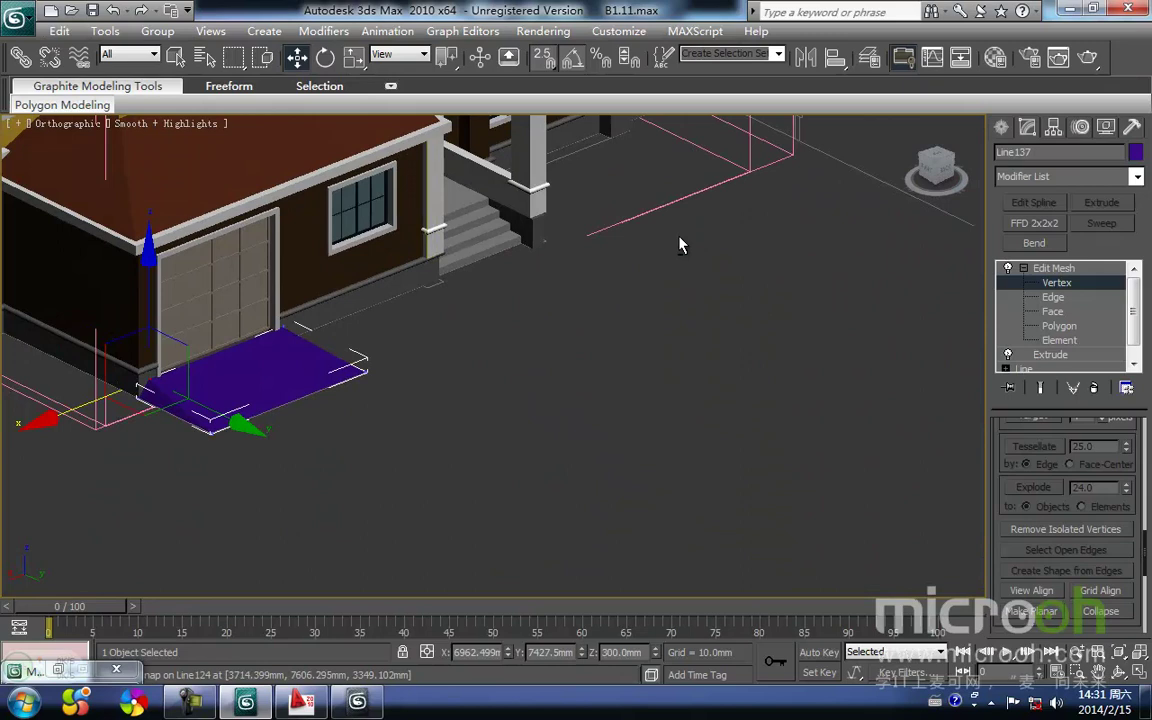
click(342, 438)
scroll(310, 418, up, 3)
middle_drag(165, 312, 476, 329)
scroll(460, 332, up, 3)
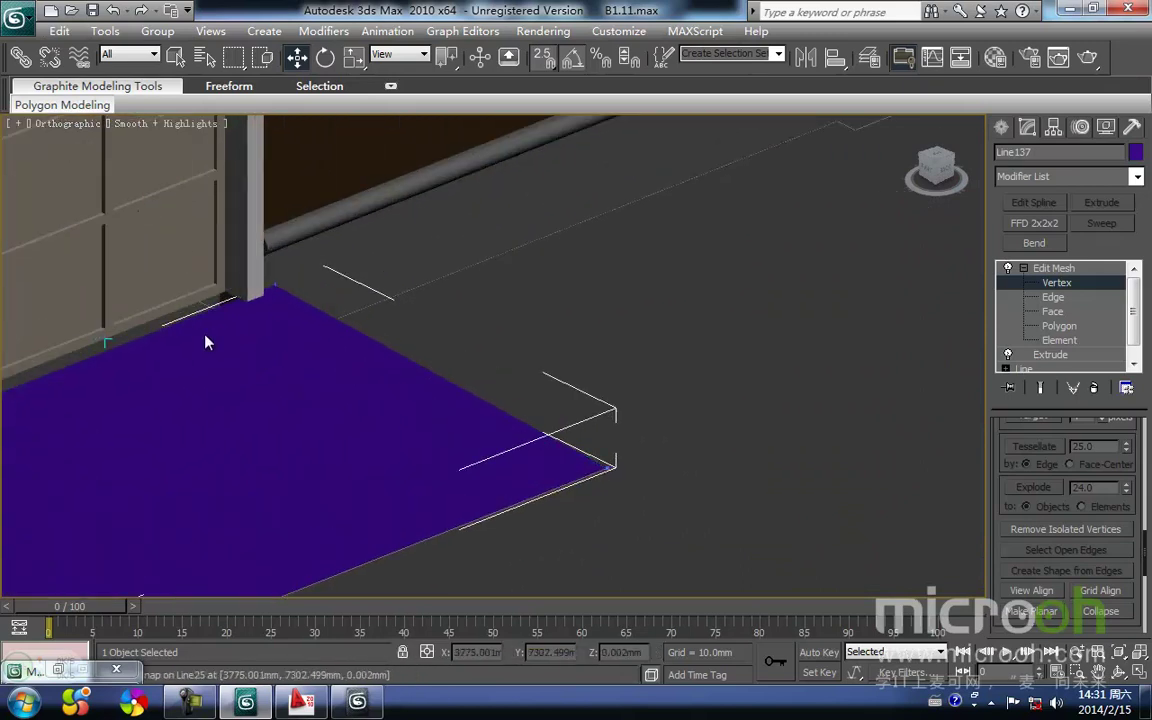
middle_drag(214, 345, 376, 339)
scroll(329, 342, down, 2)
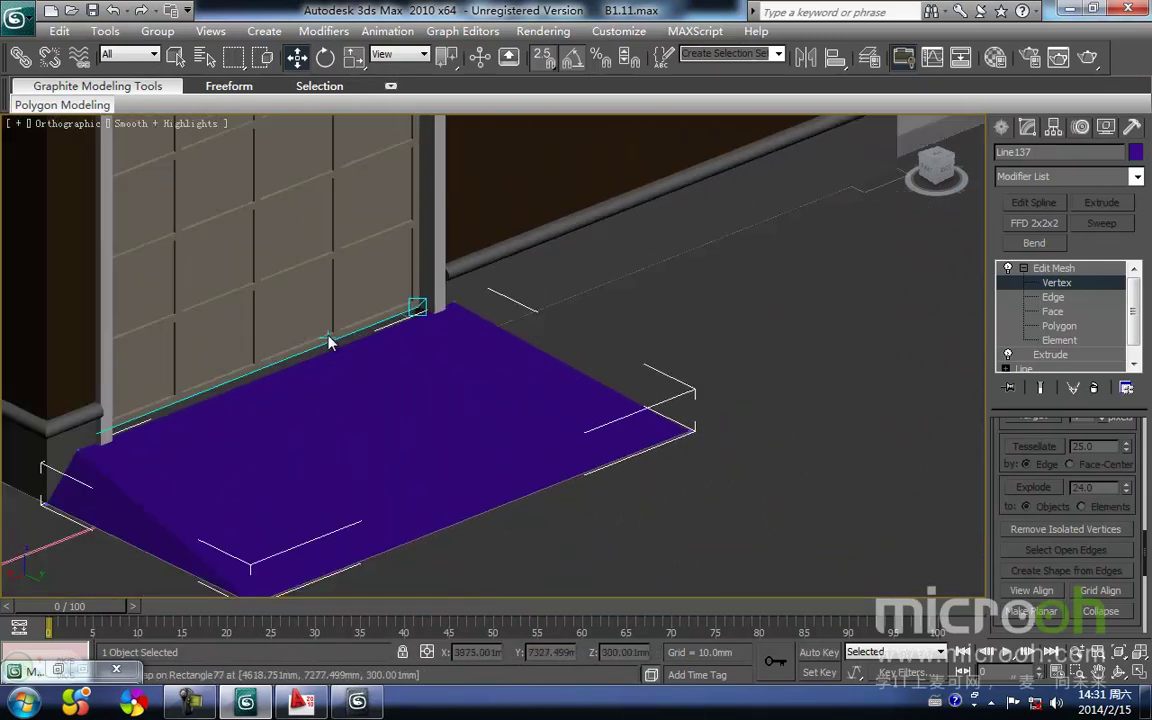
click(1055, 317)
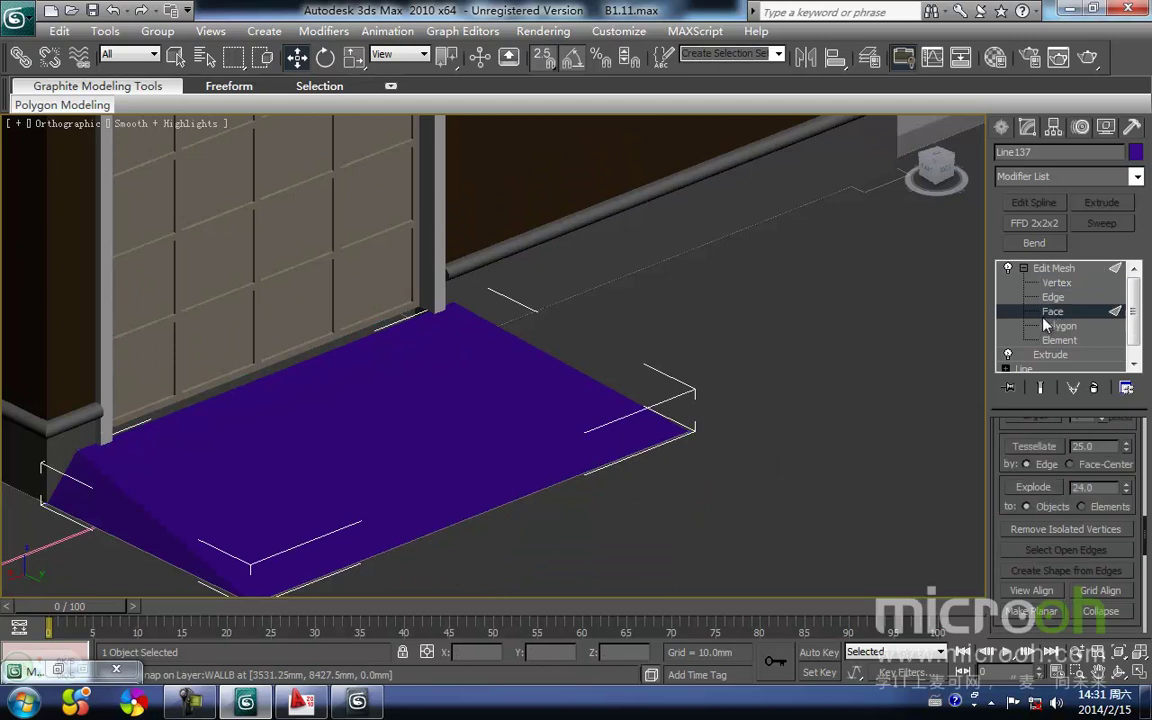
click(1056, 316)
middle_drag(496, 431, 544, 420)
middle_drag(456, 470, 512, 471)
scroll(448, 468, down, 3)
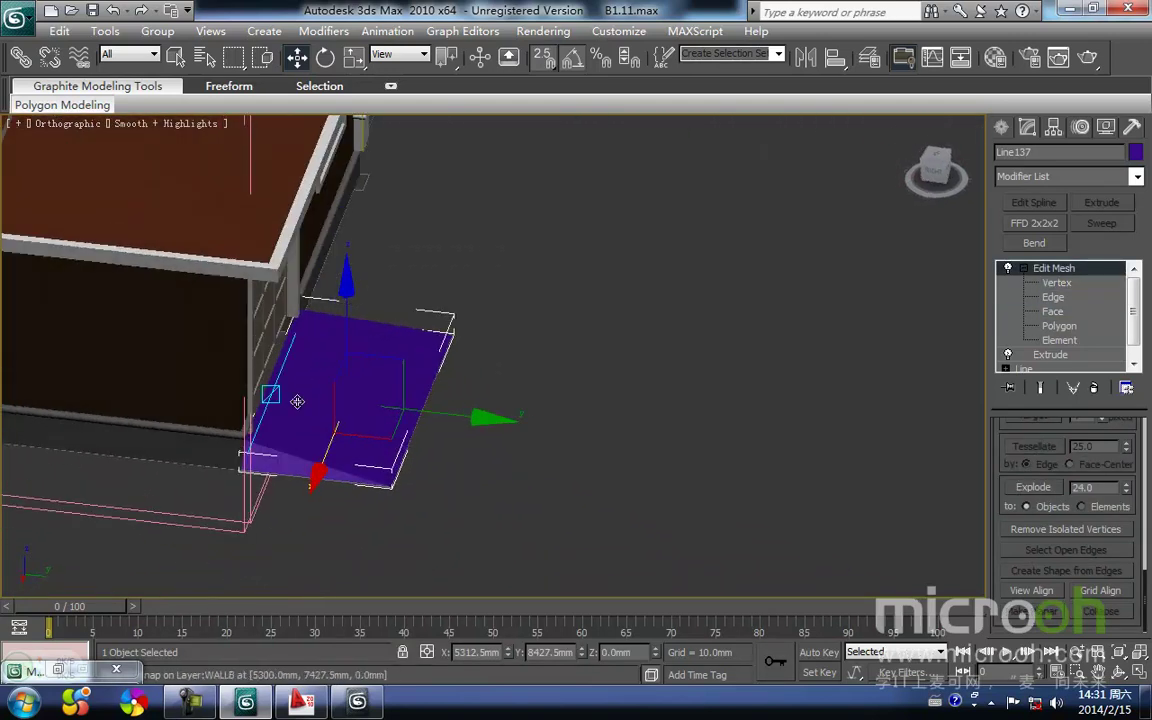
- Select the two faces on the ramp's wall side and extrude them 200 mm toward the garage door
key(F3)
alt+middle_drag(250, 430, 321, 393)
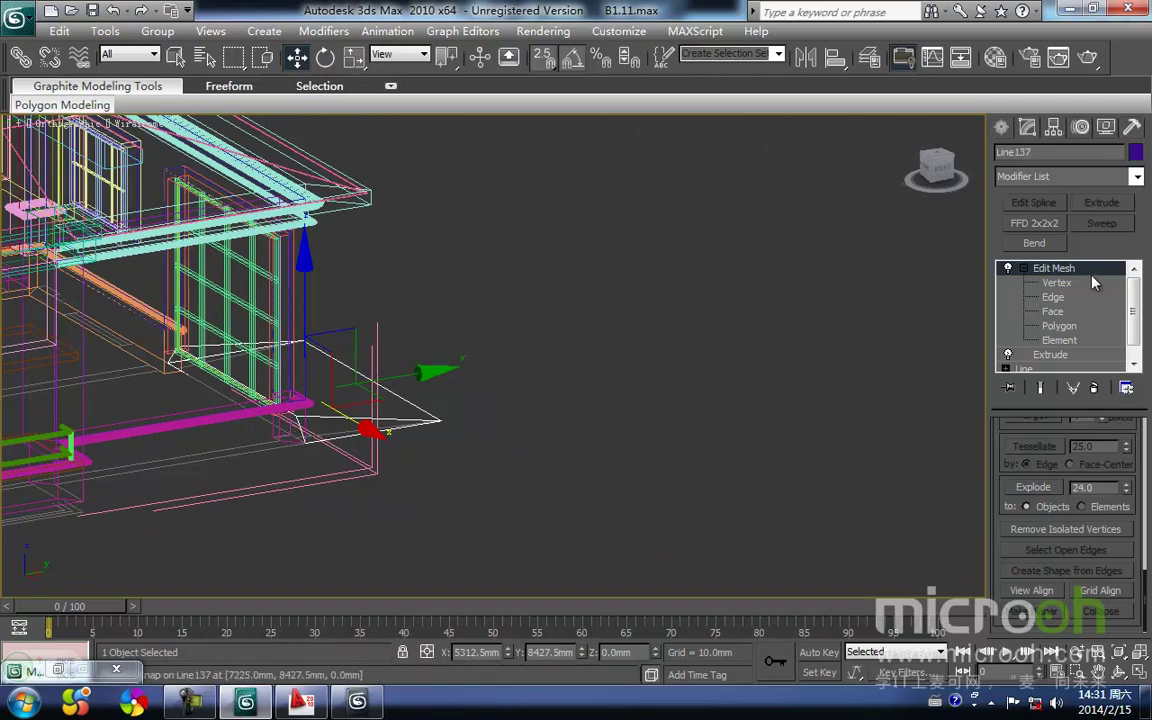
mouse_move(1131, 314)
mouse_down()
mouse_move(1130, 325)
mouse_move(1132, 312)
mouse_up()
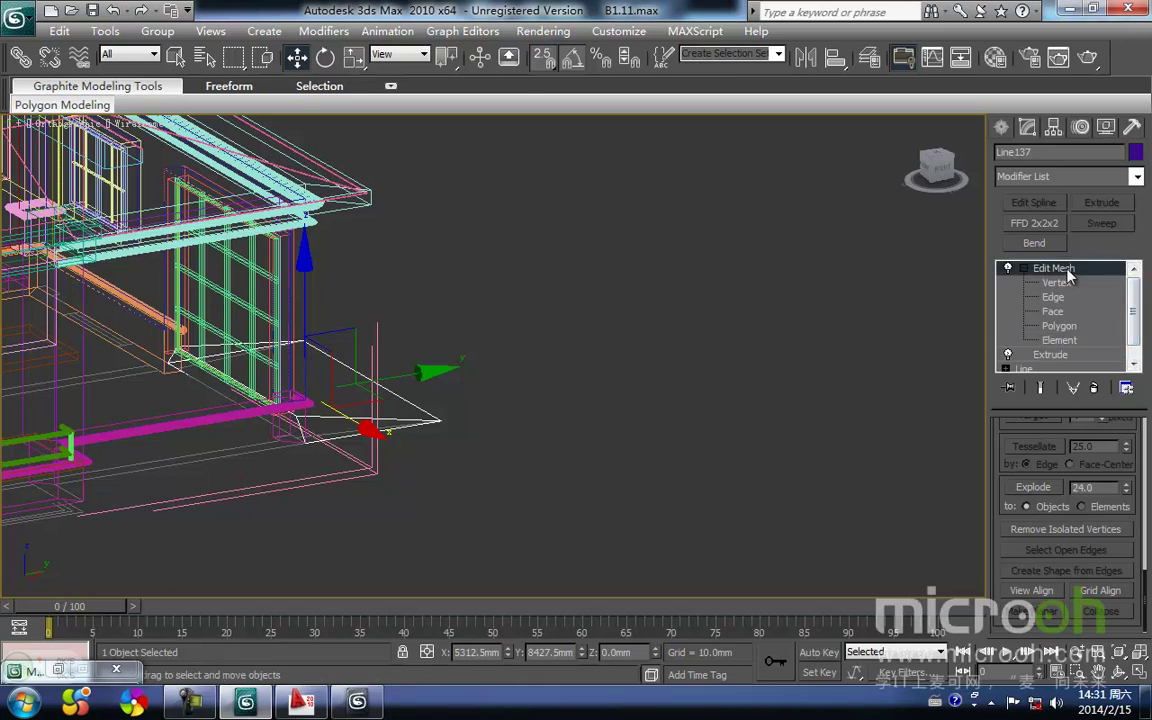
right_click(1068, 270)
click(870, 260)
scroll(416, 466, up, 4)
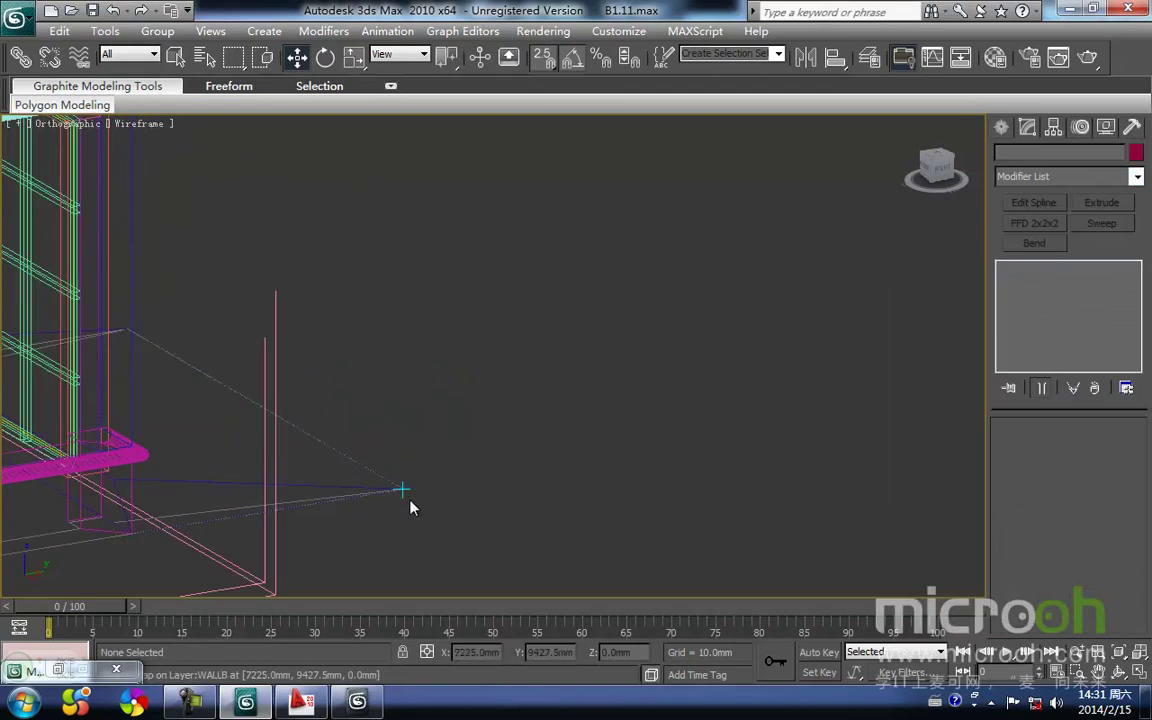
drag(417, 519, 377, 441)
middle_drag(578, 459, 713, 448)
click(1054, 313)
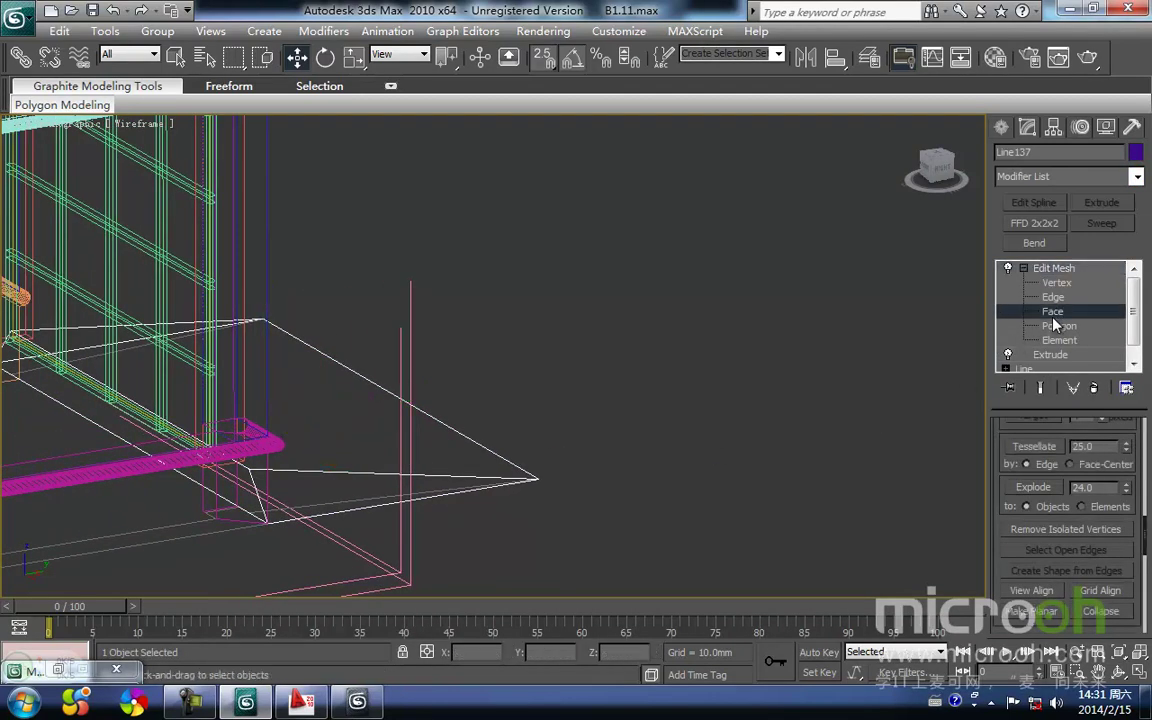
click(249, 501)
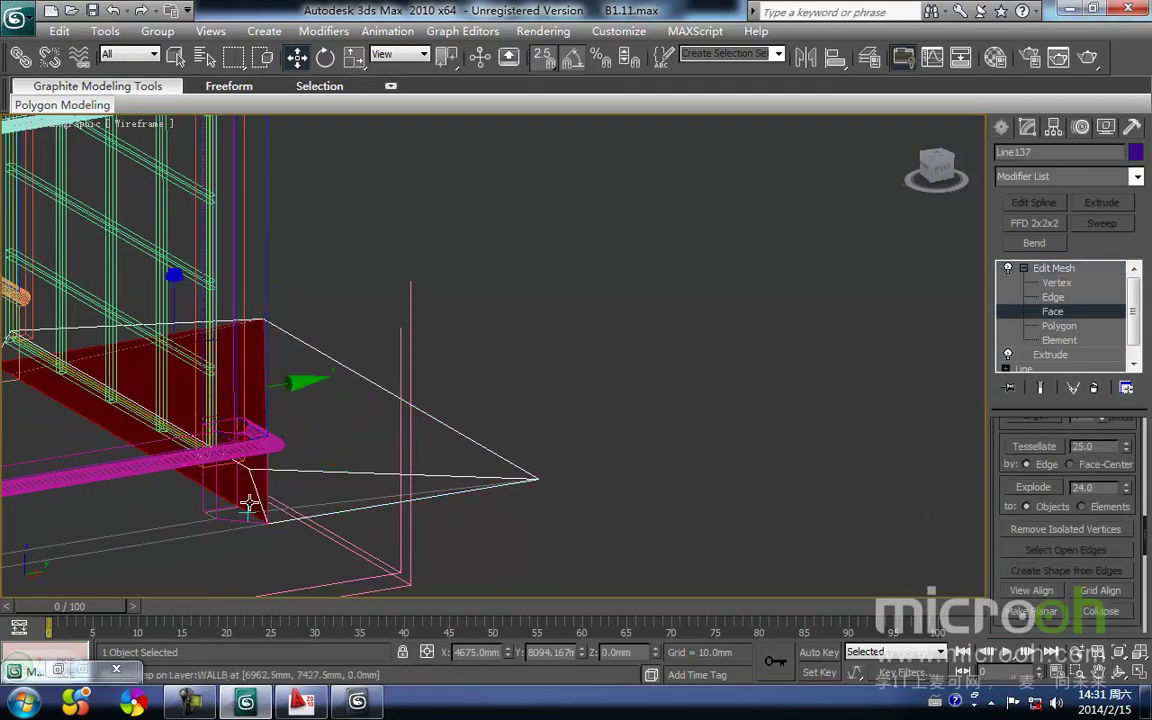
middle_drag(239, 458, 424, 474)
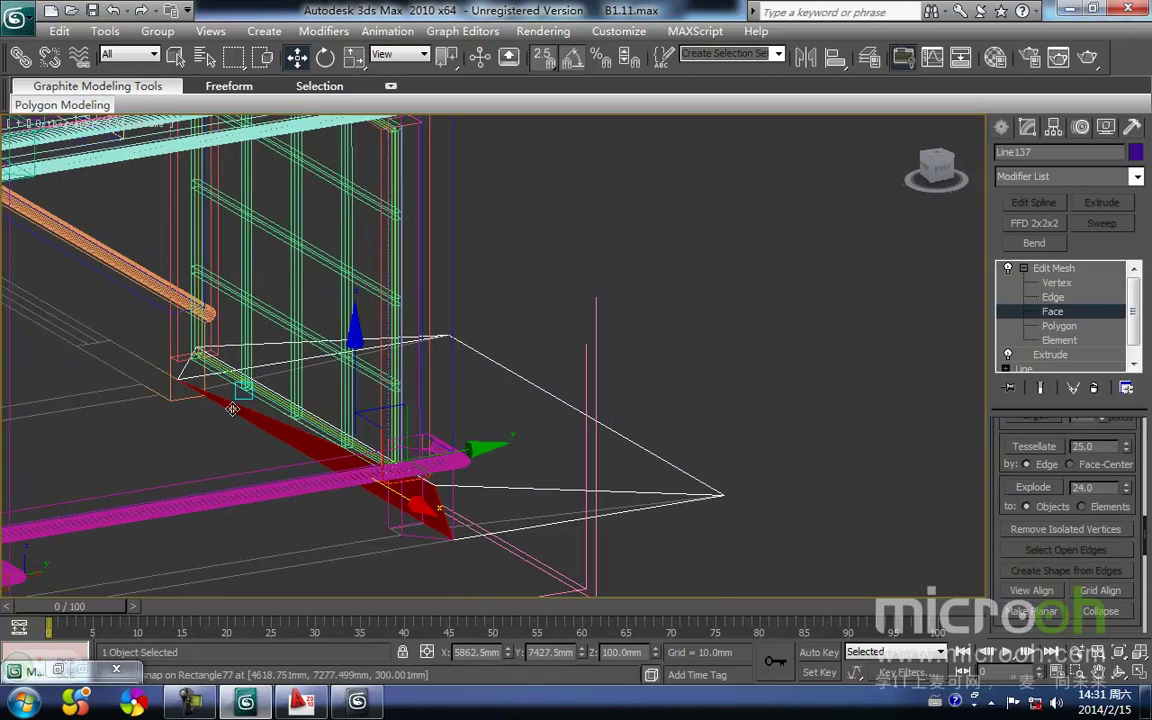
ctrl+click(242, 391)
scroll(345, 456, down, 4)
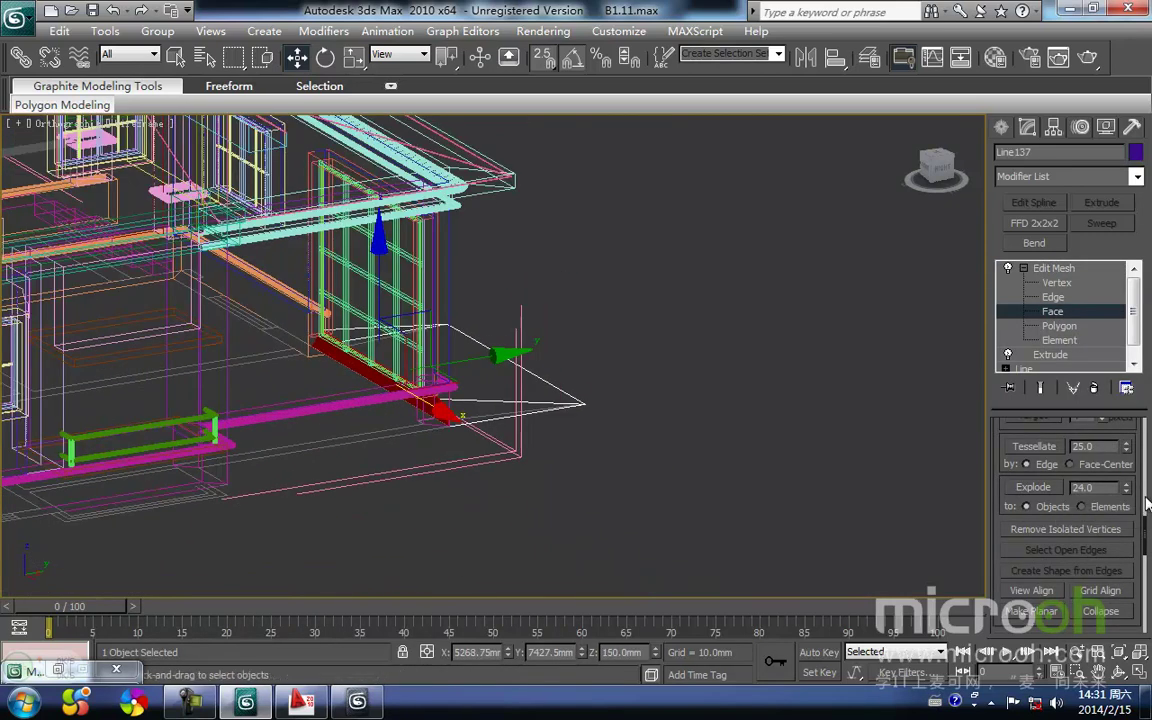
drag(1143, 529, 1151, 481)
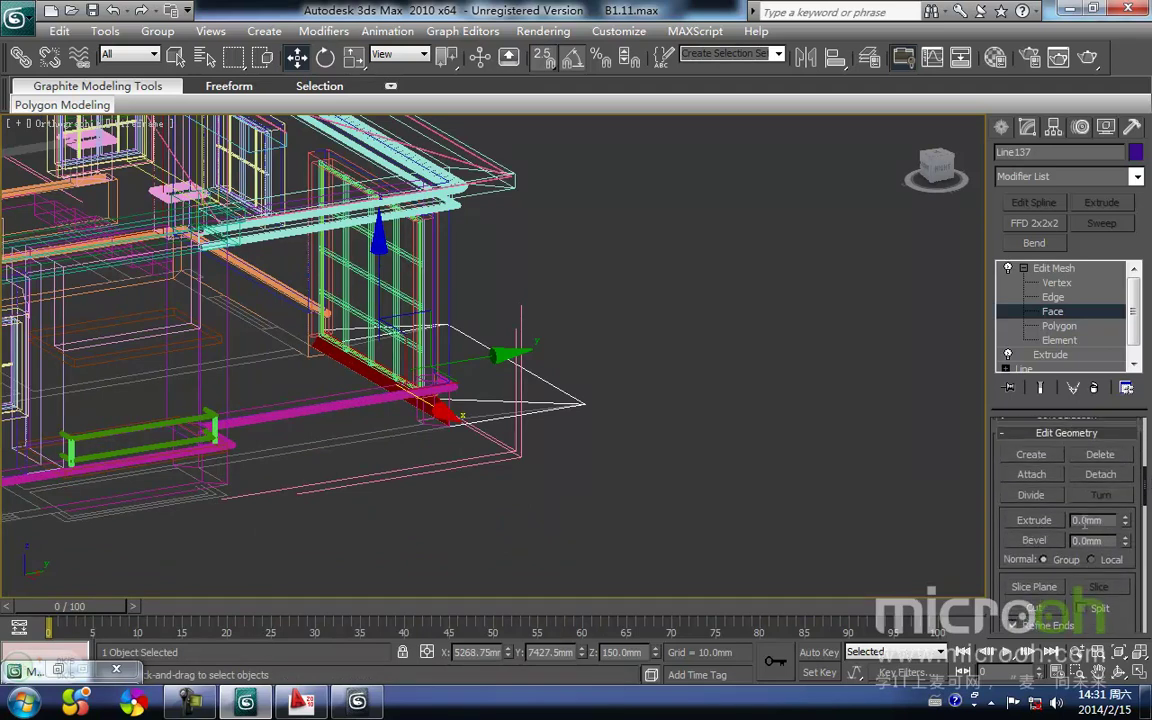
text(200)
key(Return)
- Examine the extended ramp against the garage door and check its sloping faces in the shaded view
mouse_move(563, 447)
middle_down()
mouse_move(548, 507)
mouse_move(378, 505)
middle_up()
key(F3)
scroll(612, 432, up, 5)
middle_drag(600, 430, 320, 438)
scroll(551, 392, down, 2)
alt+middle_drag(550, 393, 585, 389)
click(1065, 269)
click(1065, 311)
scroll(788, 480, down, 3)
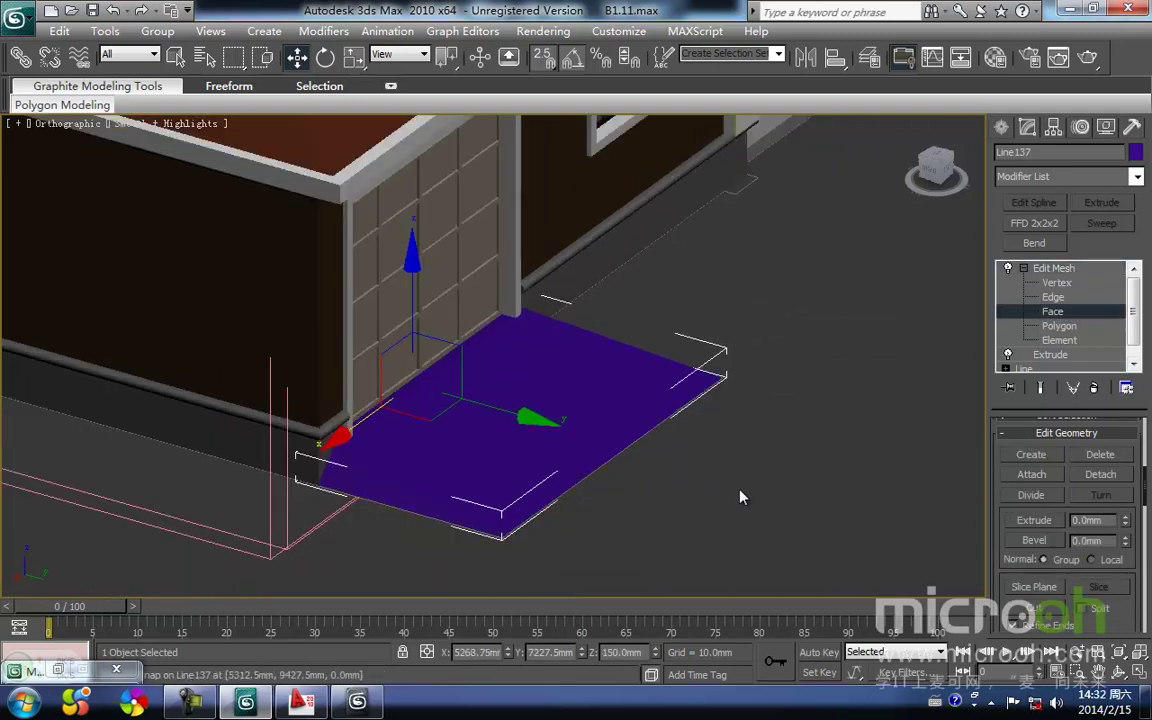
click(517, 452)
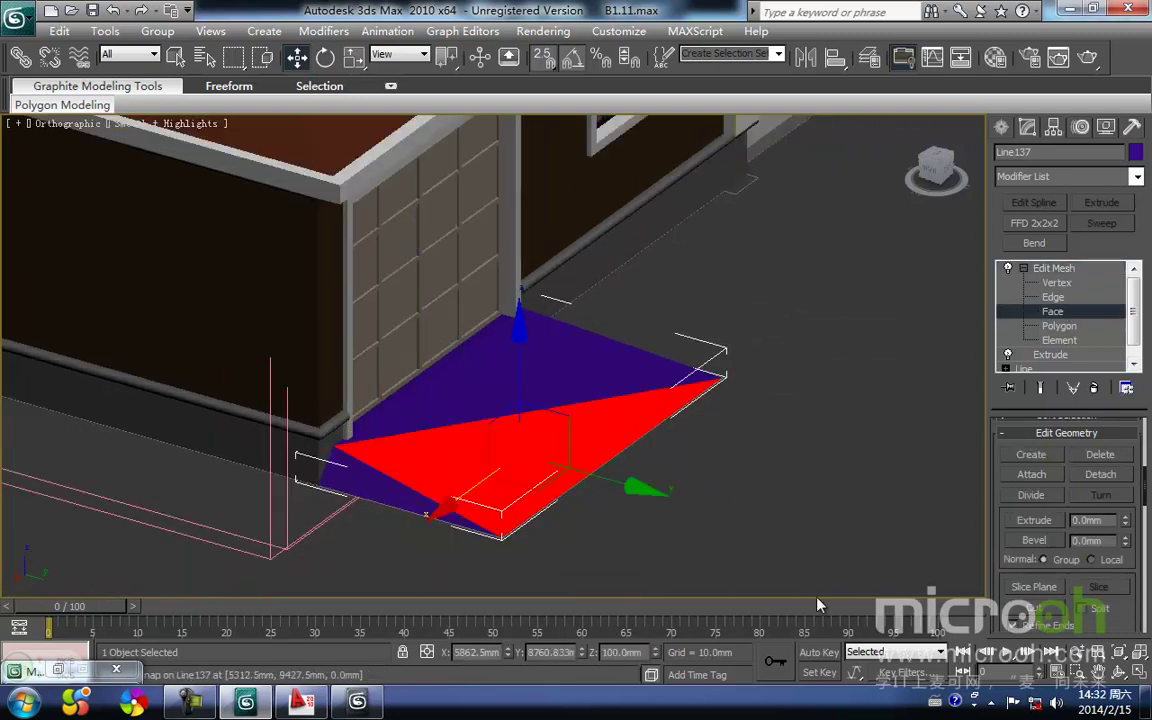
click(866, 607)
key(1)
key(1)
- Select the ramp and name an unused material slot 车库入口斜面
click(701, 505)
click(551, 420)
key(m)
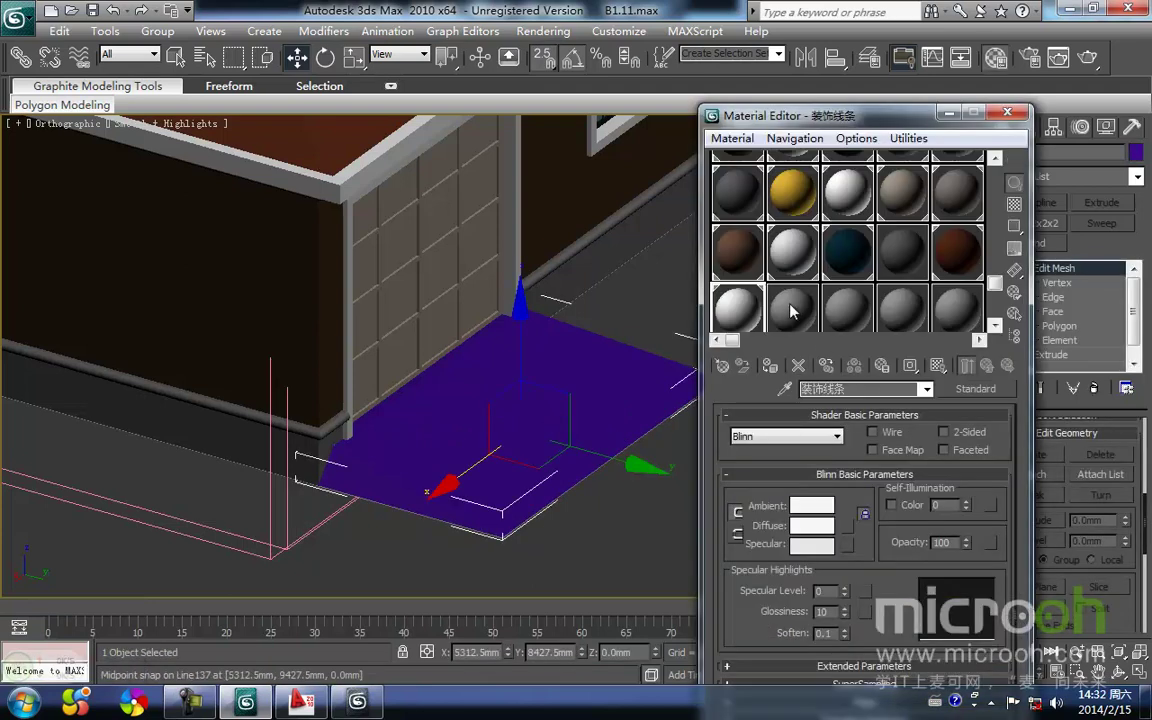
click(792, 311)
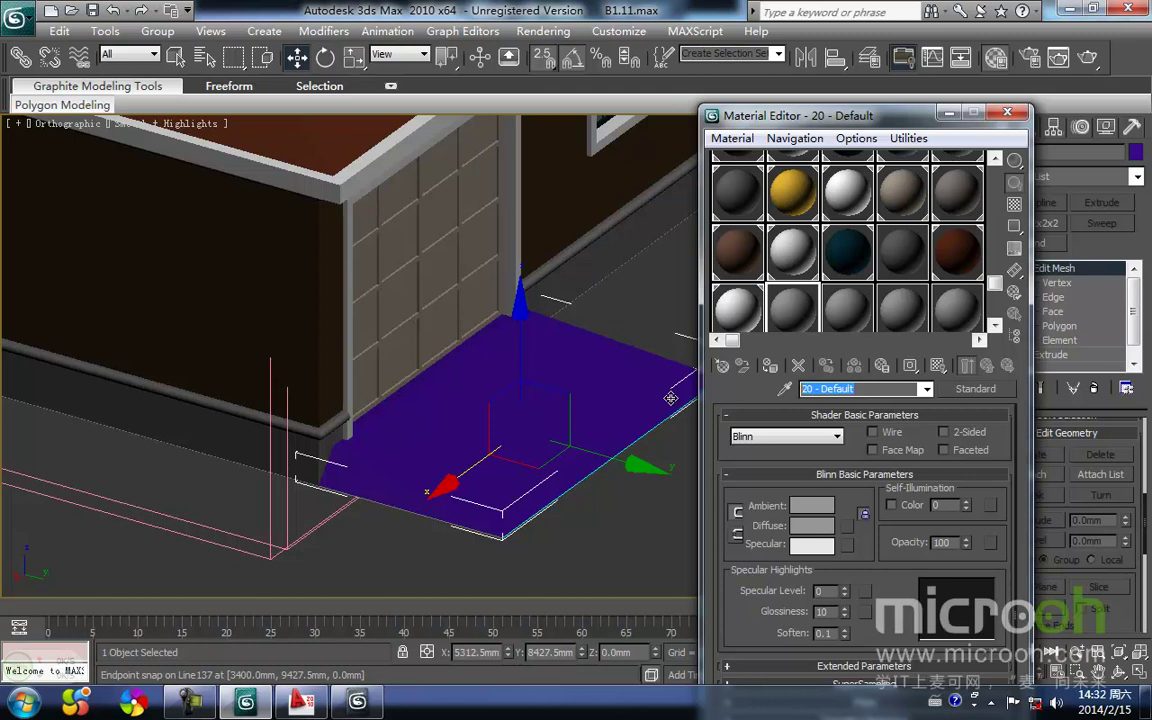
text(车库)
key(Return)
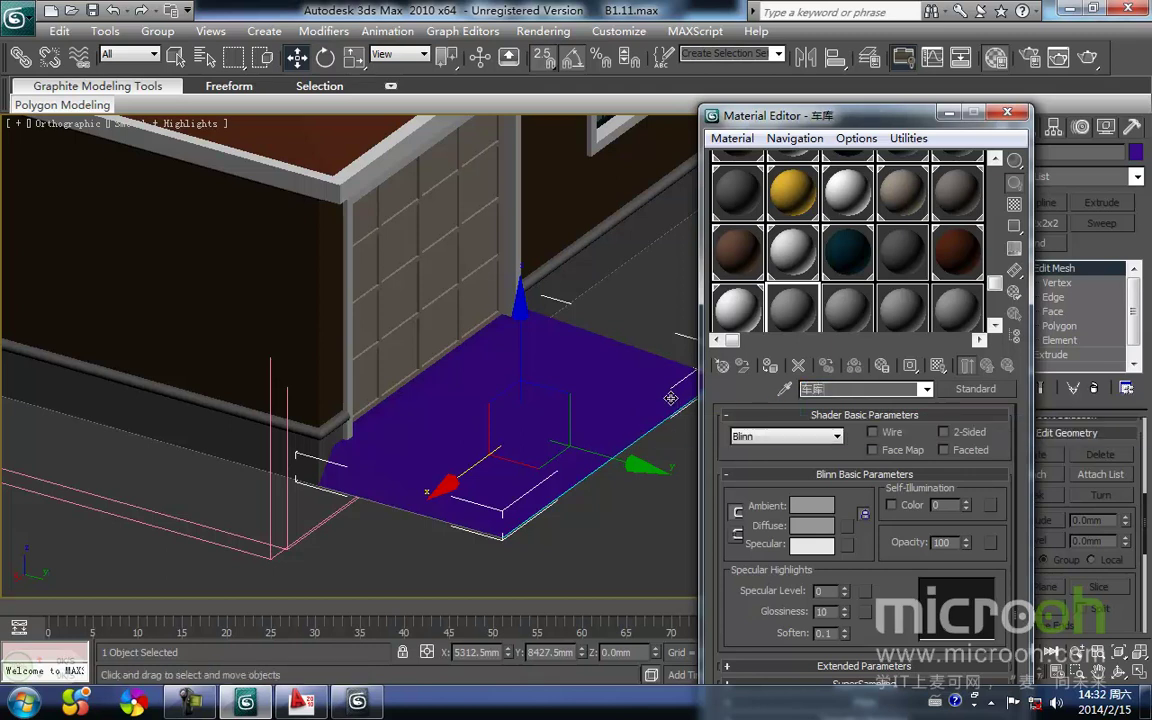
text(ruk)
key(space)
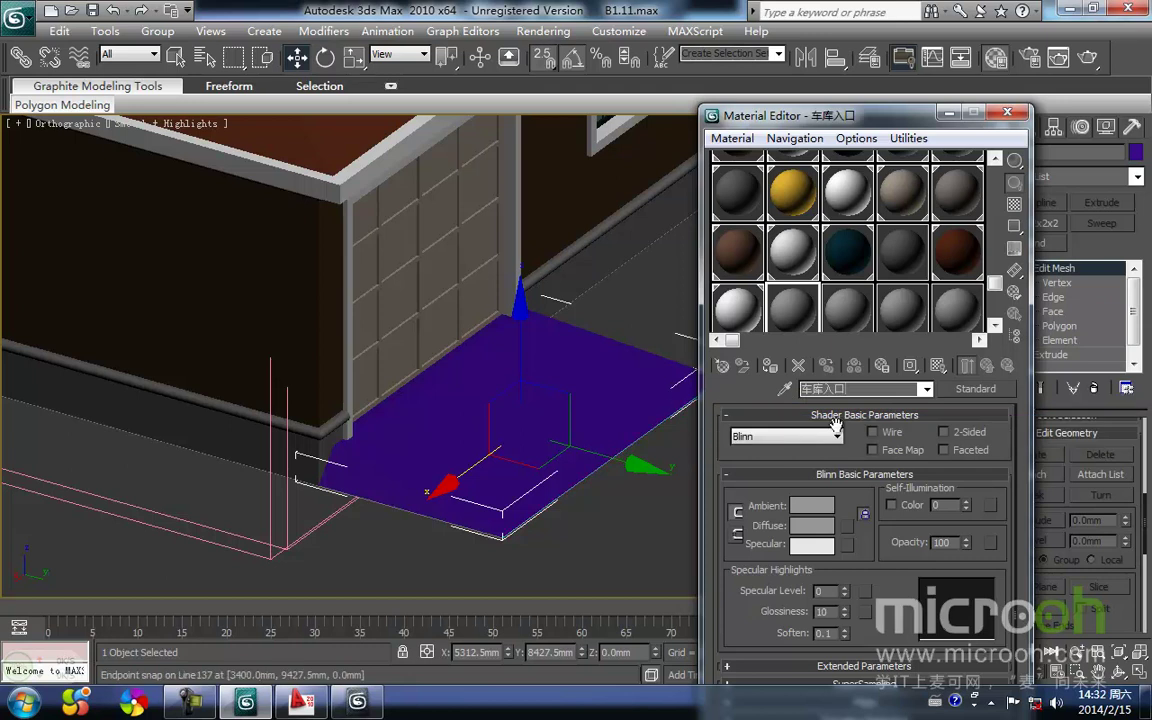
text(xiemian)
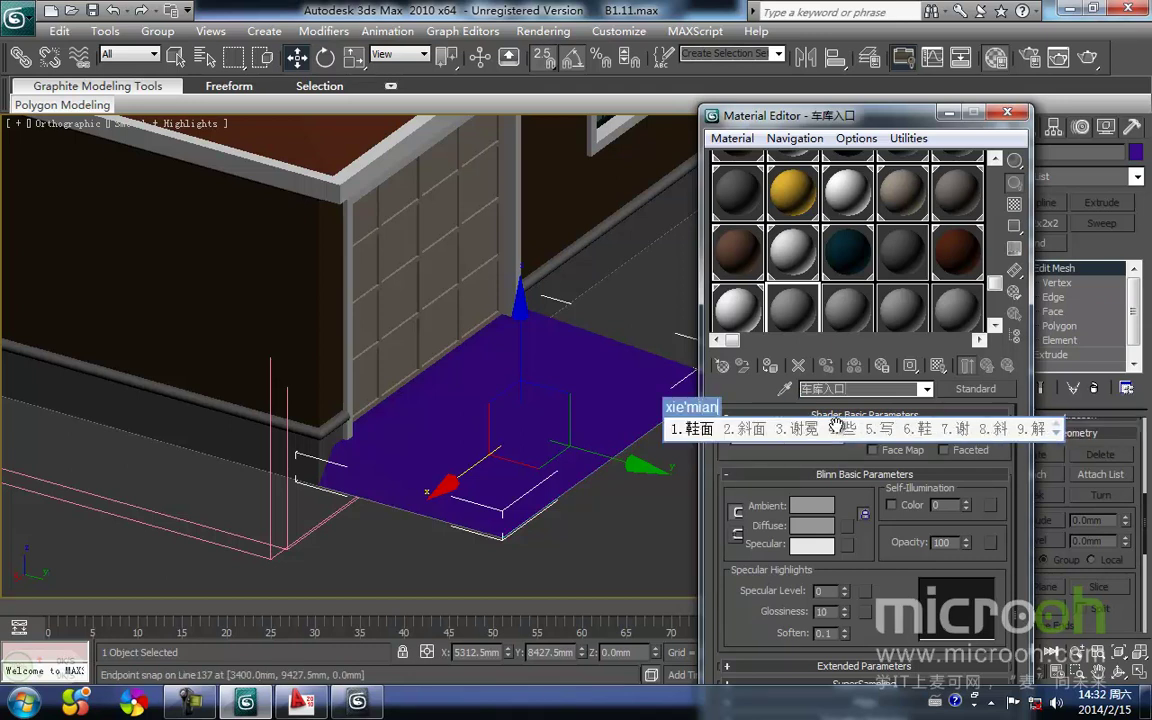
text(2)
key(Return)
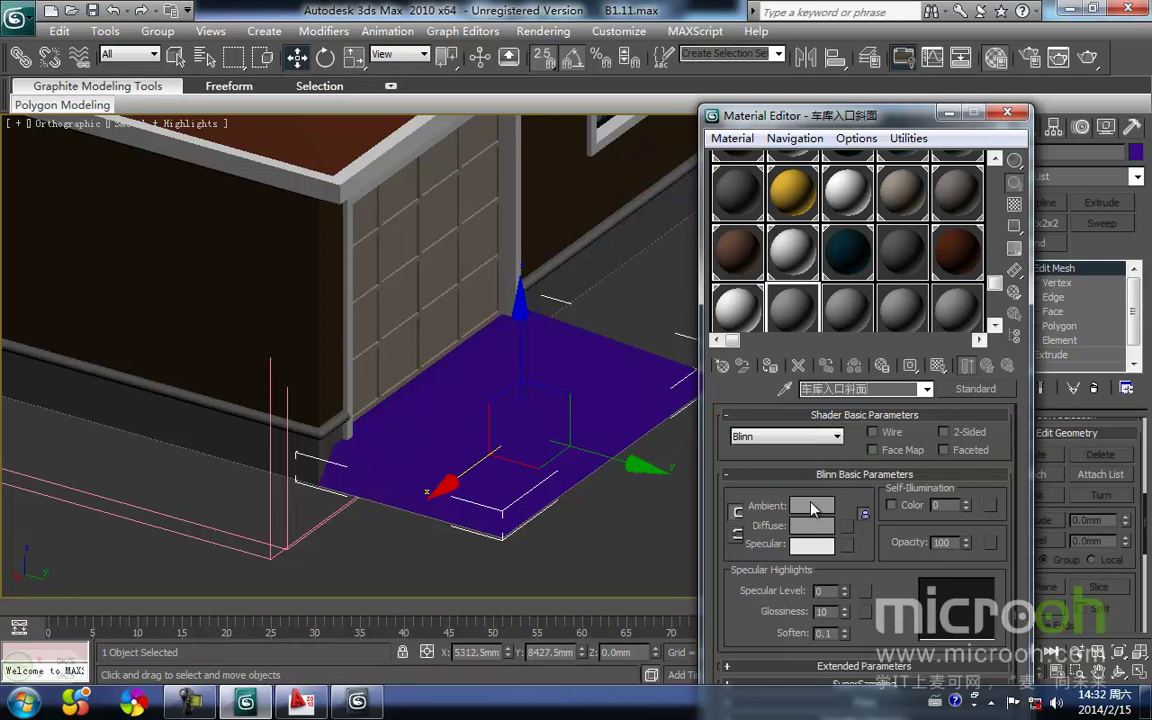
- Set the material's ambient colour to a dark grey of about 94 and assign the material to the ramp
click(811, 506)
drag(530, 195, 530, 164)
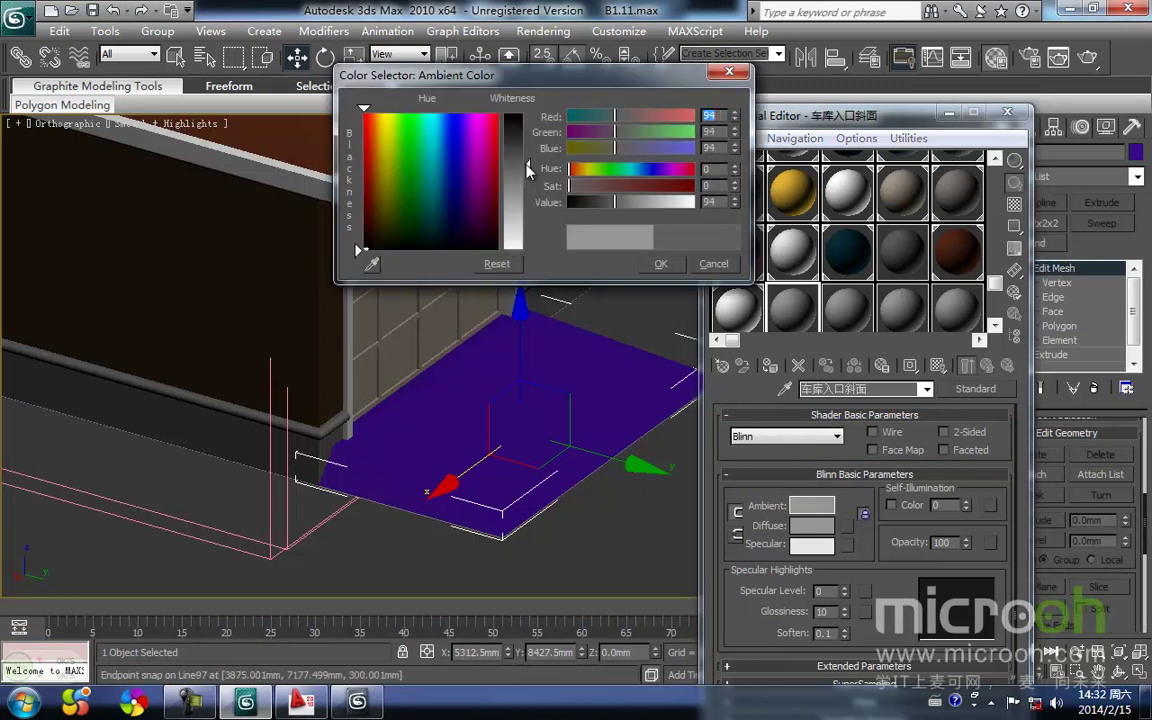
click(660, 265)
click(769, 367)
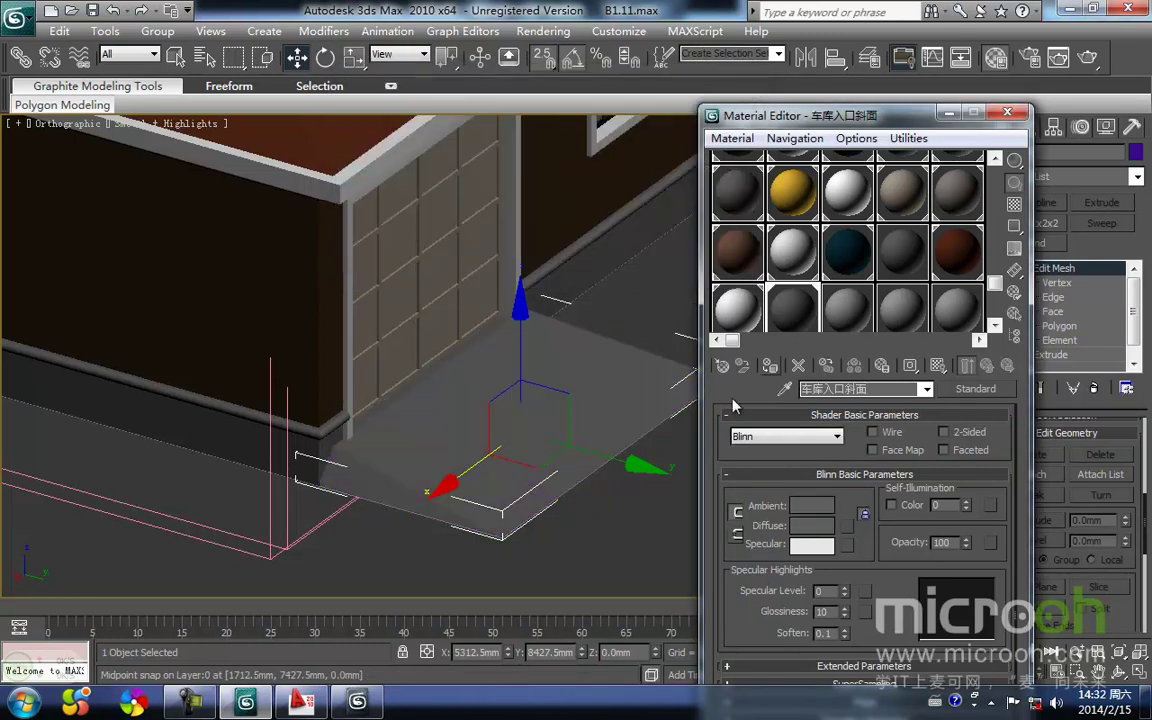
- Deselect the ramp, minimise the Material Editor and examine the whole villa from the garage and entrance side
click(617, 547)
click(948, 114)
scroll(671, 363, down, 10)
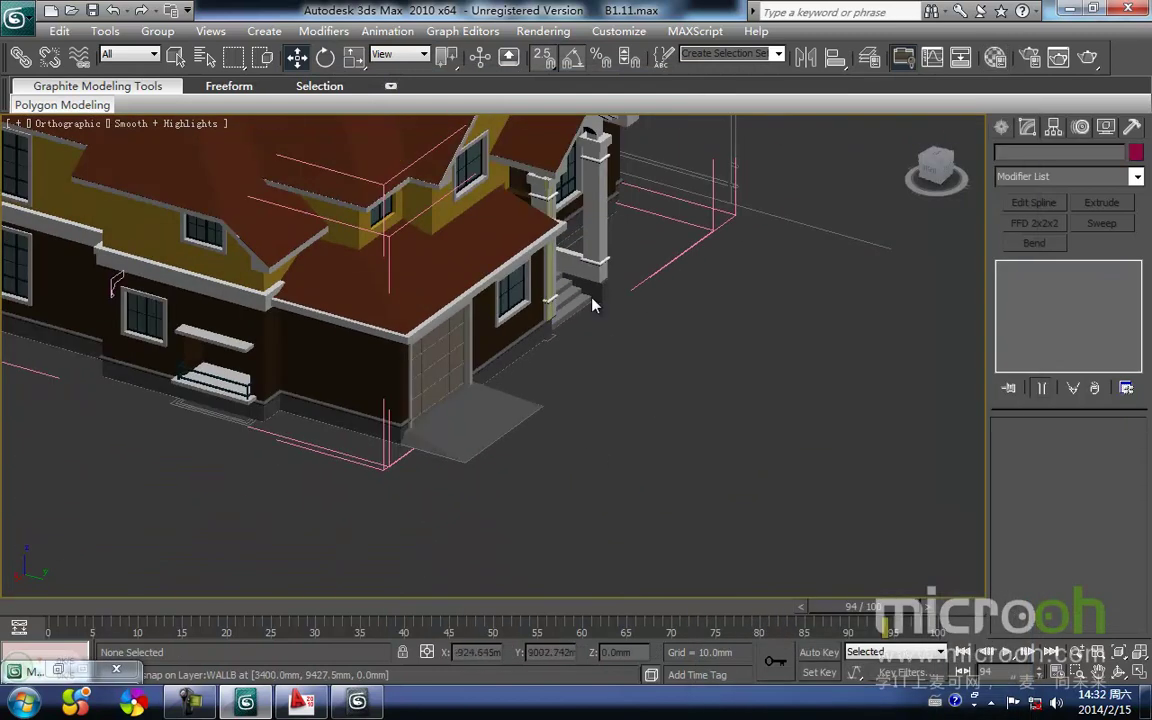
alt+middle_drag(617, 415, 405, 392)
middle_drag(685, 378, 753, 411)
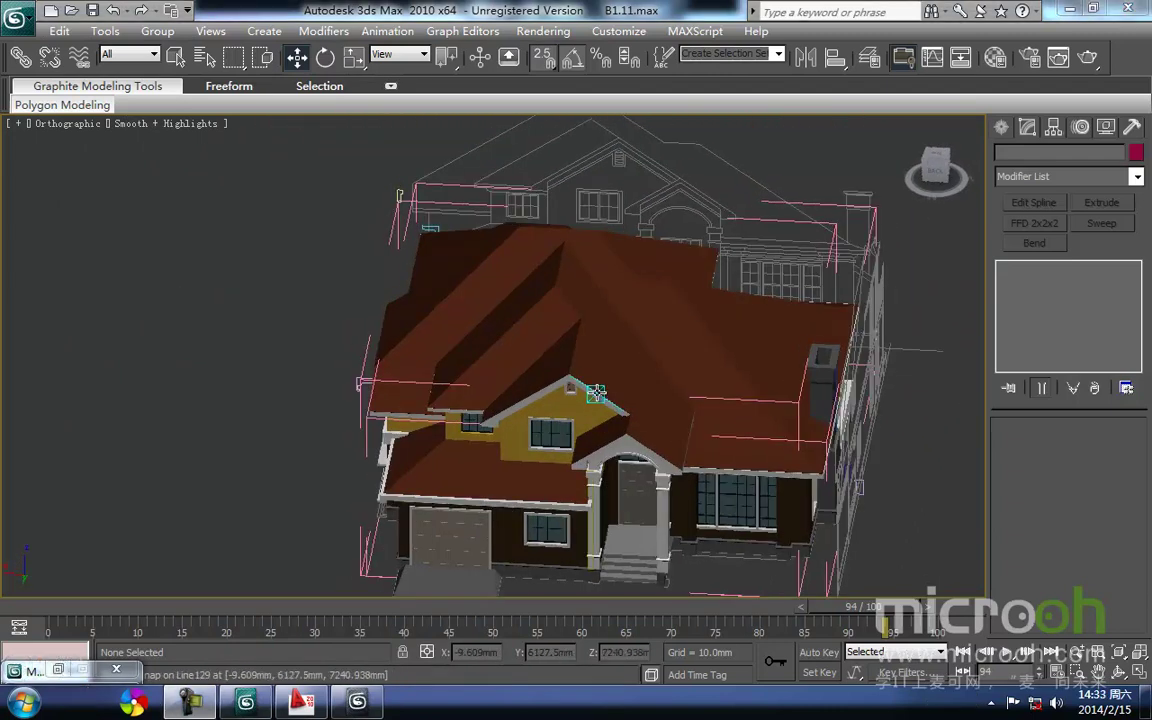
mouse_move(619, 360)
middle_down()
mouse_move(527, 419)
mouse_move(478, 424)
middle_up()
- Select the roof and upper-storey objects in the front wireframe view and hide them
key(t)
scroll(479, 423, down, 2)
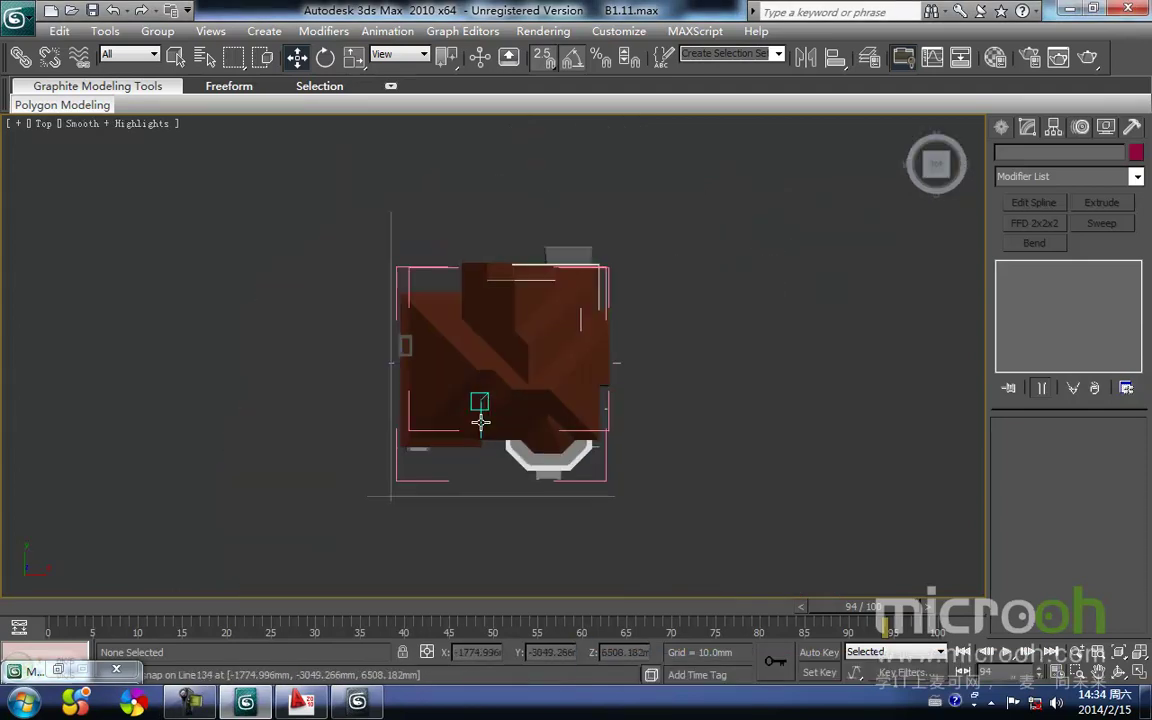
key(F3)
scroll(503, 394, up, 4)
key(f)
scroll(509, 386, down, 5)
drag(730, 388, 84, 150)
right_click(467, 322)
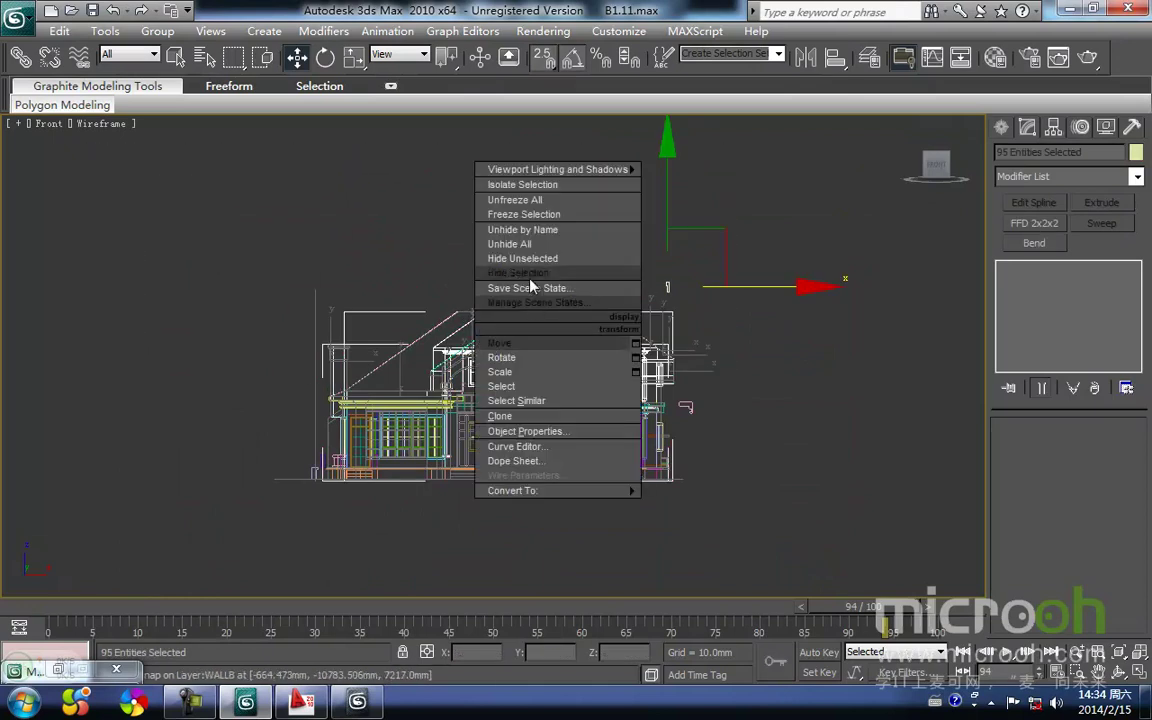
click(532, 288)
key(t)
scroll(470, 360, up, 5)
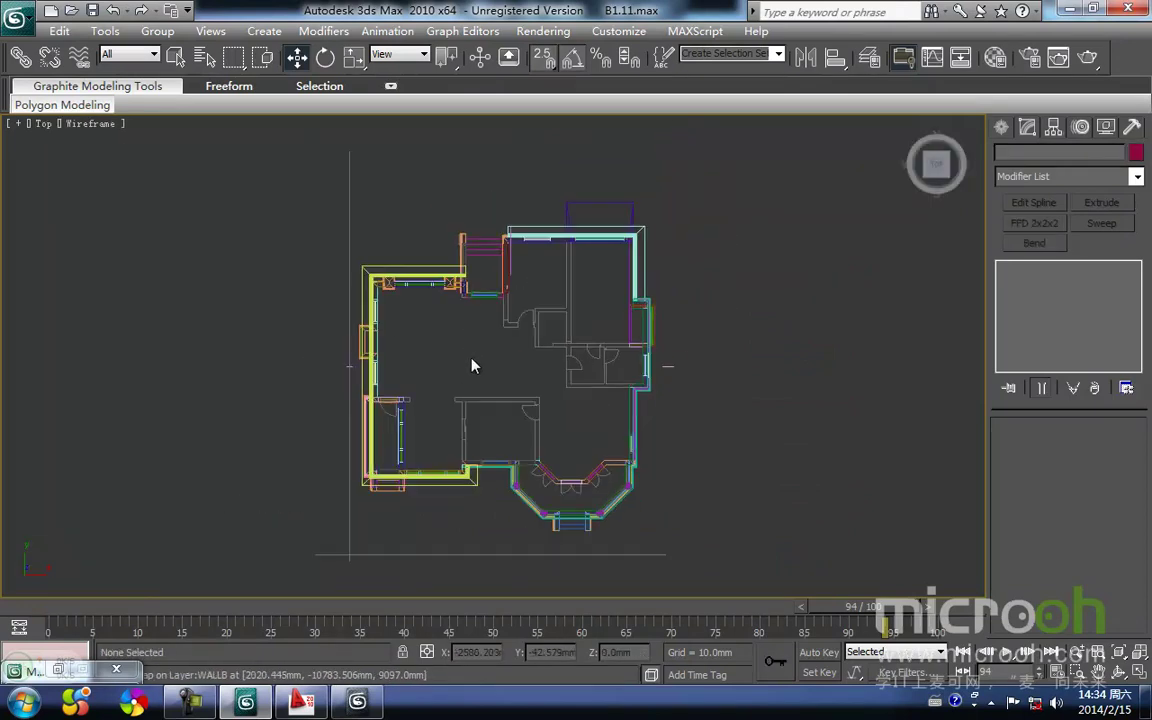
- Start a Line outline at the inner wall corner beside the pilastered window and trace along the side wall to the small porch's partition
scroll(425, 389, up, 2)
mouse_move(325, 280)
middle_down()
mouse_move(335, 316)
mouse_move(398, 395)
mouse_move(463, 357)
middle_up()
scroll(340, 322, up, 2)
key(F3)
key(F3)
middle_drag(355, 407, 363, 327)
right_click(360, 345)
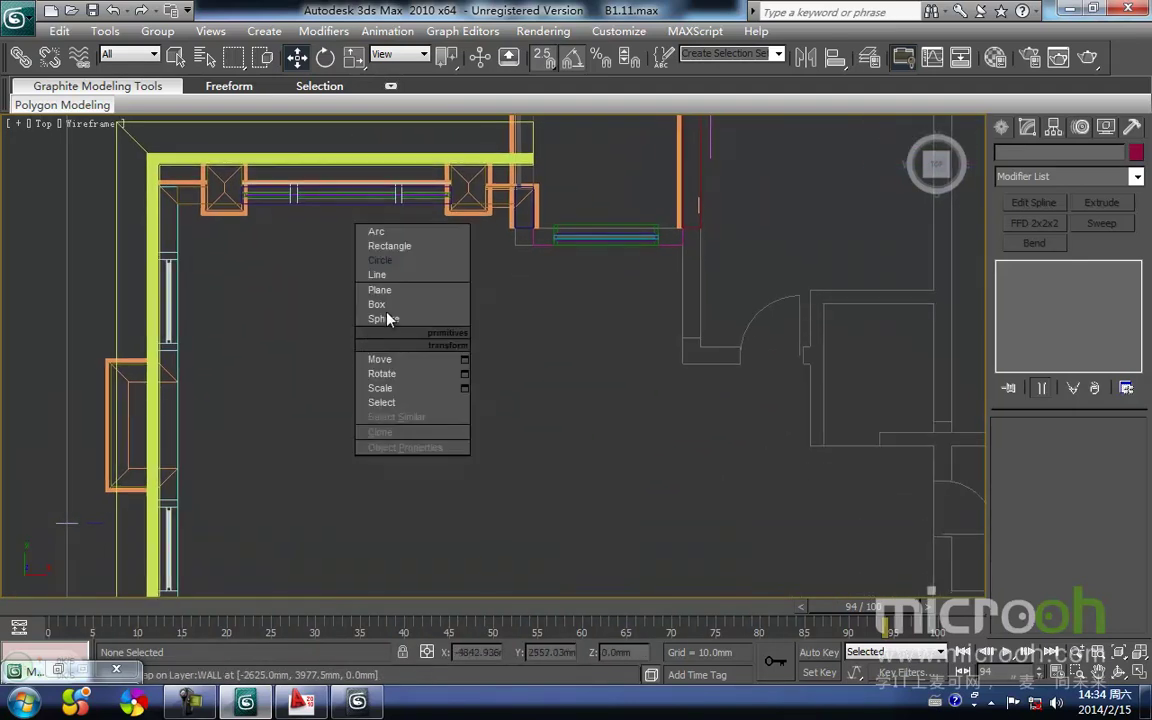
click(407, 275)
scroll(171, 209, up, 2)
middle_drag(171, 208, 333, 371)
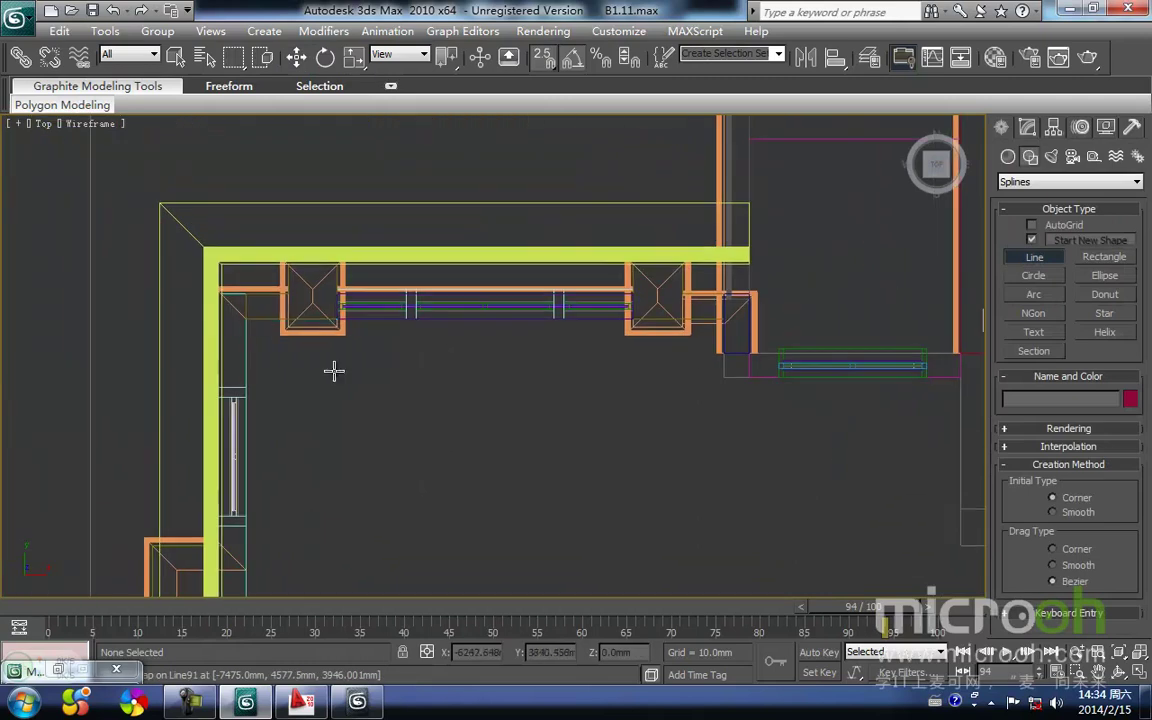
click(237, 318)
scroll(483, 380, down, 4)
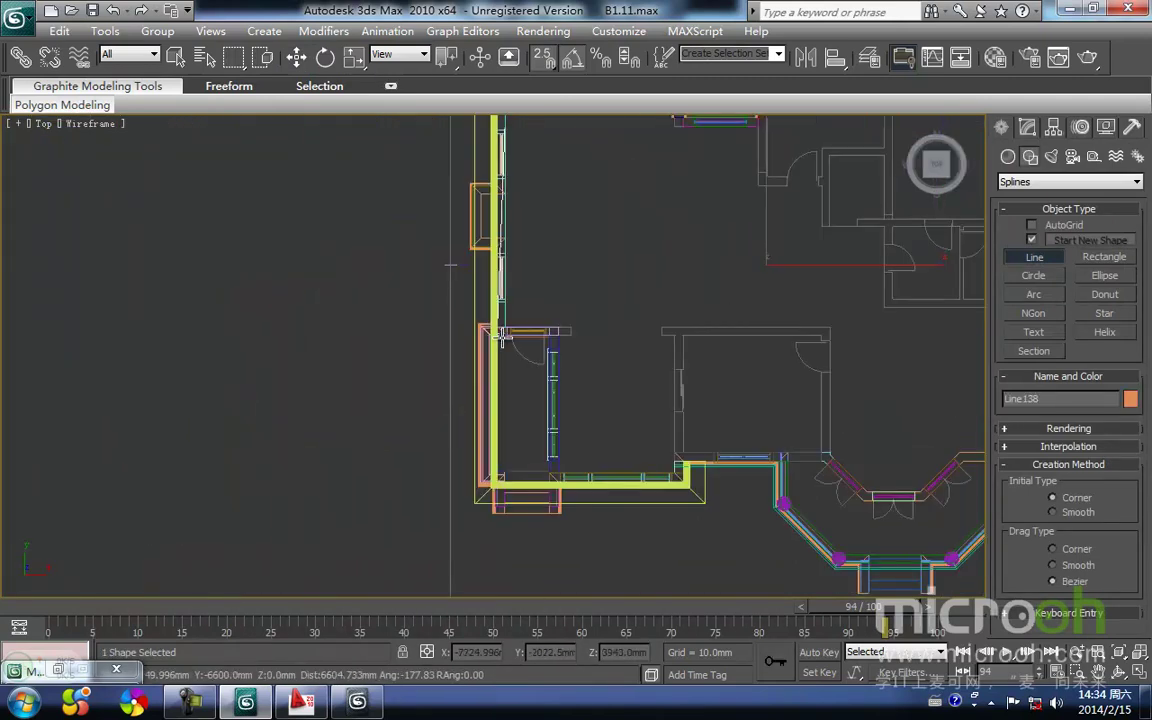
scroll(495, 350, up, 3)
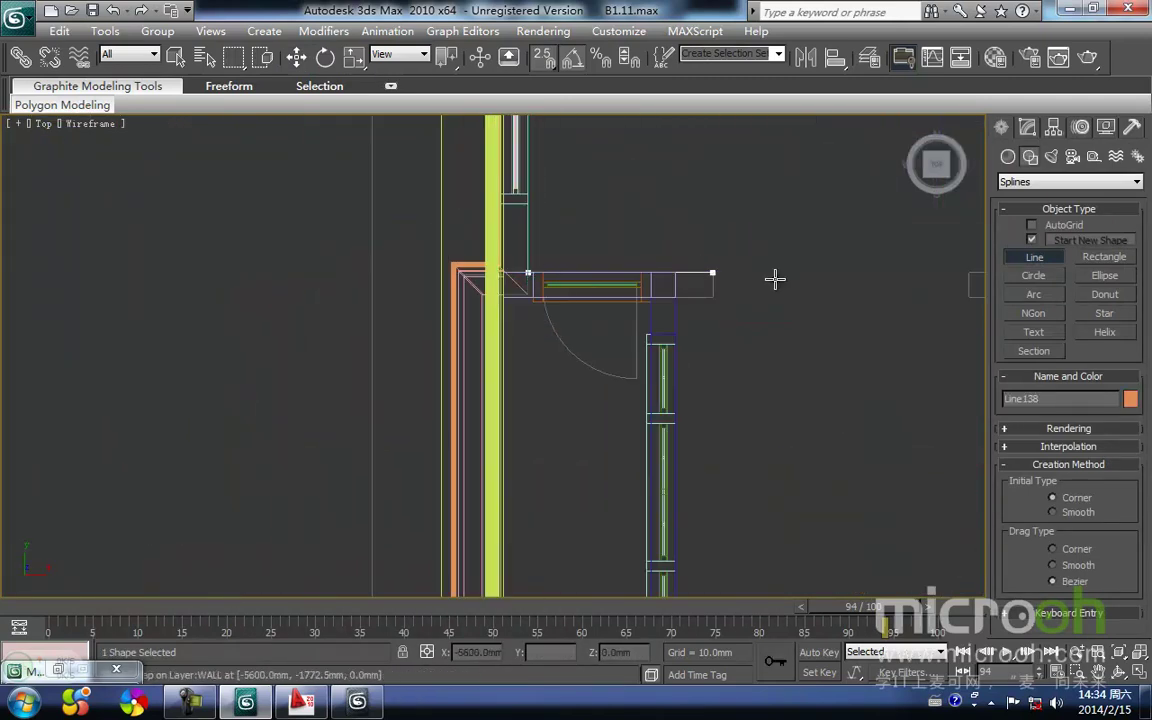
middle_drag(765, 278, 517, 361)
scroll(425, 360, up, 2)
click(397, 351)
- Continue the outline along the porch wall and the three-part window wall, then around the stepped corner beside it
middle_drag(466, 479, 491, 355)
scroll(491, 355, down, 3)
scroll(478, 500, up, 3)
middle_drag(480, 503, 514, 396)
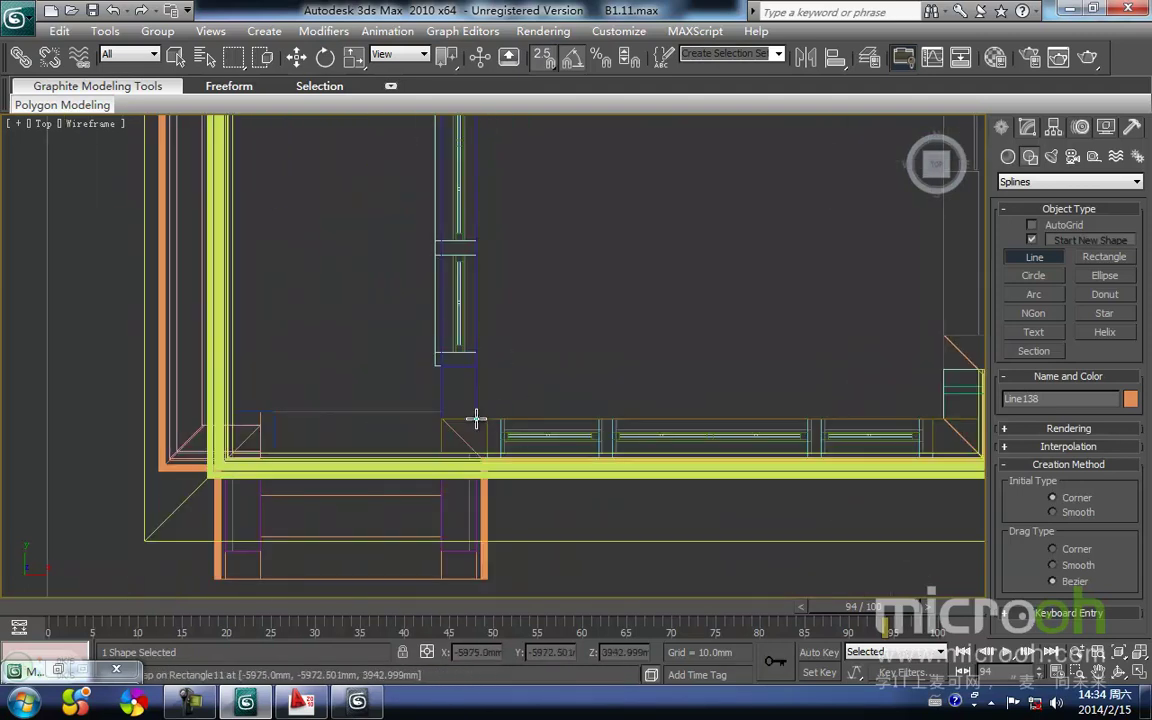
key(i)
scroll(679, 342, down, 2)
key(i)
scroll(618, 400, up, 4)
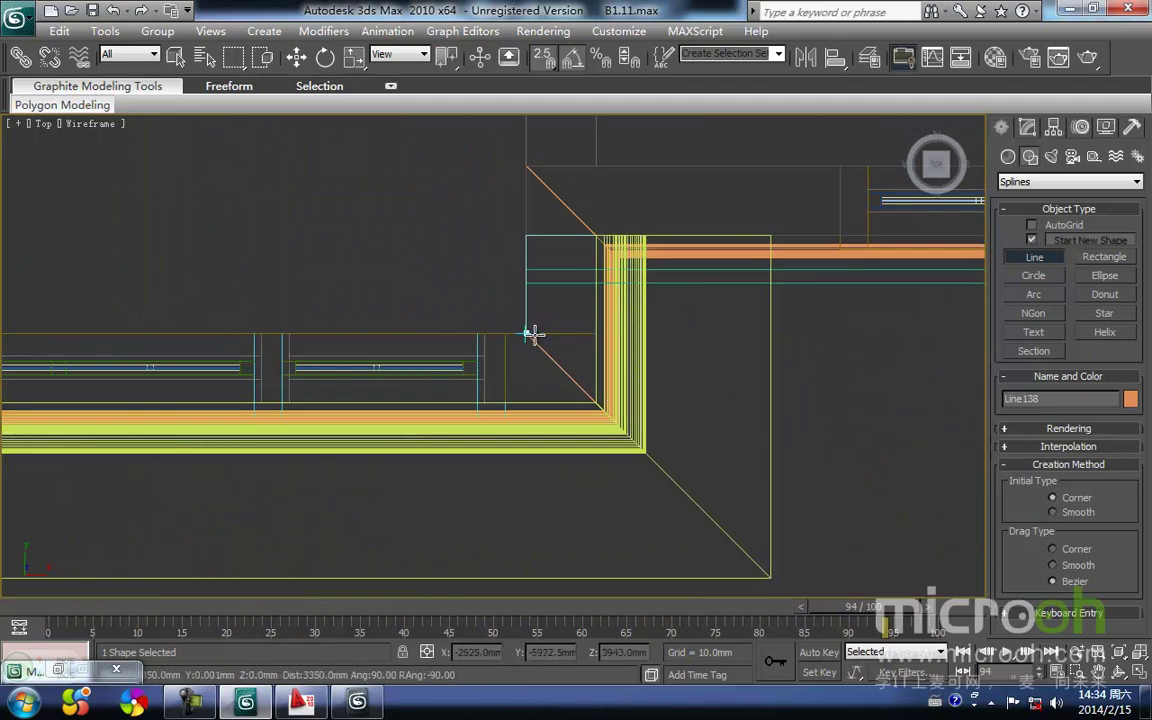
click(524, 335)
key(i)
scroll(494, 355, down, 2)
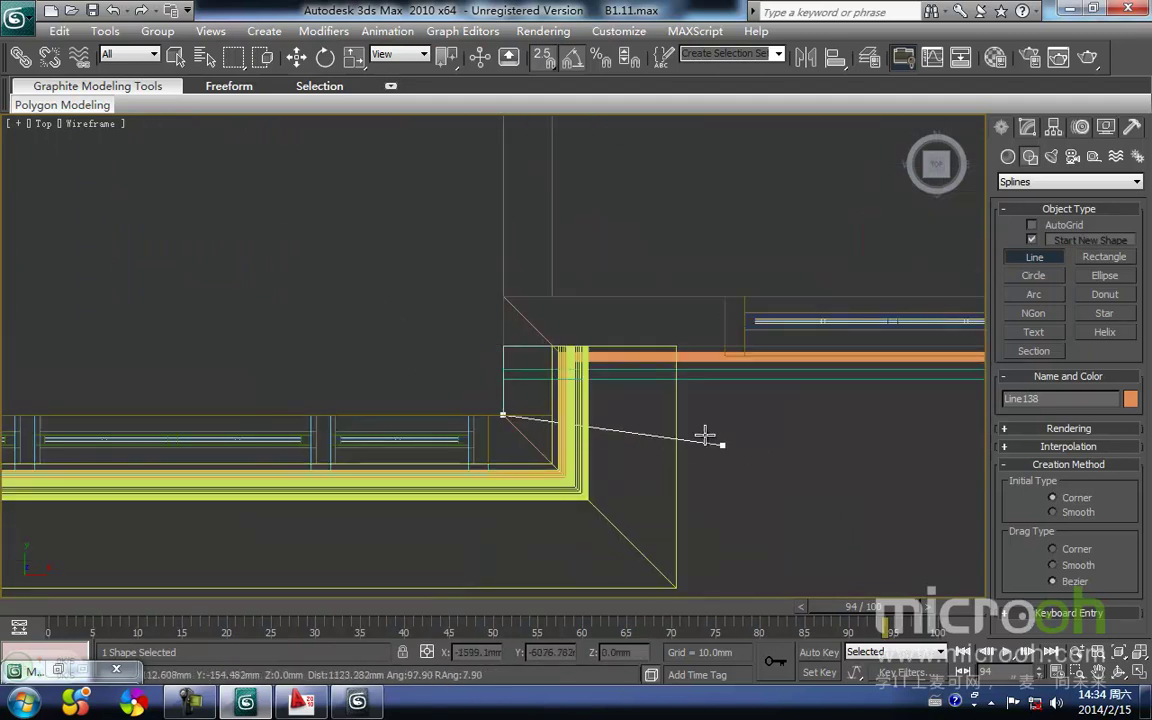
click(504, 297)
- Trace the outline along the inner faces of the angled door bay behind the octagonal terrace to the side wall corner
key(i)
scroll(524, 365, down, 2)
key(i)
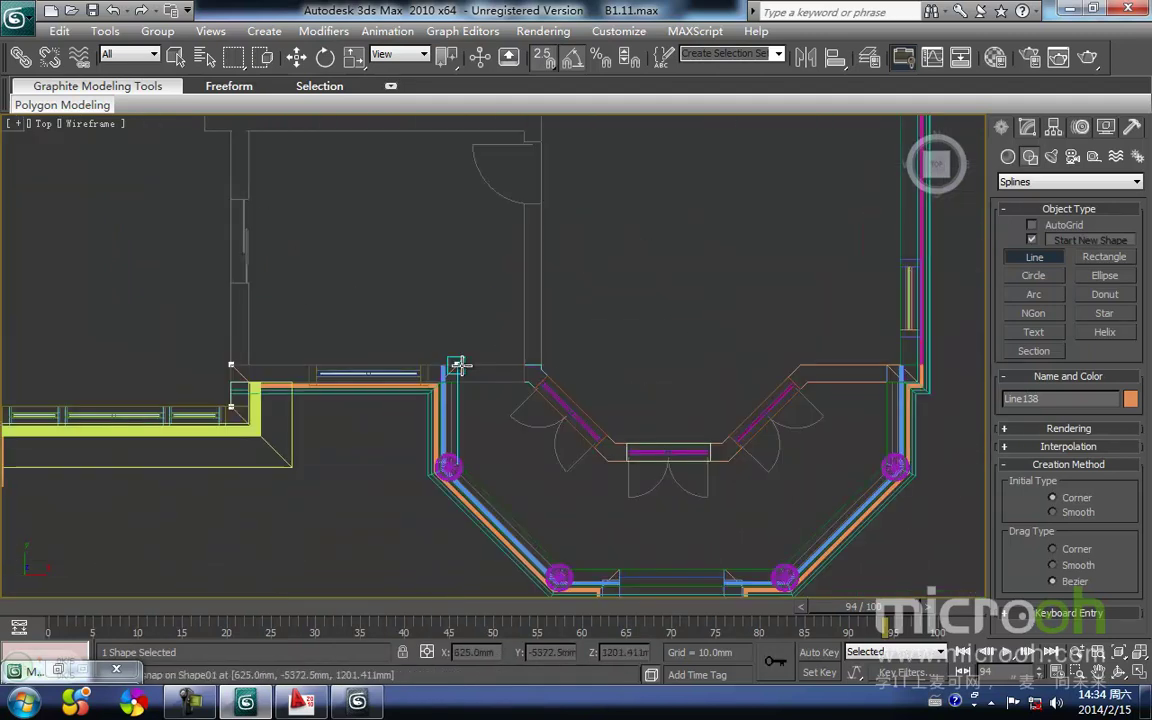
click(545, 363)
key(i)
scroll(494, 357, up, 4)
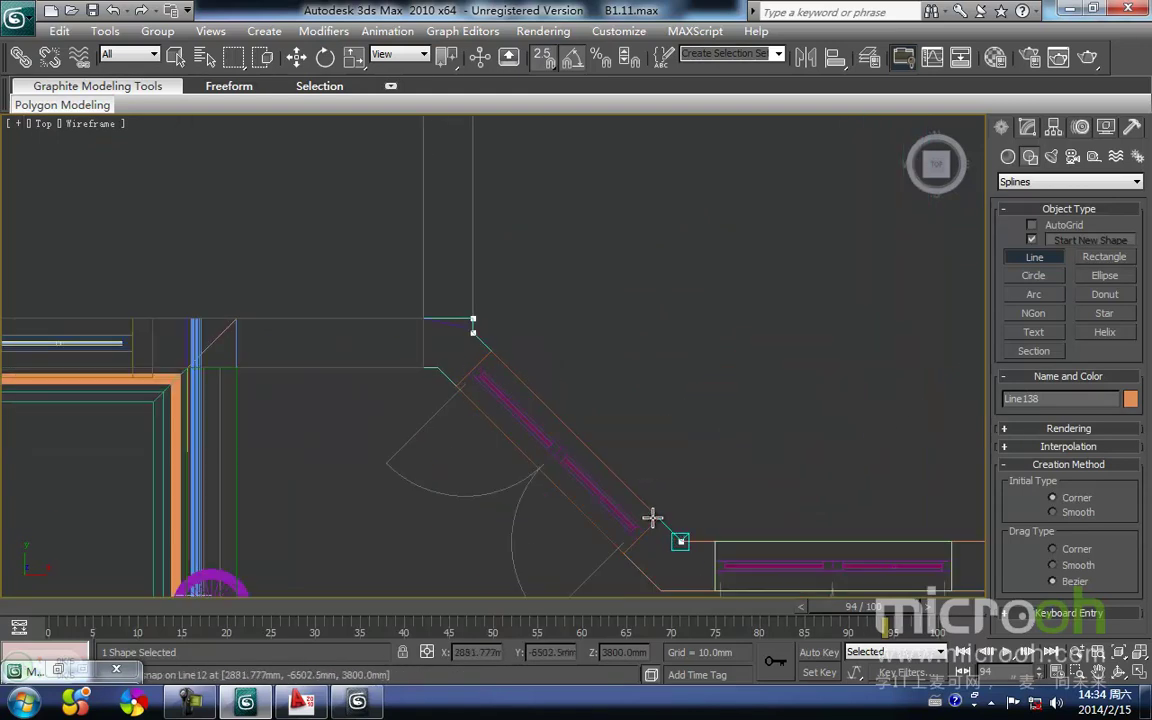
click(676, 538)
key(i)
scroll(495, 355, down, 4)
key(i)
scroll(495, 356, up, 4)
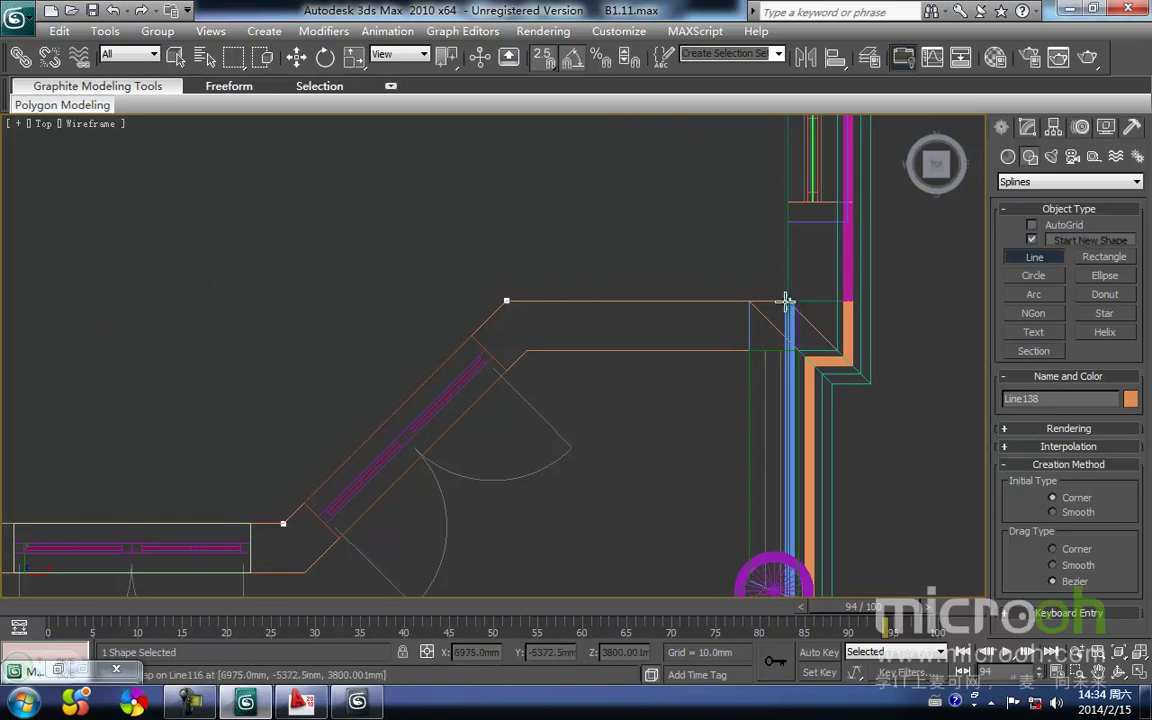
- Continue the outline up the side wall, following its inner corners and the stepped section, to the garage's inner corner
key(i)
scroll(493, 352, down, 6)
key(i)
scroll(499, 310, up, 3)
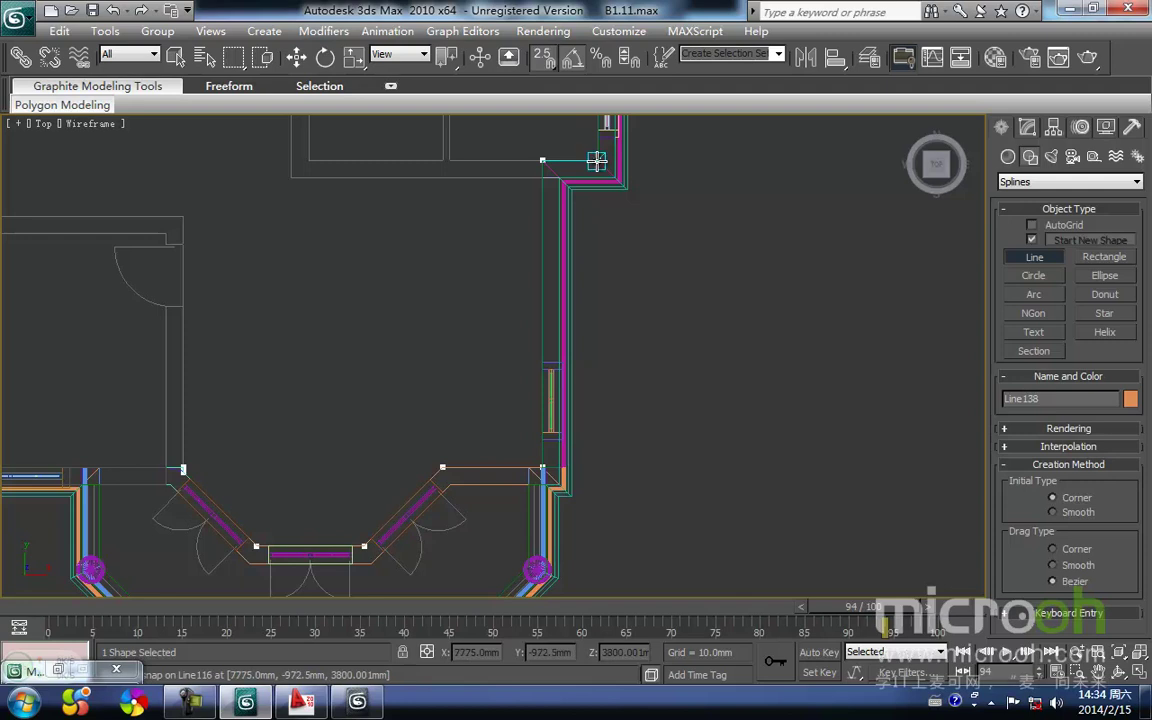
key(i)
scroll(493, 355, down, 4)
scroll(482, 270, up, 4)
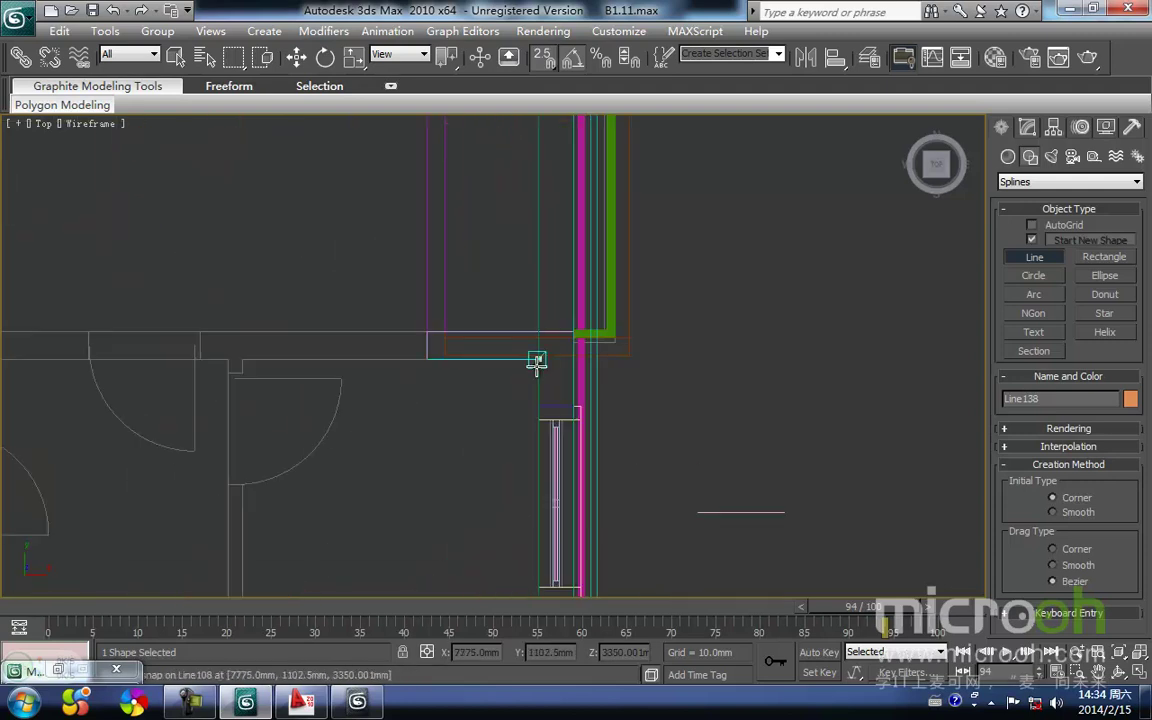
click(425, 363)
key(i)
scroll(494, 355, down, 5)
key(i)
scroll(493, 354, down, 2)
key(i)
scroll(493, 355, up, 4)
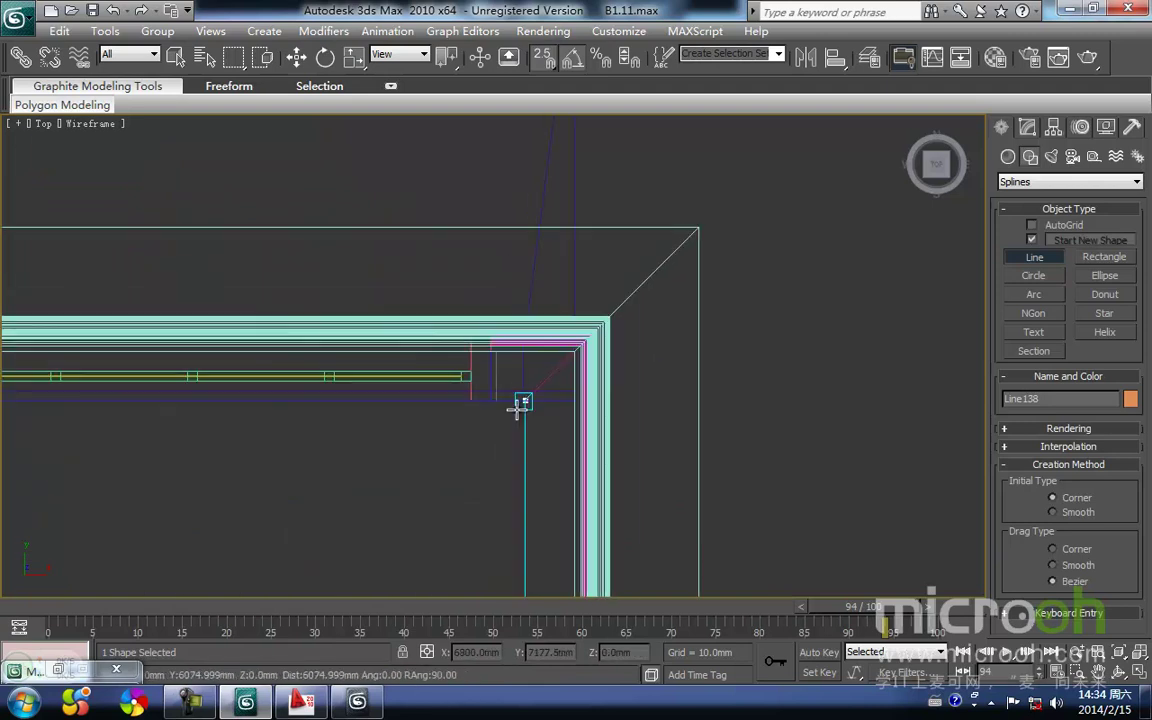
- Trace the outline along the garage front wall and around the recessed main entrance, then close the spline at its start point
key(i)
scroll(493, 356, down, 3)
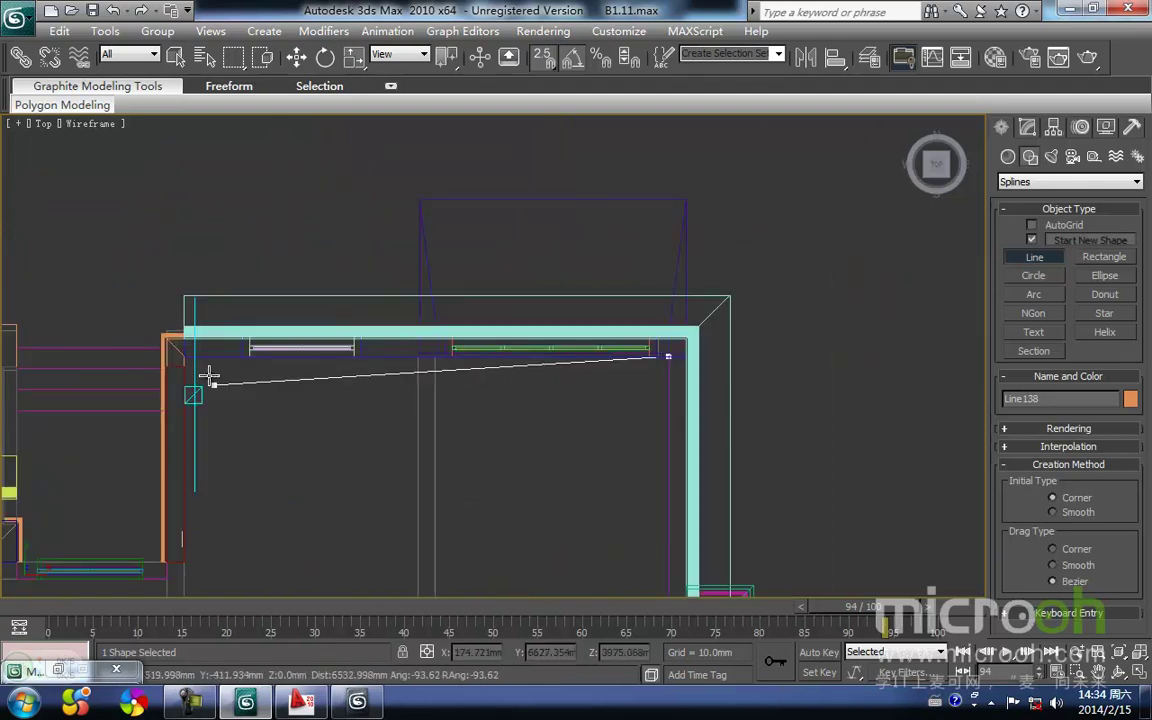
key(i)
scroll(493, 355, up, 3)
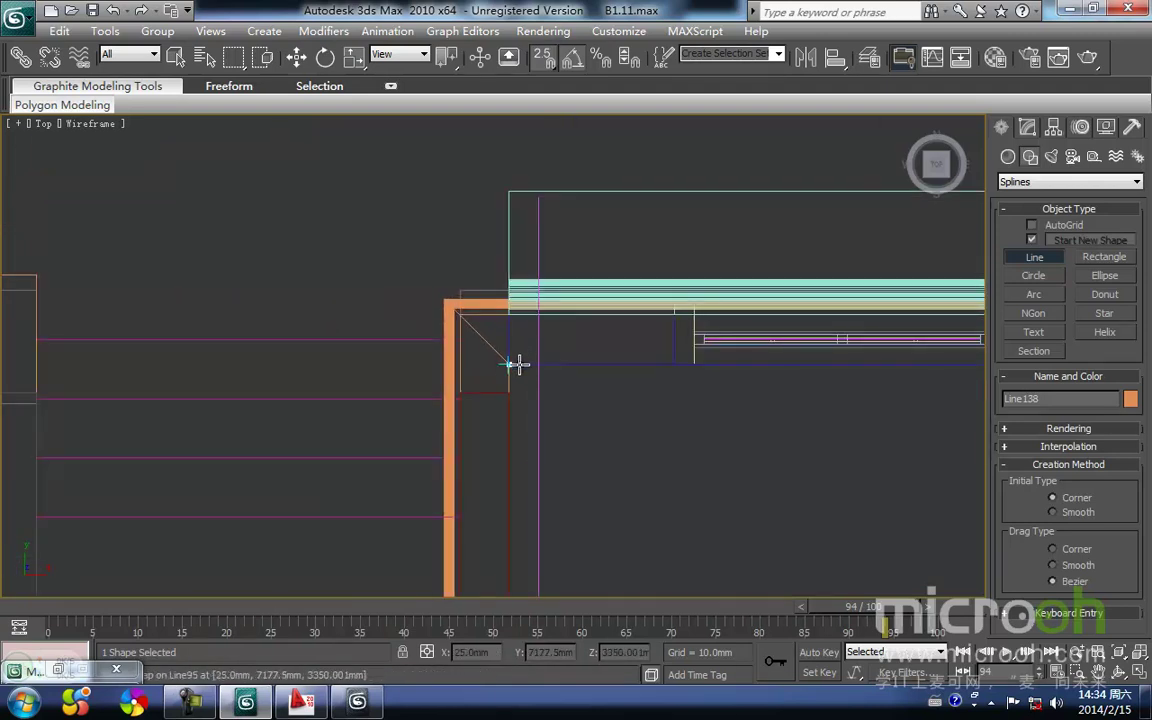
scroll(516, 362, down, 2)
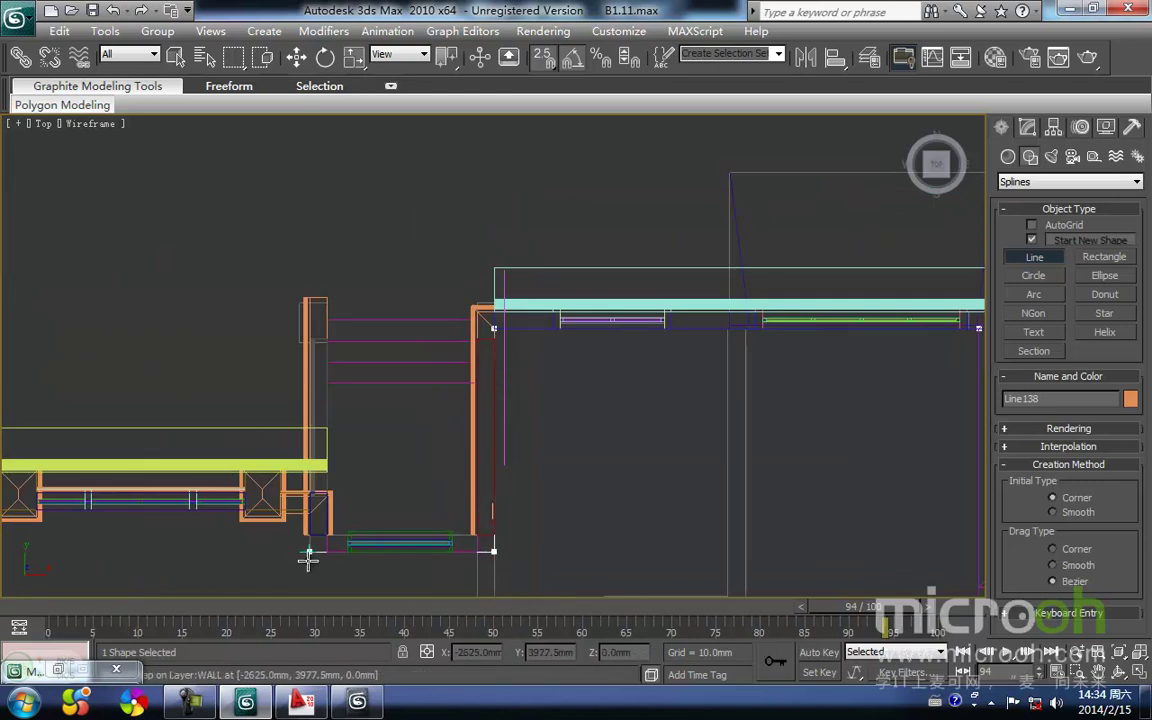
scroll(308, 514, up, 3)
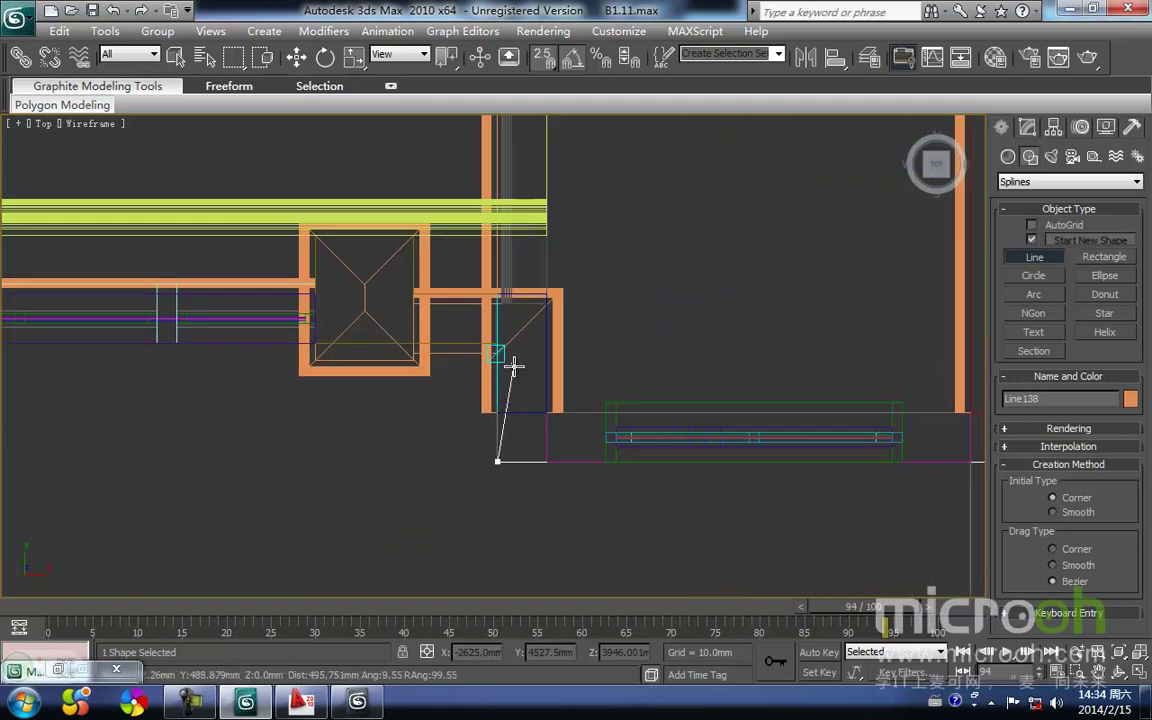
click(484, 341)
scroll(13, 339, down, 1)
key(i)
scroll(368, 383, down, 3)
scroll(393, 356, up, 2)
click(342, 365)
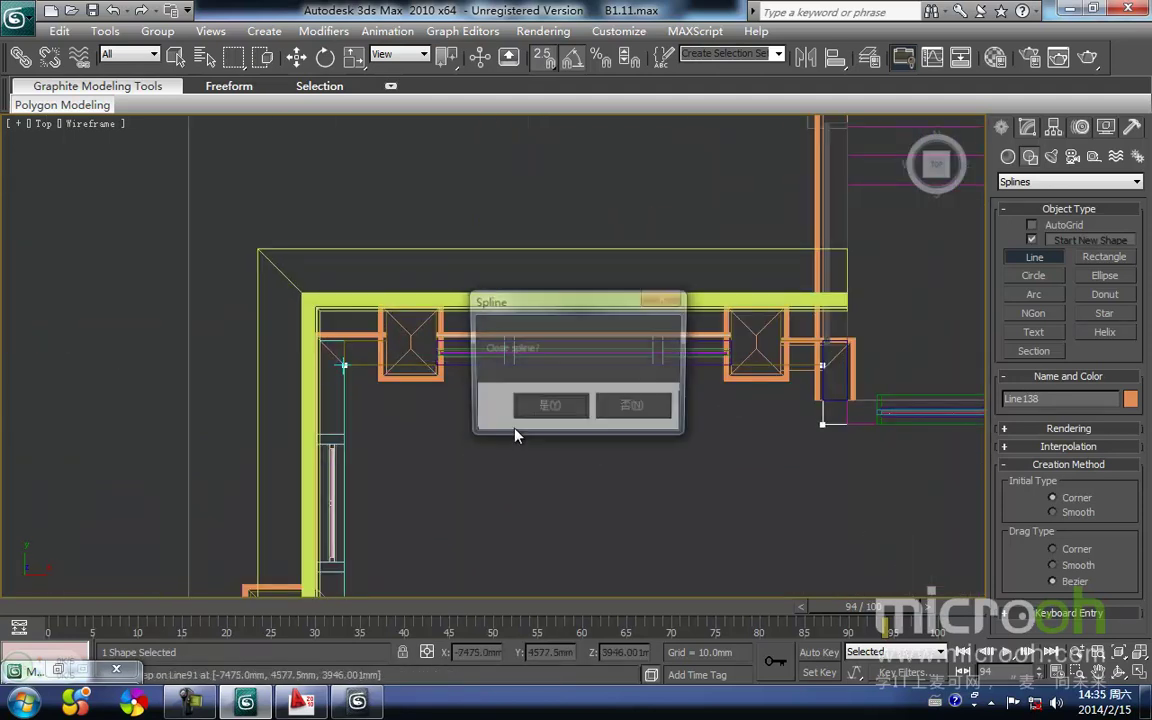
click(548, 413)
- Extrude the closed floor outline 100 mm
right_click(626, 468)
key(f)
scroll(560, 466, down, 4)
scroll(560, 465, up, 1)
middle_drag(636, 432, 597, 522)
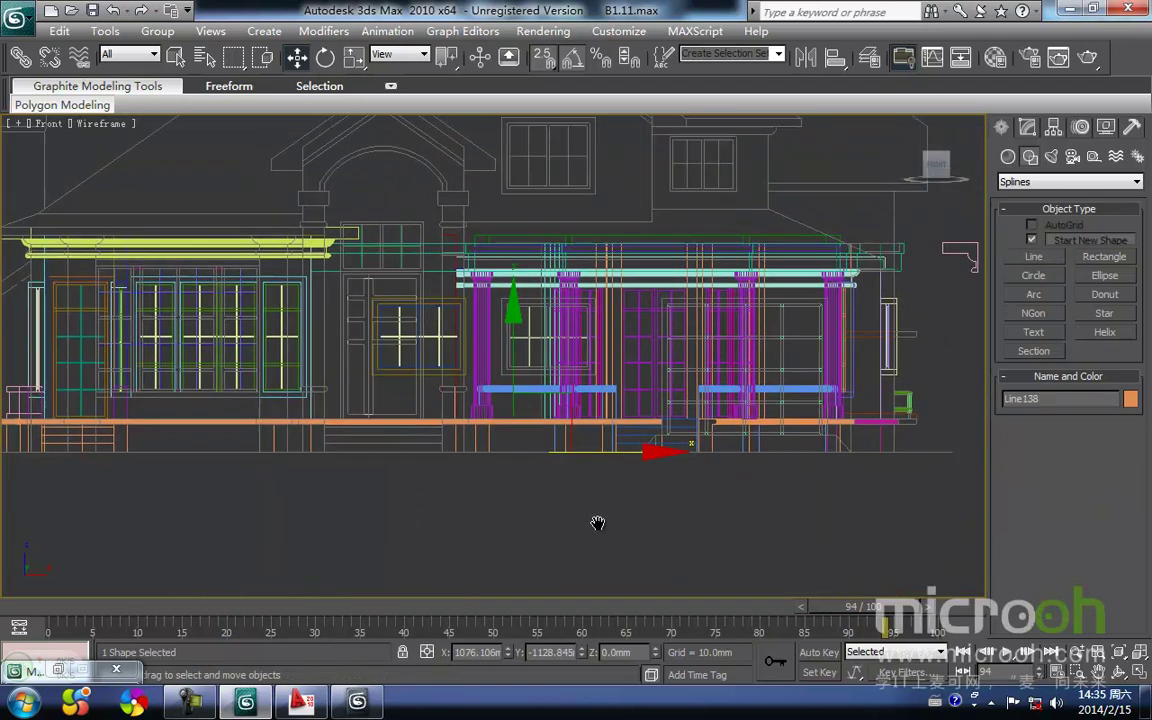
scroll(598, 522, down, 3)
click(1027, 127)
click(1101, 202)
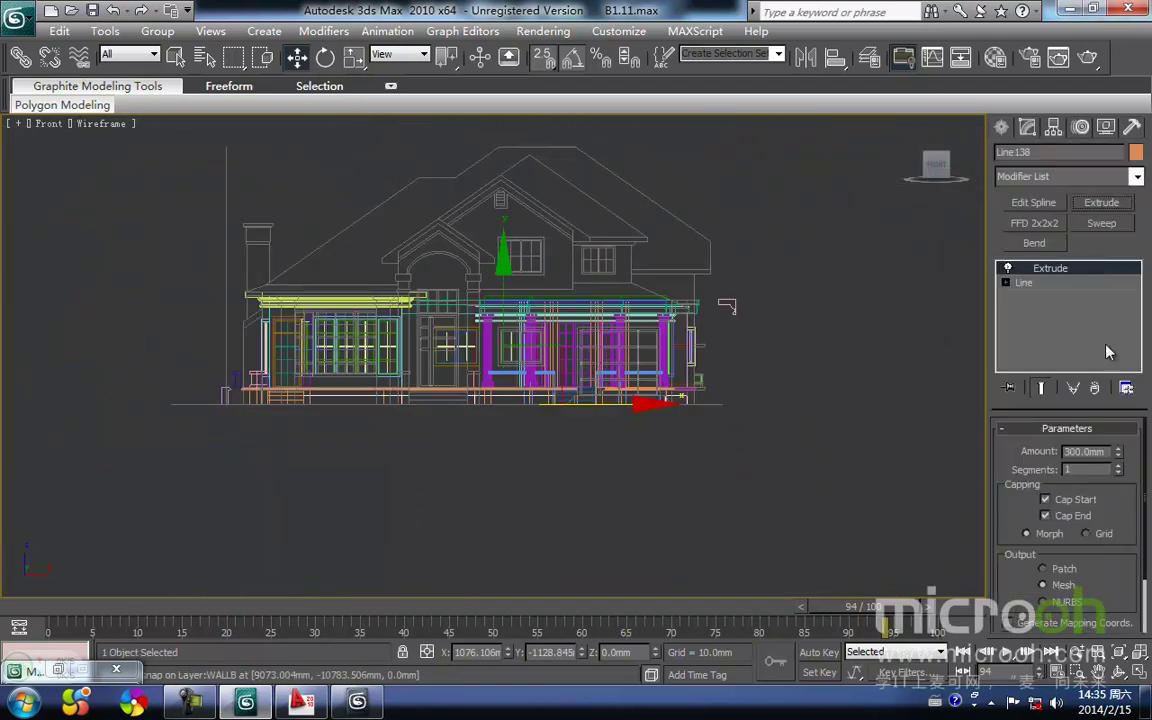
drag(1106, 456, 812, 467)
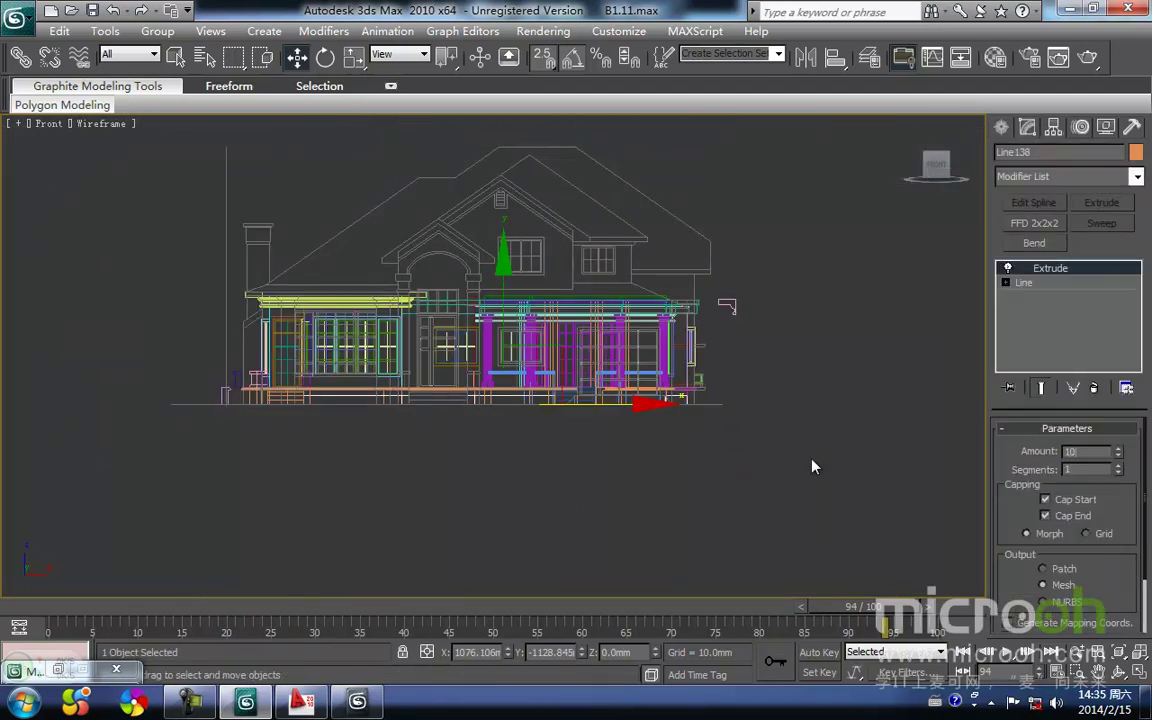
key(Return)
- Move the floor slab up to the plinth level at Z 500 mm in the front view
scroll(586, 419, up, 6)
mouse_move(494, 447)
middle_down()
mouse_move(586, 419)
mouse_move(498, 455)
middle_up()
drag(969, 443, 939, 368)
middle_drag(700, 454, 980, 452)
scroll(453, 393, up, 5)
middle_drag(382, 491, 470, 361)
drag(441, 362, 488, 456)
- Assign the existing 楼板 material to the floor slab
key(F3)
scroll(488, 456, down, 4)
middle_drag(488, 456, 460, 450)
scroll(594, 447, down, 4)
mouse_move(594, 447)
alt+middle_down()
mouse_move(650, 460)
mouse_move(594, 499)
mouse_move(563, 465)
alt+middle_up()
scroll(650, 445, down, 1)
key(m)
click(899, 264)
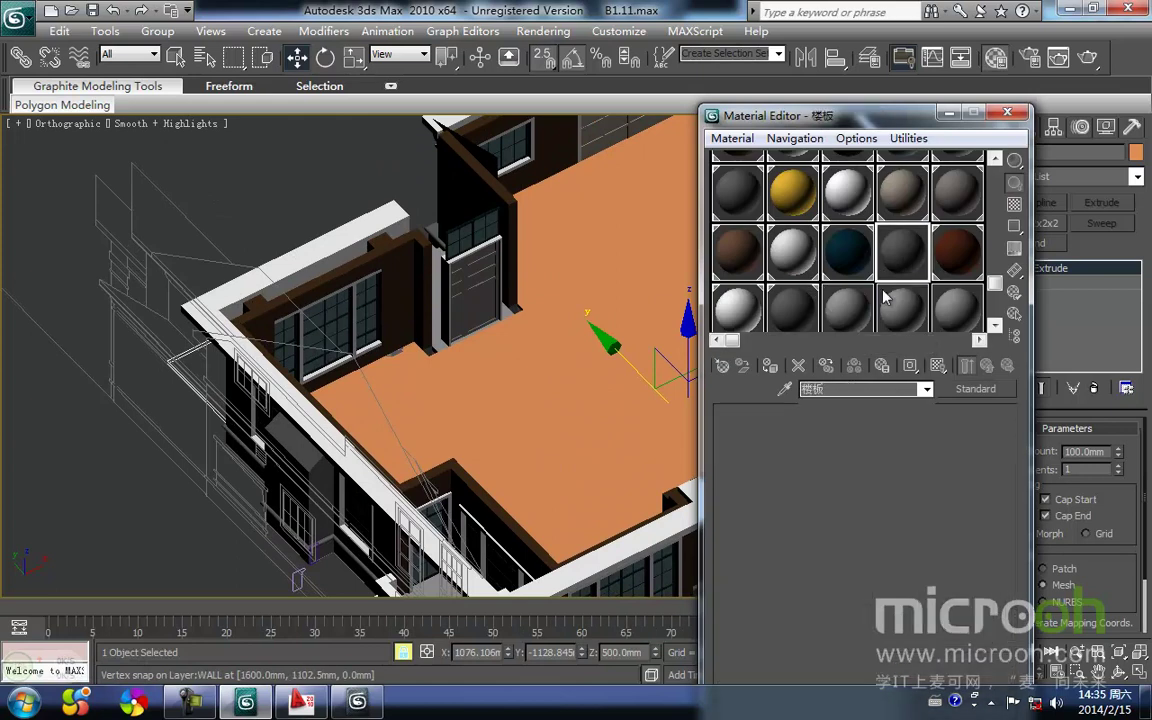
click(771, 368)
click(955, 117)
- Copy the floor slab vertically up to the cornice area in the front view
middle_drag(576, 311, 490, 430)
key(f)
middle_drag(478, 368, 465, 440)
key(F3)
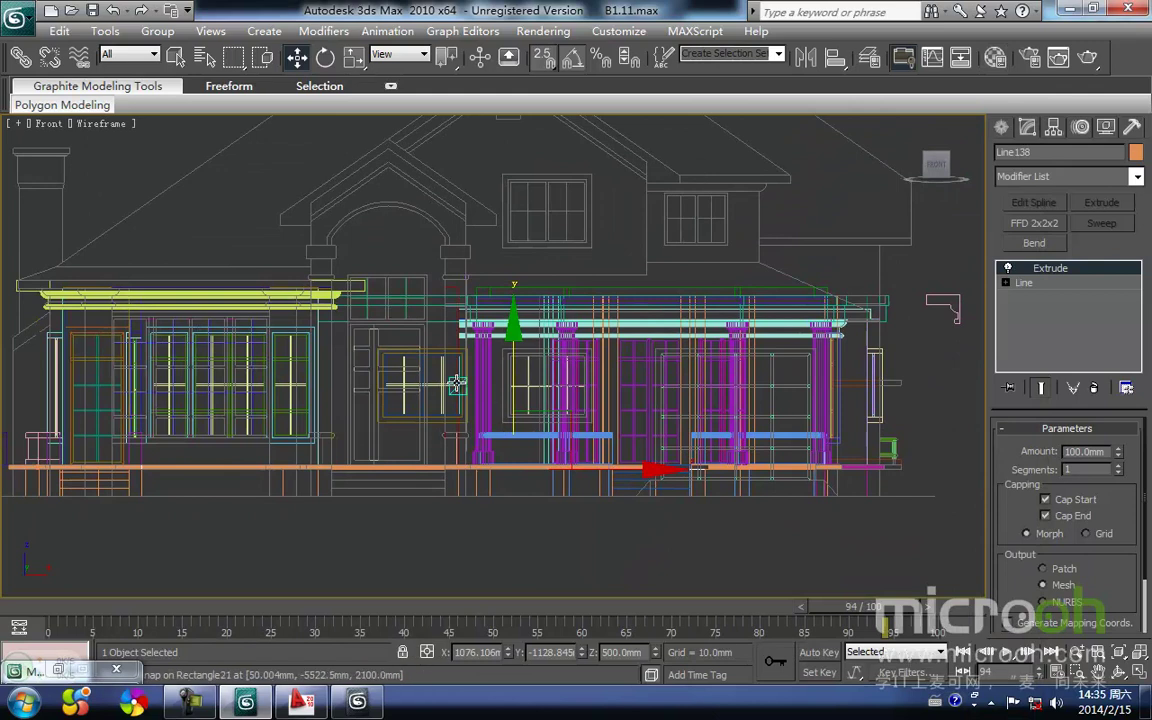
shift+drag(517, 393, 511, 245)
key(Return)
- Lock the selected slab copy, snap it vertically to the eaves above the cornice, then unlock and deselect it
key(space)
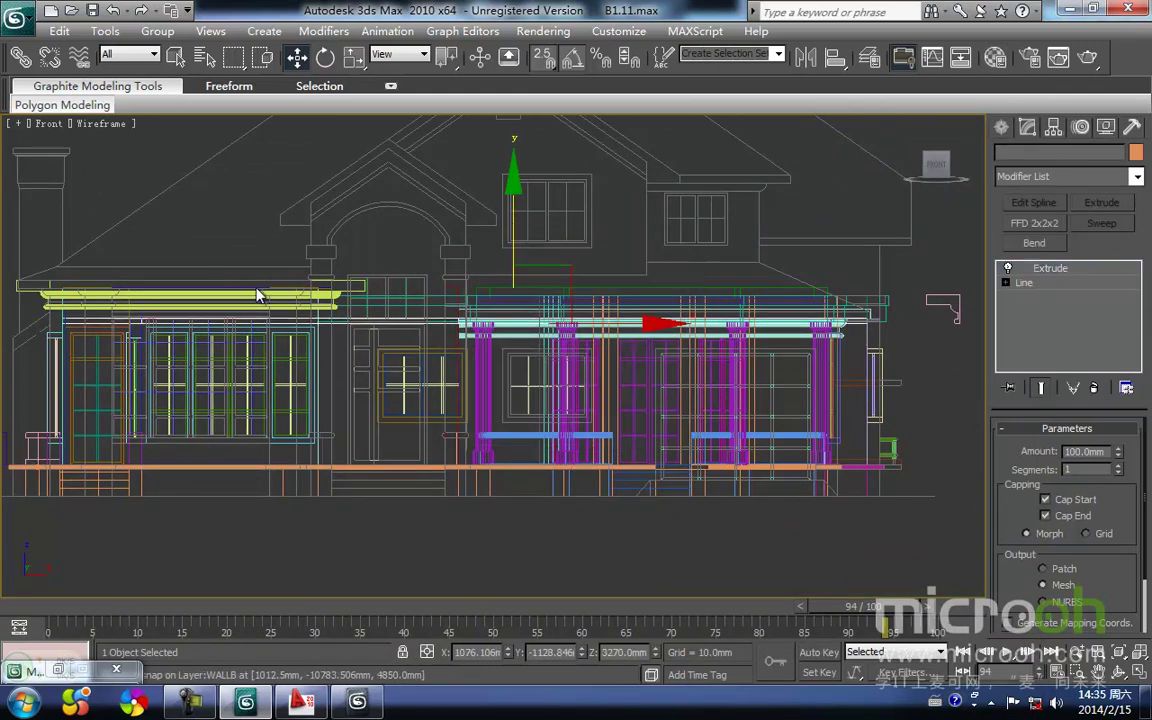
middle_drag(190, 300, 535, 288)
scroll(421, 317, up, 2)
scroll(421, 317, up, 3)
middle_drag(421, 317, 455, 524)
drag(339, 447, 218, 357)
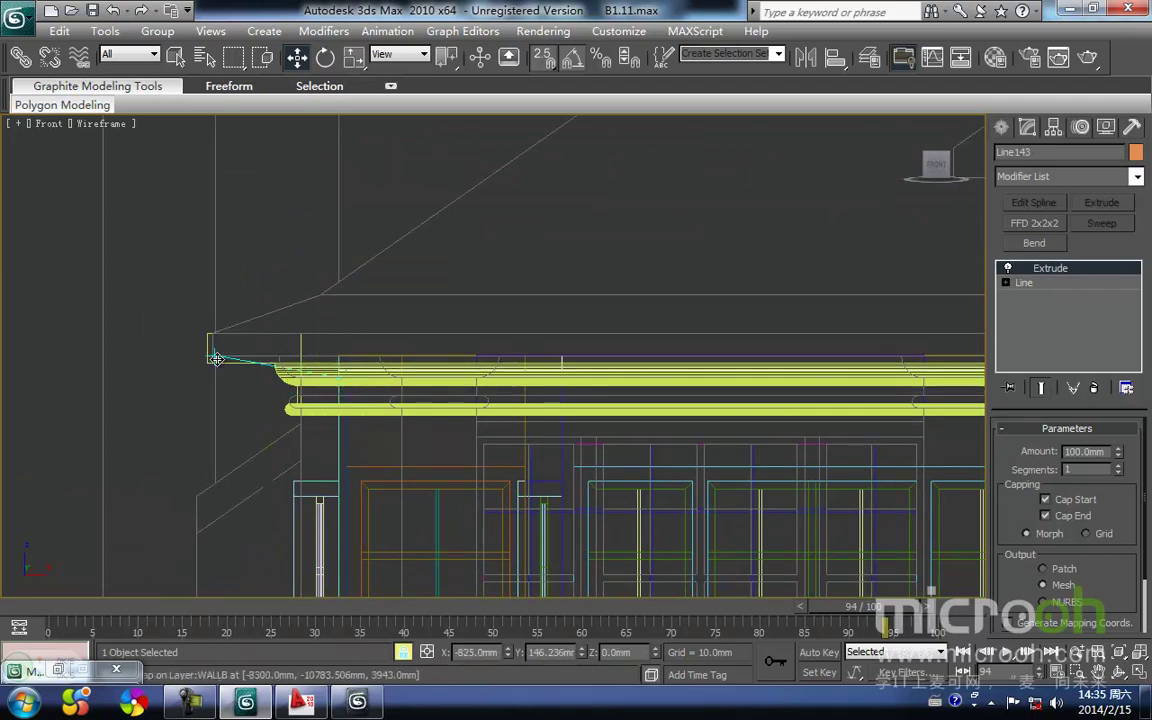
middle_drag(379, 326, 275, 355)
key(space)
click(487, 264)
- Display the model shaded and unhide all objects without unhiding the hidden layers
key(F3)
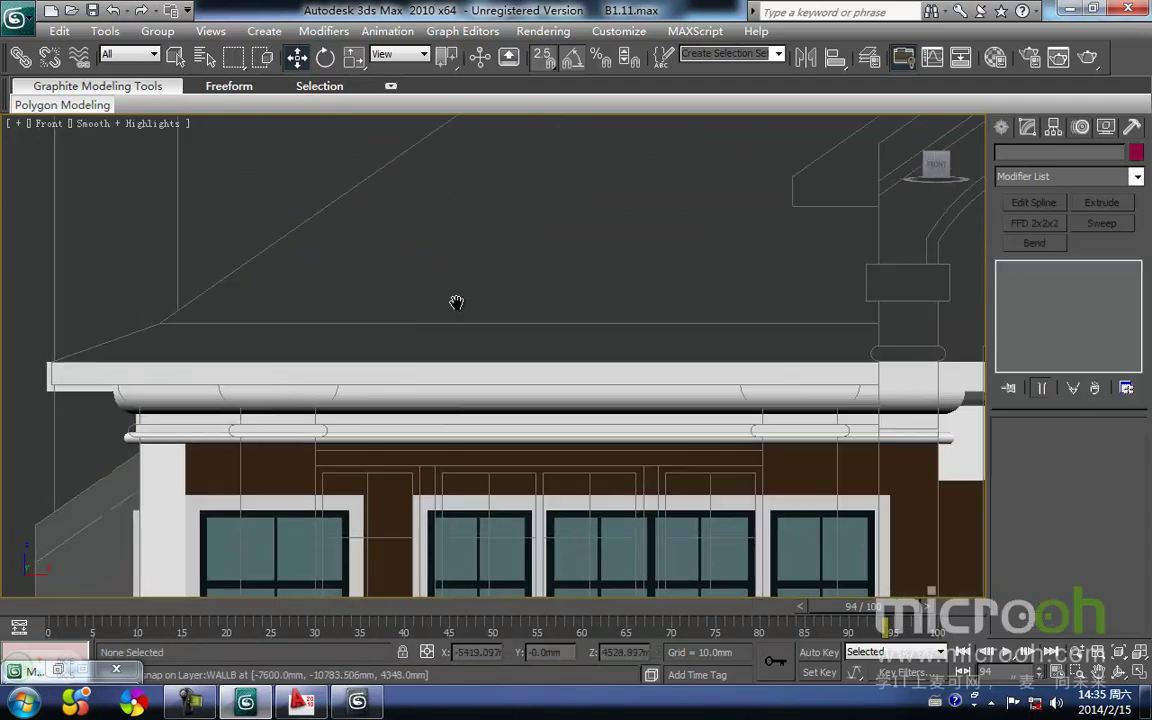
middle_drag(509, 293, 464, 337)
scroll(464, 337, down, 5)
alt+middle_drag(670, 432, 792, 422)
middle_drag(885, 505, 676, 437)
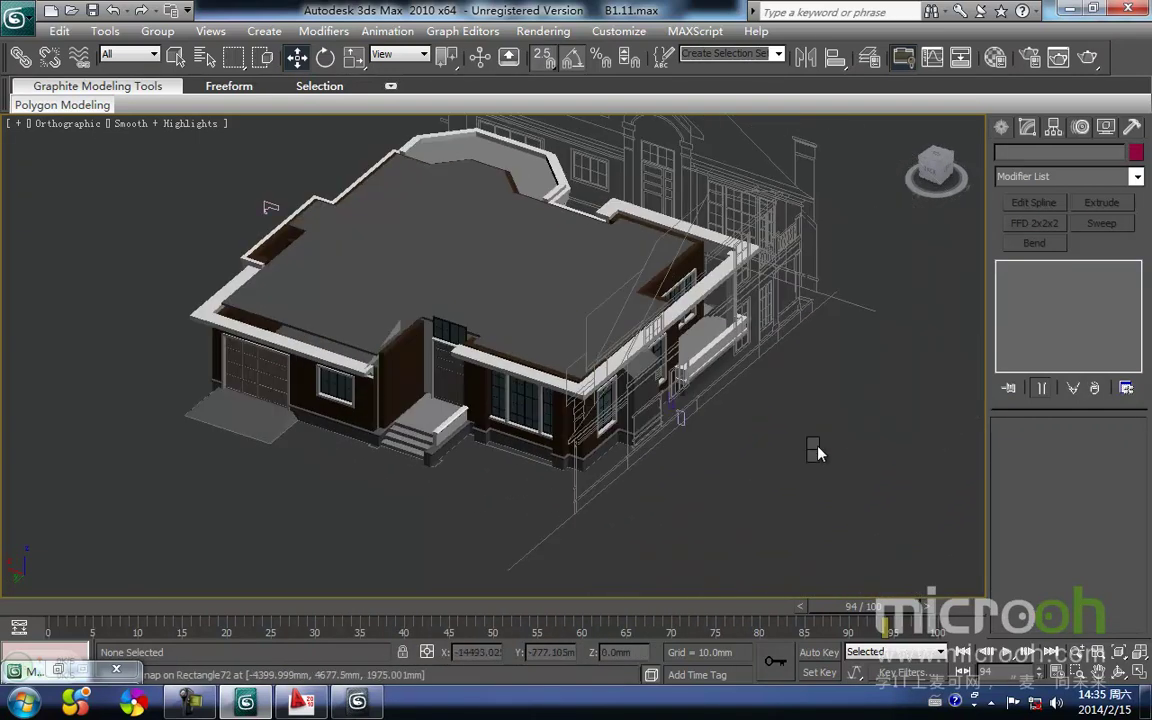
right_click(813, 454)
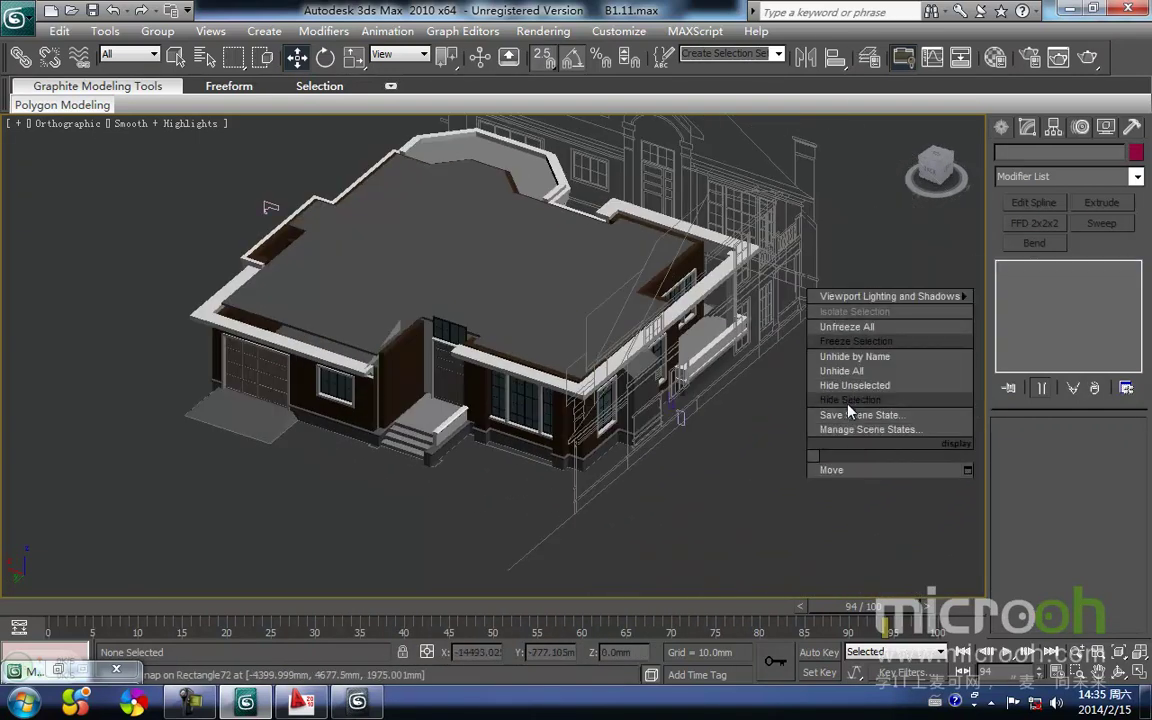
click(735, 462)
middle_drag(752, 412, 536, 457)
scroll(540, 455, down, 2)
right_click(616, 391)
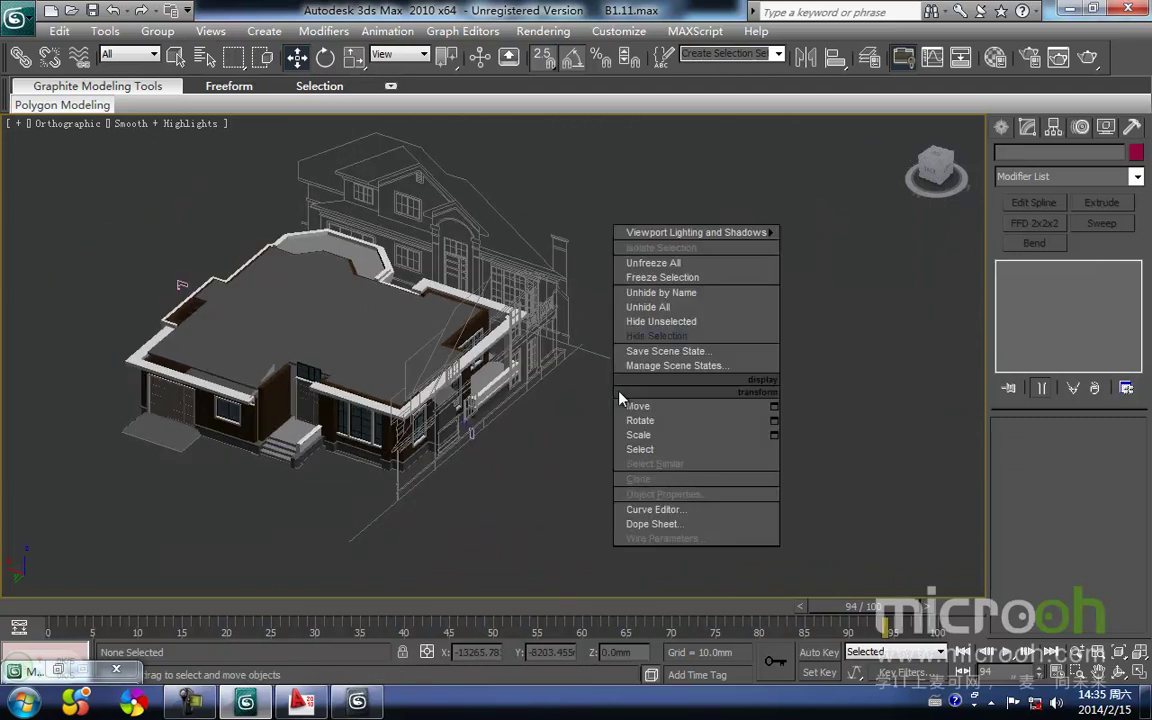
click(668, 307)
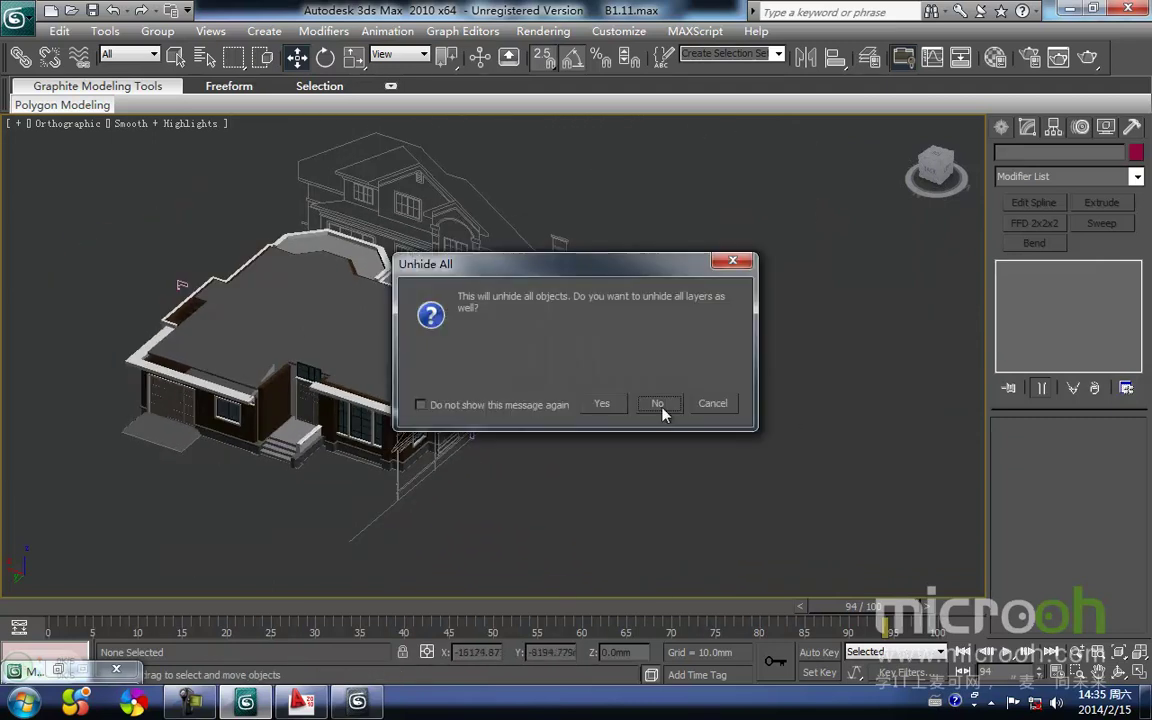
click(666, 405)
- Examine how the eaves-level slab copy meets the garage roof and cornice in the shaded model
alt+middle_drag(620, 445, 567, 491)
scroll(590, 482, up, 3)
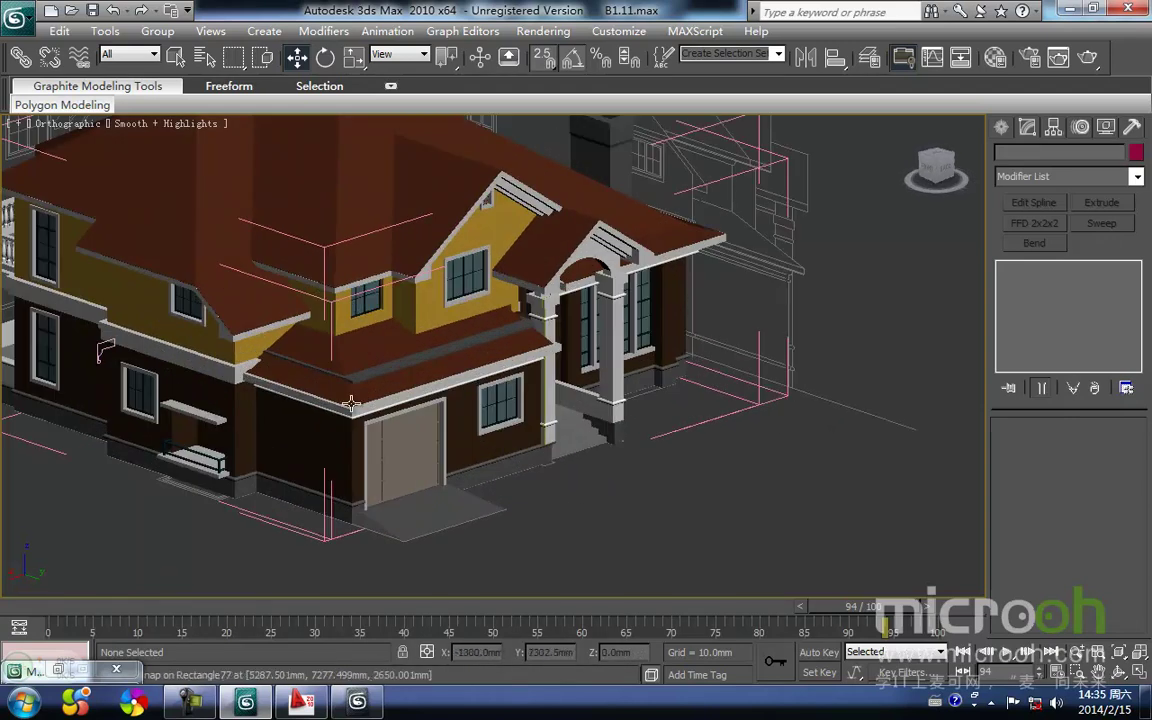
scroll(347, 374, up, 3)
click(344, 372)
mouse_move(344, 371)
middle_down()
mouse_move(337, 346)
mouse_move(424, 378)
mouse_move(478, 377)
mouse_move(366, 381)
mouse_move(384, 388)
mouse_move(550, 360)
mouse_move(525, 381)
mouse_move(370, 393)
mouse_move(277, 371)
mouse_move(417, 376)
mouse_move(486, 357)
mouse_move(662, 369)
mouse_move(325, 370)
middle_up()
key(F3)
key(F3)
key(F3)
key(F3)
scroll(338, 355, down, 5)
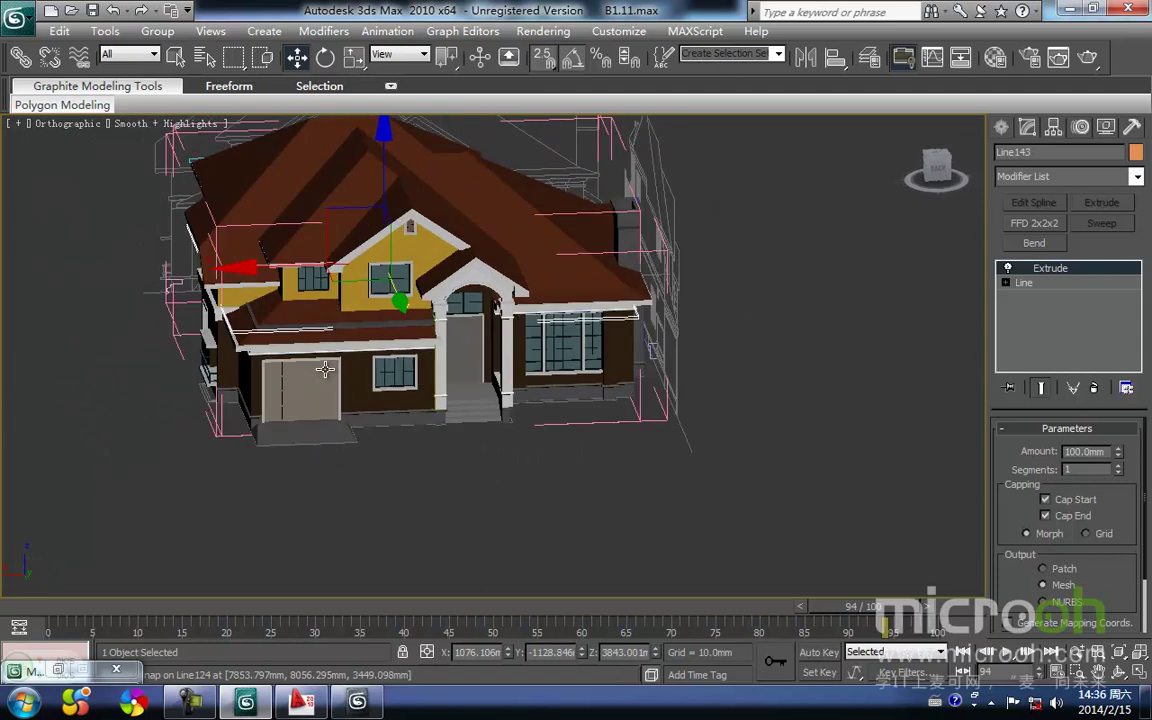
middle_drag(371, 324, 286, 462)
scroll(203, 458, up, 3)
scroll(203, 458, down, 1)
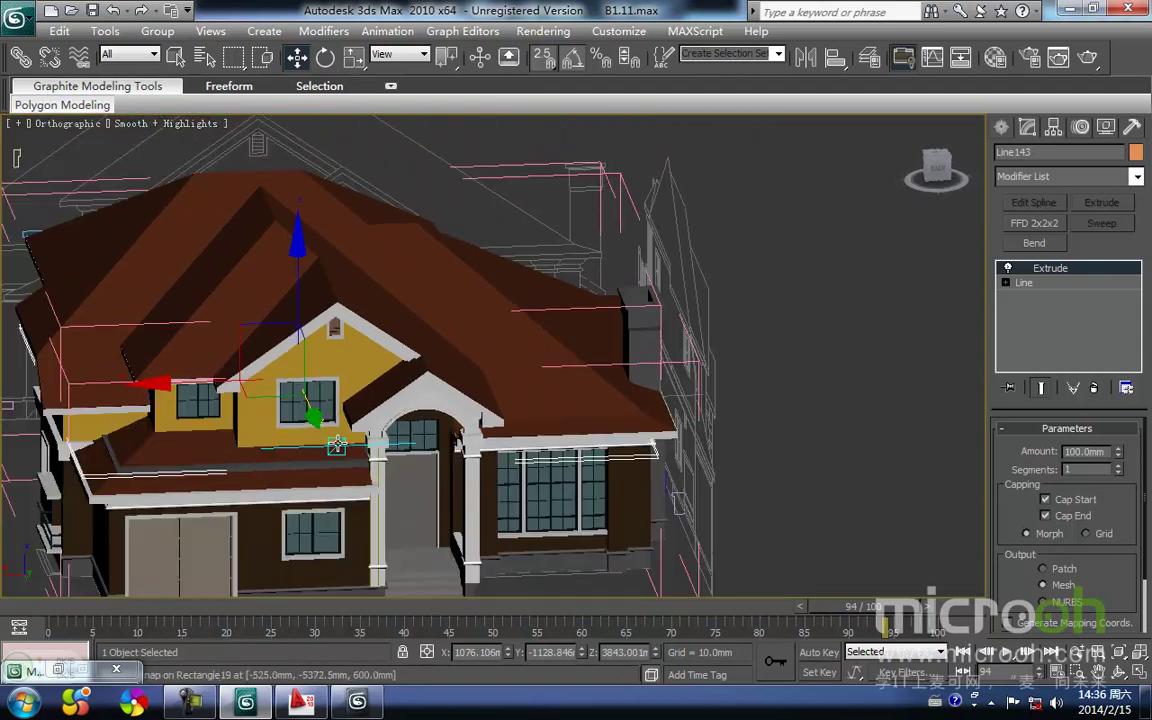
- Delete the eaves-level floor slab copy after checking it against the roof in the left view
key(l)
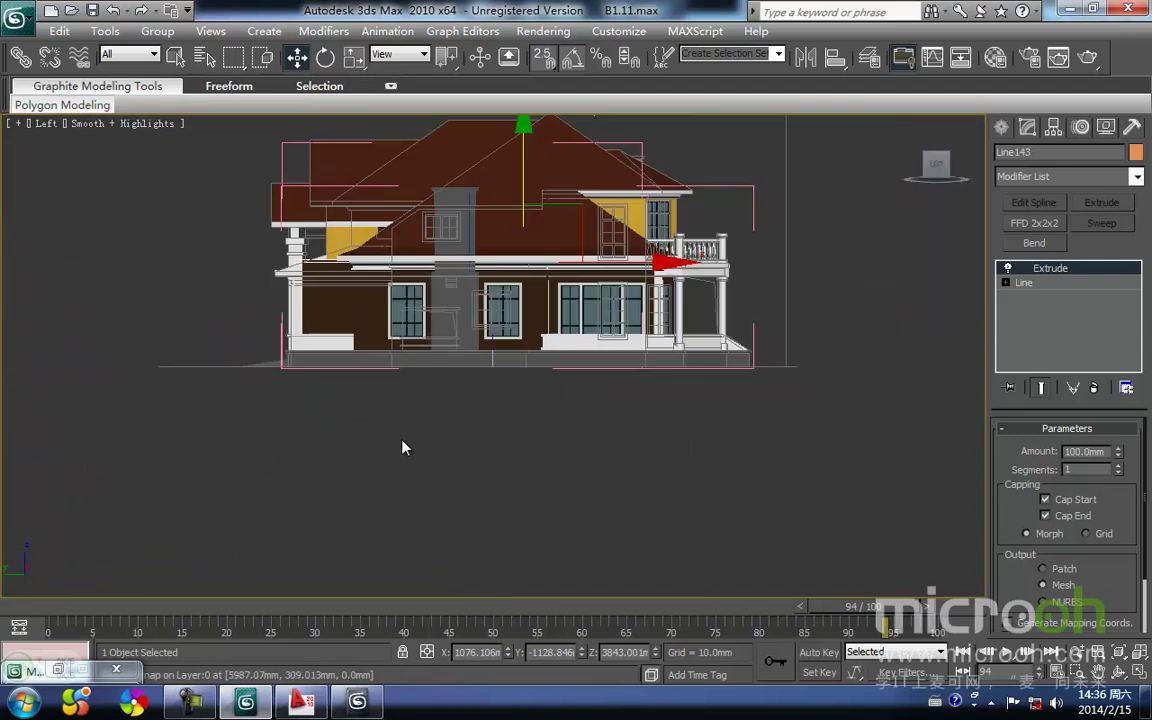
scroll(403, 444, down, 3)
middle_drag(419, 357, 407, 387)
scroll(407, 387, up, 3)
middle_drag(507, 373, 464, 437)
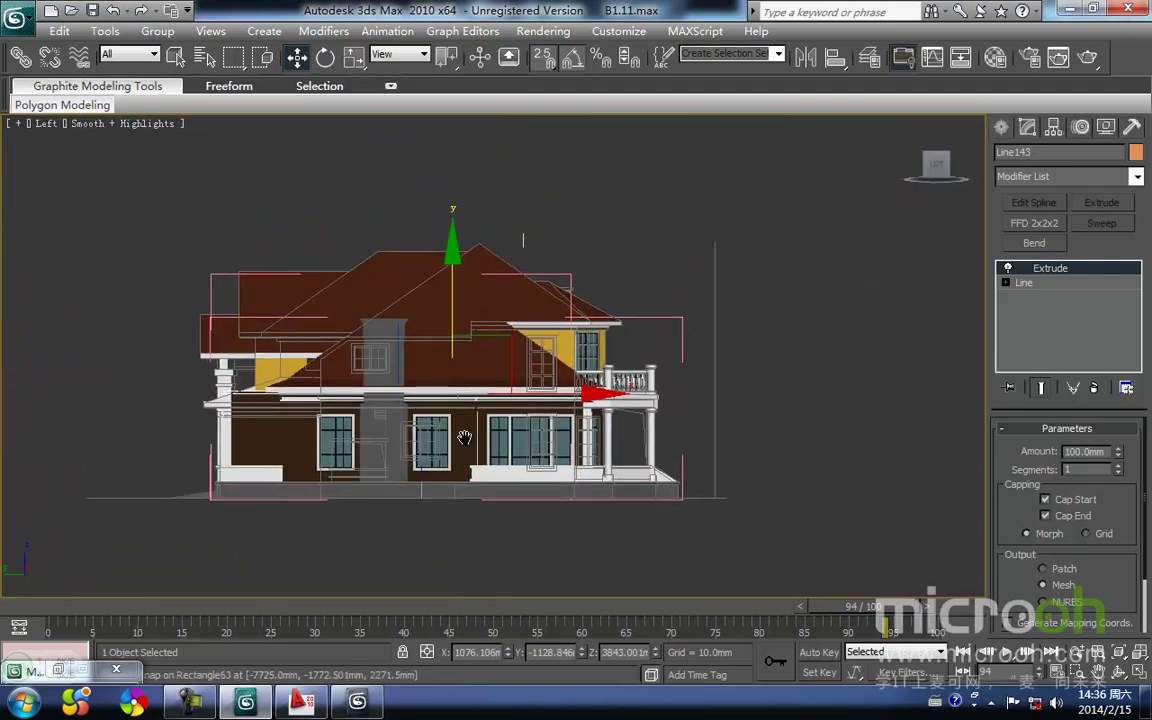
key(Delete)
middle_drag(589, 320, 543, 393)
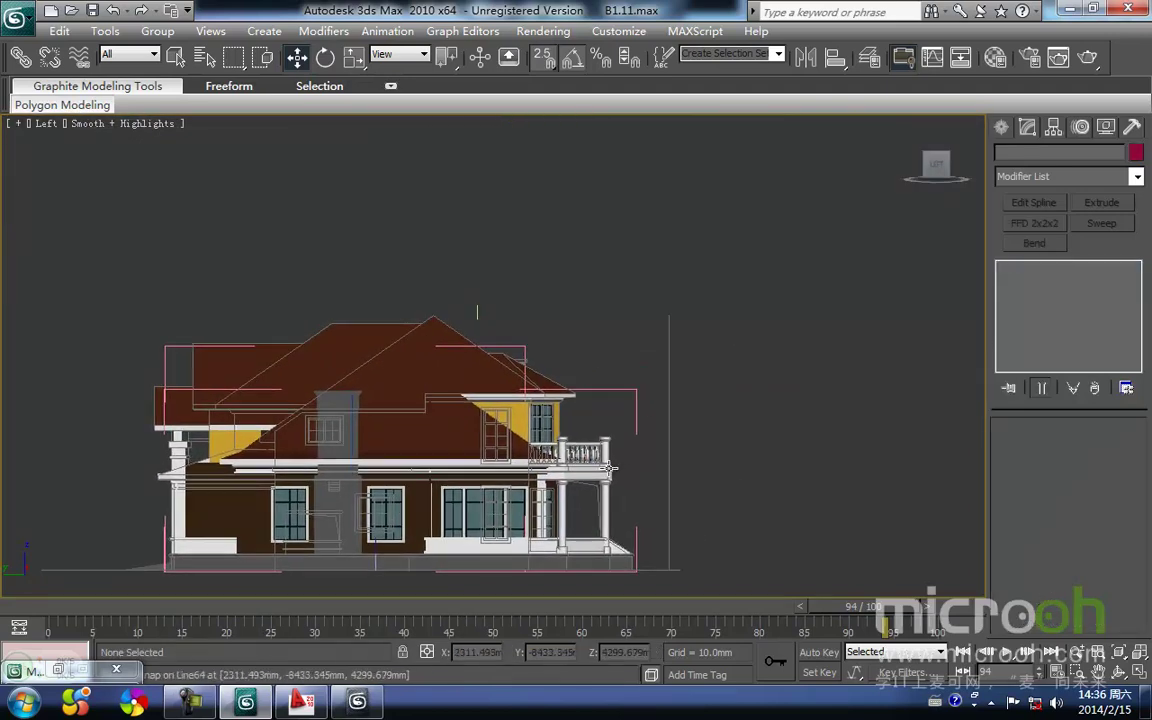
- Hide the main roof in the top view to expose the upper-floor walls
alt+middle_drag(617, 463, 545, 512)
key(t)
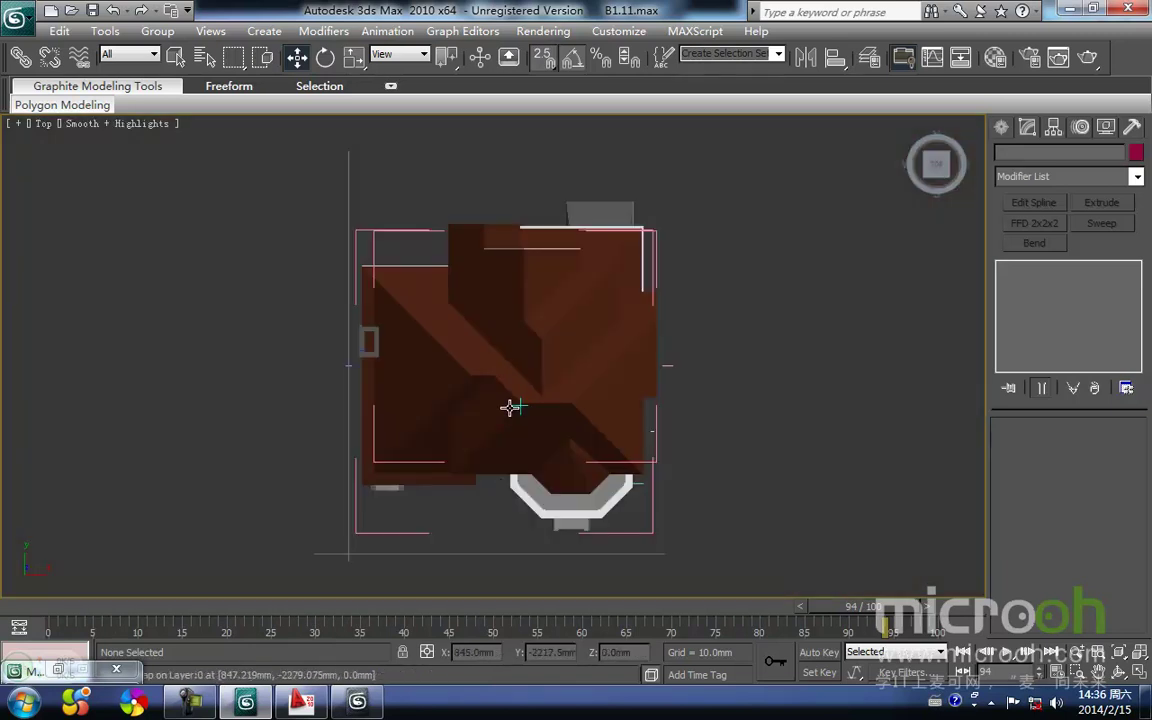
click(509, 408)
right_click(508, 405)
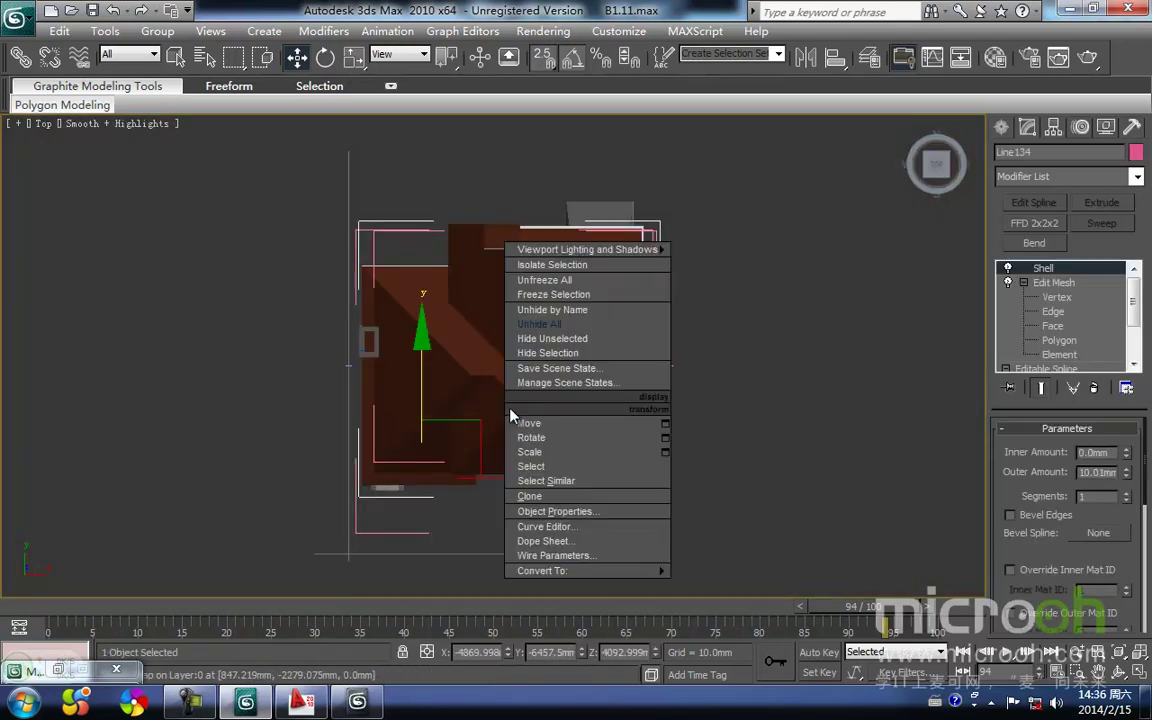
click(553, 324)
click(735, 261)
right_click(562, 362)
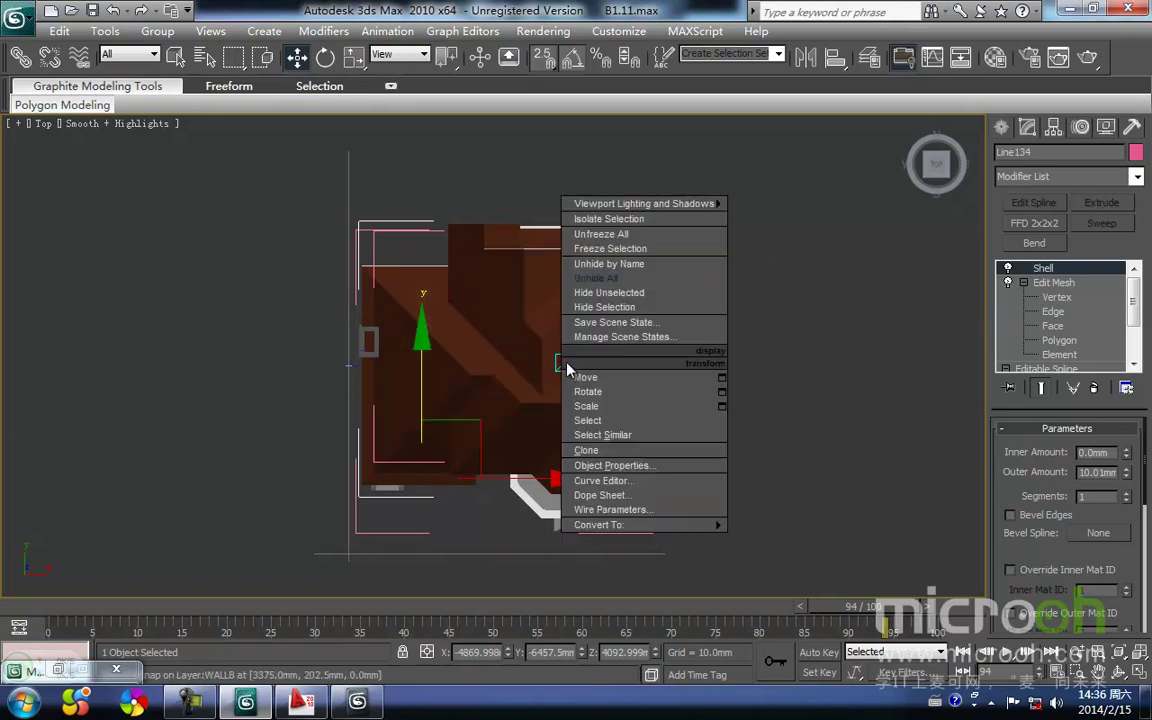
click(604, 308)
- Start a line at the inner partition wall's end in the wireframe top view and trace the inner wall face to the bay window
scroll(490, 342, up, 3)
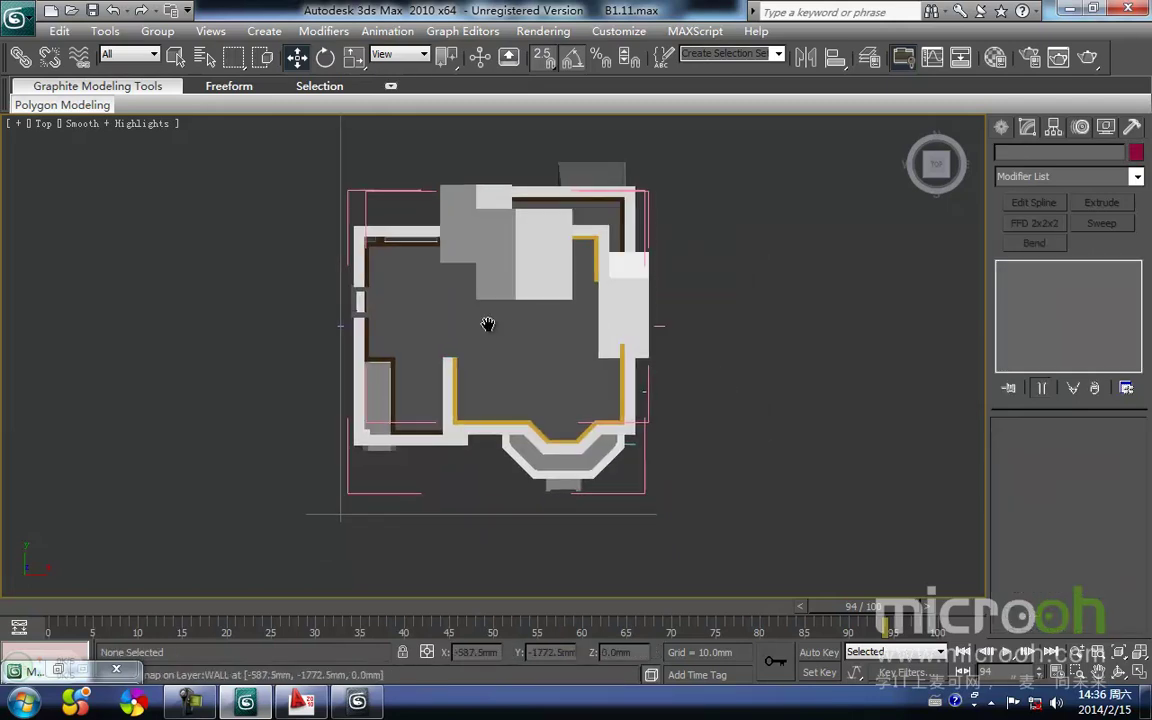
scroll(503, 358, up, 2)
key(F3)
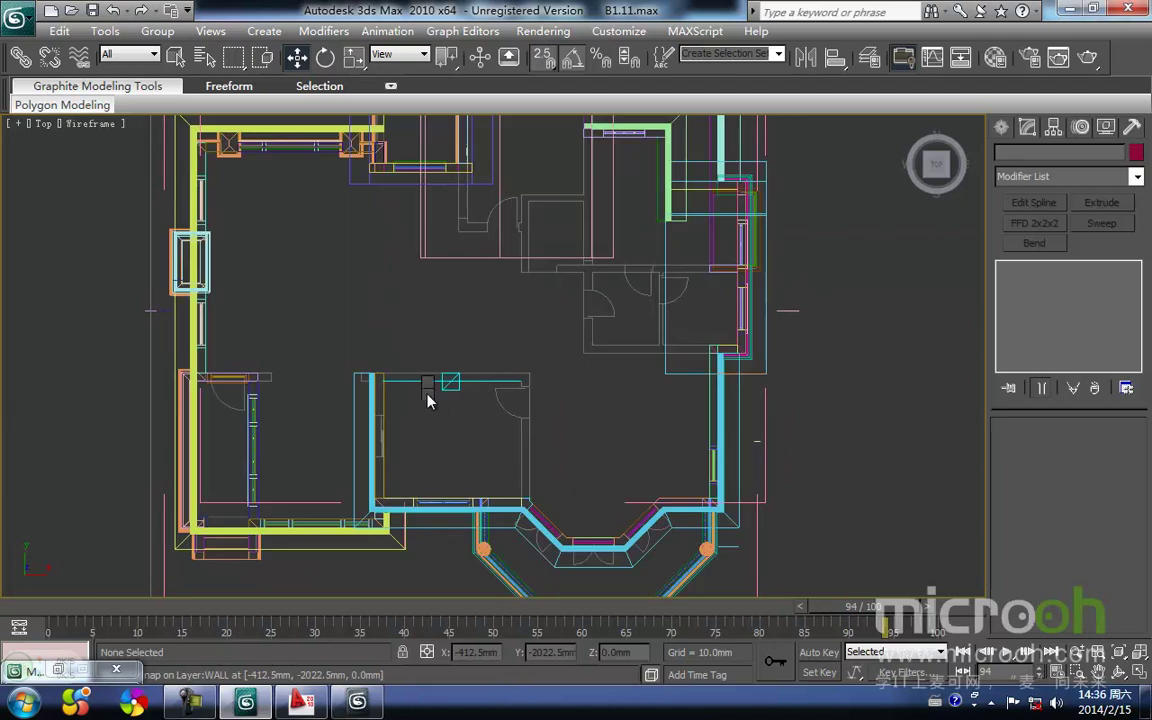
right_click(428, 390)
click(458, 327)
scroll(374, 385, up, 2)
middle_drag(376, 385, 405, 299)
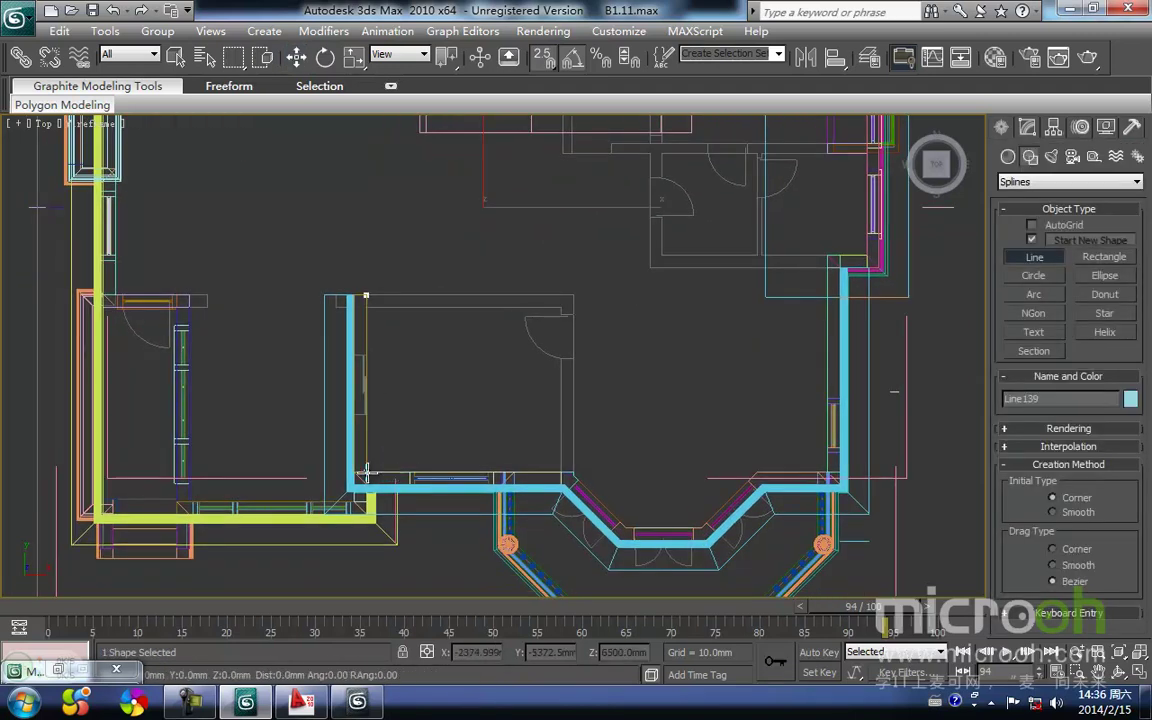
click(577, 474)
- Continue the slab outline around the bay window's inner faces to the adjoining wall corner
middle_drag(577, 474, 491, 362)
scroll(491, 365, up, 5)
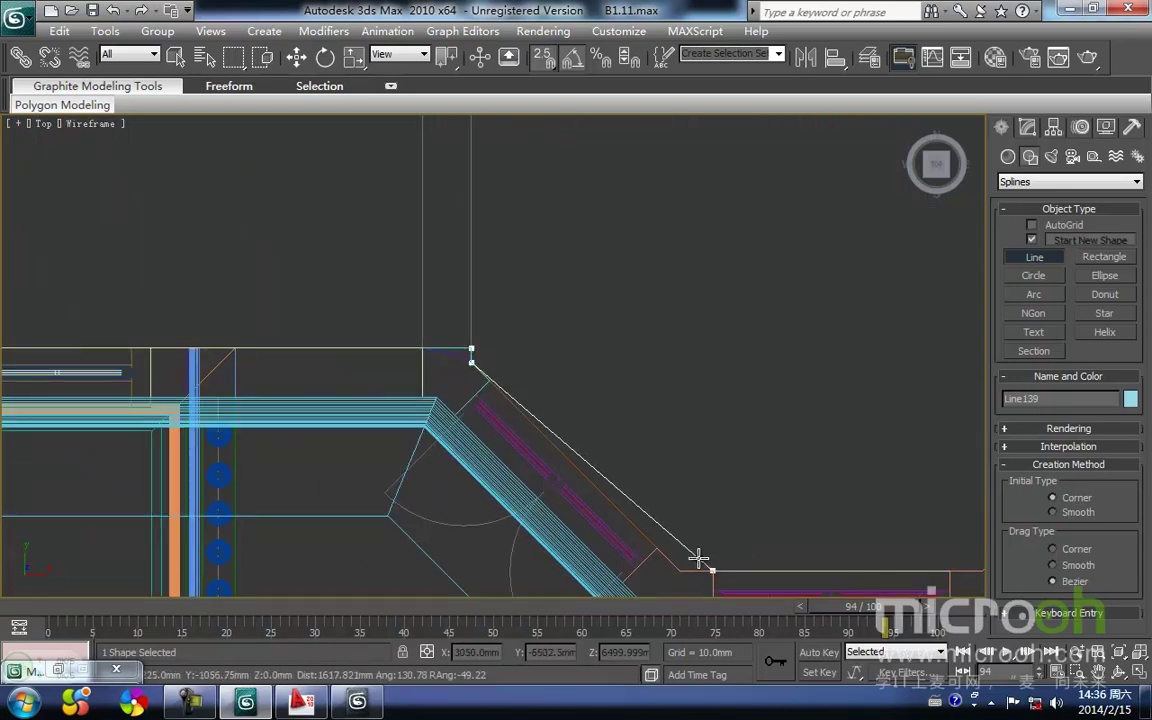
middle_drag(701, 530, 489, 369)
scroll(489, 369, down, 5)
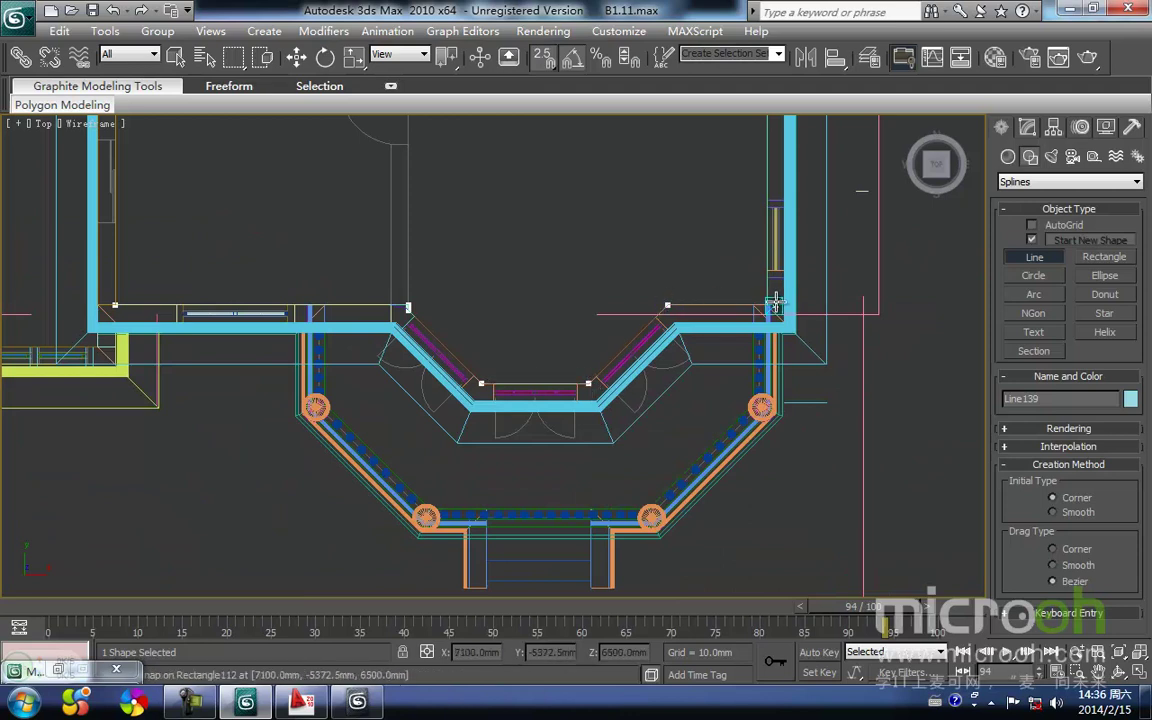
scroll(776, 303, up, 5)
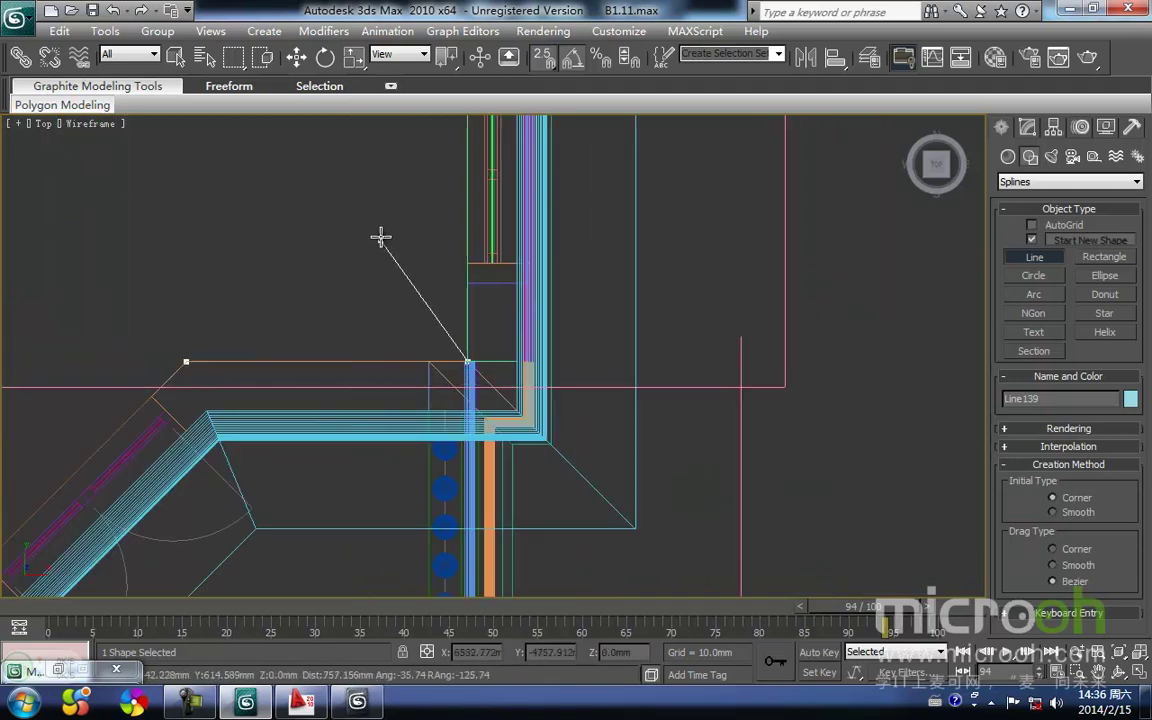
- Extend the slab outline straight along the side wall past the bathroom projection, then across to the upper-floor wall's end and inner corner
scroll(380, 245, down, 6)
middle_drag(380, 245, 491, 357)
scroll(491, 357, down, 2)
middle_drag(471, 120, 451, 300)
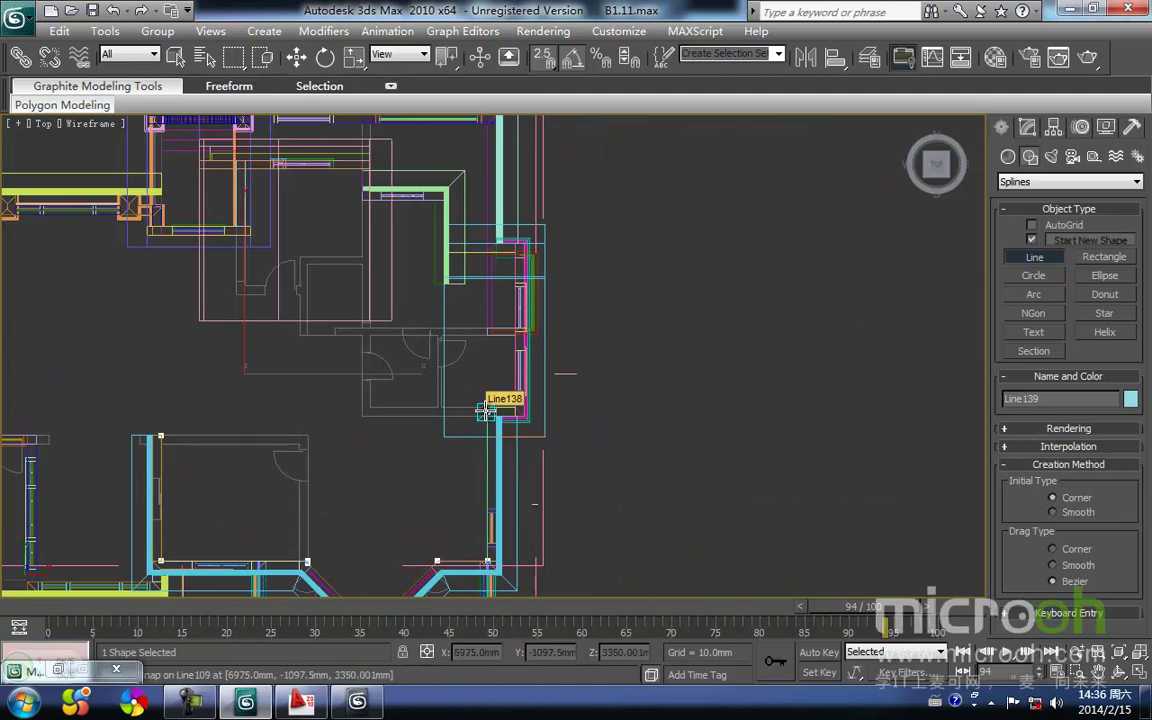
scroll(485, 411, up, 2)
scroll(485, 411, down, 1)
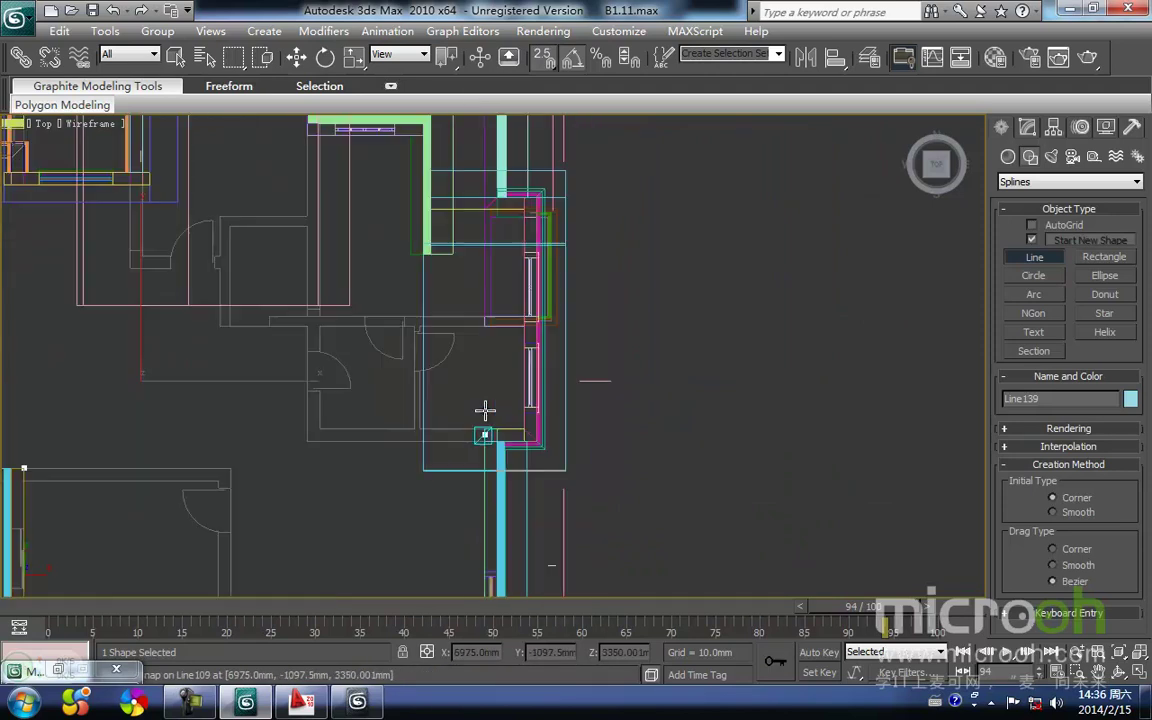
scroll(486, 411, up, 2)
scroll(489, 411, down, 2)
key(F3)
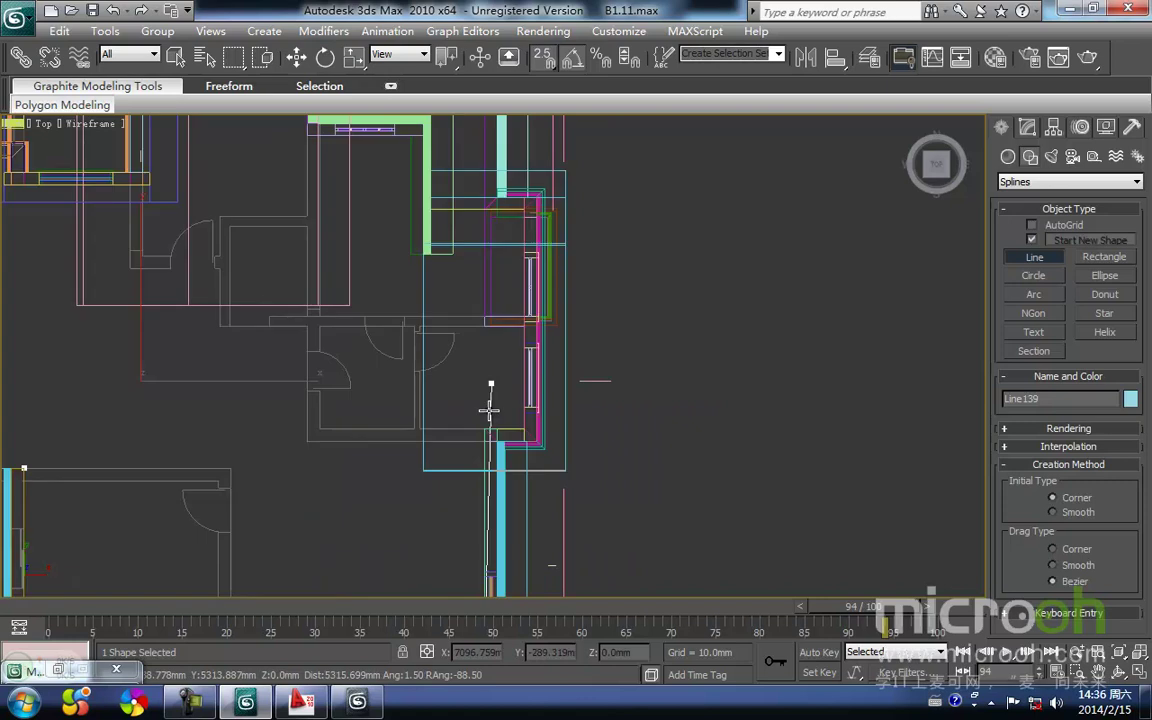
scroll(489, 410, down, 3)
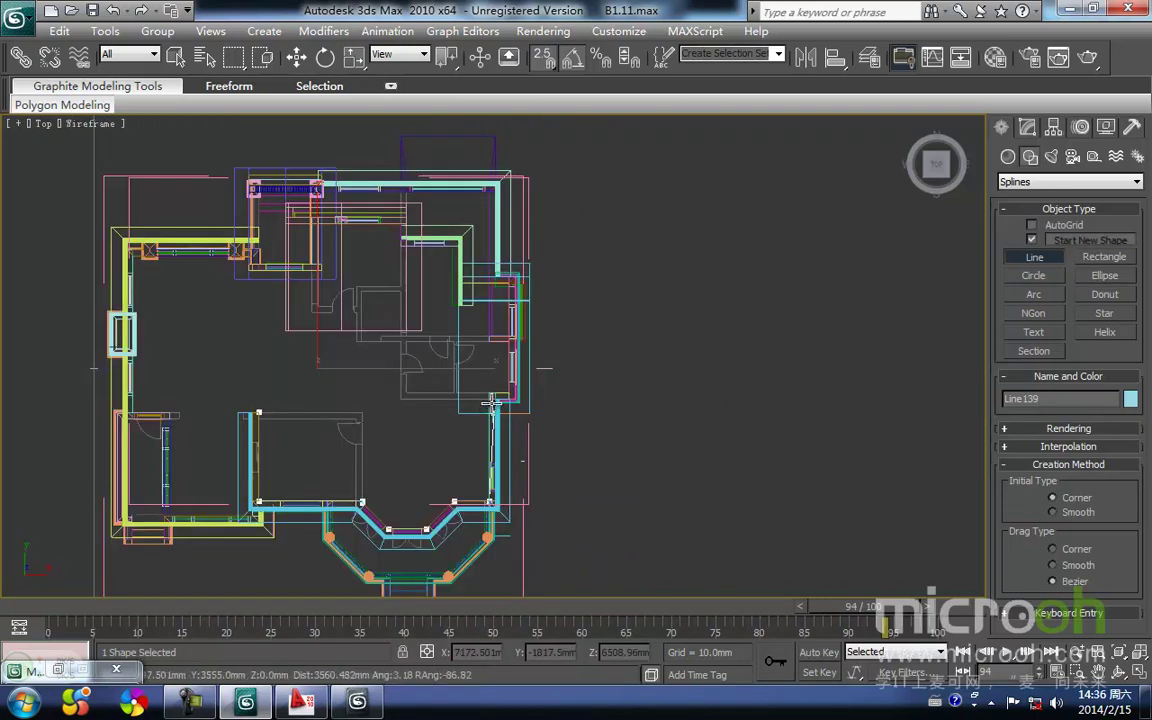
scroll(498, 341, up, 4)
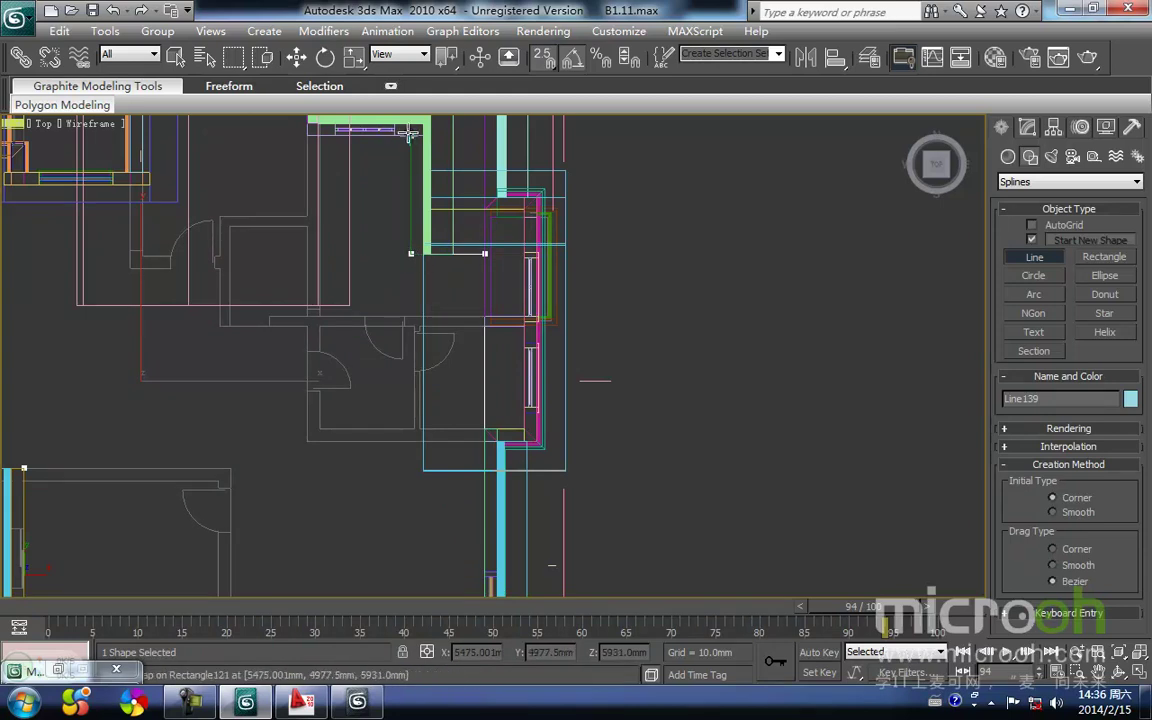
- Continue the slab outline along the inner faces of the two stepped window walls towards the entrance side
scroll(311, 130, down, 3)
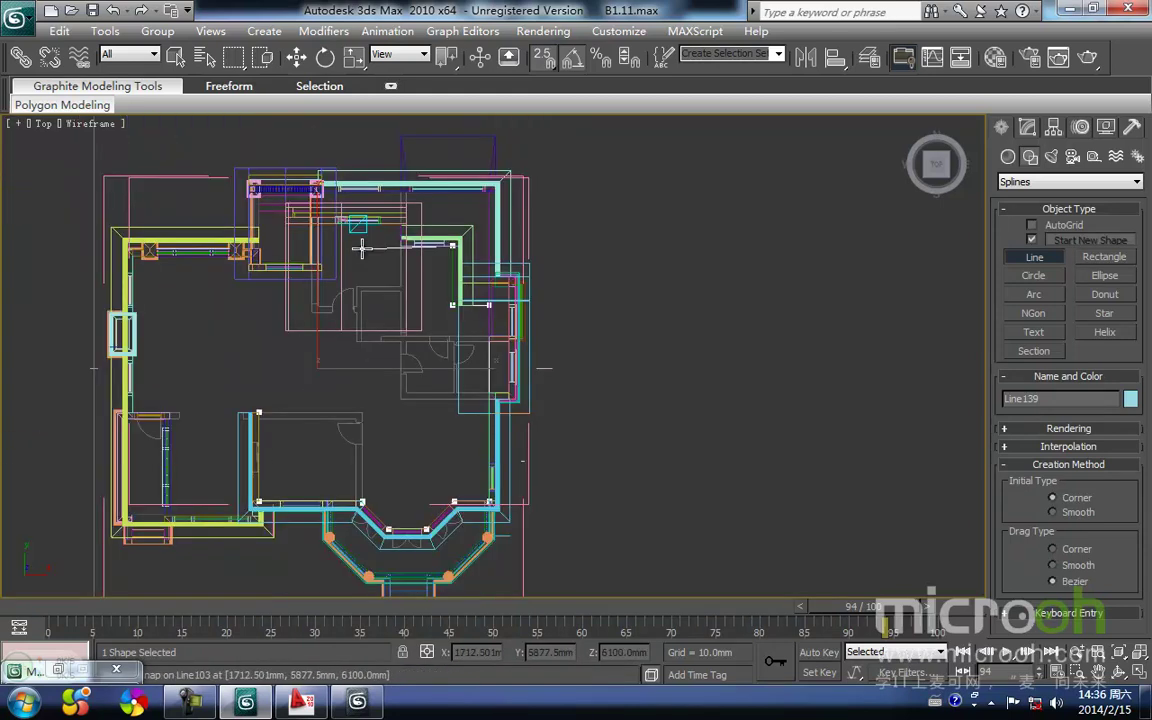
scroll(362, 248, up, 3)
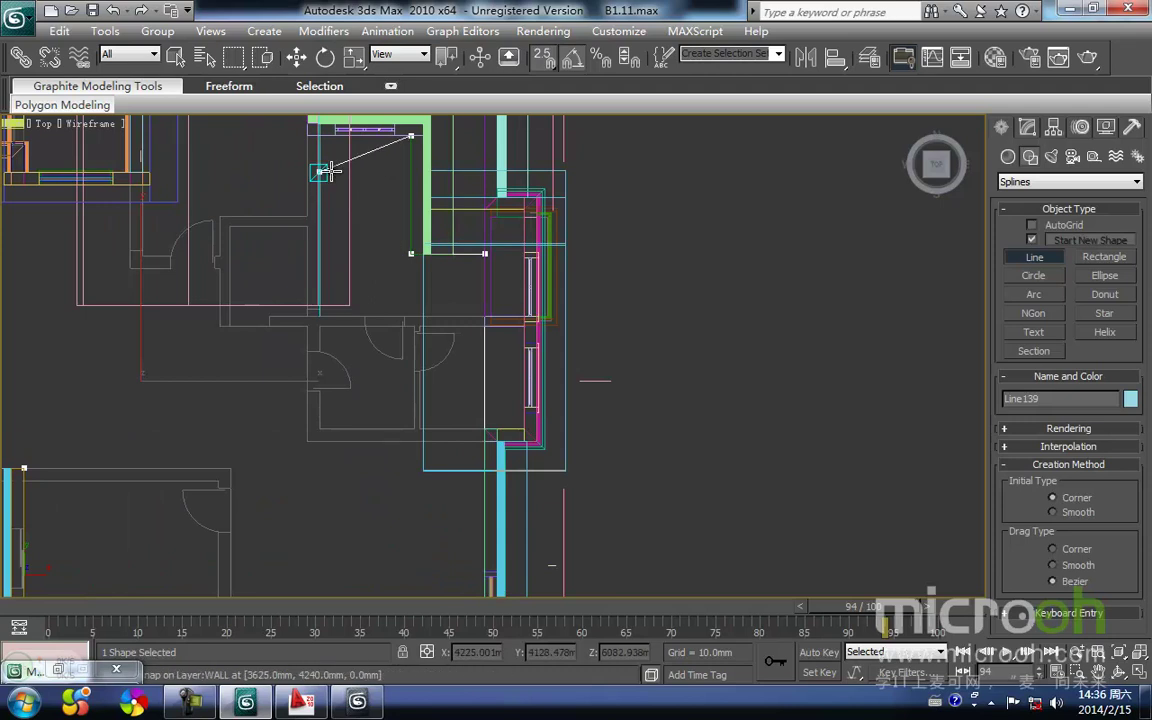
middle_drag(331, 171, 493, 356)
scroll(487, 362, down, 2)
scroll(481, 358, up, 4)
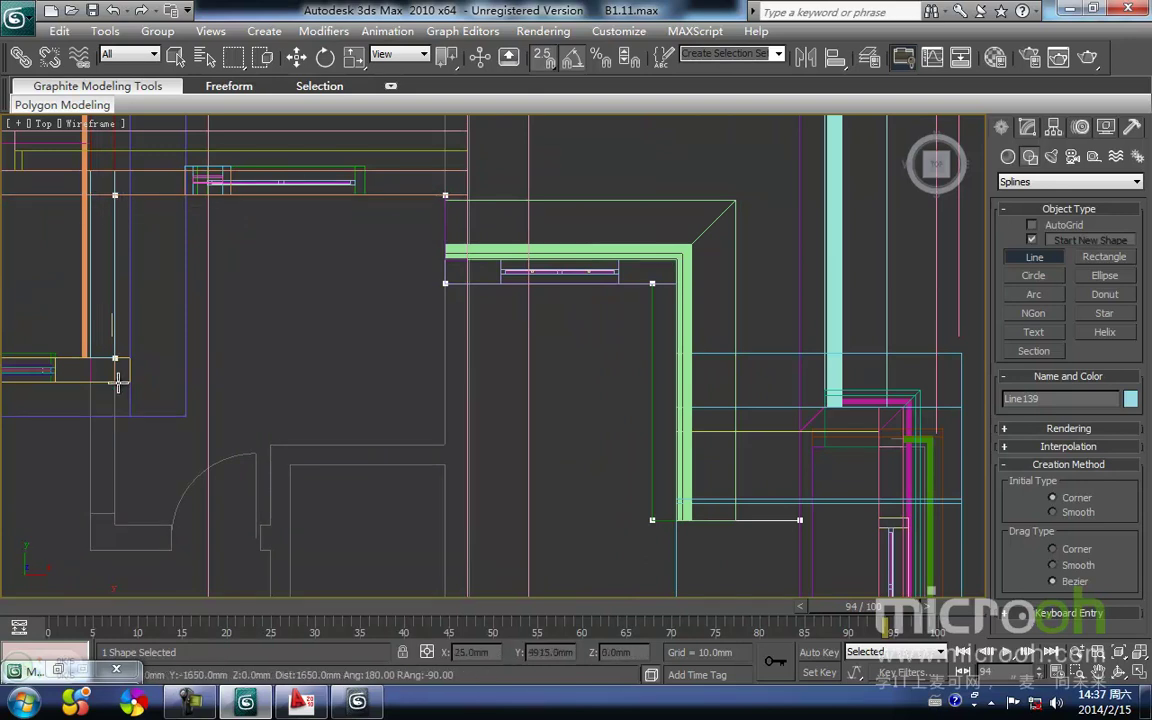
- Trace the last wall behind the entrance porch and close the slab outline spline at its starting point
key(i)
scroll(480, 362, down, 2)
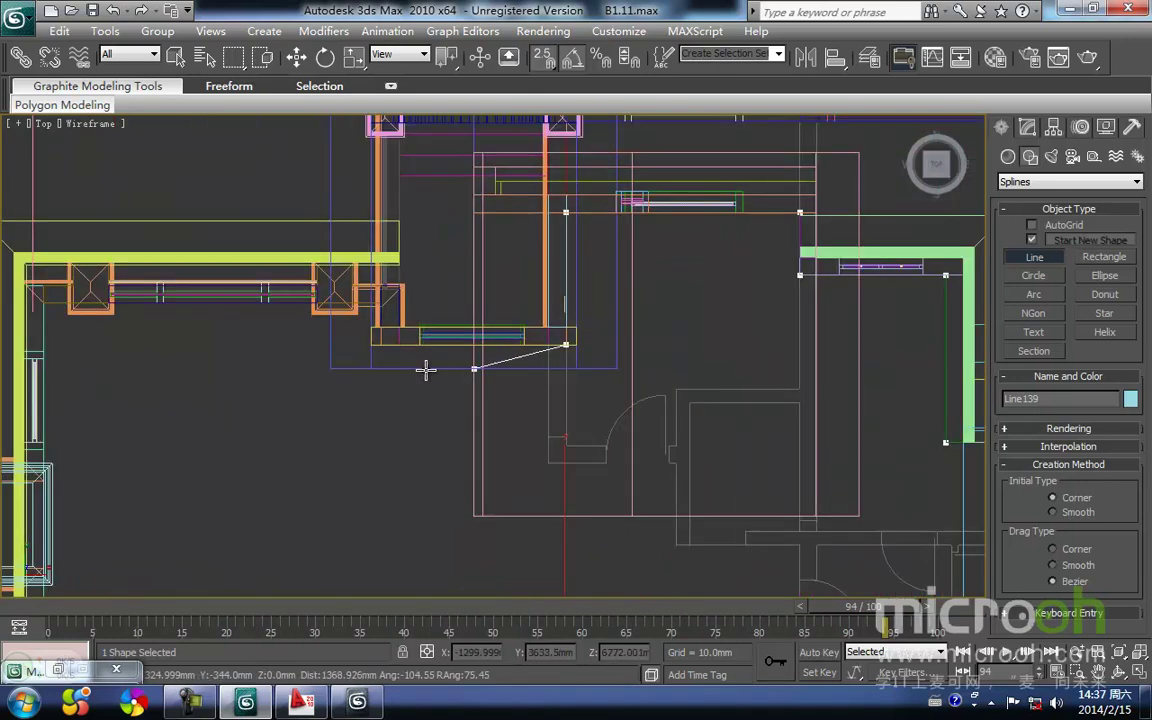
key(i)
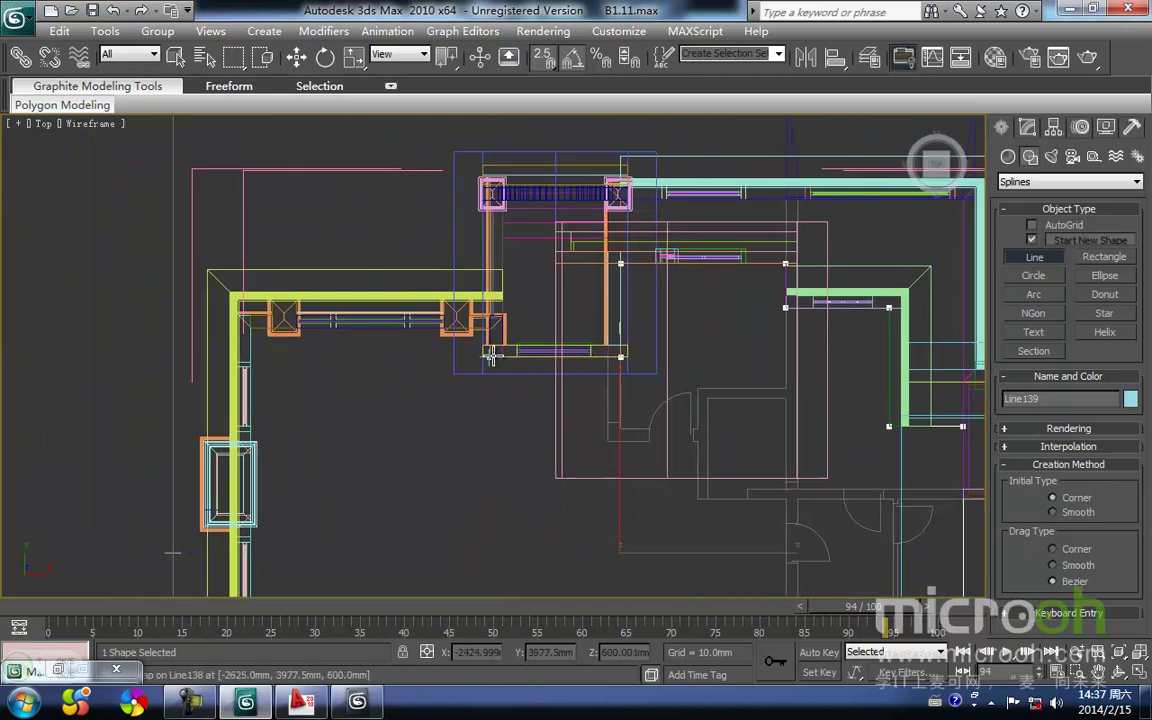
key(i)
scroll(445, 450, down, 3)
key(i)
scroll(490, 305, up, 1)
click(490, 276)
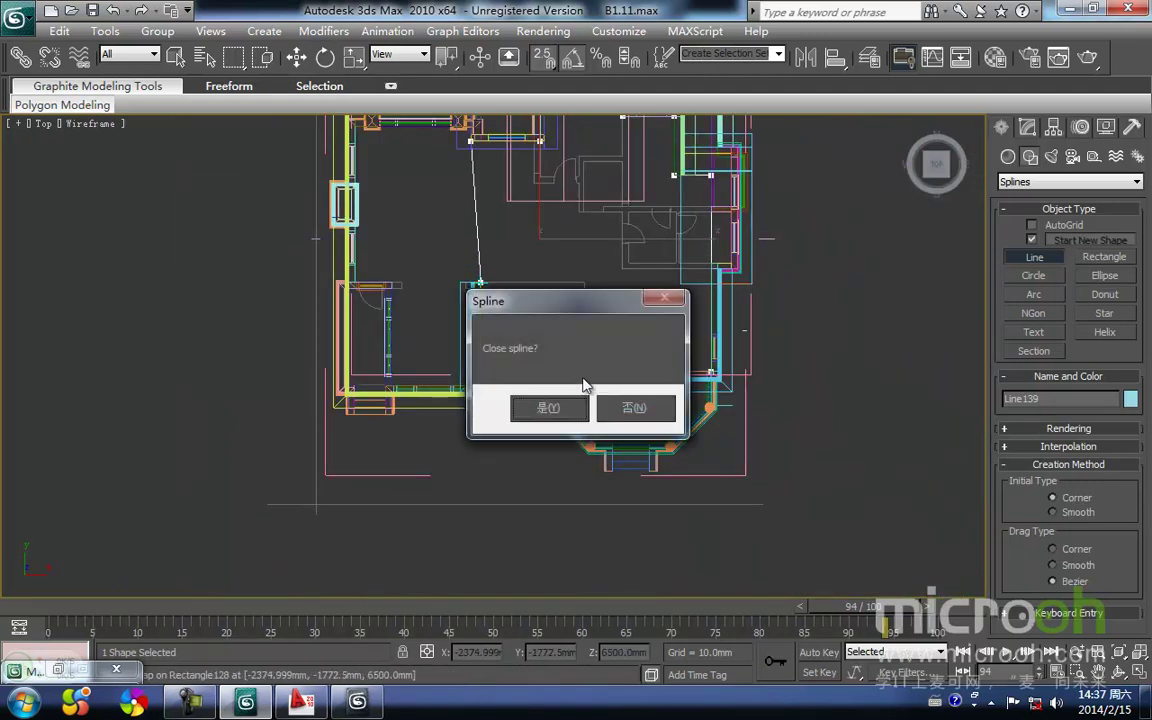
click(563, 418)
- Snap the outline's vertex behind the entrance porch horizontally into line with the partition wall's inner face
right_click(538, 290)
middle_drag(500, 236, 504, 363)
scroll(504, 360, up, 3)
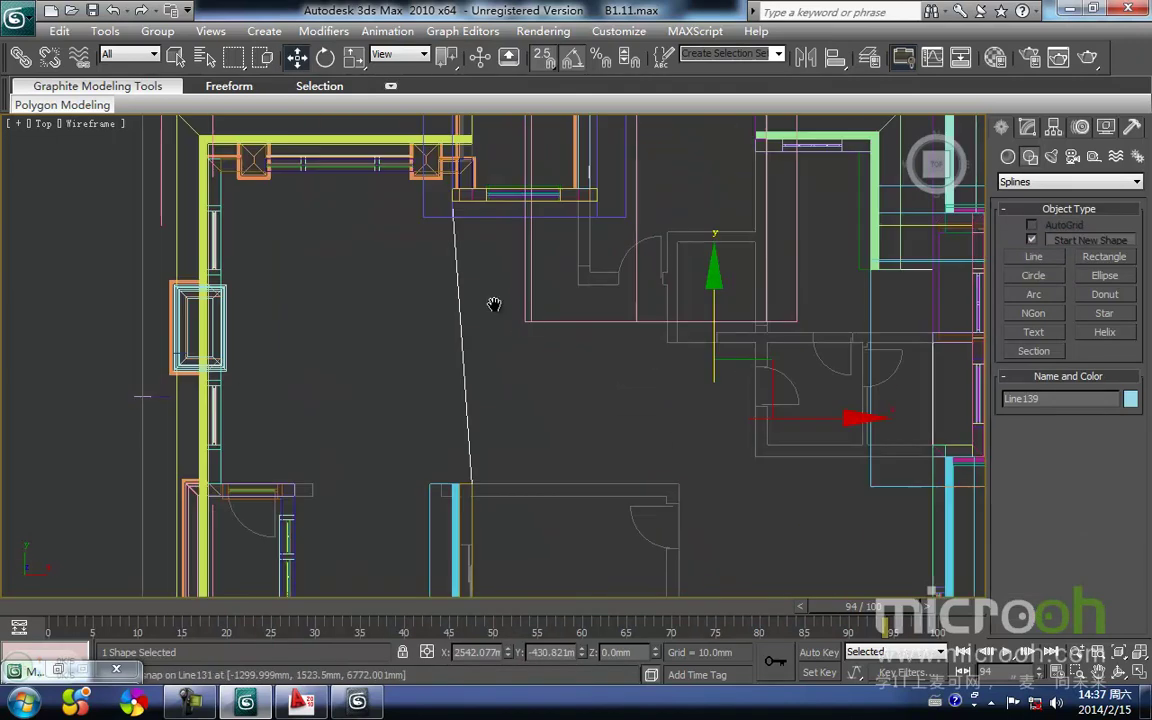
middle_drag(488, 288, 498, 329)
key(1)
drag(484, 277, 419, 188)
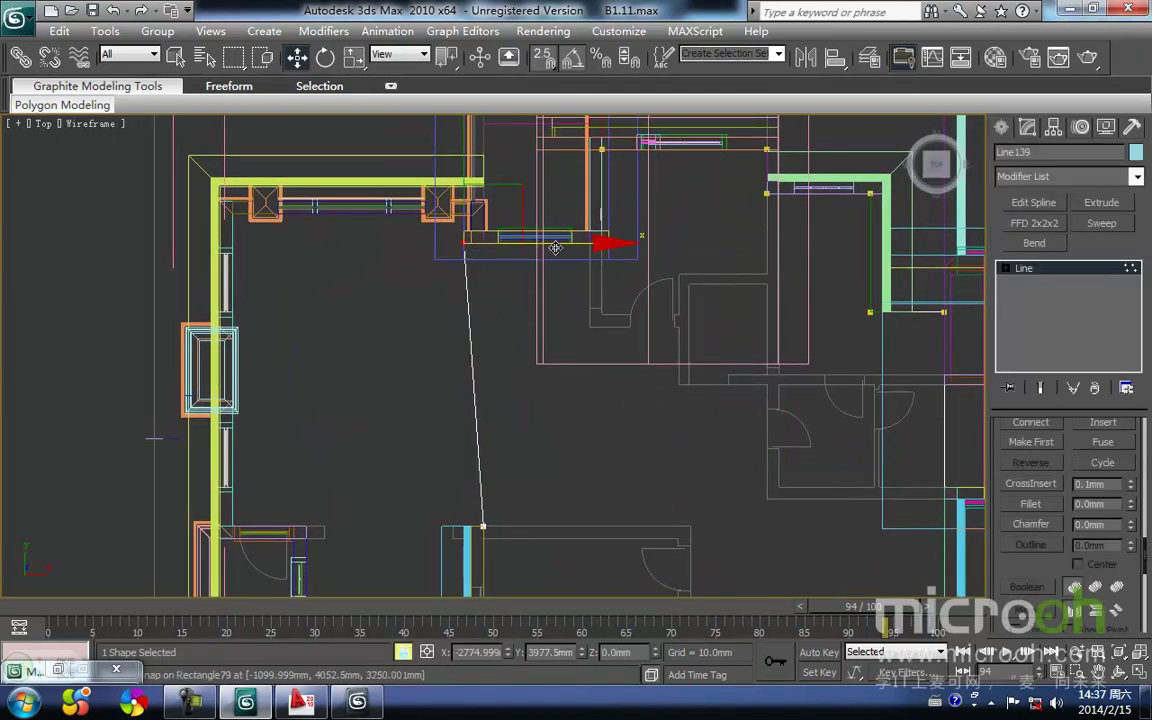
drag(502, 343, 488, 522)
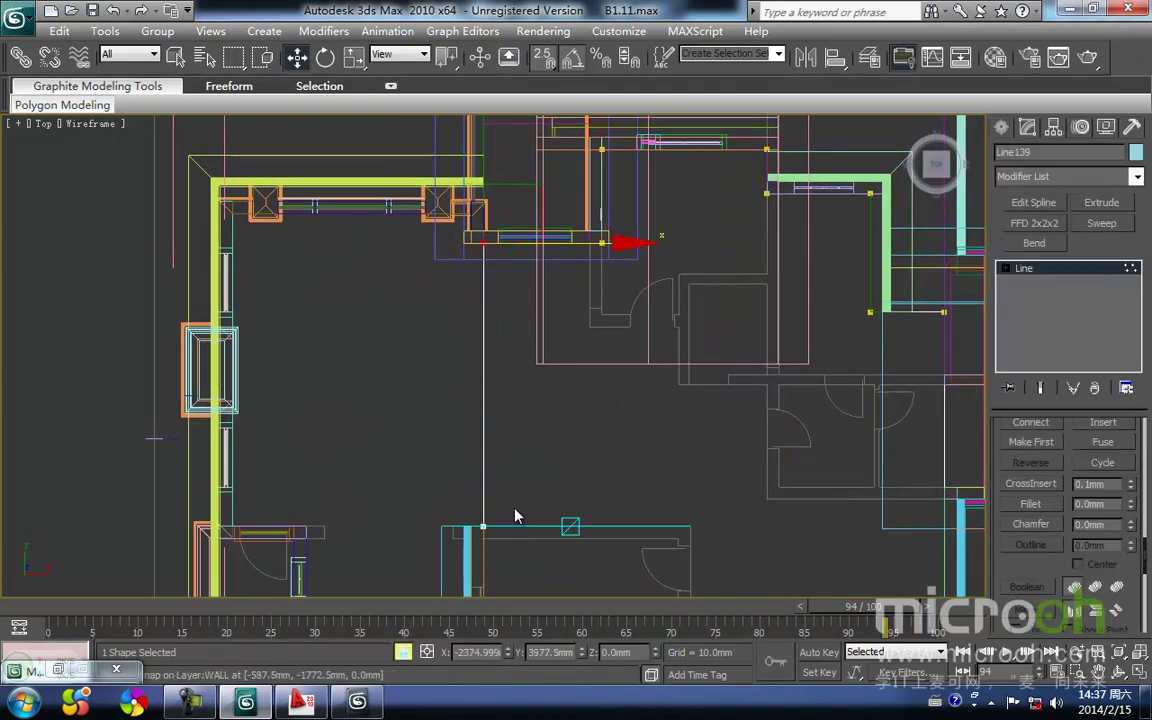
key(space)
click(514, 518)
- Delete the redundant outline vertex at the inner partition wall's end
middle_drag(504, 531, 509, 455)
drag(514, 472, 418, 434)
key(Delete)
middle_drag(665, 397, 597, 426)
scroll(597, 426, down, 3)
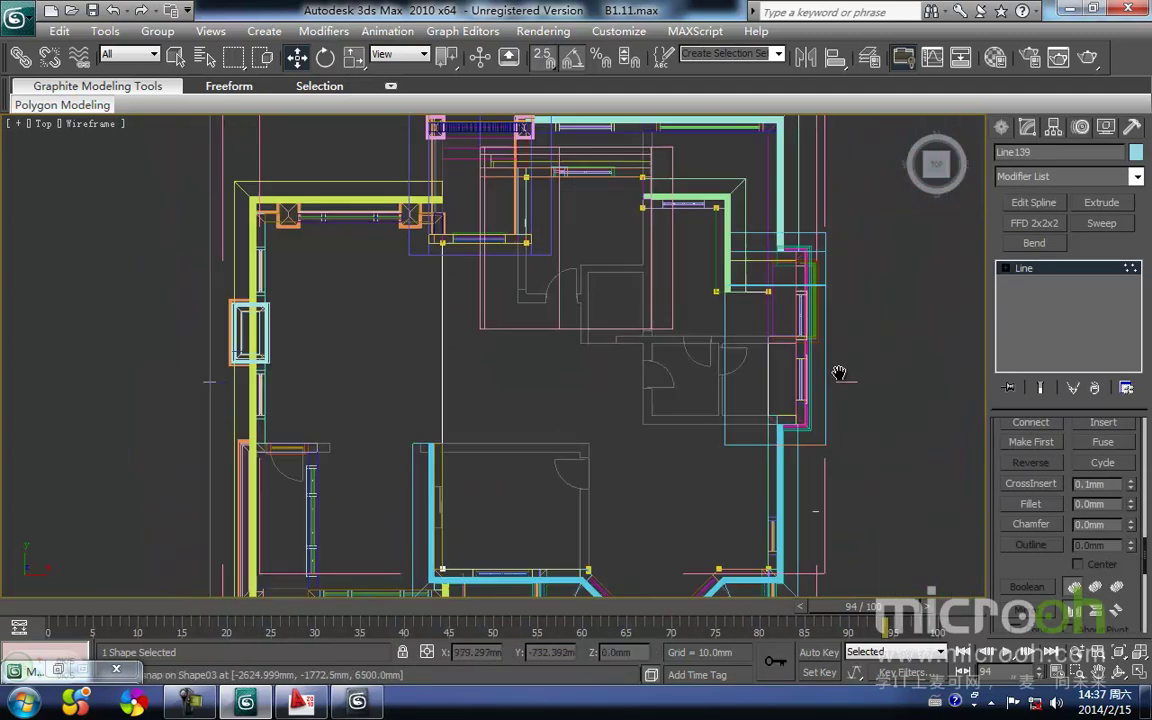
- Extrude the closed slab outline by 100 mm and lift the slab up to the upper-floor level in the front view
click(1101, 202)
key(f)
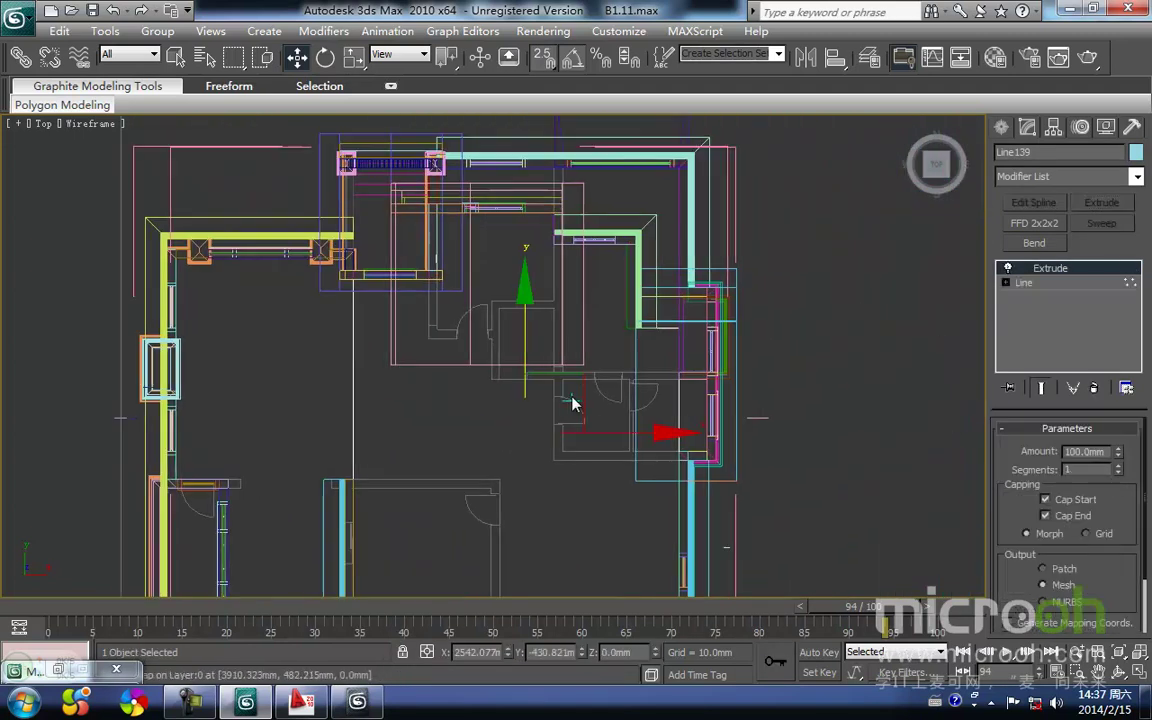
scroll(496, 402, up, 3)
key(F3)
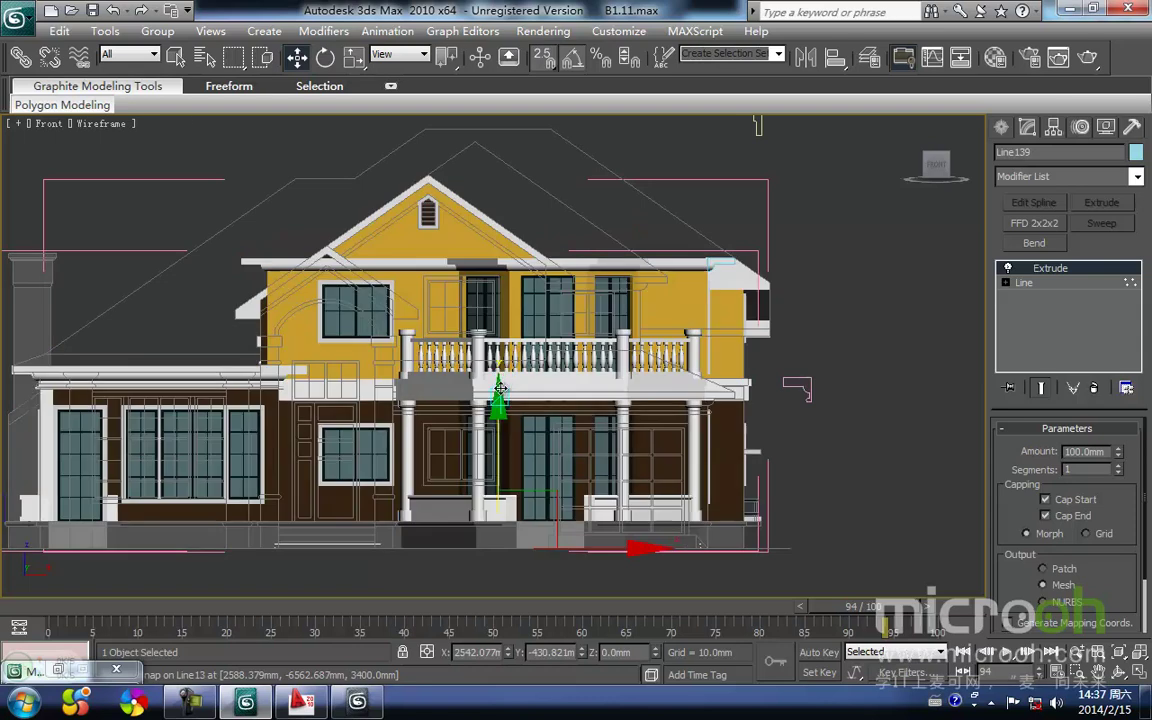
drag(500, 444, 477, 123)
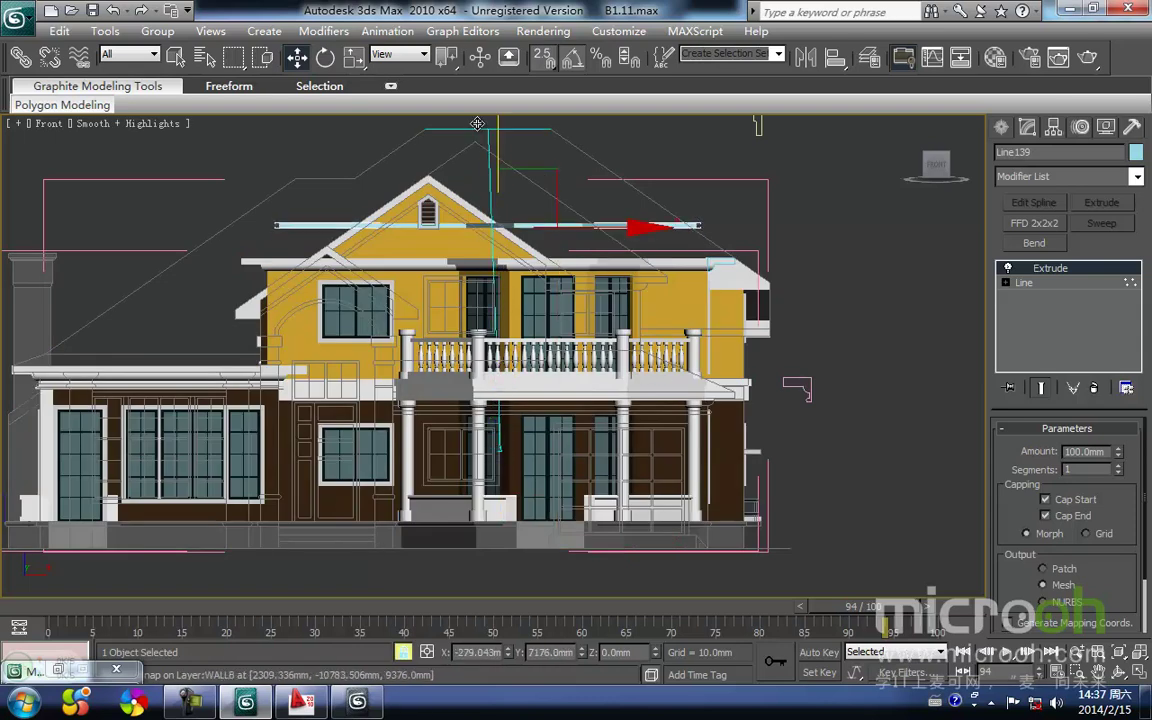
middle_drag(642, 237, 616, 242)
drag(669, 231, 688, 382)
- Snap the slab's height so its top meets the underside of the balcony column bases, placing it at Z about 3700 mm
middle_drag(665, 349, 479, 352)
scroll(640, 315, up, 2)
key(F3)
scroll(610, 349, up, 1)
drag(673, 327, 464, 330)
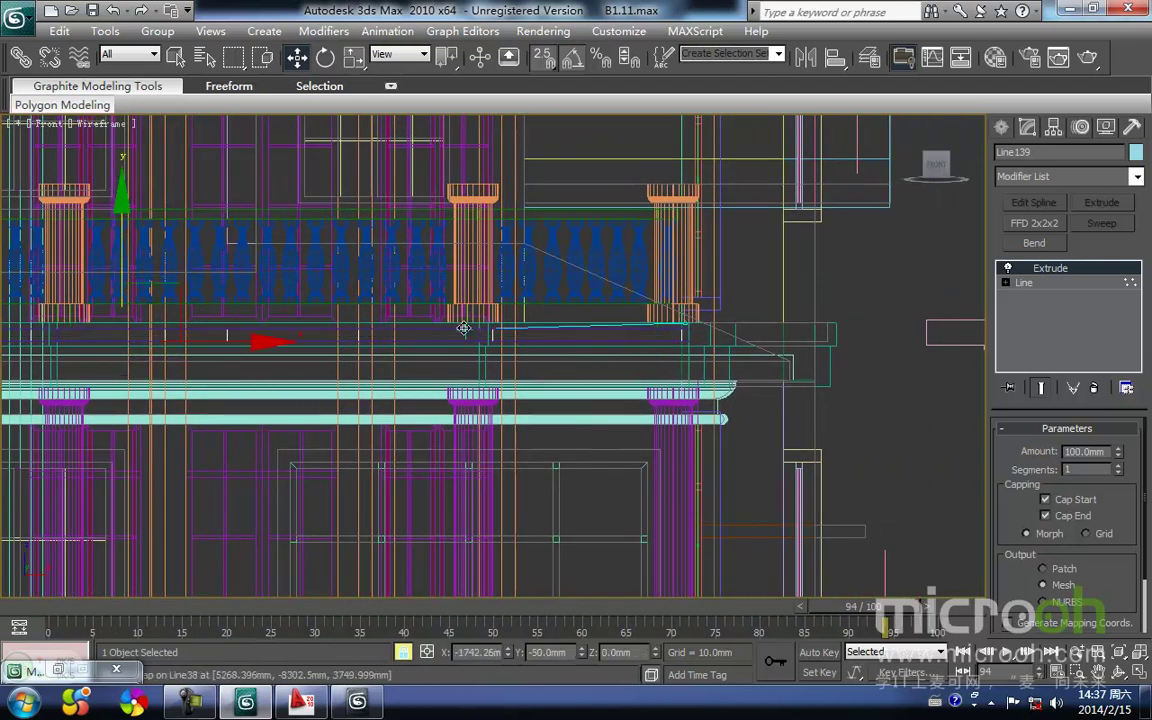
scroll(620, 334, up, 3)
middle_drag(664, 352, 534, 376)
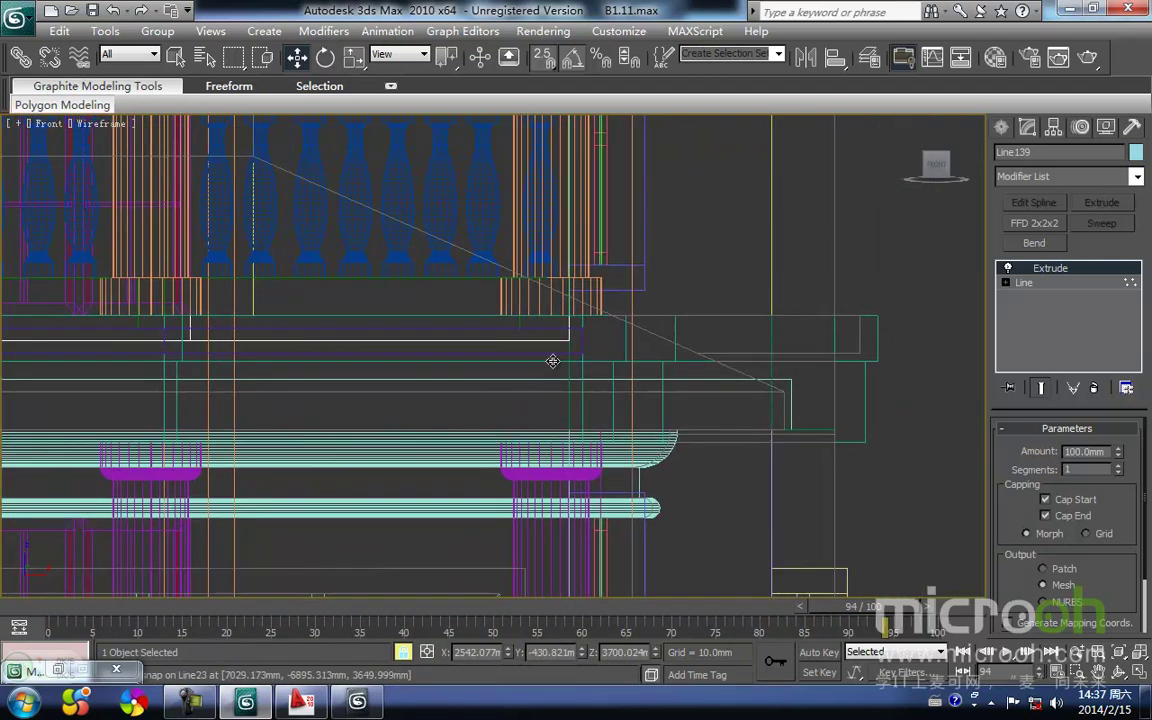
drag(564, 317, 566, 317)
scroll(564, 318, down, 2)
key(F3)
scroll(543, 319, down, 5)
mouse_move(590, 335)
alt+middle_down()
mouse_move(472, 400)
mouse_move(398, 365)
mouse_move(342, 372)
alt+middle_up()
middle_drag(718, 348, 523, 388)
scroll(588, 374, up, 2)
scroll(581, 375, up, 5)
click(563, 384)
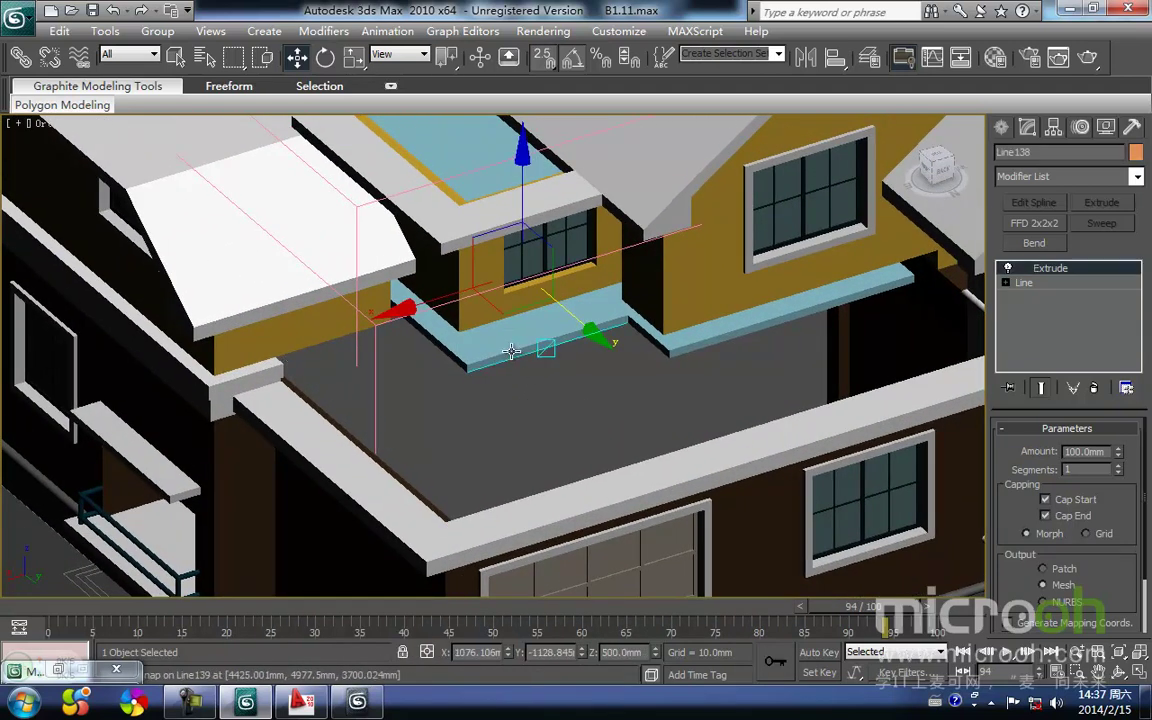
ctrl+click(452, 310)
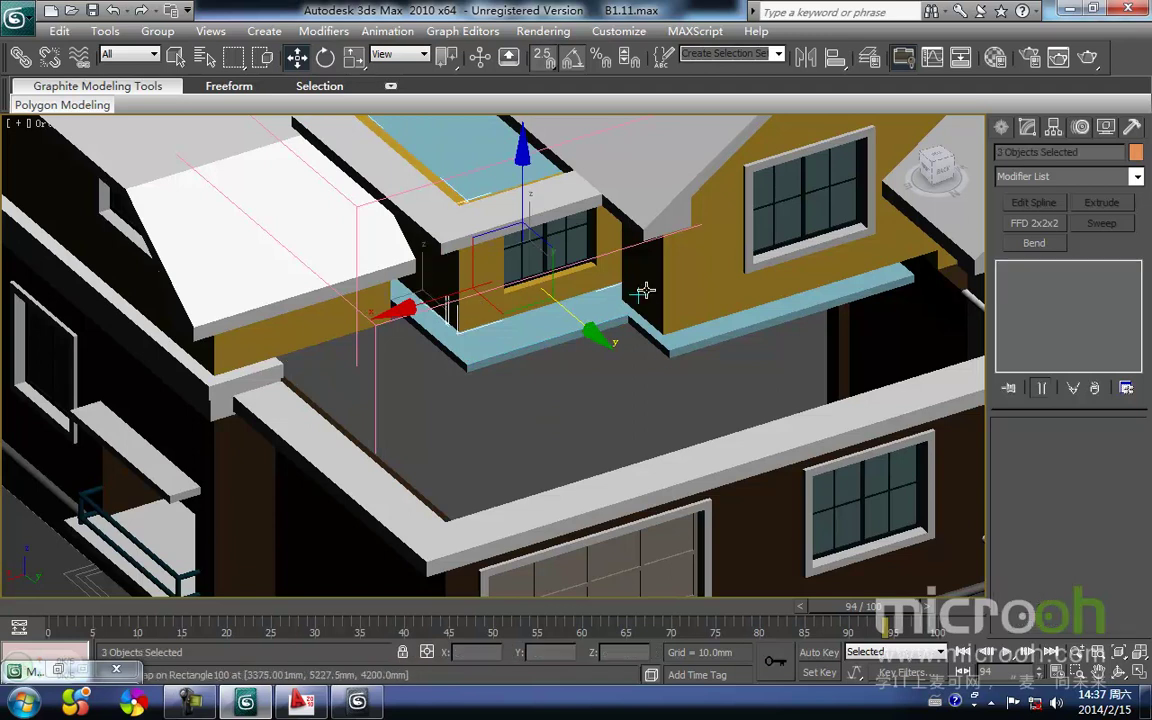
scroll(704, 296, down, 6)
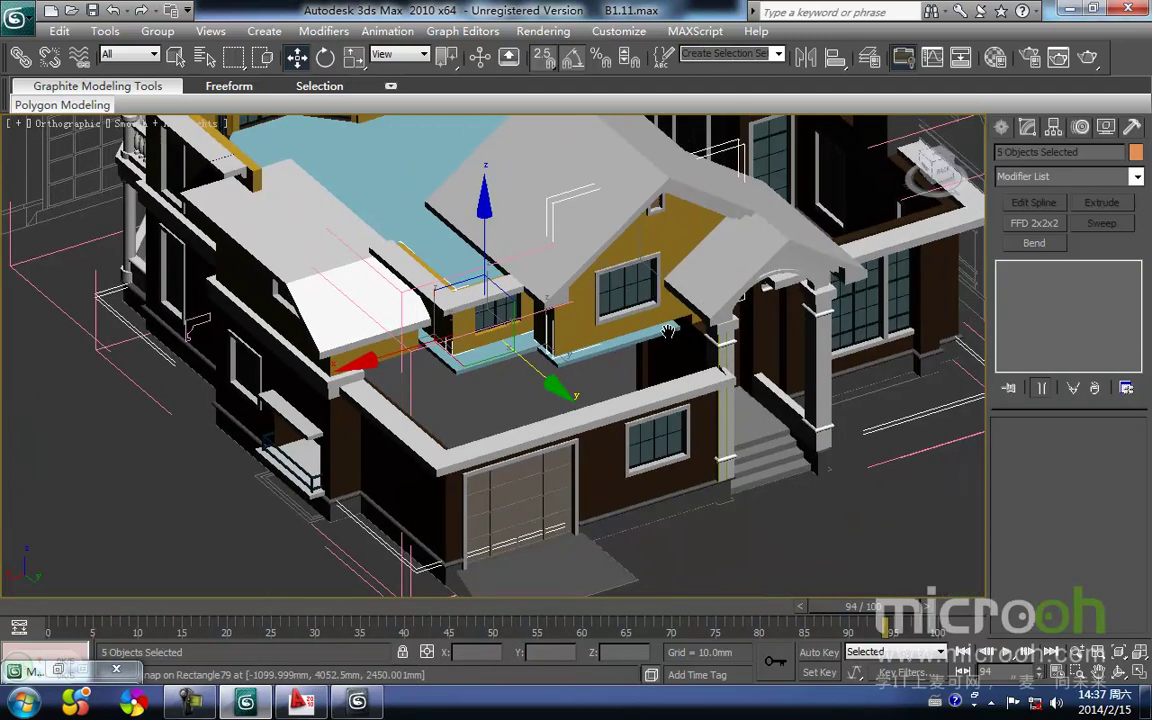
key(alt+q)
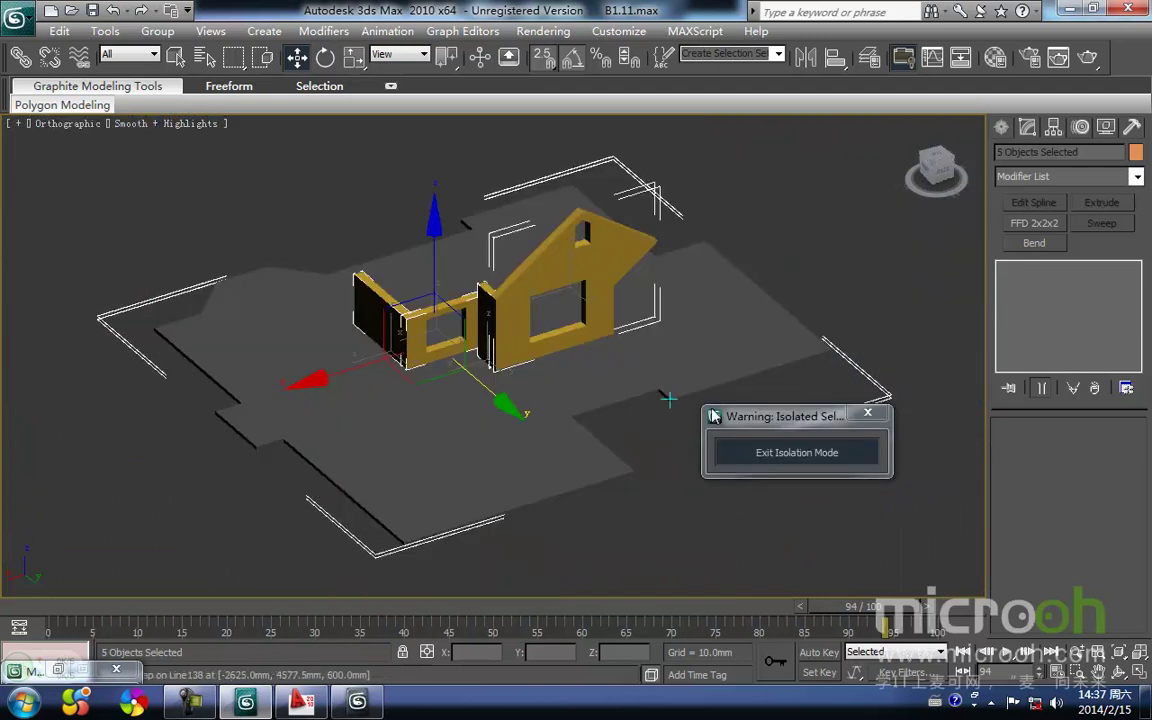
click(729, 454)
scroll(455, 480, up, 3)
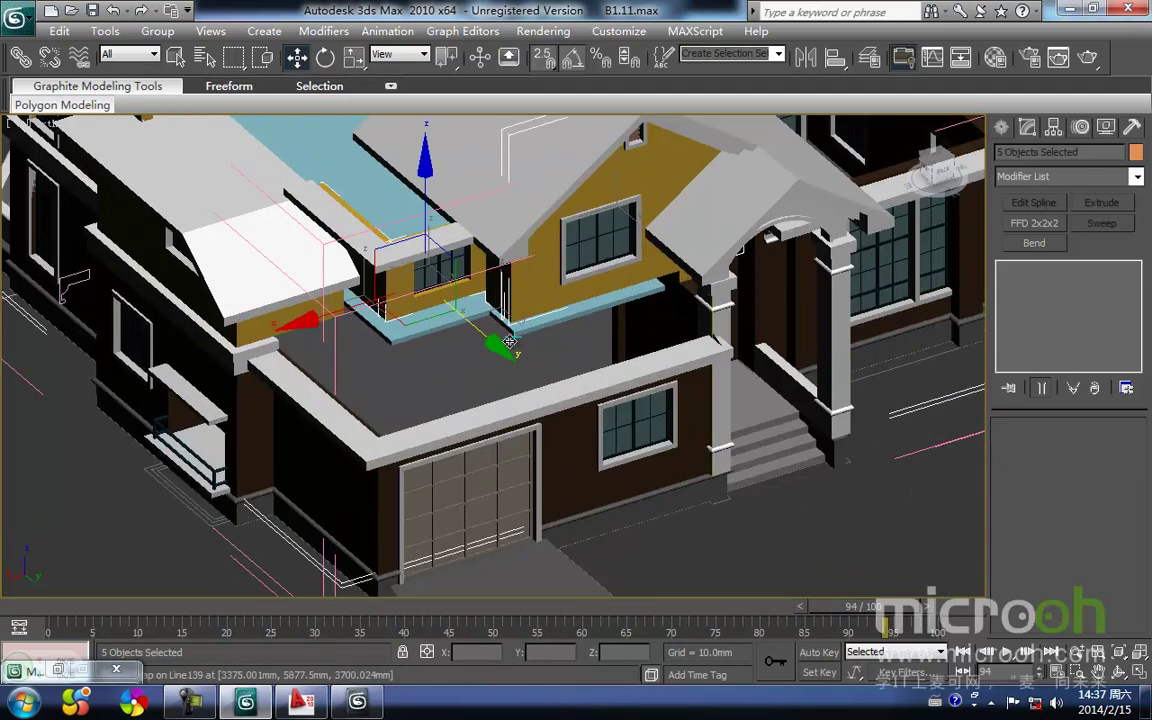
scroll(429, 328, down, 2)
click(668, 481)
- Isolate the upper-floor slab with its adjoining stepped walls and compare their edges from above
click(402, 300)
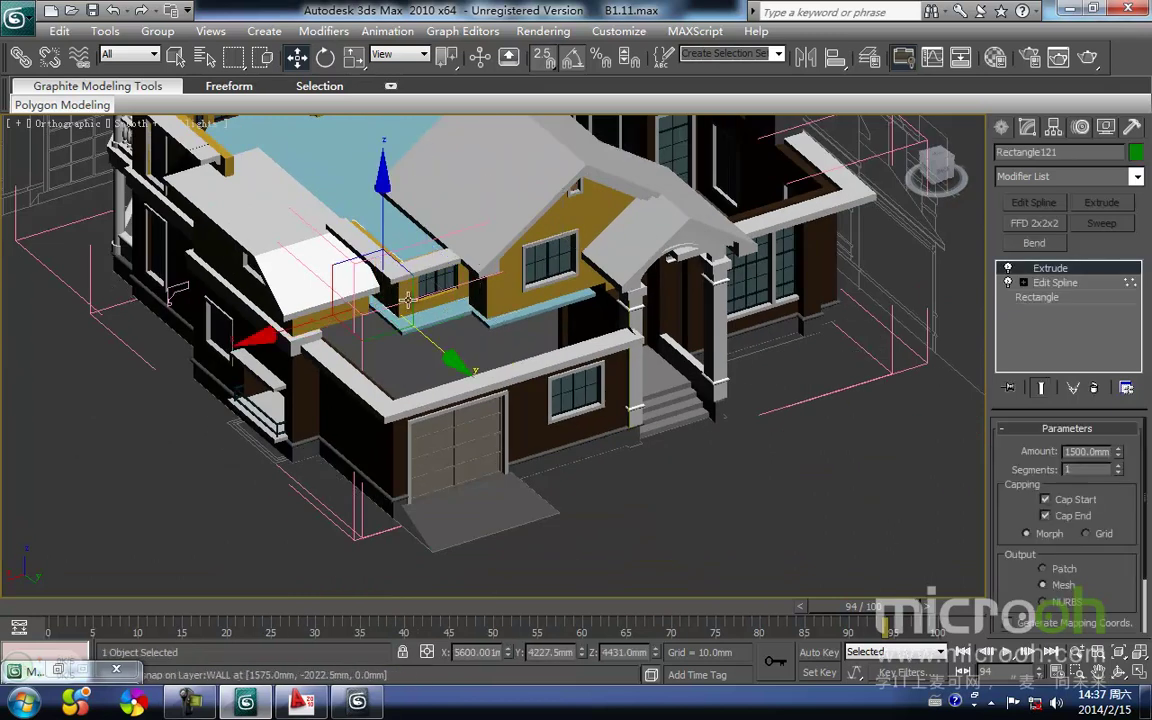
ctrl+click(470, 309)
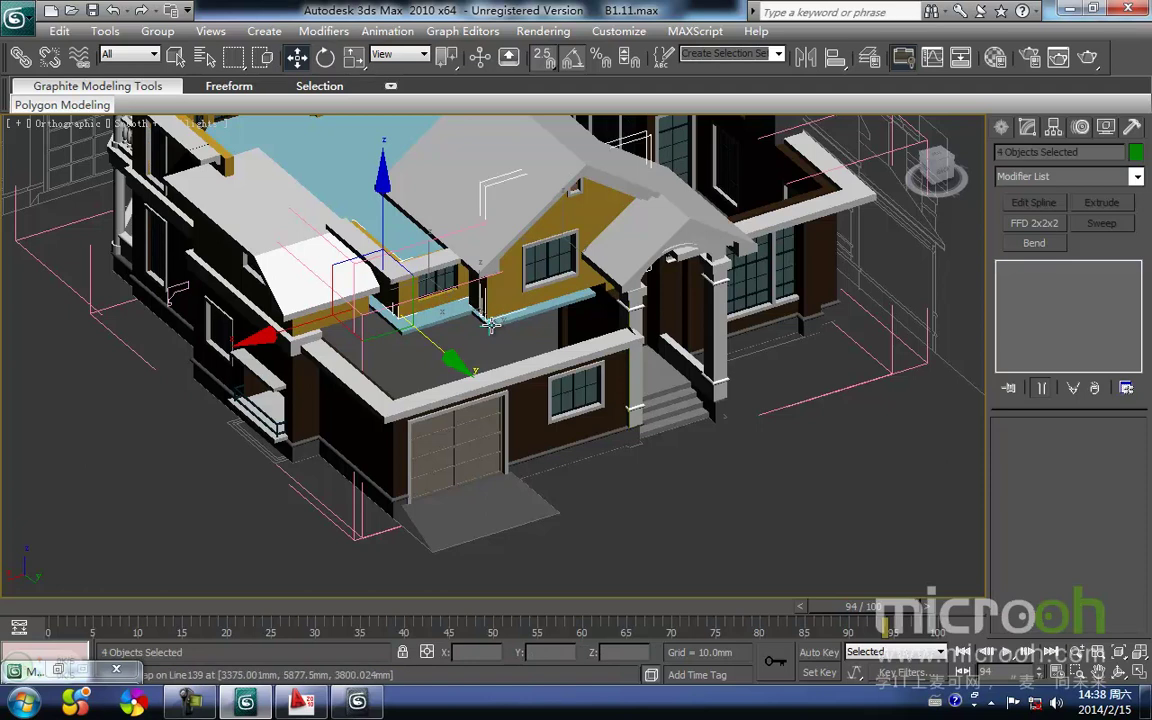
key(alt+q)
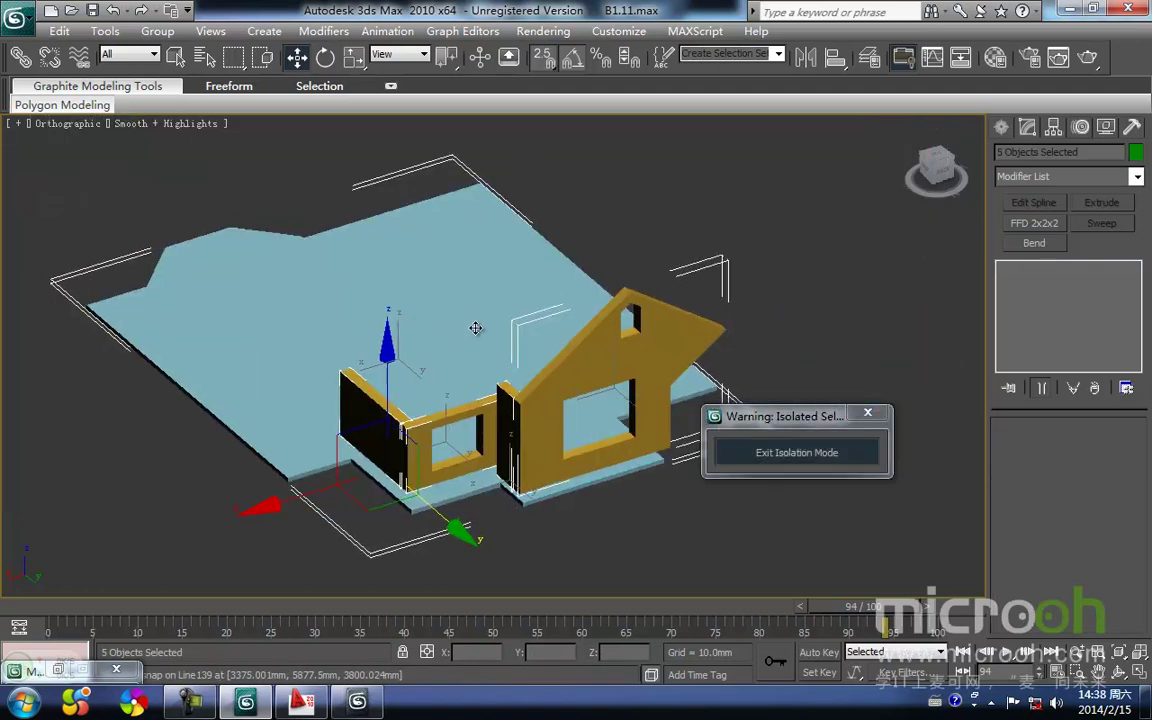
key(t)
scroll(539, 311, up, 5)
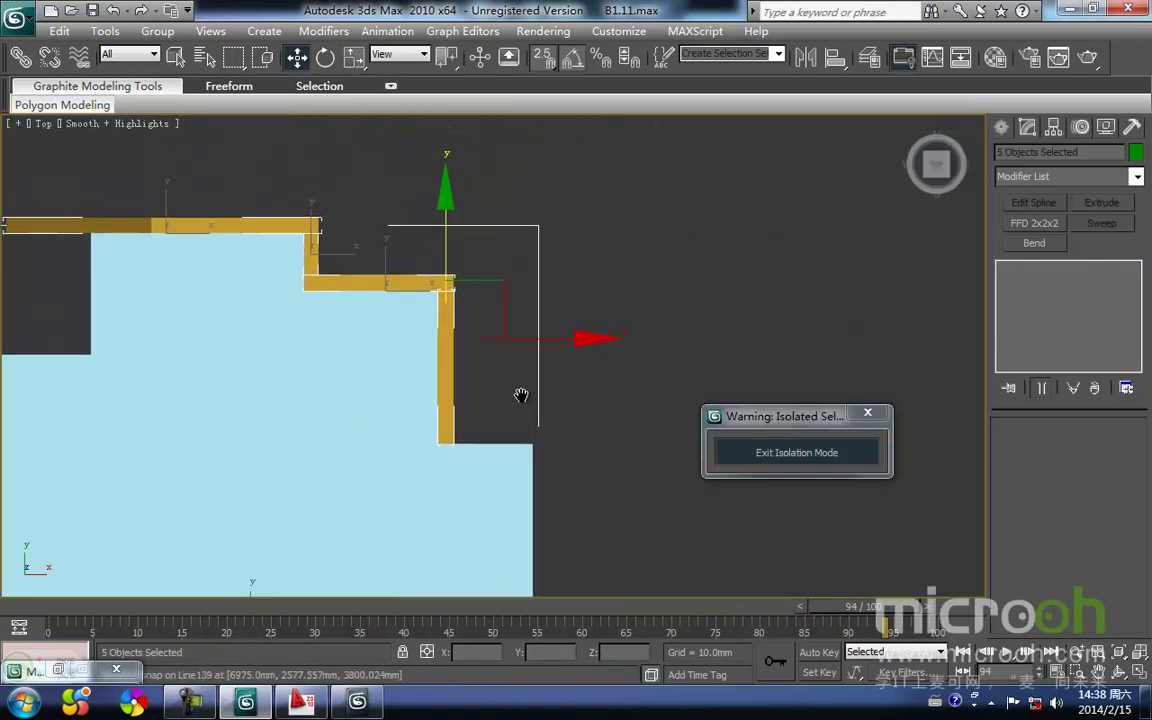
key(F3)
key(F3)
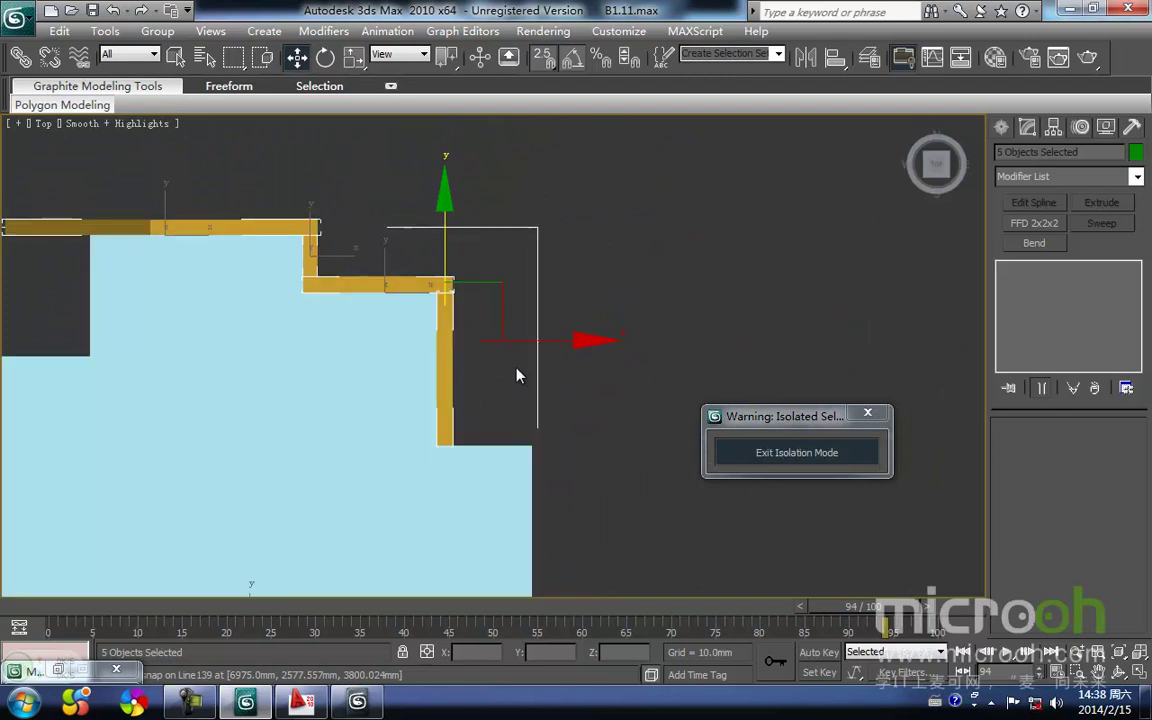
scroll(517, 376, down, 4)
mouse_move(517, 382)
alt+middle_down()
mouse_move(432, 334)
mouse_move(491, 352)
mouse_move(424, 298)
mouse_move(692, 482)
alt+middle_up()
click(790, 453)
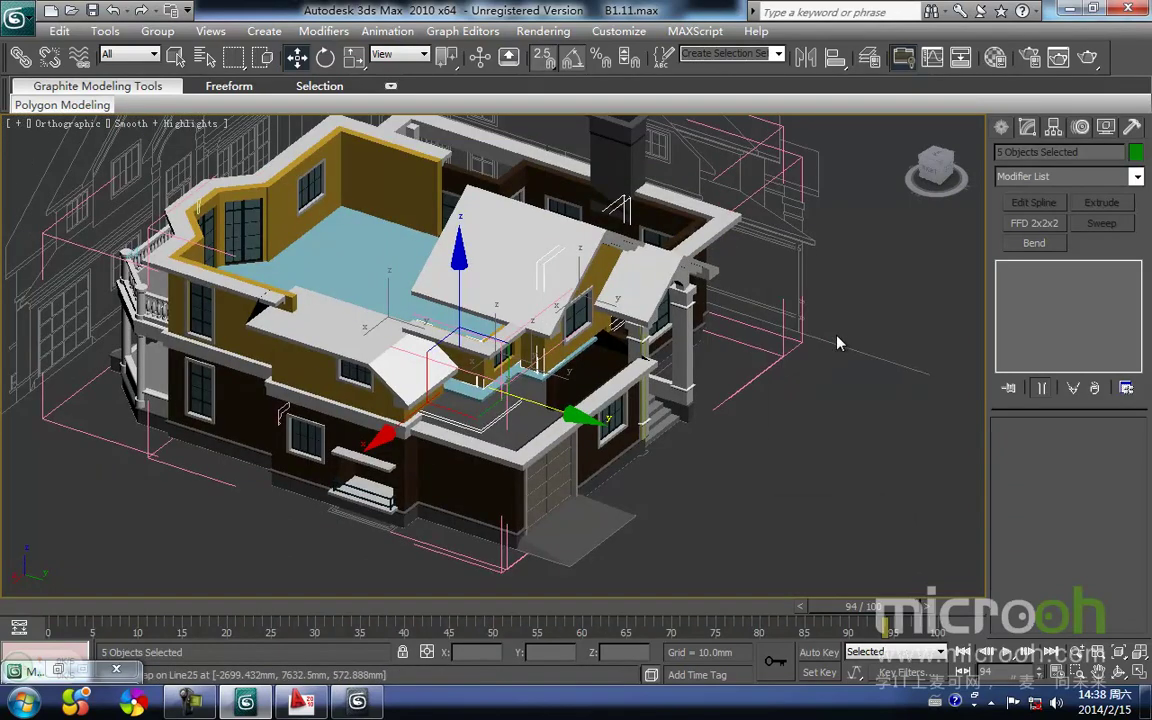
- Isolate the slab with its adjoining walls again, assign the 楼板 material to the slab, and exit isolation
click(836, 340)
click(599, 403)
mouse_move(713, 453)
alt+middle_down()
mouse_move(630, 414)
mouse_move(714, 437)
mouse_move(705, 441)
alt+middle_up()
key(alt+q)
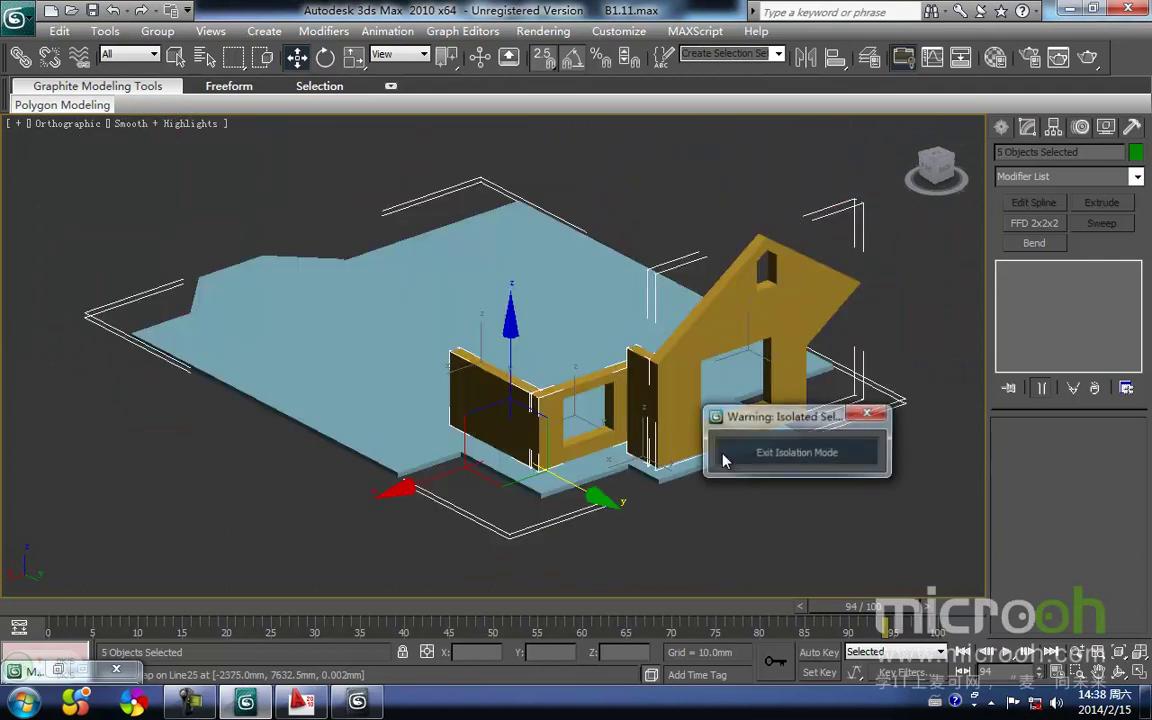
click(589, 543)
click(366, 382)
key(m)
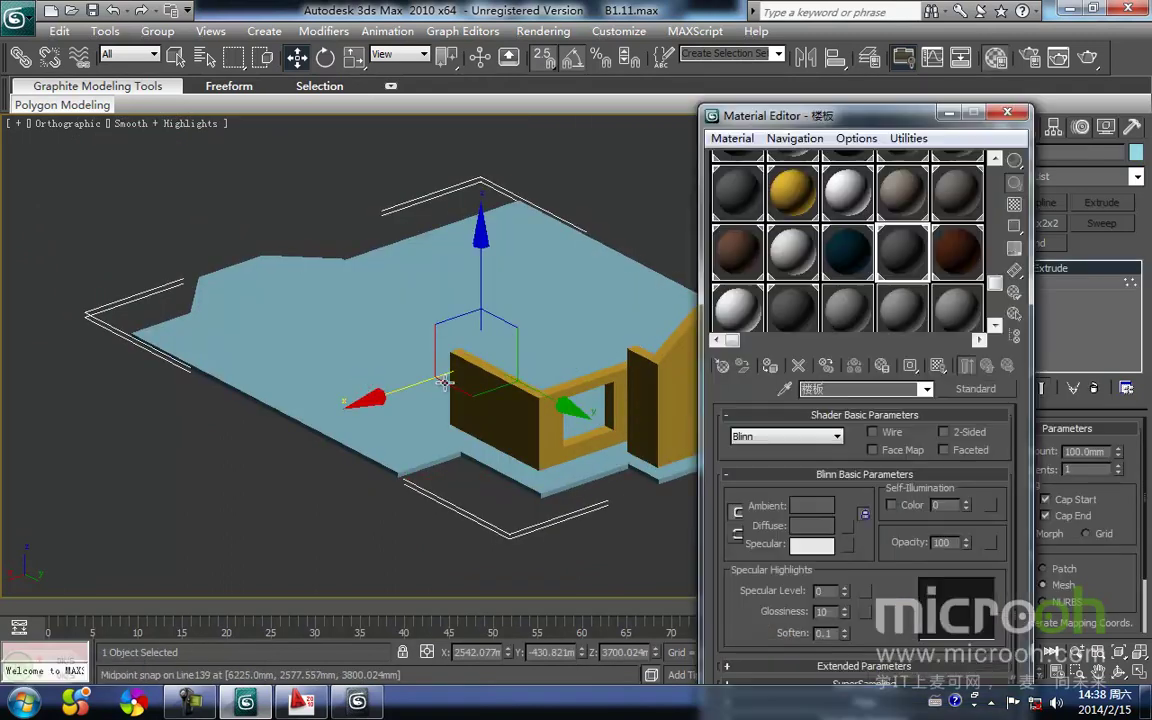
click(769, 367)
mouse_move(620, 424)
middle_down()
mouse_move(608, 382)
mouse_move(604, 442)
mouse_move(625, 434)
middle_up()
click(342, 530)
click(1008, 118)
click(759, 452)
- Hide all spline shapes in the scene so only the villa geometry is displayed
scroll(625, 433, down, 8)
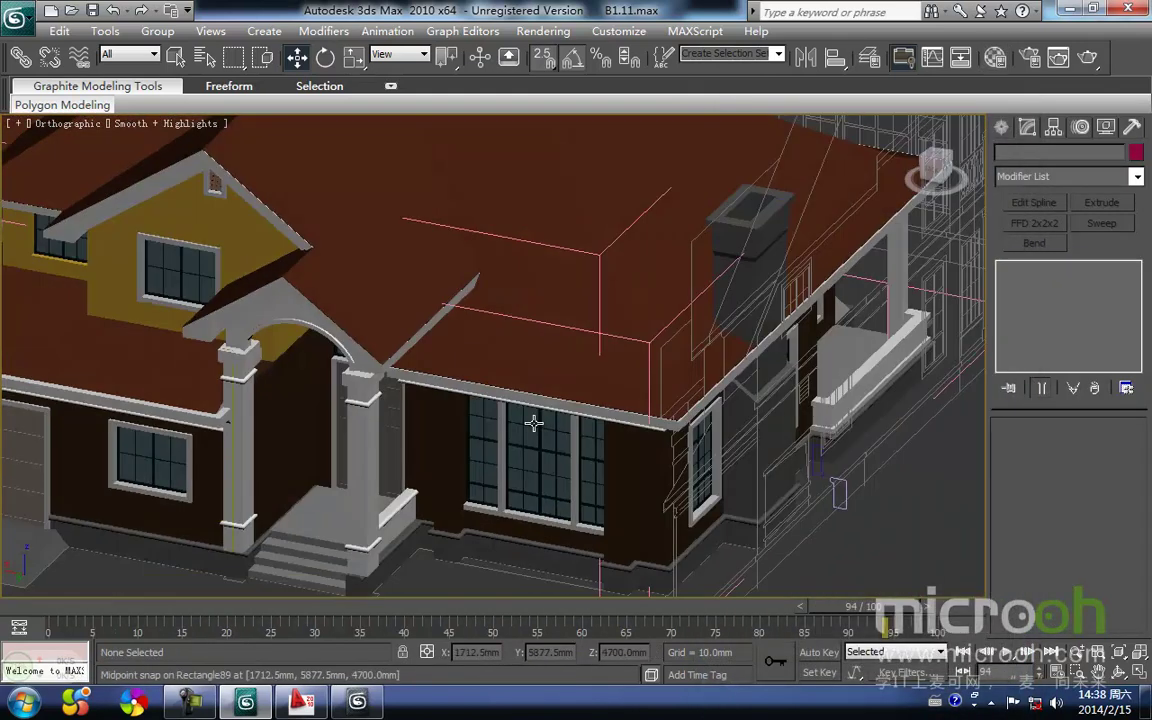
middle_drag(632, 377, 524, 457)
alt+middle_drag(740, 415, 581, 404)
middle_drag(697, 386, 634, 408)
key(shift+s)
scroll(743, 463, down, 4)
- Select the entire villa model and close all open groups
key(ctrl+a)
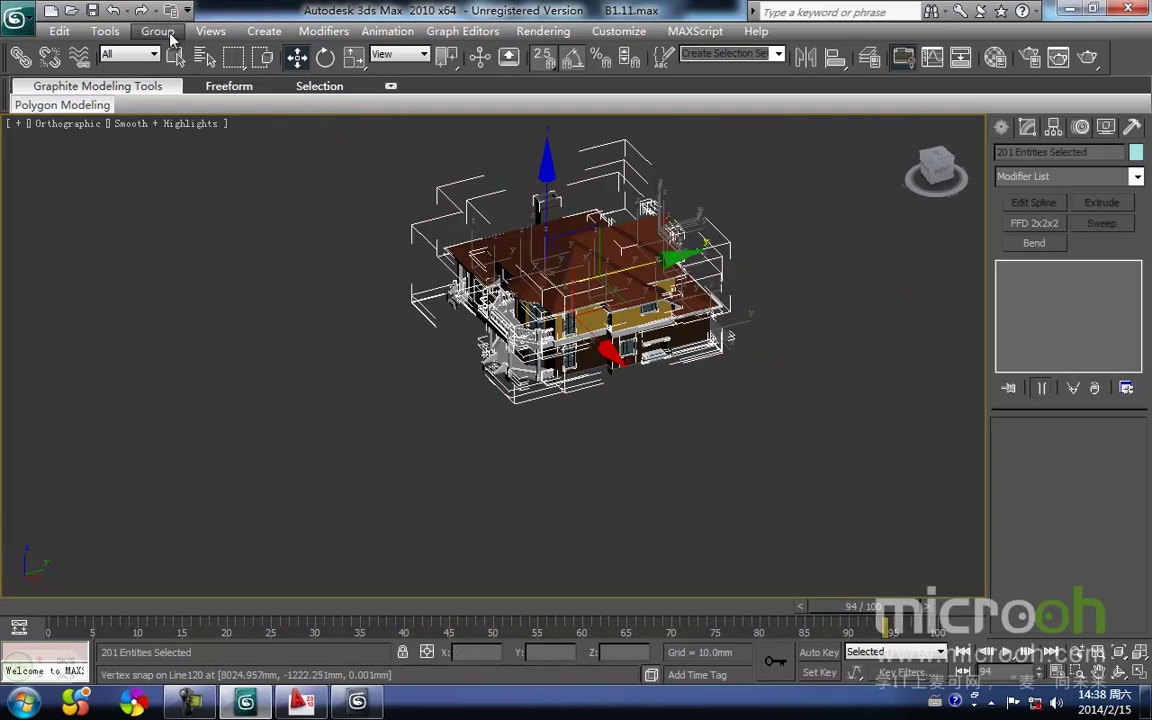
click(160, 31)
click(196, 119)
click(632, 438)
- Inspect the whole villa from several sides and in the front view
alt+middle_drag(588, 372, 707, 351)
scroll(520, 399, up, 5)
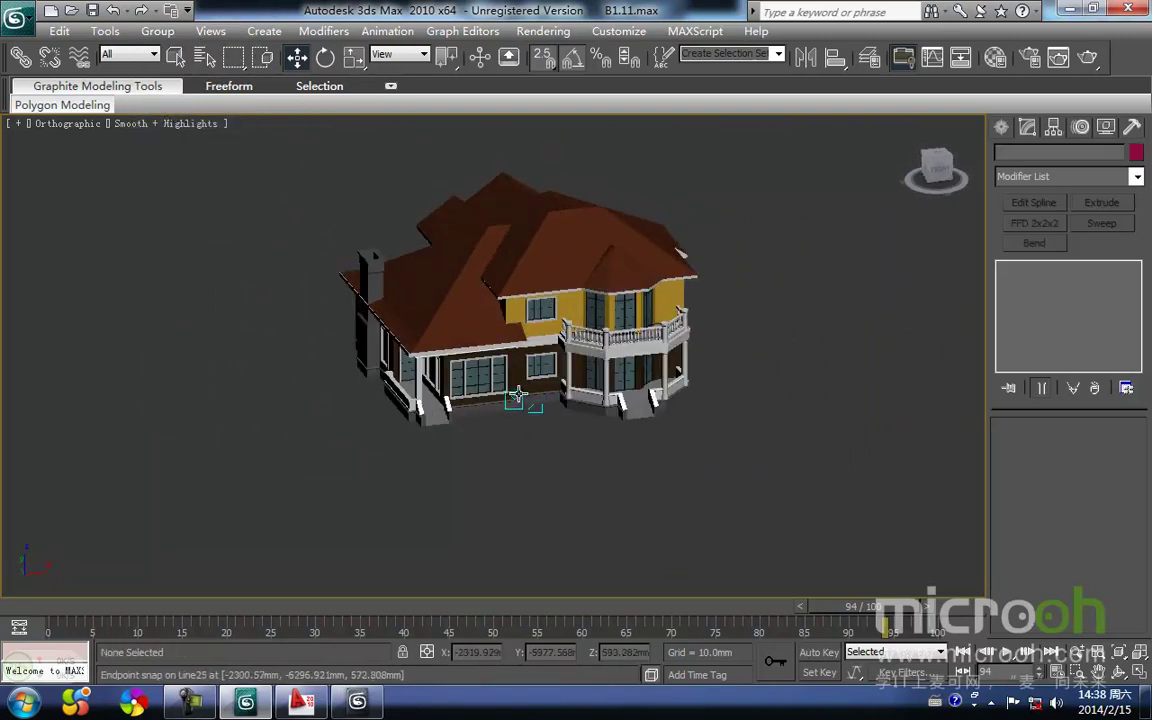
alt+middle_drag(616, 455, 376, 420)
alt+middle_drag(550, 446, 812, 430)
middle_drag(500, 442, 328, 370)
scroll(492, 414, down, 4)
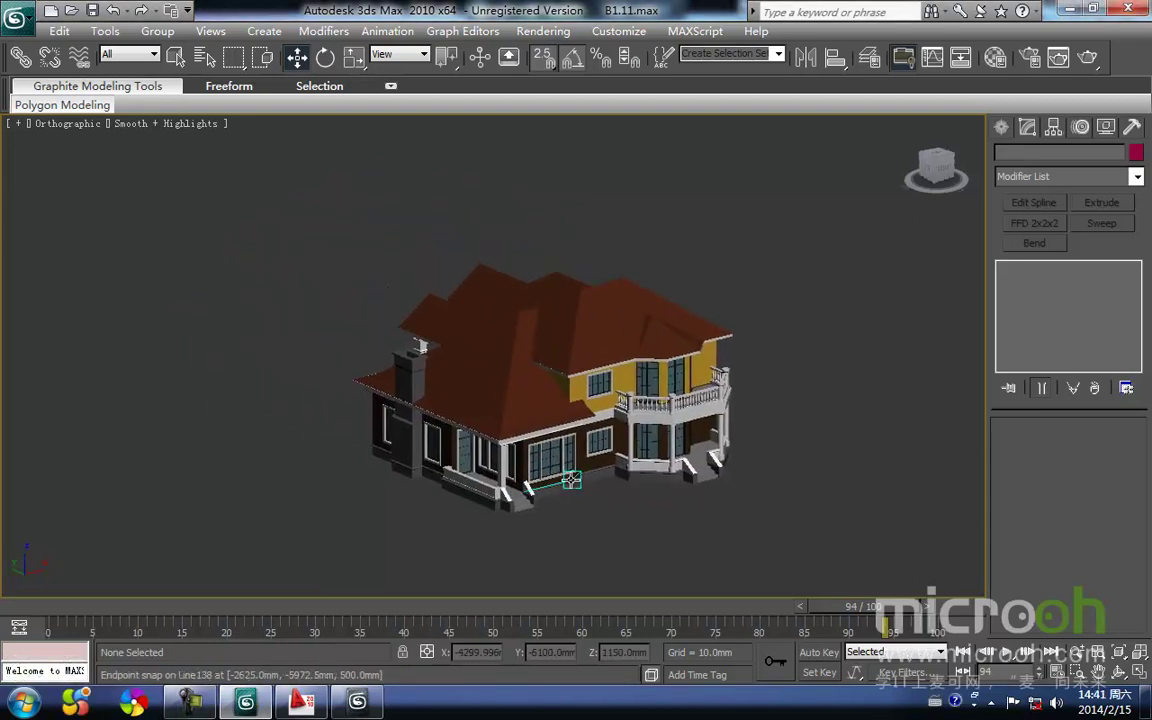
scroll(571, 480, up, 4)
mouse_move(571, 480)
middle_down()
mouse_move(527, 437)
mouse_move(507, 355)
mouse_move(594, 487)
mouse_move(898, 476)
middle_up()
mouse_move(604, 400)
middle_down()
mouse_move(494, 432)
mouse_move(481, 424)
middle_up()
scroll(494, 432, down, 4)
key(f)
key(F3)
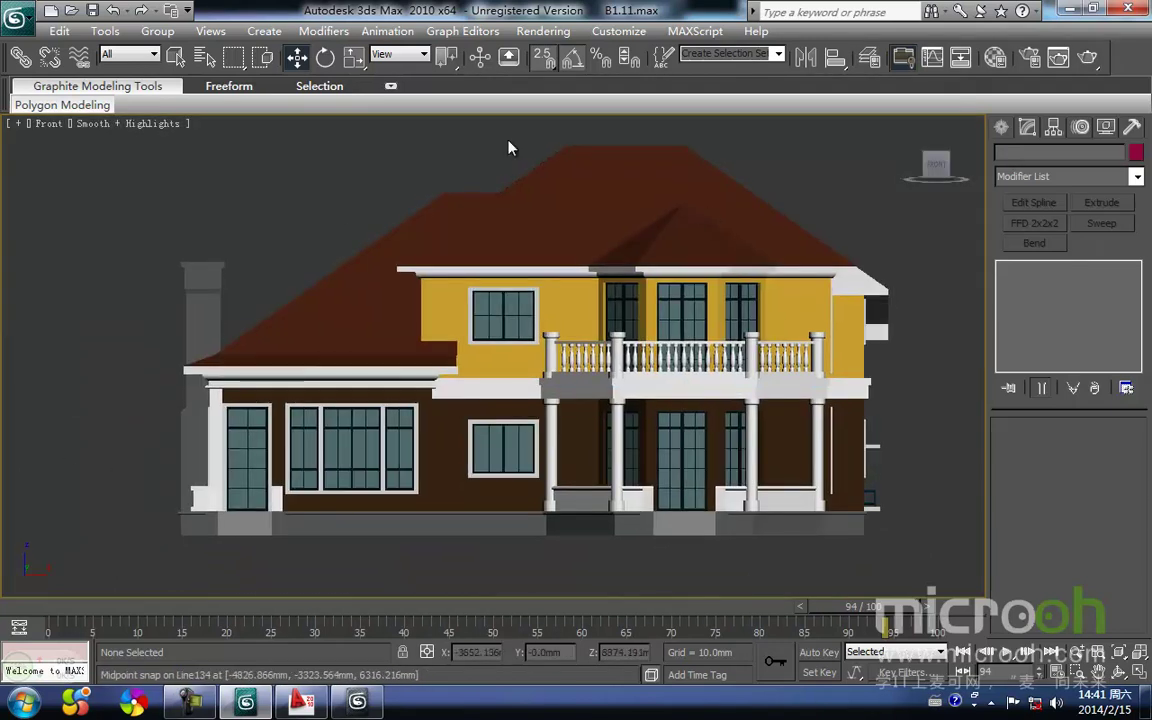
- Switch to the B1 drawing in AutoCAD and examine the roof, eaves and balcony in the ①～⑪ elevation
click(300, 700)
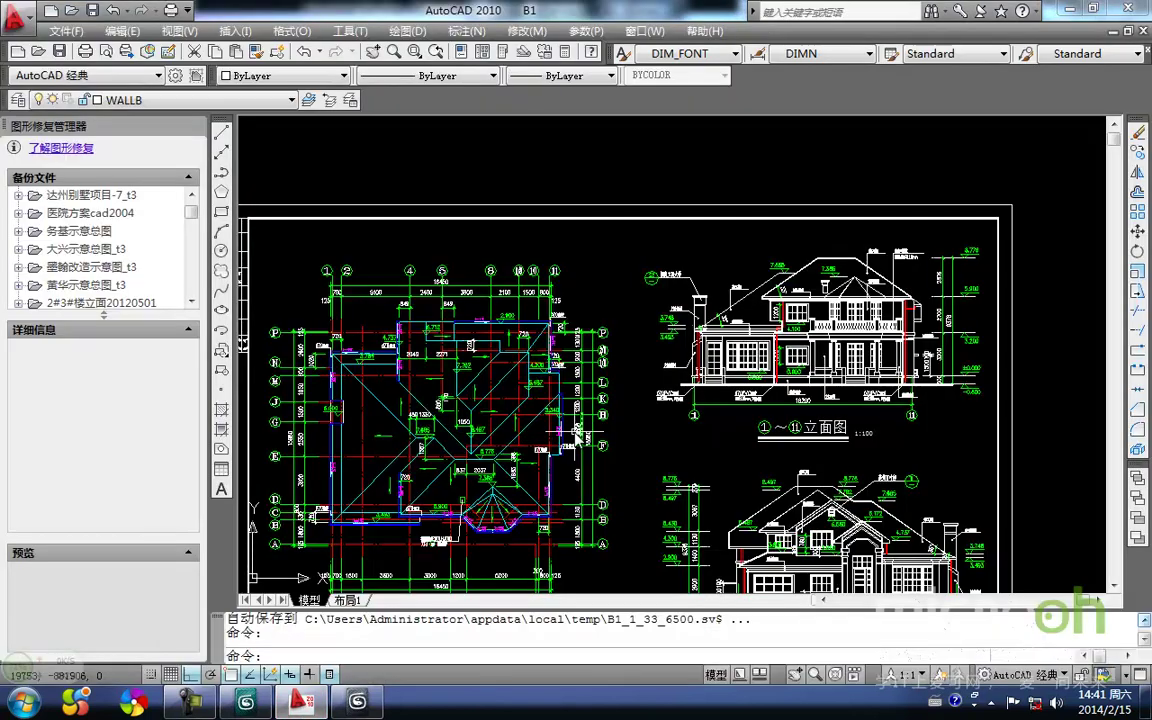
middle_drag(598, 336, 529, 386)
scroll(529, 386, up, 4)
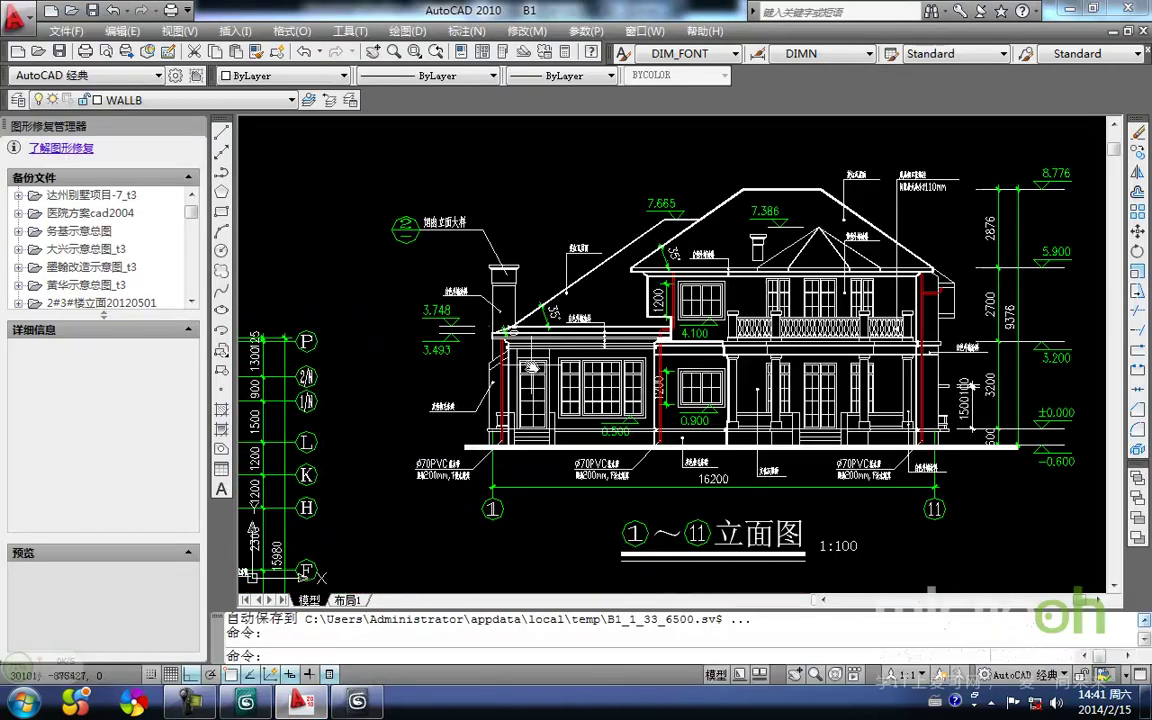
middle_drag(900, 312, 882, 330)
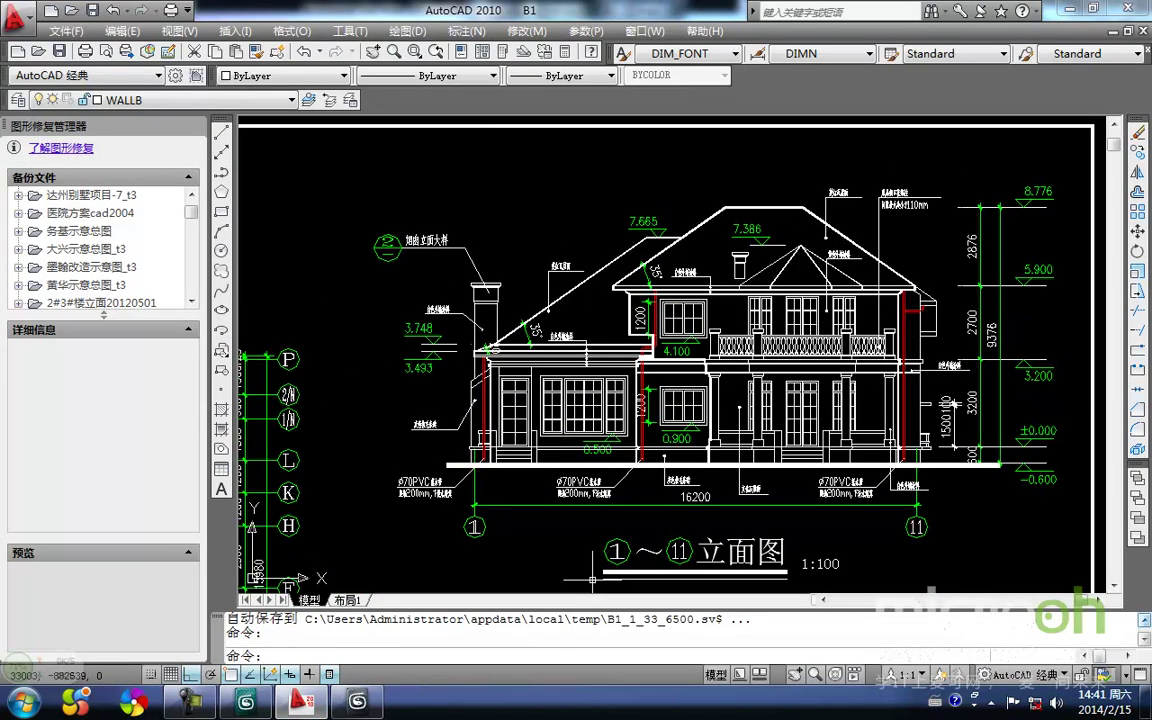
middle_drag(672, 294, 524, 367)
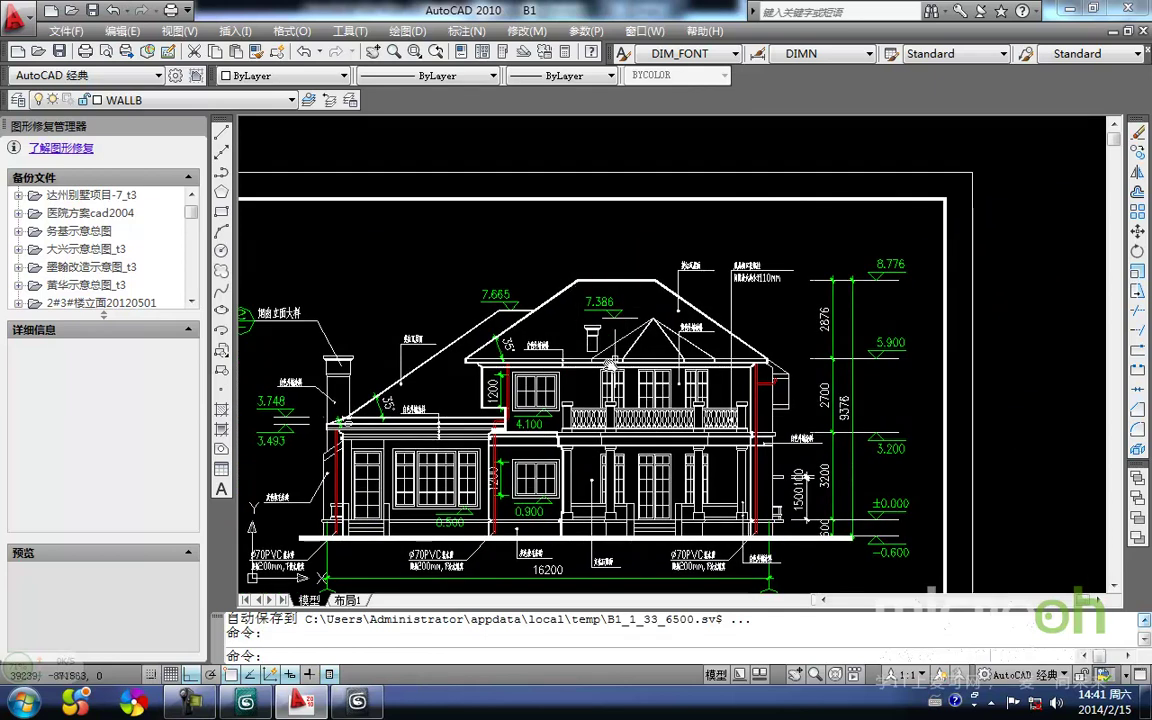
middle_drag(596, 381, 541, 330)
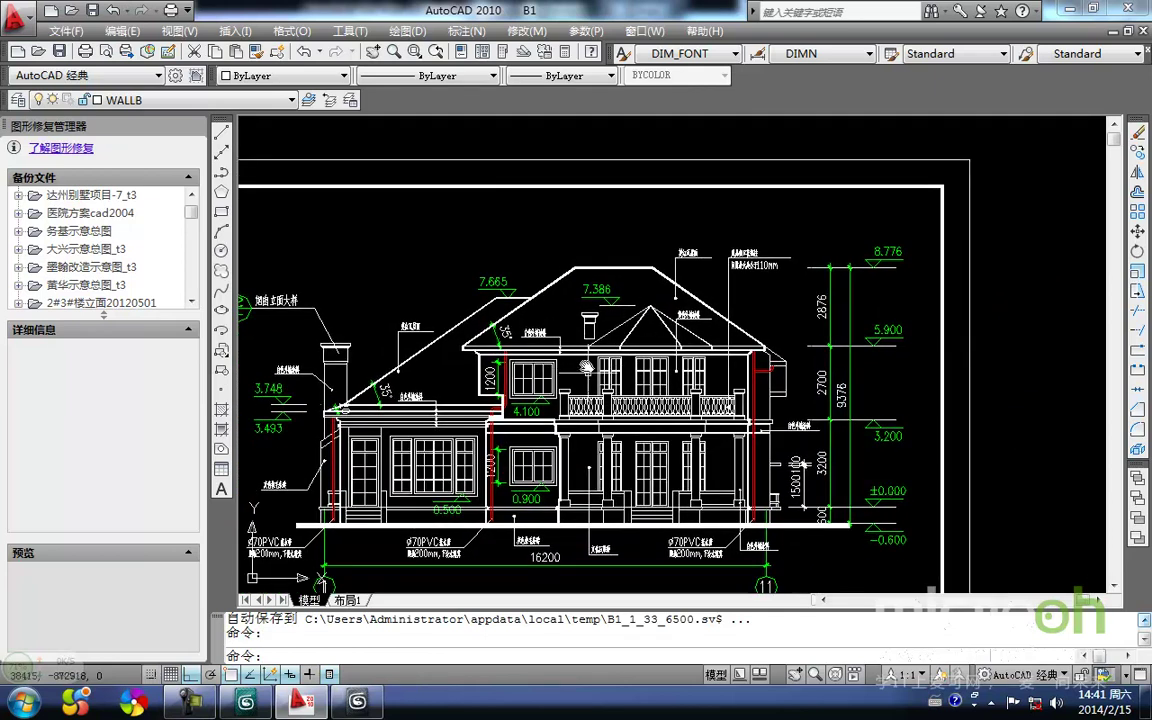
scroll(600, 346, up, 3)
mouse_move(636, 414)
middle_down()
mouse_move(581, 386)
mouse_move(607, 366)
middle_up()
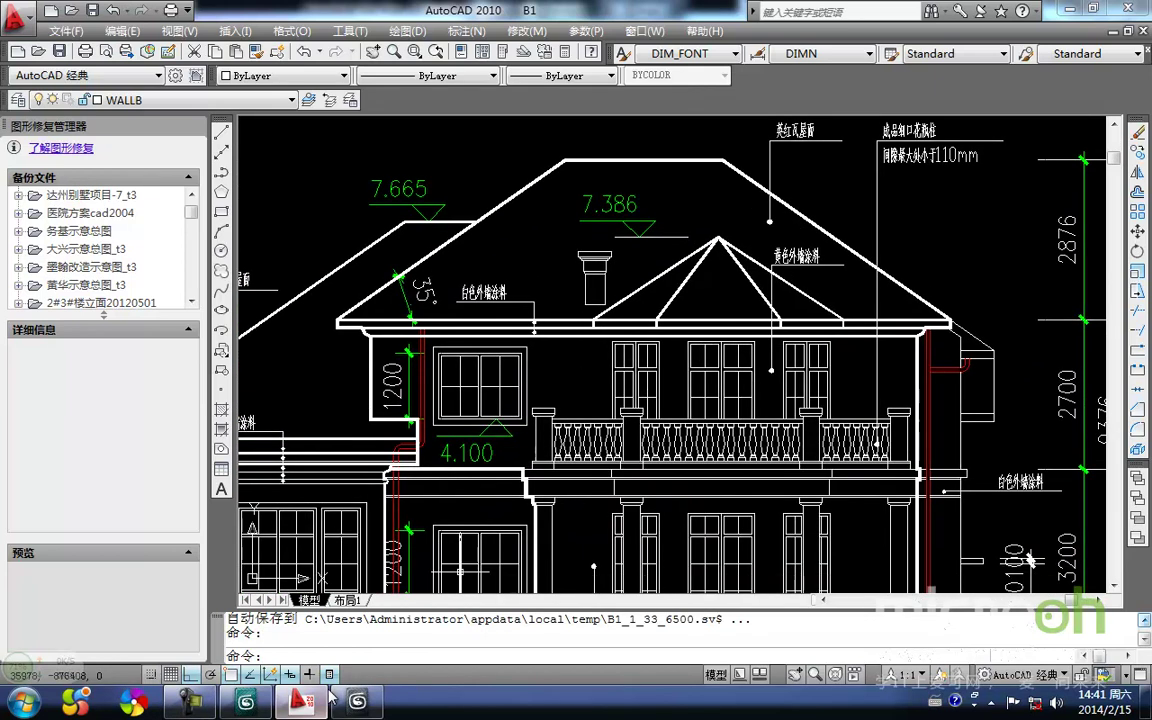
- Switch back to 3ds Max, compare the front view with the elevation and inspect the eaves underside at the corner porch
click(256, 706)
middle_drag(545, 341, 525, 389)
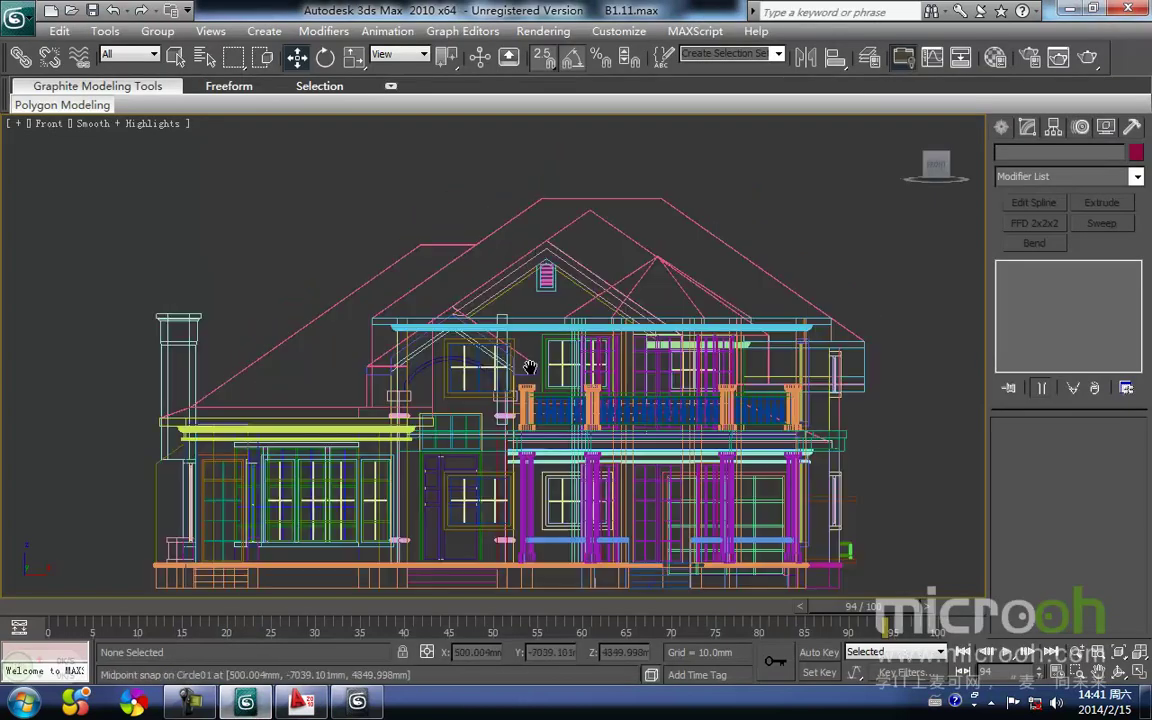
middle_drag(556, 288, 533, 255)
scroll(533, 255, down, 3)
middle_drag(470, 343, 484, 312)
scroll(490, 325, down, 2)
alt+middle_drag(553, 458, 702, 346)
scroll(713, 285, up, 6)
middle_drag(968, 210, 390, 385)
scroll(545, 350, up, 2)
scroll(549, 349, up, 2)
middle_drag(574, 297, 430, 411)
scroll(535, 390, down, 4)
alt+middle_drag(543, 388, 497, 427)
scroll(510, 345, up, 2)
middle_drag(507, 342, 453, 436)
- Isolate the ground-floor wall group together with the lower roof's eaves moulding and show them from the top
click(490, 376)
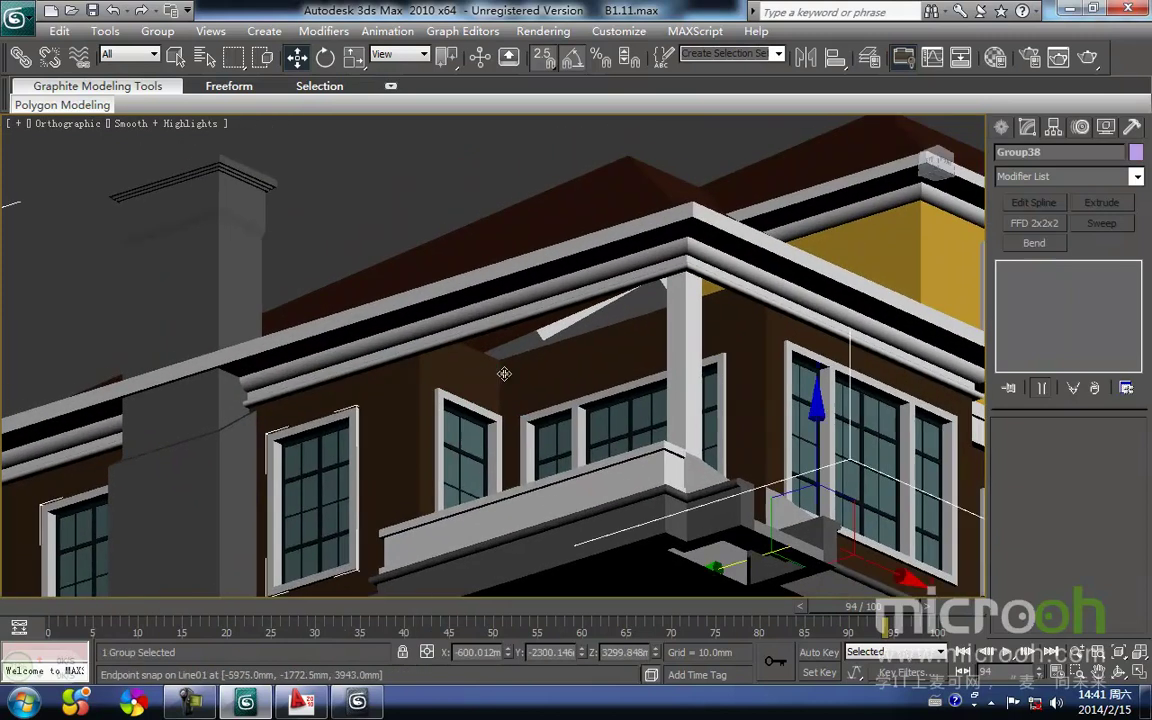
middle_drag(565, 368, 517, 370)
key(F3)
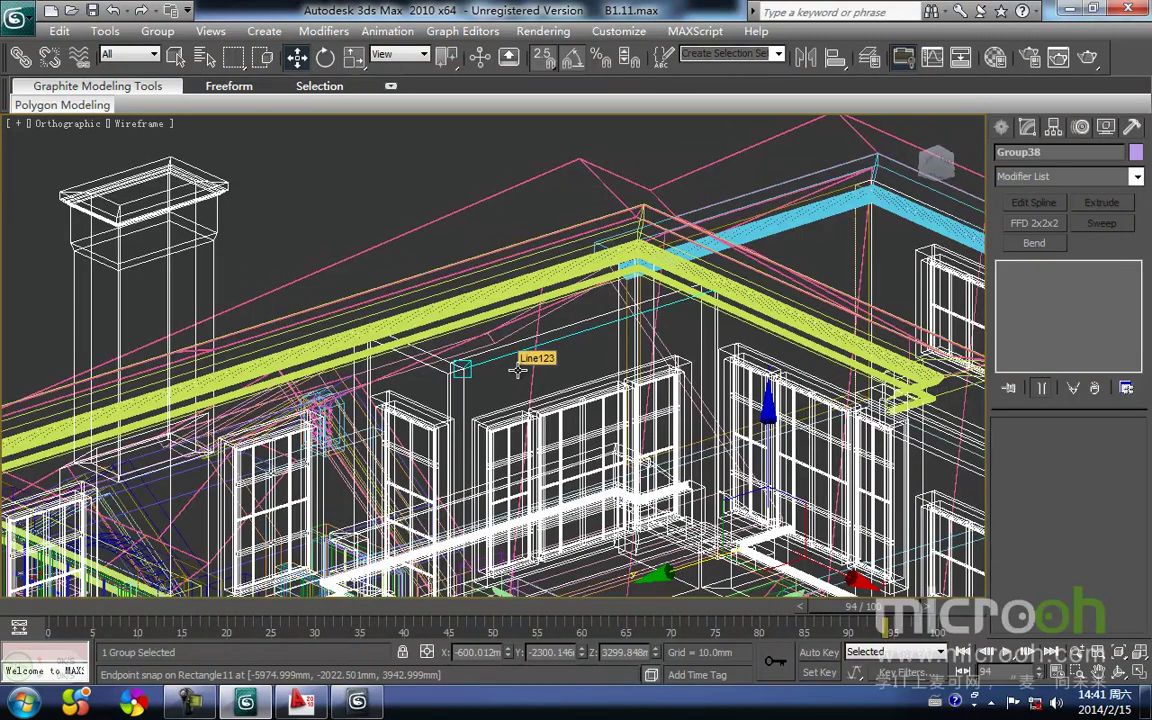
ctrl+click(552, 280)
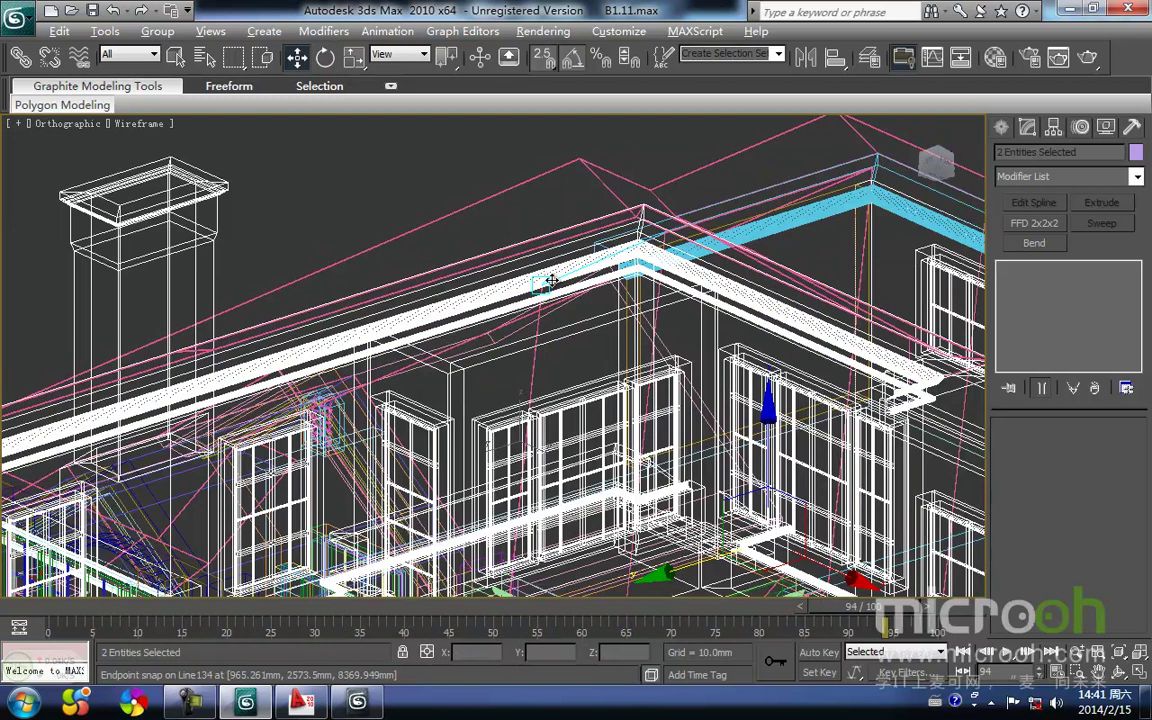
key(alt+q)
key(t)
scroll(440, 352, up, 2)
middle_drag(374, 411, 477, 317)
- Draw a rectangle over the corner porch area in the top view, snapped to the wall corners, about 4450 × 1762 mm
click(455, 352)
scroll(470, 322, up, 3)
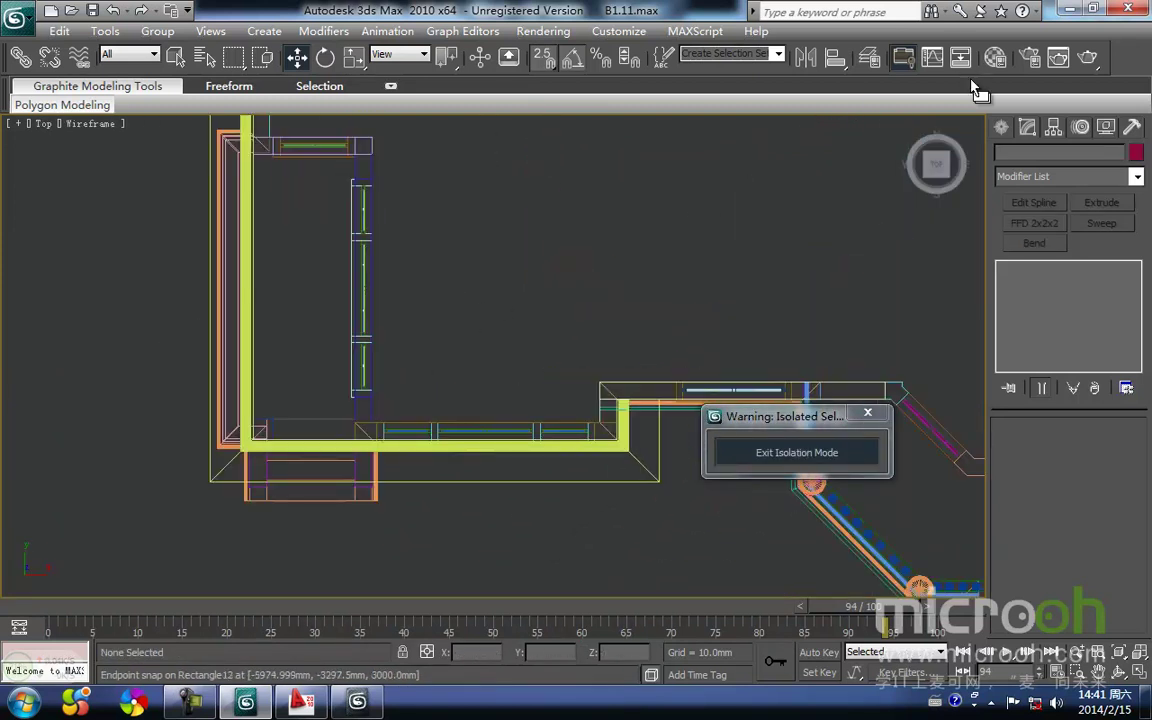
click(1002, 128)
click(1034, 241)
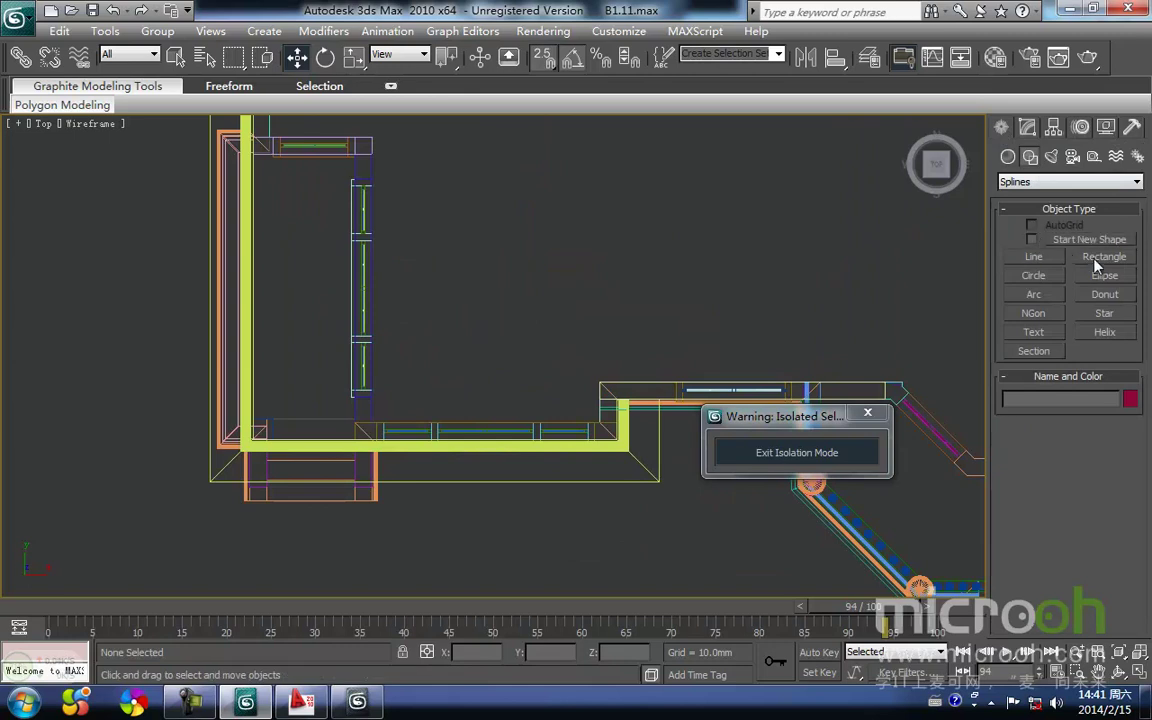
click(1099, 262)
middle_drag(312, 144, 306, 201)
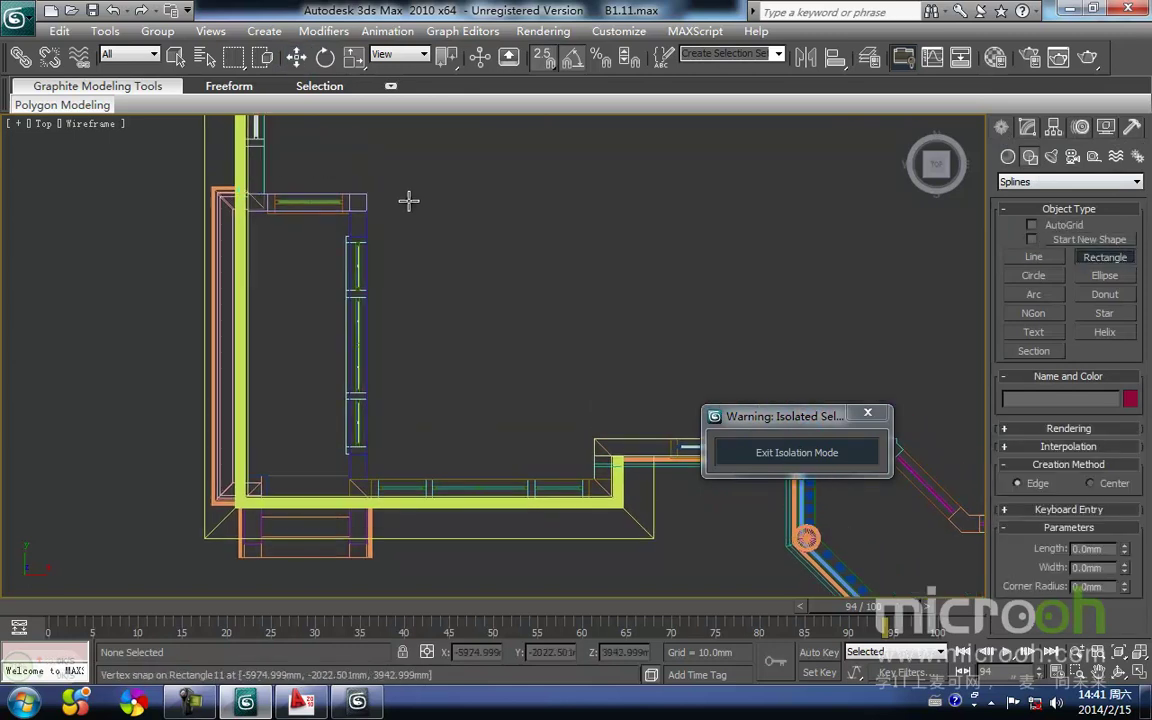
drag(369, 192, 494, 375)
key(i)
scroll(494, 360, up, 5)
key(w)
- Raise the porch rectangle in the front view to the upper edge of the lower eaves, at about Z 4093 mm
middle_drag(630, 224, 507, 402)
scroll(579, 285, down, 4)
key(f)
key(z)
middle_drag(485, 265, 425, 586)
scroll(473, 393, down, 5)
key(space)
drag(476, 440, 402, 171)
middle_drag(385, 213, 380, 303)
drag(397, 356, 402, 277)
scroll(390, 255, up, 5)
middle_drag(370, 231, 464, 387)
drag(314, 314, 310, 303)
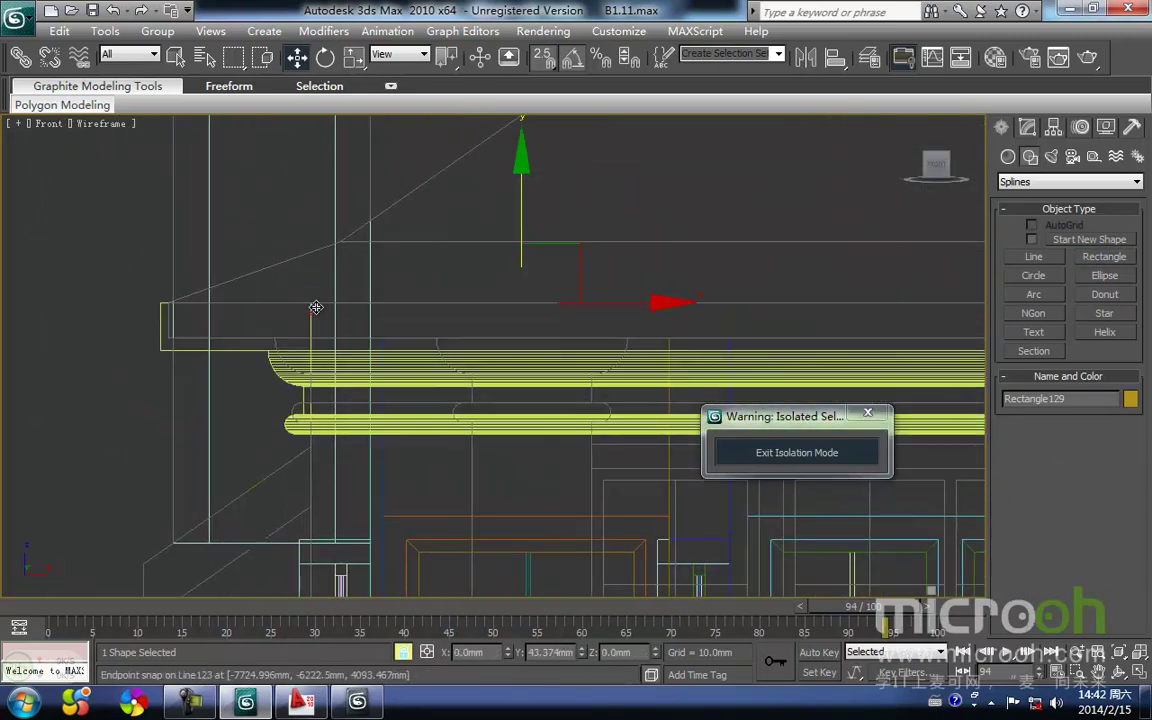
- Extrude the porch rectangle 100 mm and snap its underside to the bottom of the eaves fascia, at about Z 3893 mm
click(1030, 132)
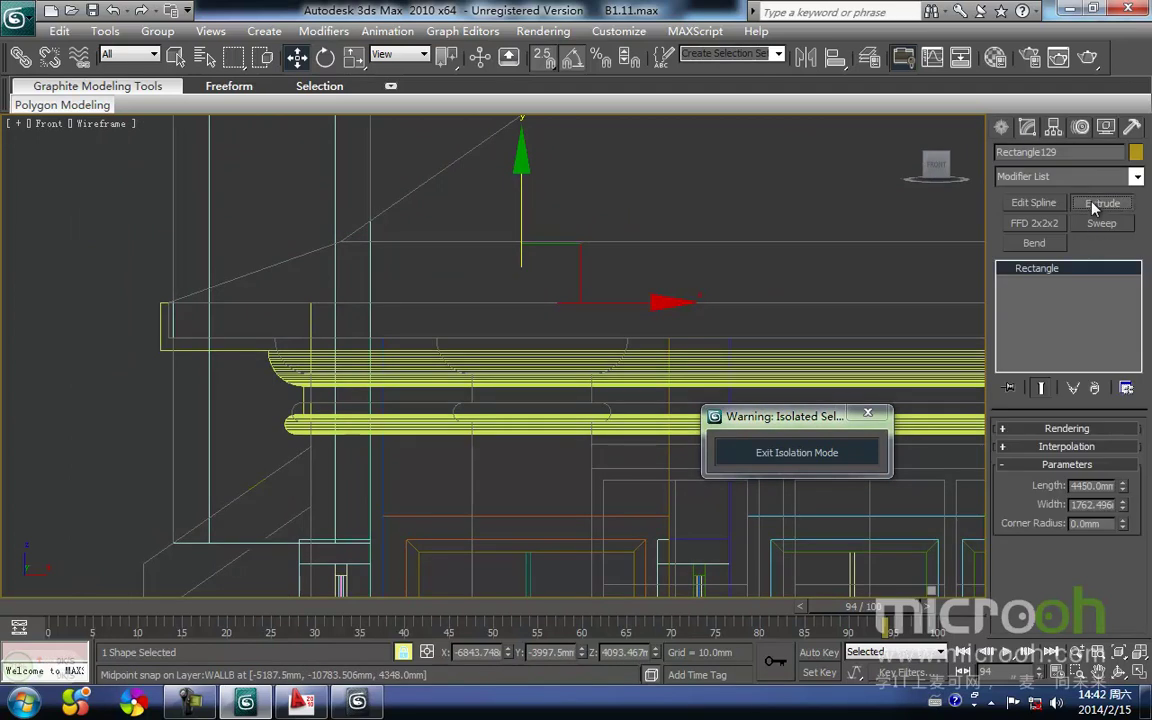
click(1095, 204)
middle_drag(540, 267, 572, 278)
drag(344, 290, 342, 349)
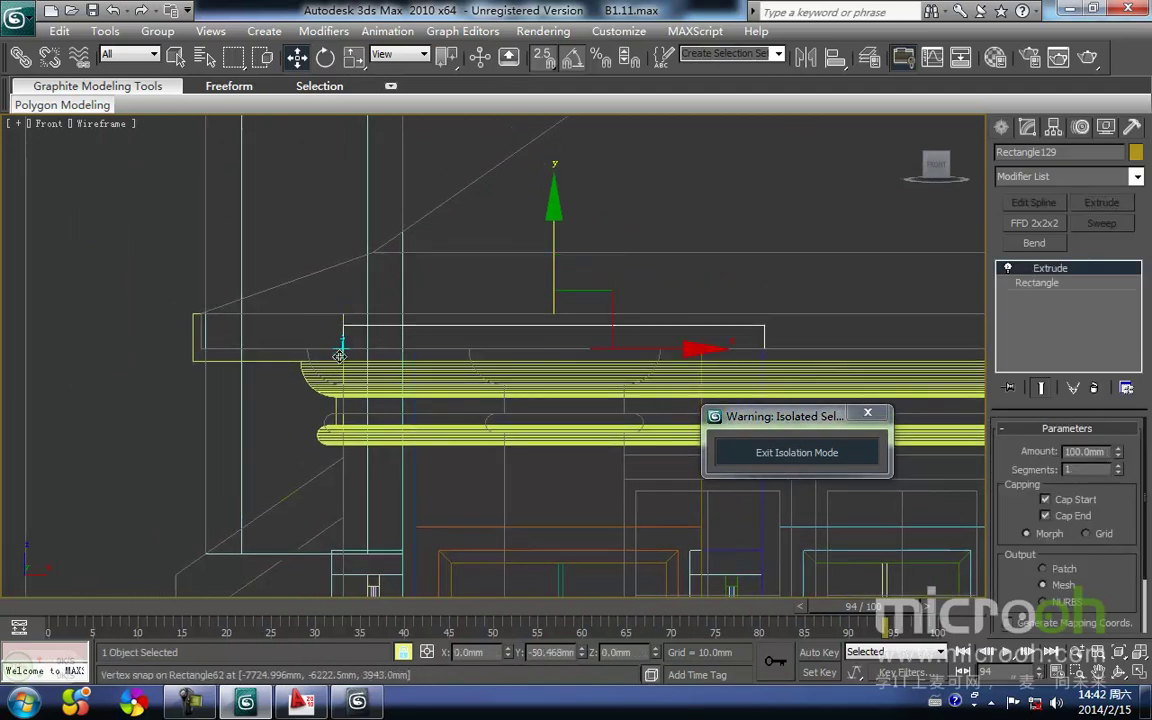
middle_drag(373, 306, 316, 300)
drag(502, 263, 499, 201)
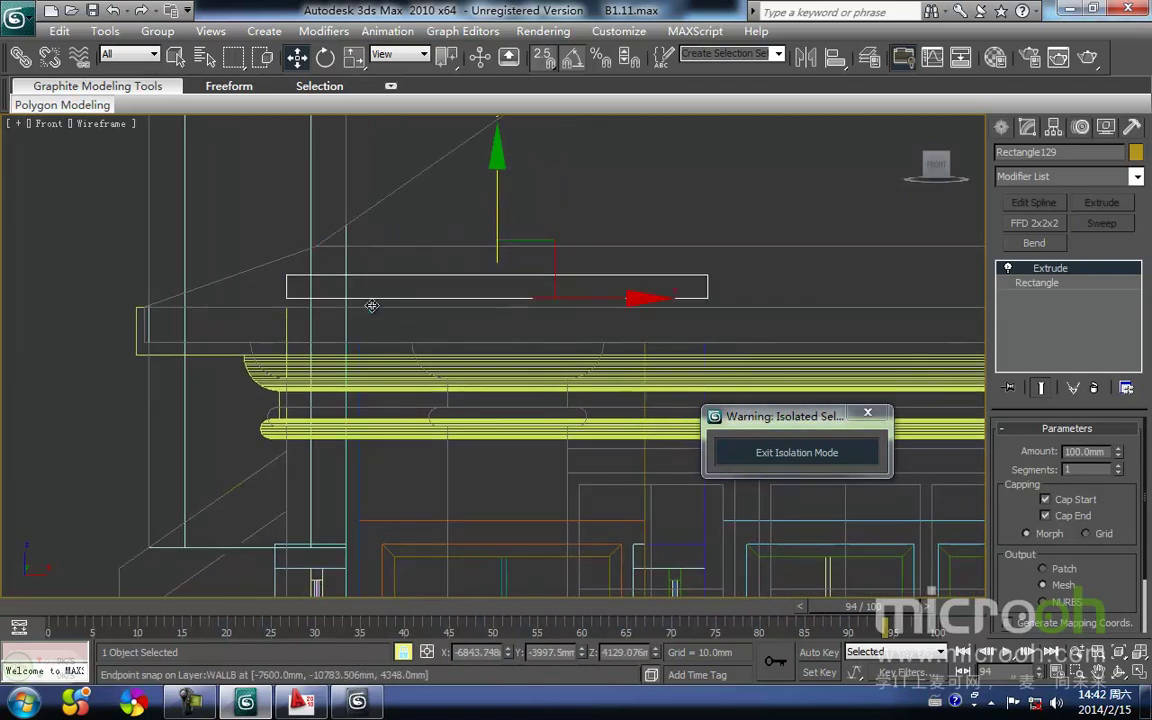
drag(286, 299, 136, 361)
- Assign the 楼板 material to the new porch ceiling slab and exit isolation mode
mouse_move(375, 290)
middle_down()
mouse_move(314, 303)
mouse_move(333, 276)
middle_up()
scroll(334, 272, down, 6)
key(F3)
mouse_move(450, 352)
alt+middle_down()
mouse_move(511, 333)
mouse_move(481, 293)
mouse_move(648, 198)
mouse_move(586, 301)
mouse_move(471, 398)
alt+middle_up()
key(m)
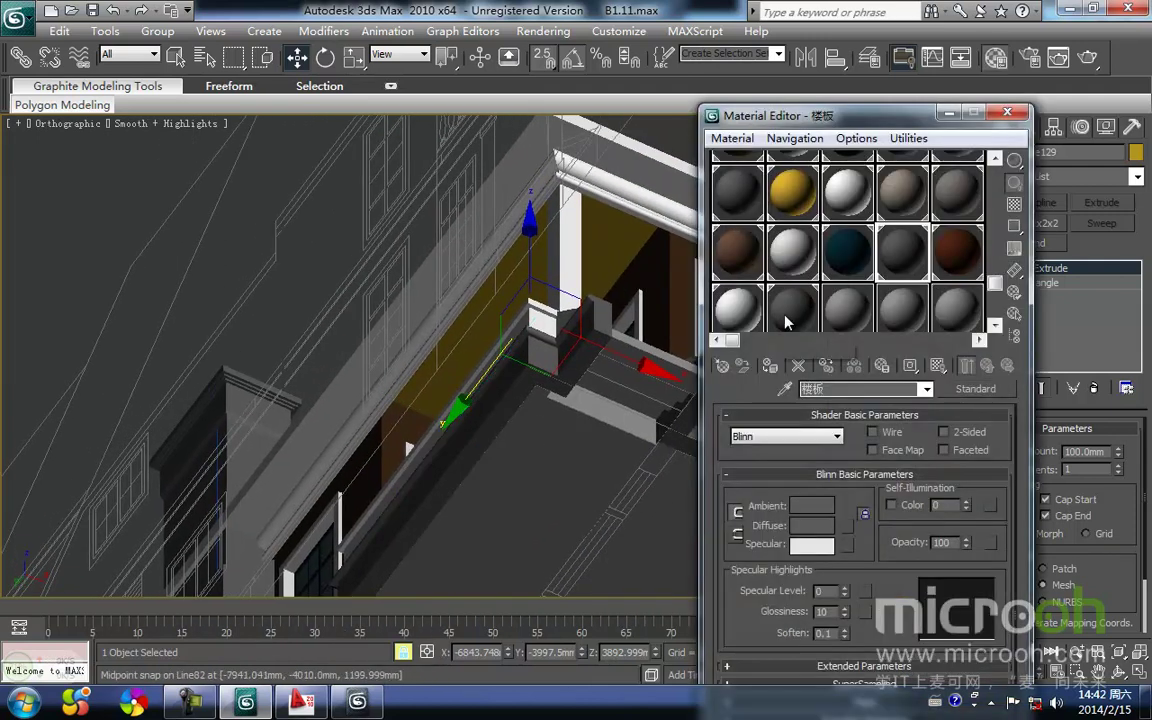
click(788, 313)
click(904, 267)
click(769, 366)
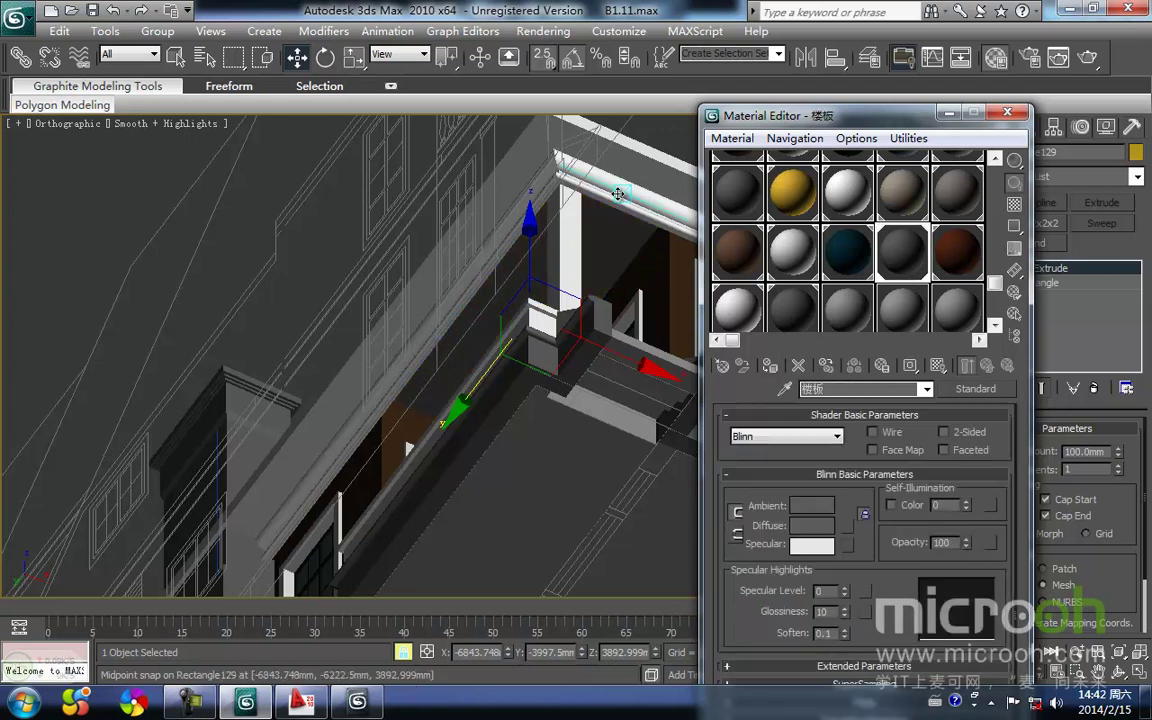
scroll(630, 212, down, 2)
click(608, 199)
click(1008, 115)
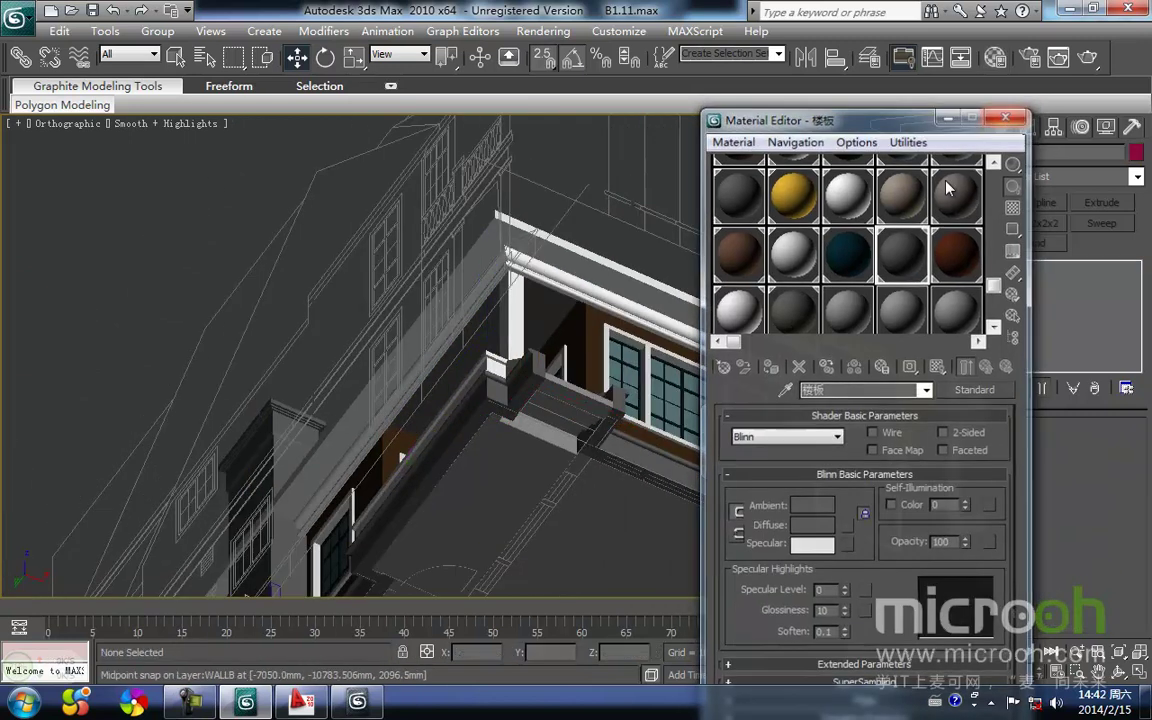
click(851, 463)
- Show the 南立面 layer and hide the 北立面 layer, with the whole villa in the front view
middle_drag(808, 368, 712, 424)
key(f)
middle_drag(725, 345, 748, 388)
scroll(650, 257, up, 2)
middle_drag(651, 257, 525, 326)
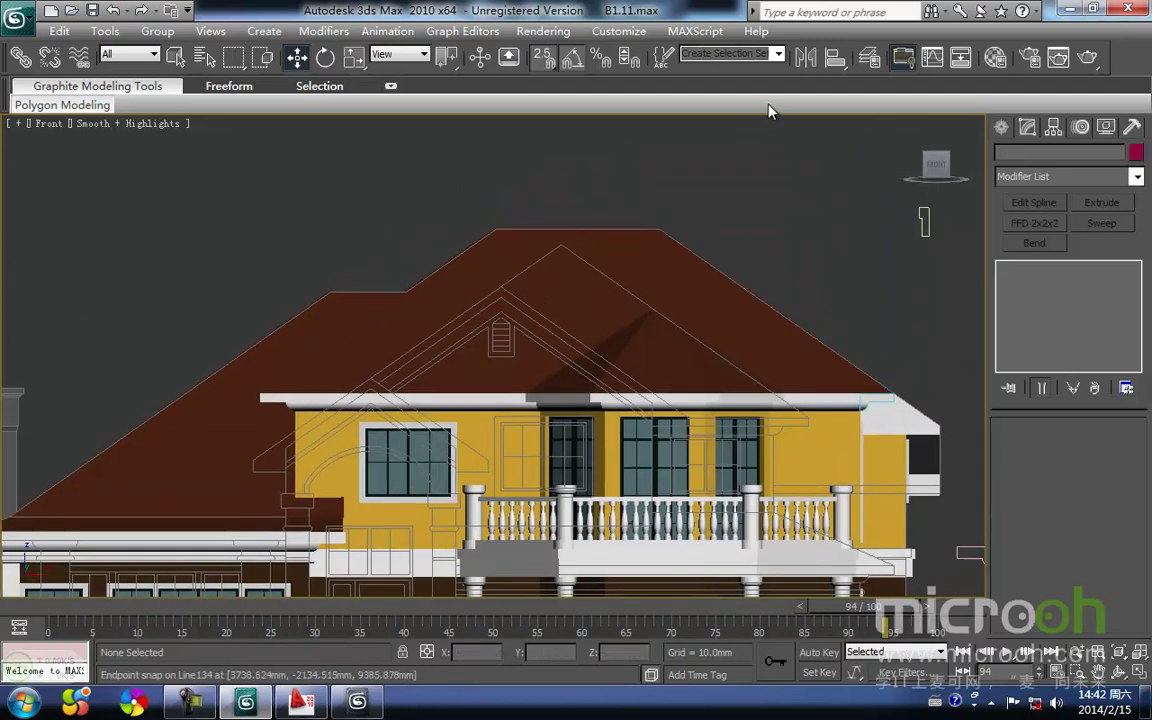
click(871, 63)
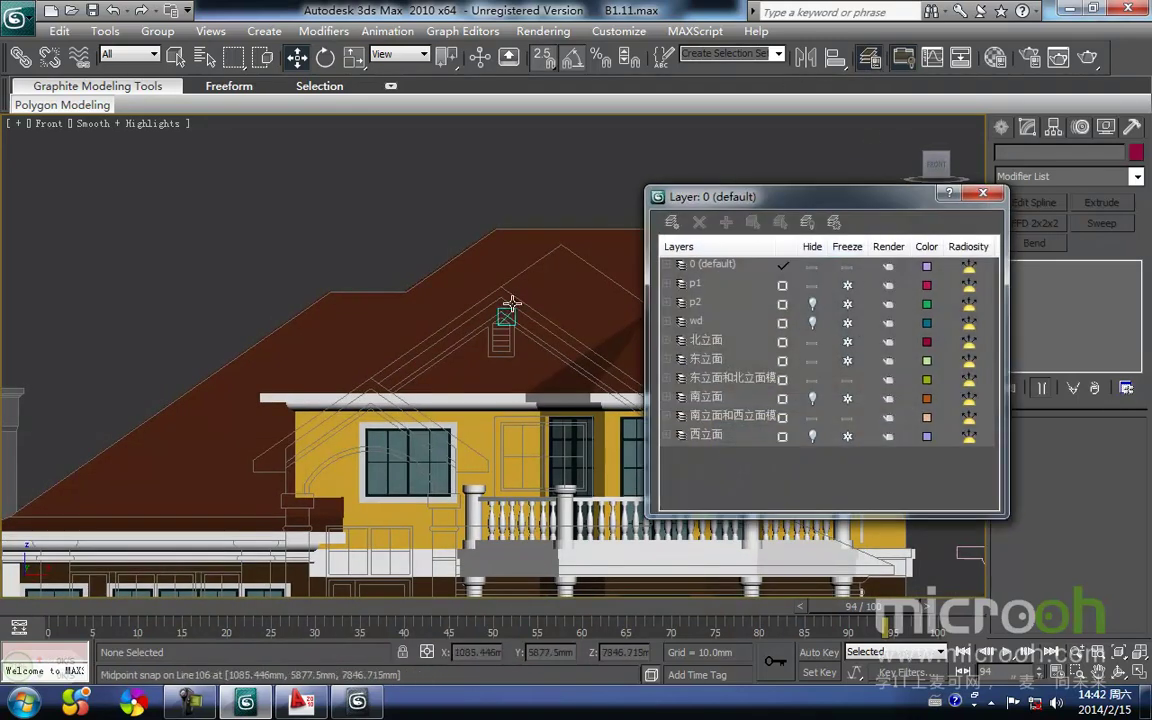
middle_drag(512, 311, 458, 326)
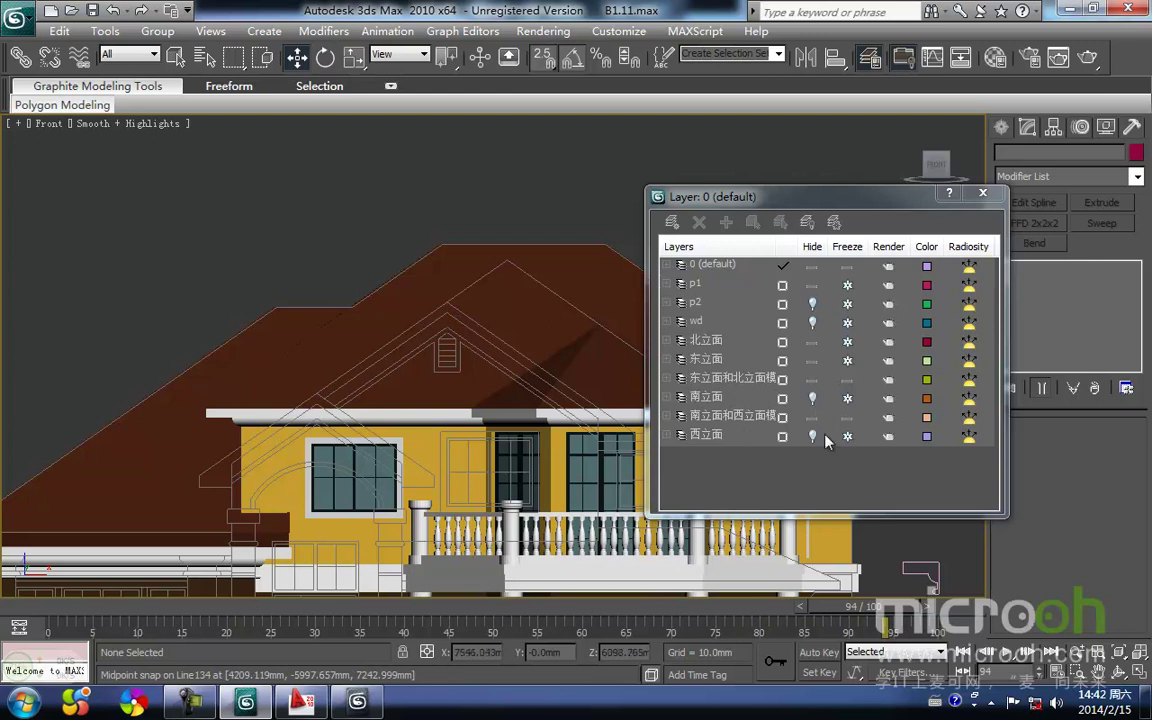
click(811, 404)
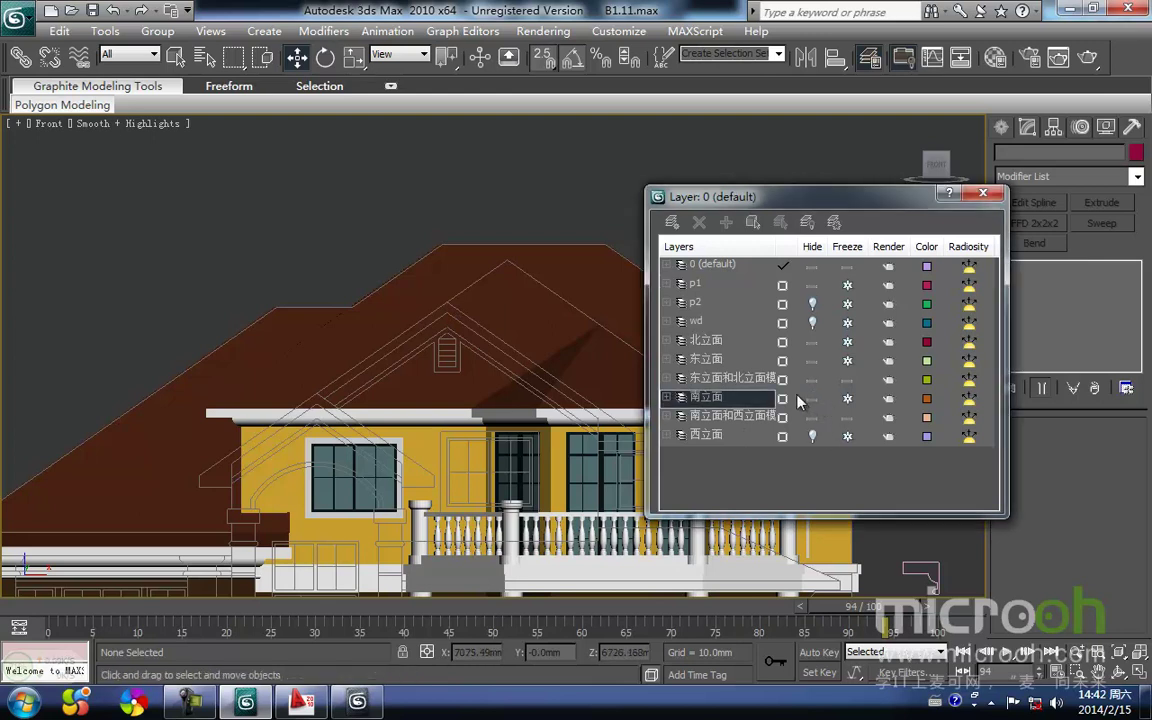
click(814, 345)
middle_drag(406, 245, 388, 269)
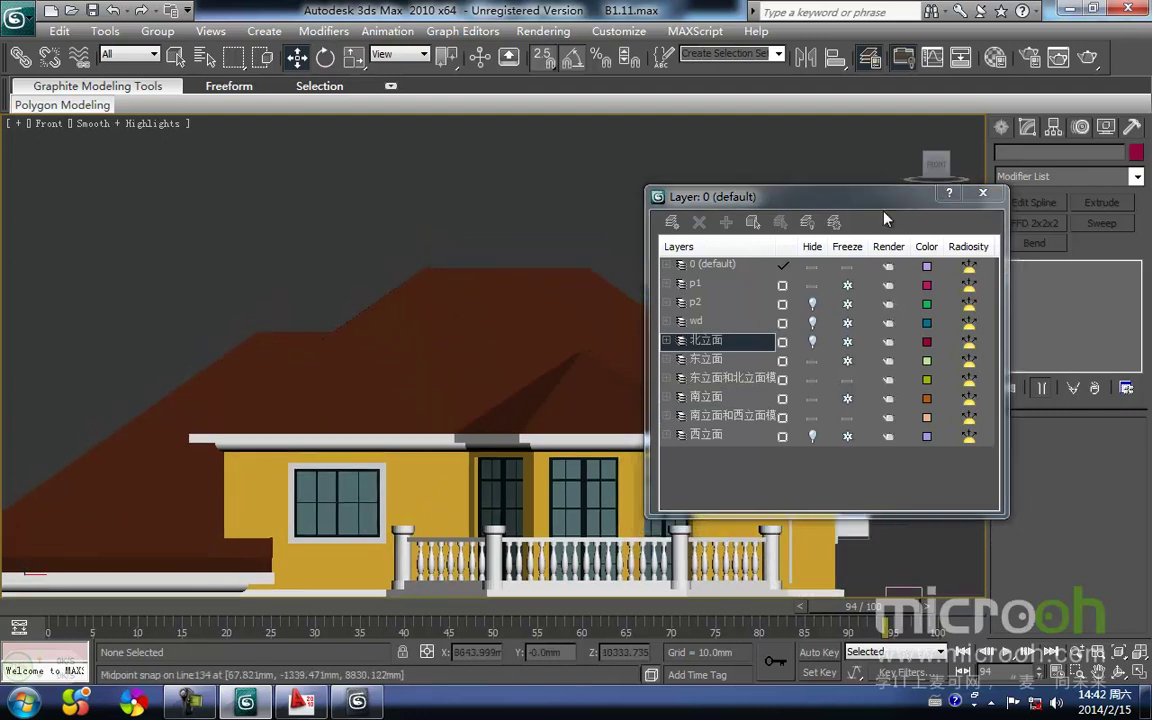
click(980, 194)
- Trace the chimney's left half as a closed line, snapped to the elevation's stepped cap, shaft, base and centre axis
key(F3)
scroll(458, 330, up, 5)
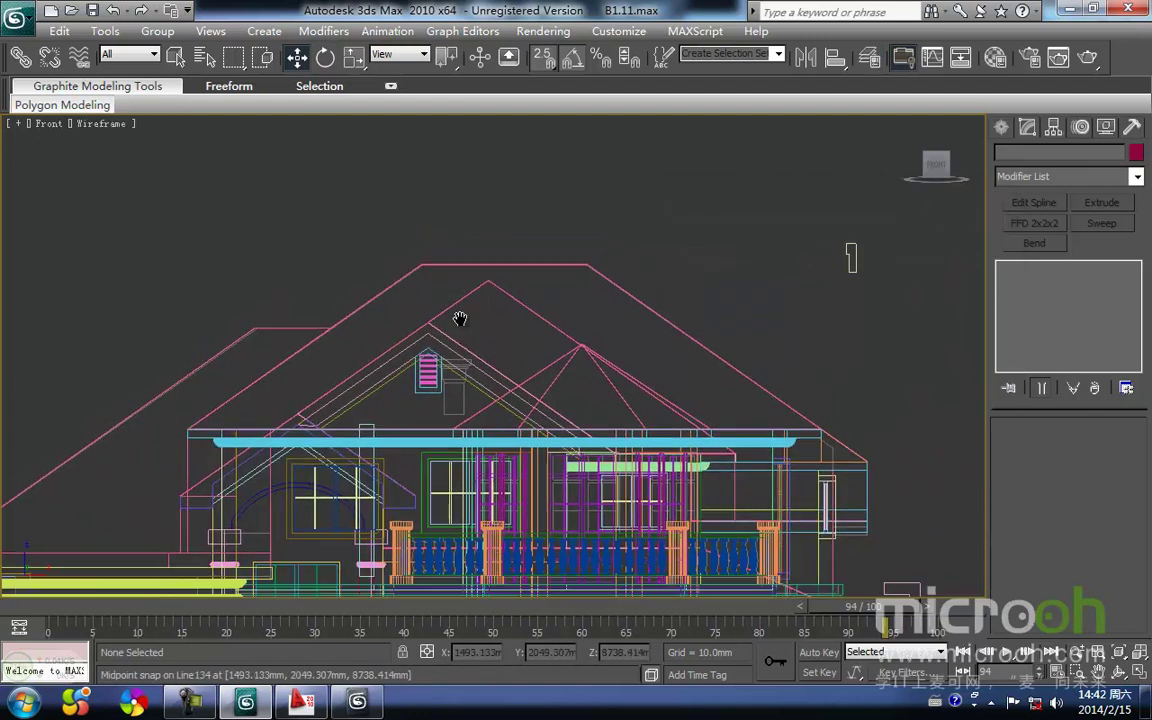
scroll(456, 400, up, 6)
middle_drag(300, 362, 389, 311)
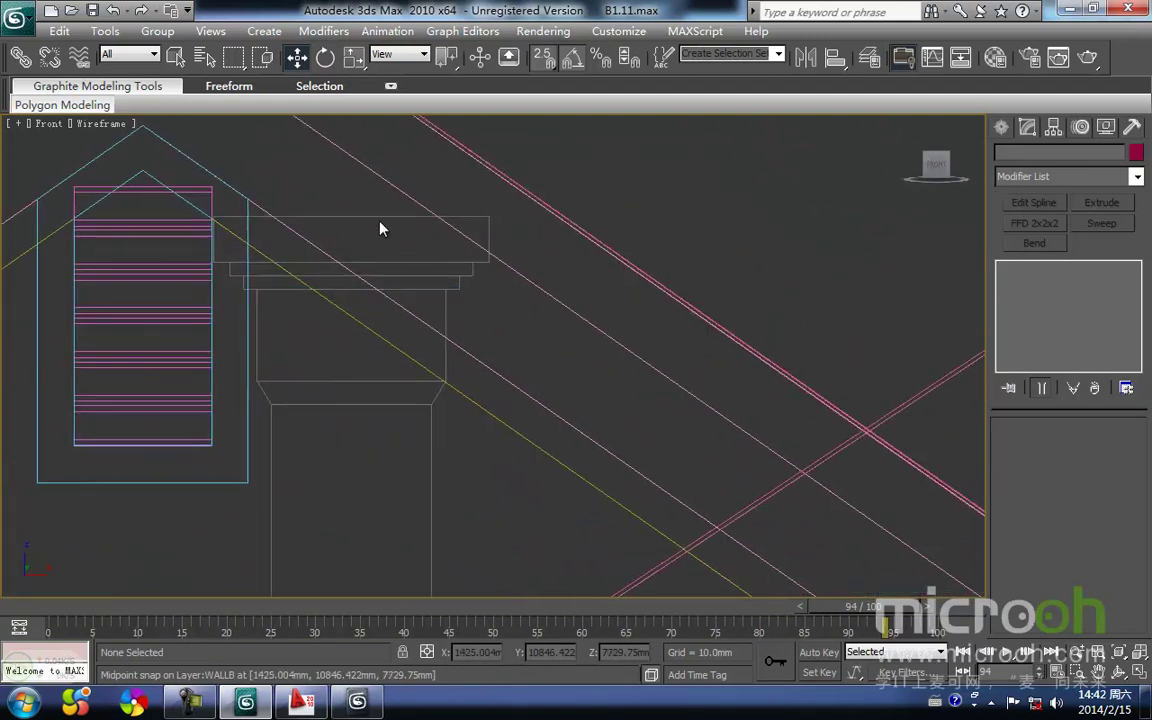
click(1001, 128)
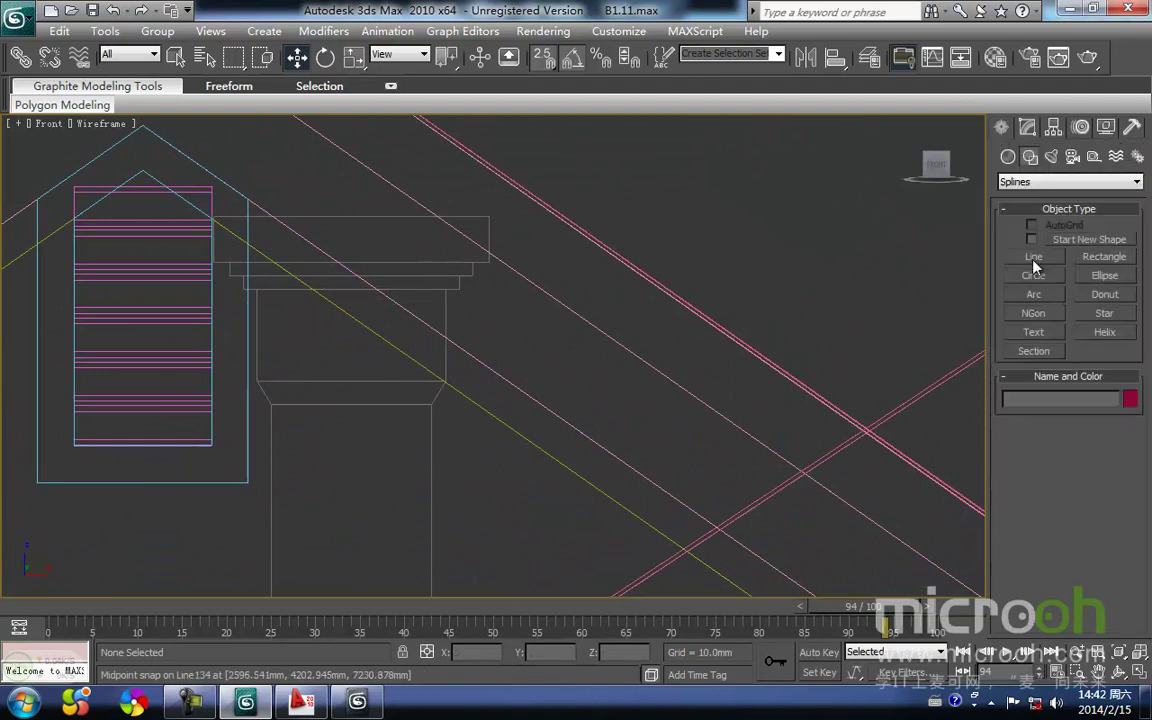
click(1033, 256)
middle_drag(388, 211, 530, 195)
click(504, 195)
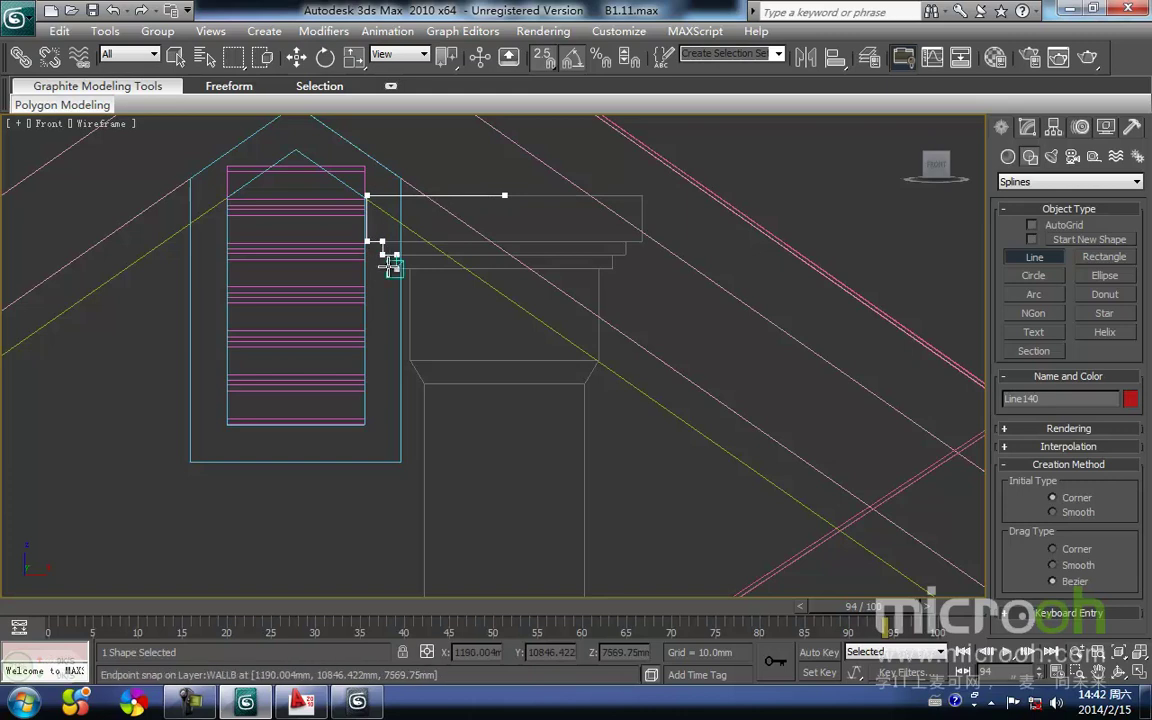
click(410, 268)
click(410, 360)
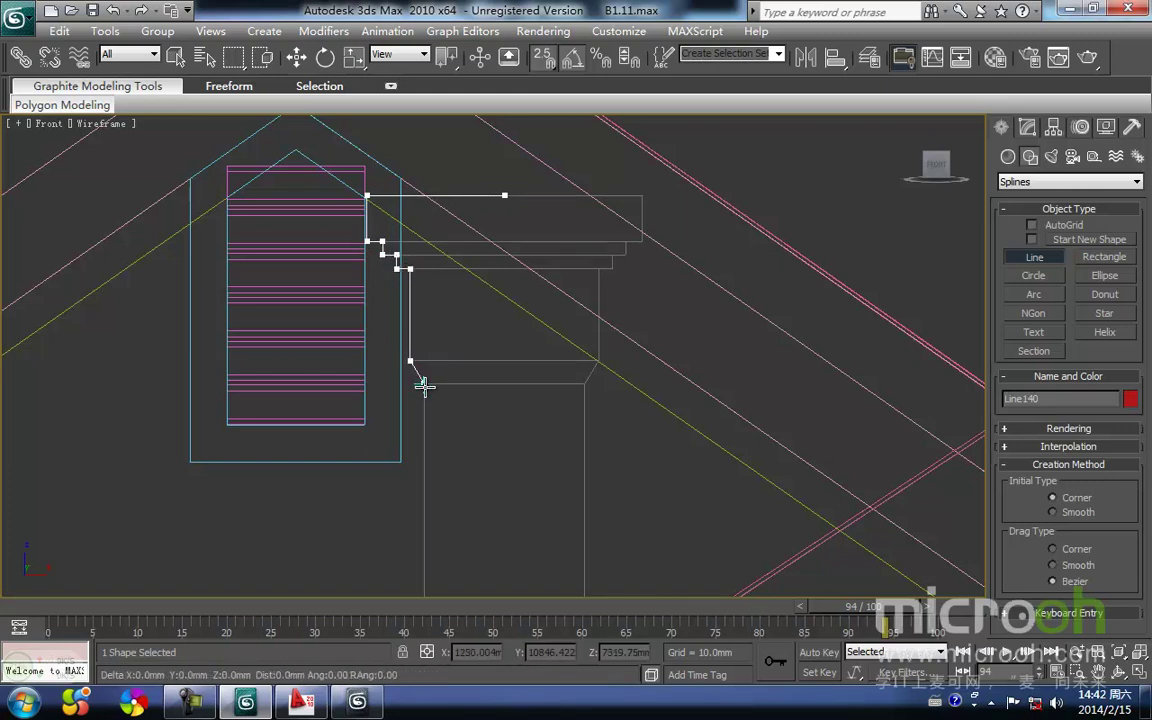
click(424, 383)
key(i)
click(550, 500)
click(631, 500)
key(i)
scroll(596, 298, down, 2)
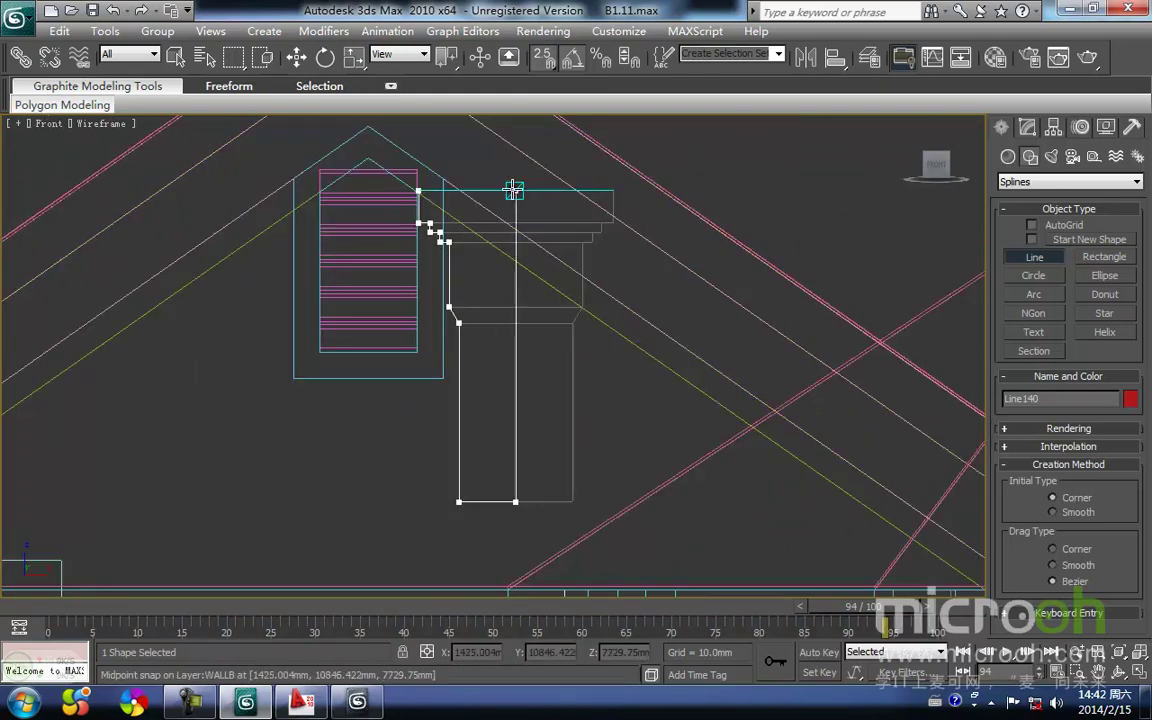
click(515, 190)
click(565, 408)
key(w)
middle_drag(558, 414, 546, 441)
- Snap the two centre-side vertices of the chimney profile to the shaft's outer edge along X
key(1)
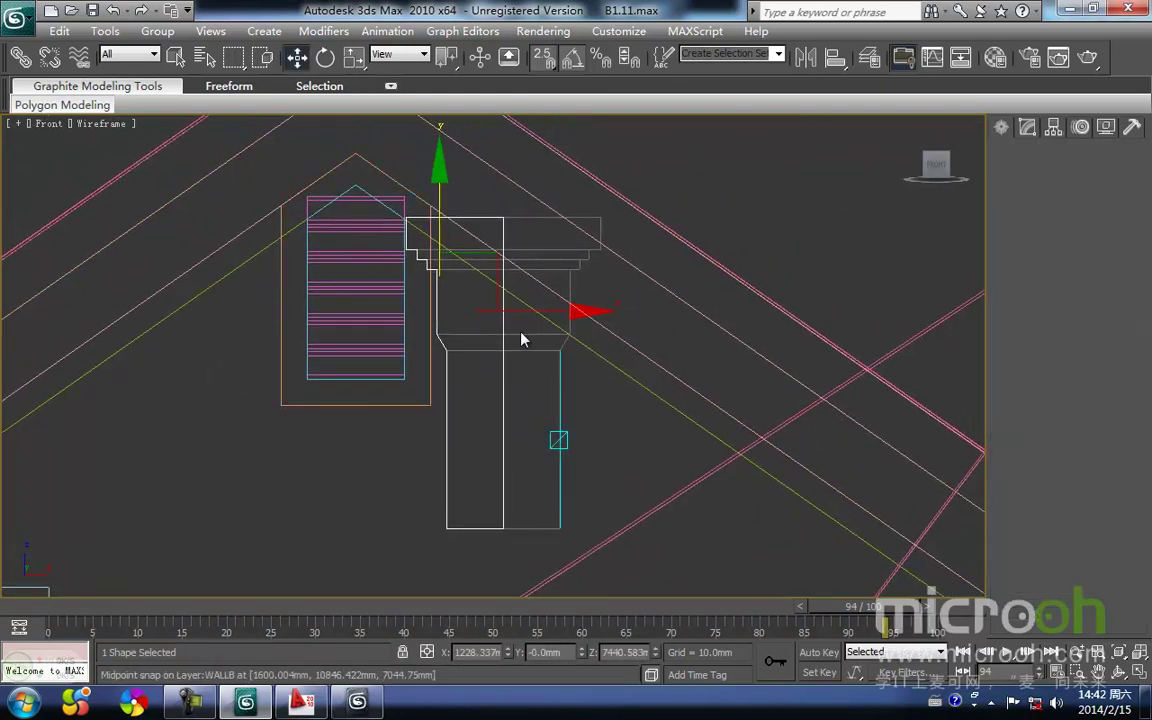
drag(485, 187, 550, 556)
drag(587, 217, 552, 252)
key(s)
drag(470, 535, 447, 530)
- Offset the two selected vertices inward along X from the shaft's outer edge, then correct them by -20 mm
click(427, 651)
drag(496, 656, 366, 661)
text(200)
key(Return)
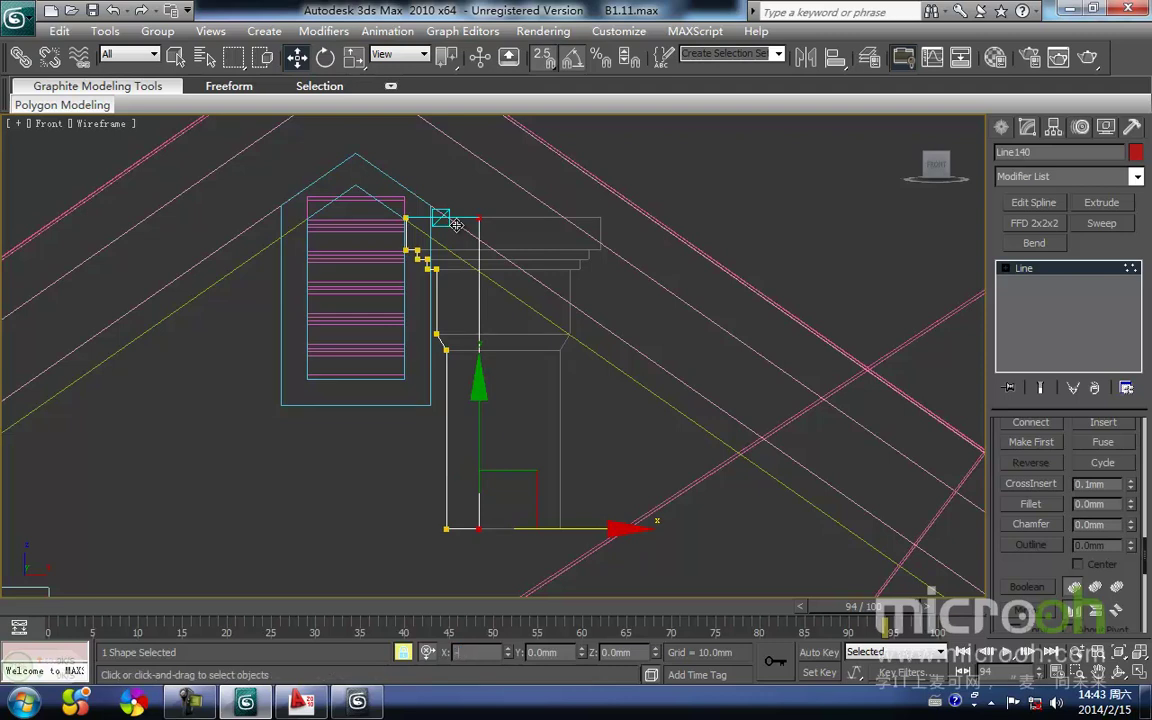
text(-20)
key(Return)
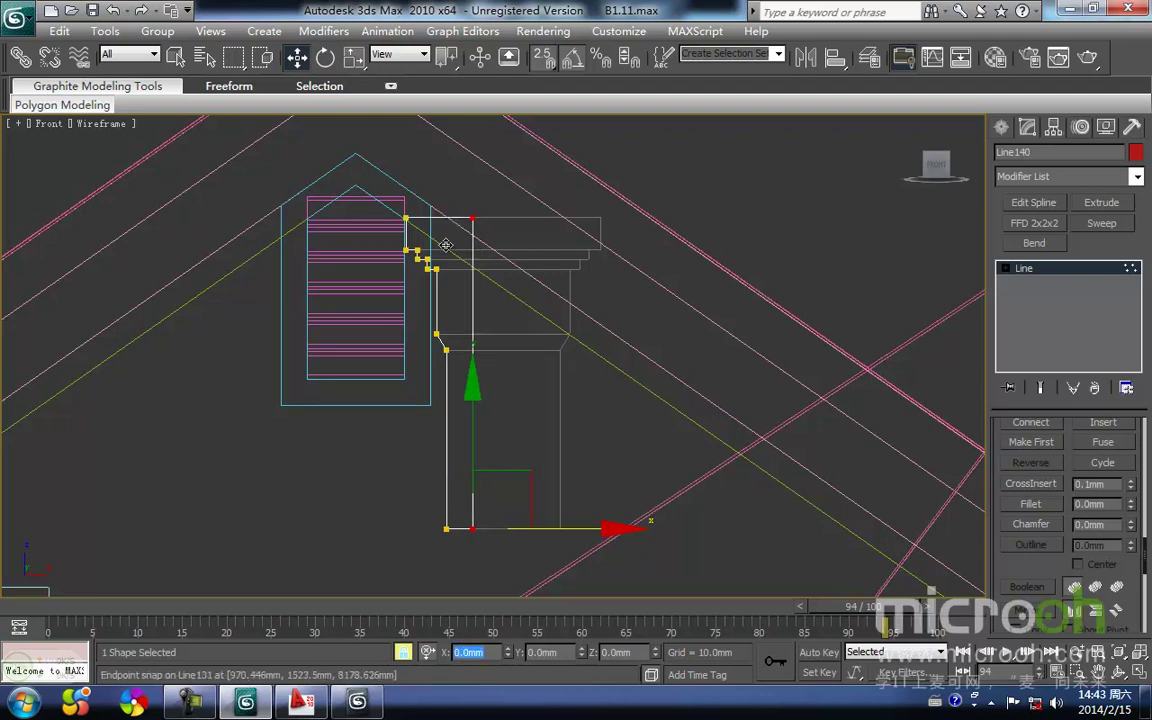
- Finish vertex editing and move the chimney profile along Y towards the front of the building in the top view
middle_drag(495, 316, 486, 321)
key(1)
key(space)
click(487, 466)
drag(485, 475, 434, 442)
middle_drag(449, 438, 391, 447)
key(t)
key(z)
scroll(436, 398, down, 15)
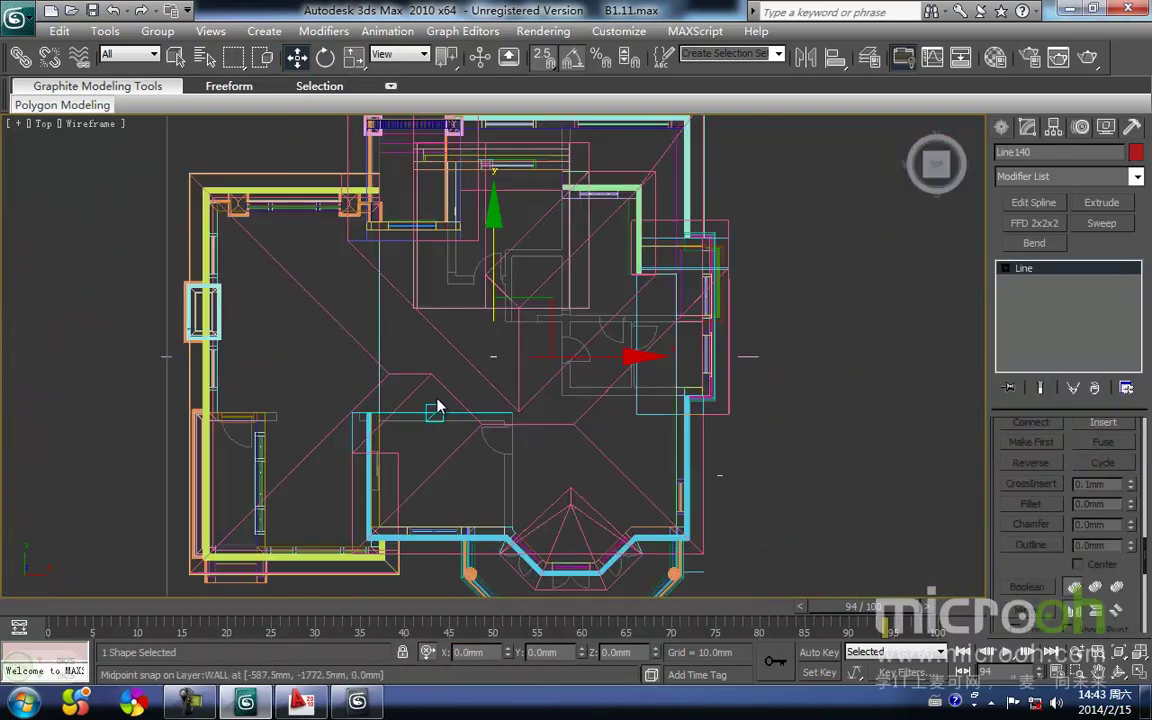
middle_drag(437, 402, 431, 342)
drag(482, 219, 488, 321)
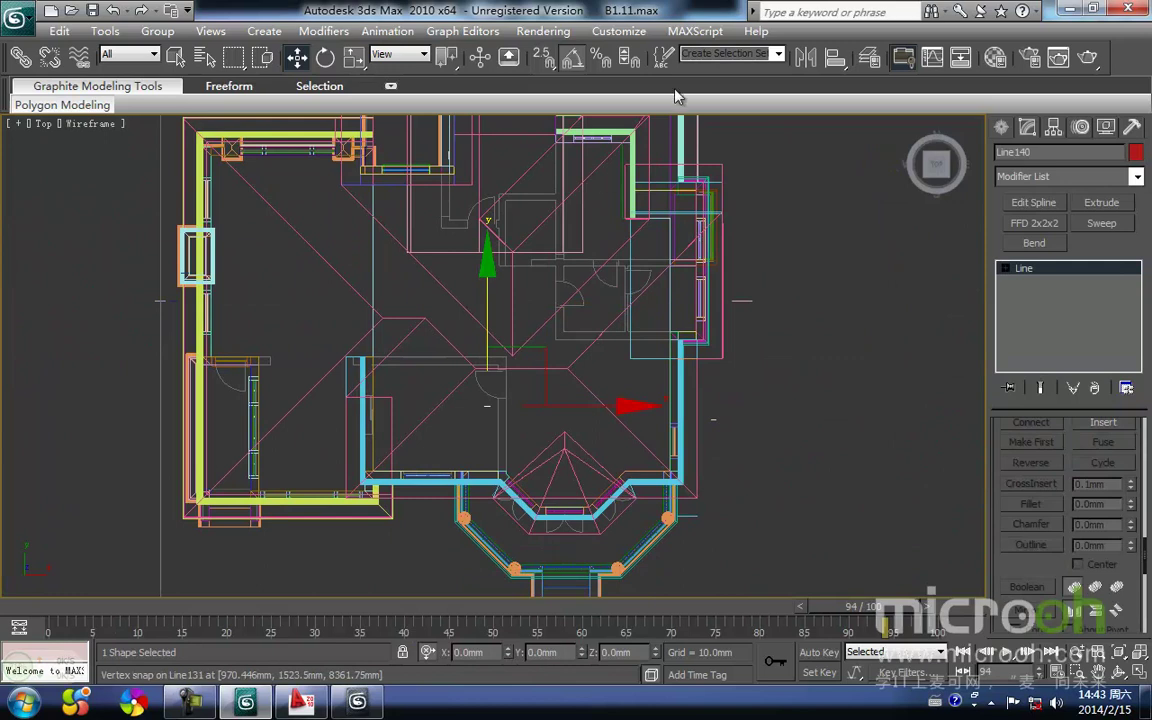
- Hide the p1 layer, show the wd roof plan layer and hide all geometry
click(869, 58)
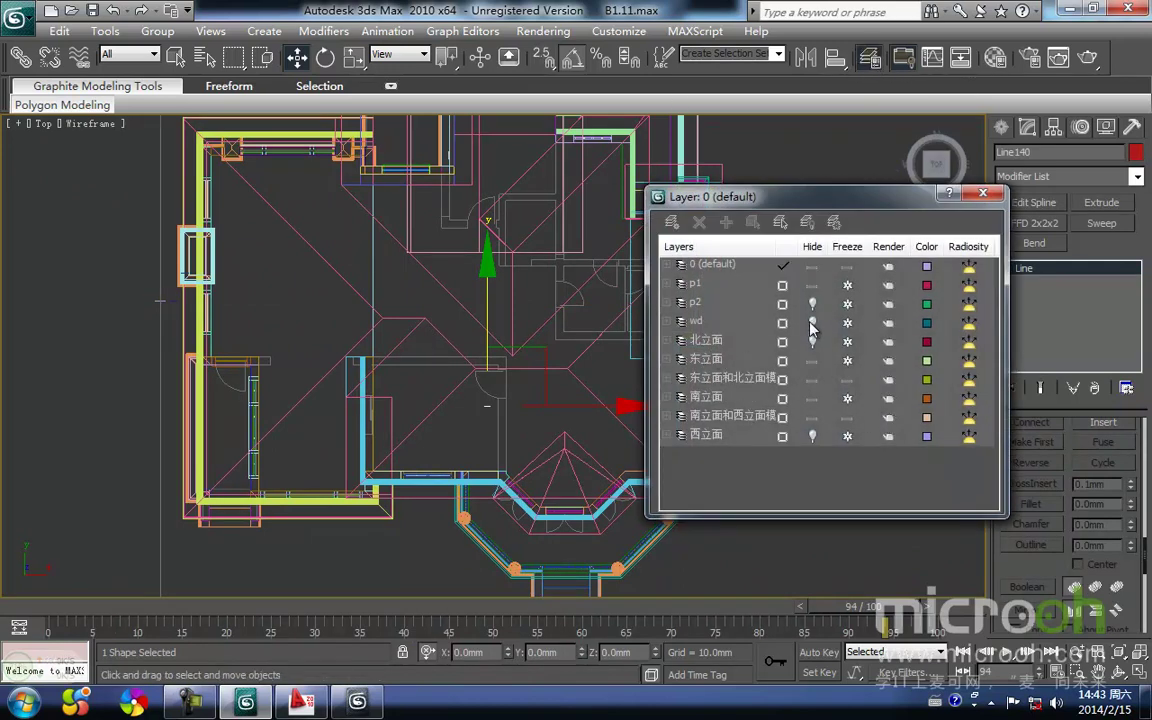
click(812, 285)
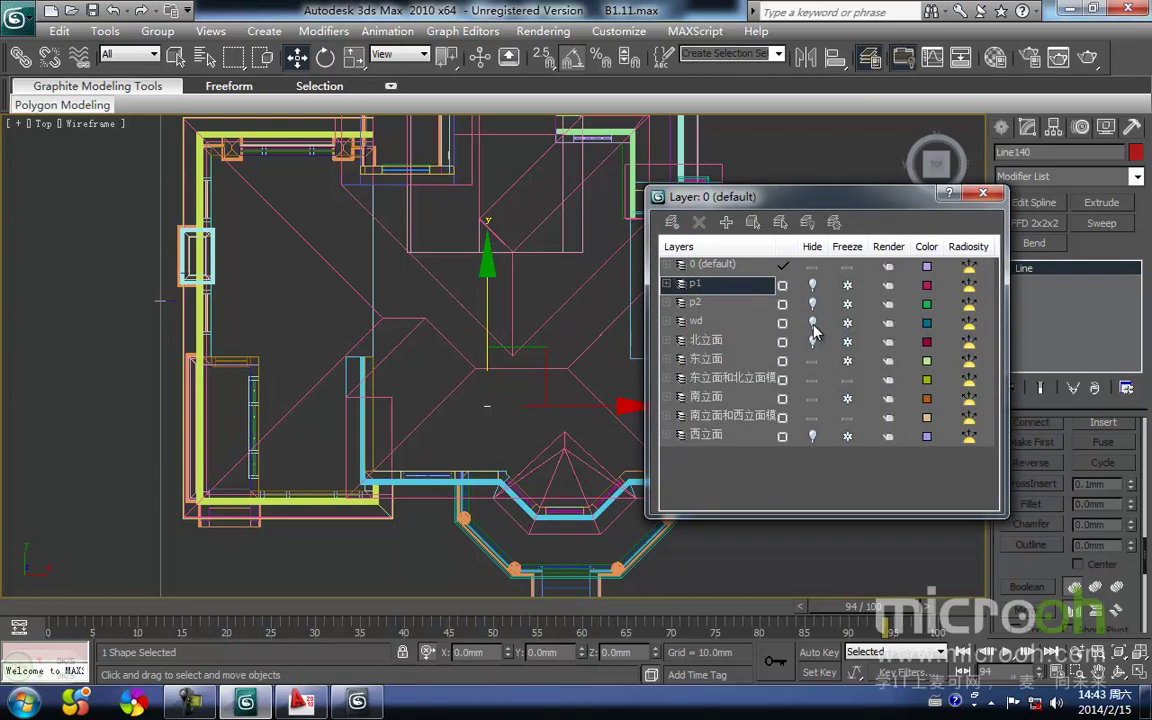
click(813, 326)
middle_drag(490, 420, 498, 392)
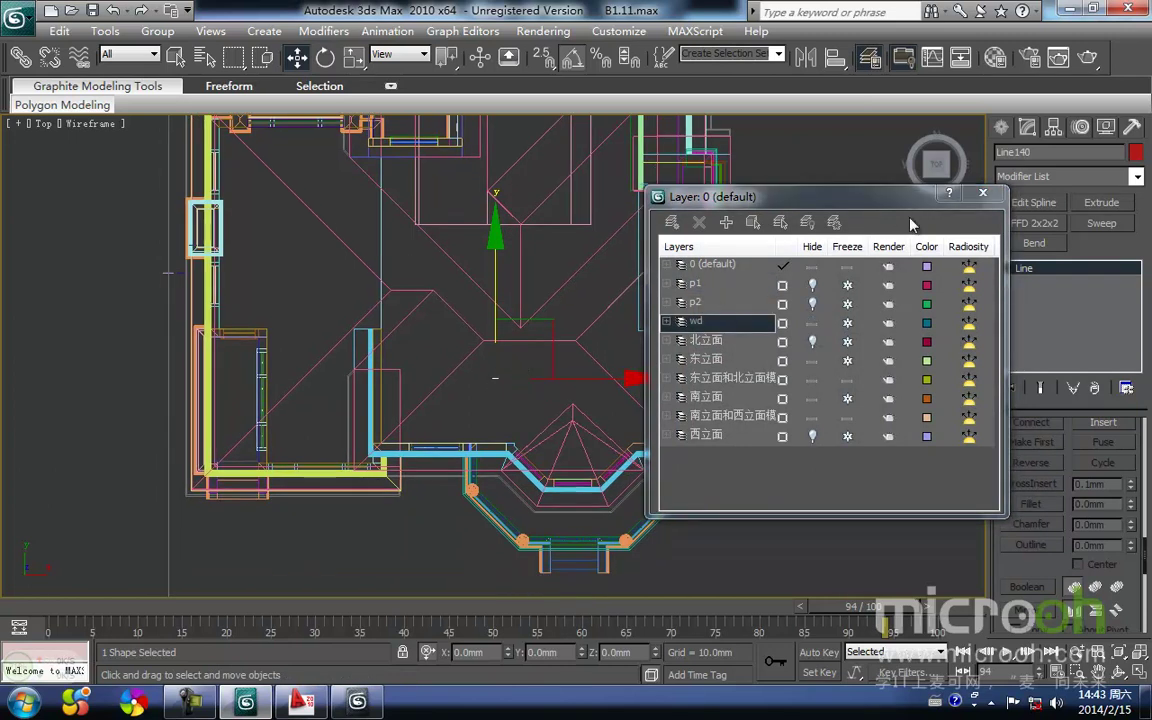
click(979, 197)
middle_drag(590, 357, 553, 391)
key(shift+g)
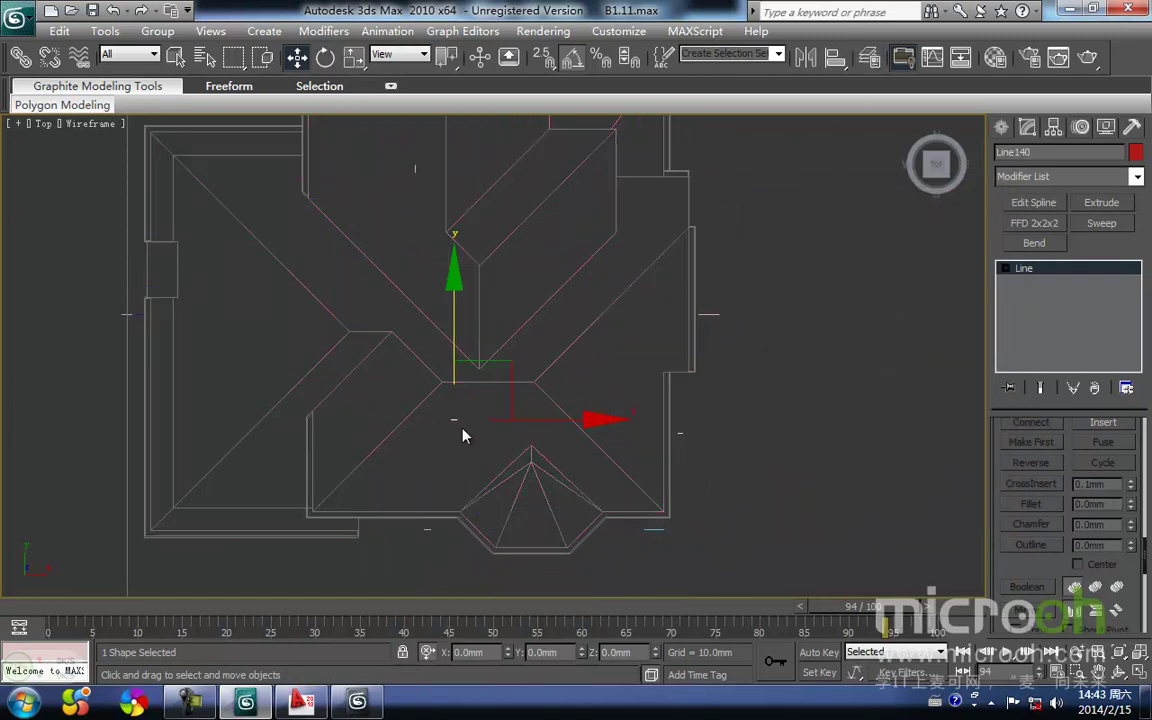
- Move the chimney profile about 1520 mm further towards the front along Y, just beyond the short ridge on the roof plan
middle_drag(460, 437, 446, 408)
click(476, 419)
drag(411, 370, 470, 398)
middle_drag(474, 404, 420, 426)
scroll(468, 362, up, 3)
scroll(412, 400, down, 2)
drag(401, 284, 396, 341)
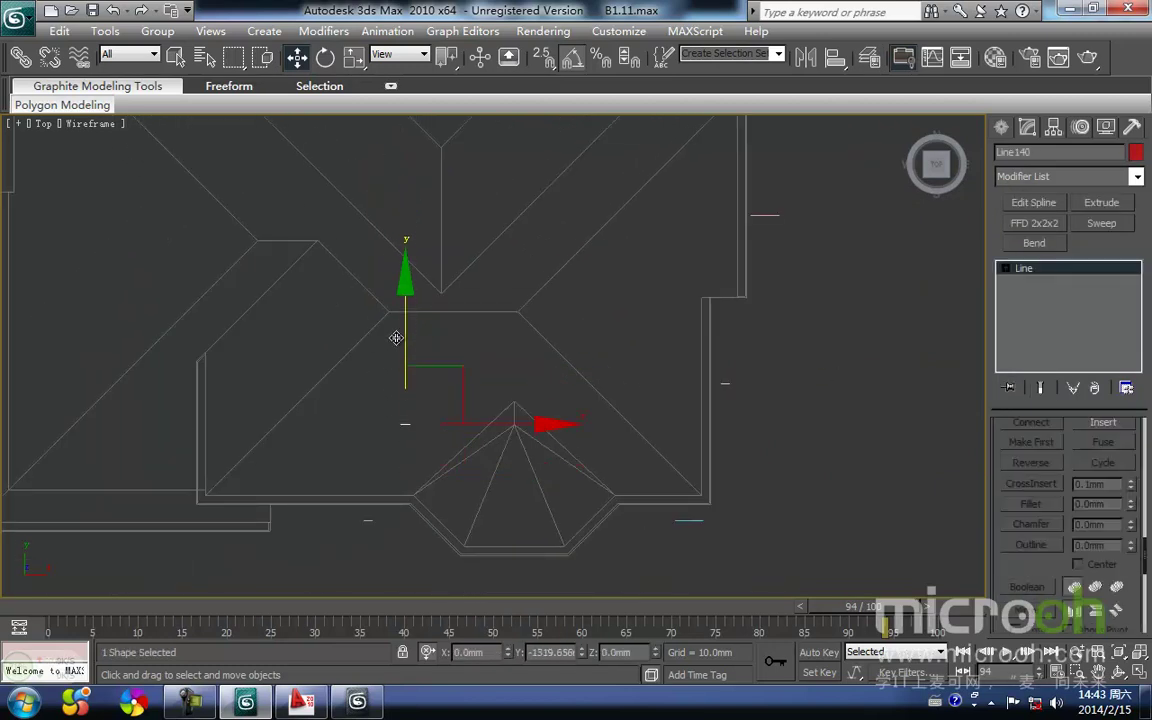
key(f)
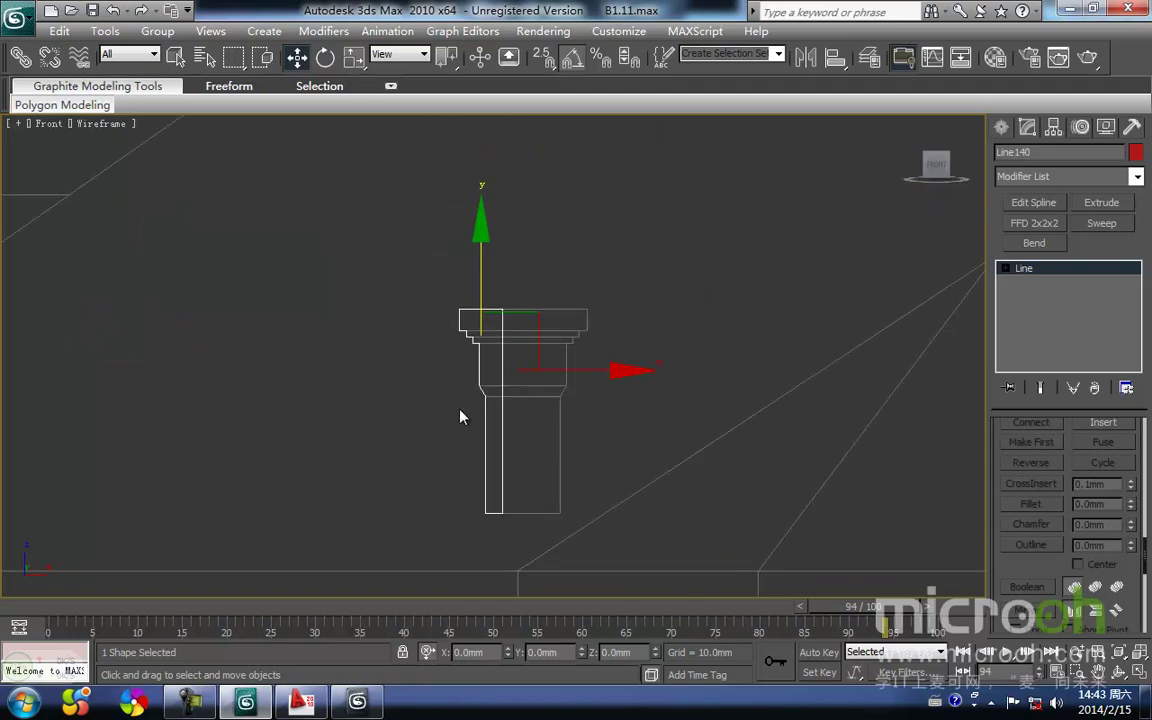
click(697, 417)
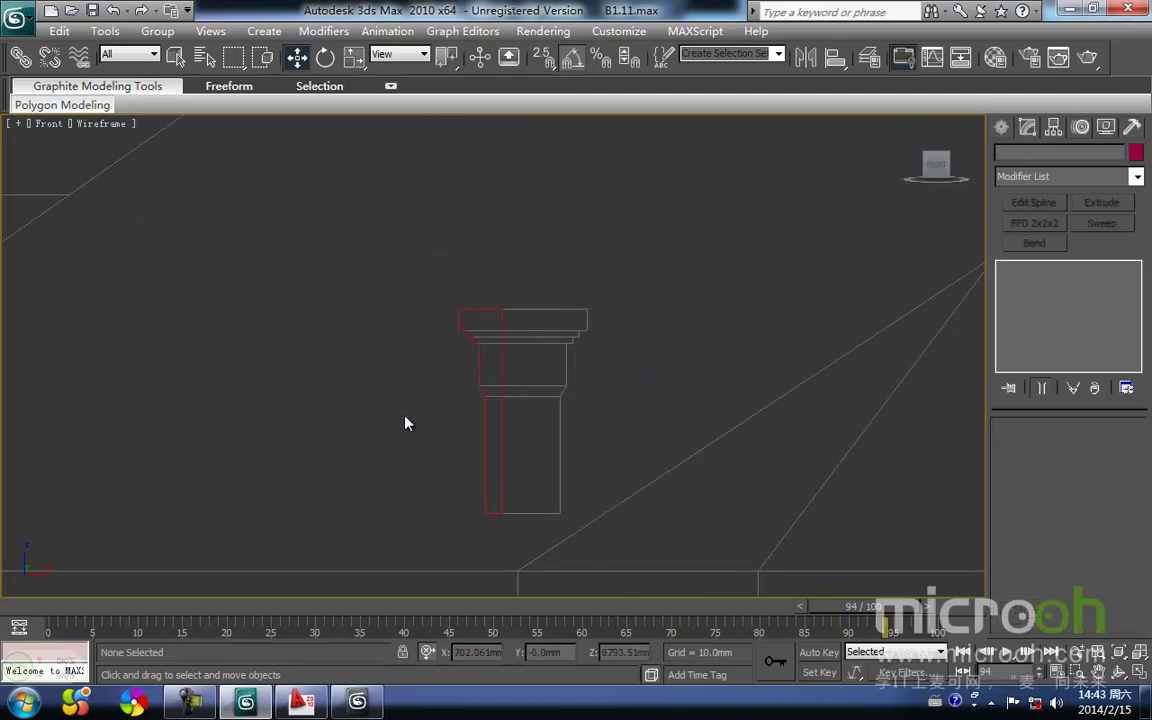
click(1001, 127)
click(1032, 240)
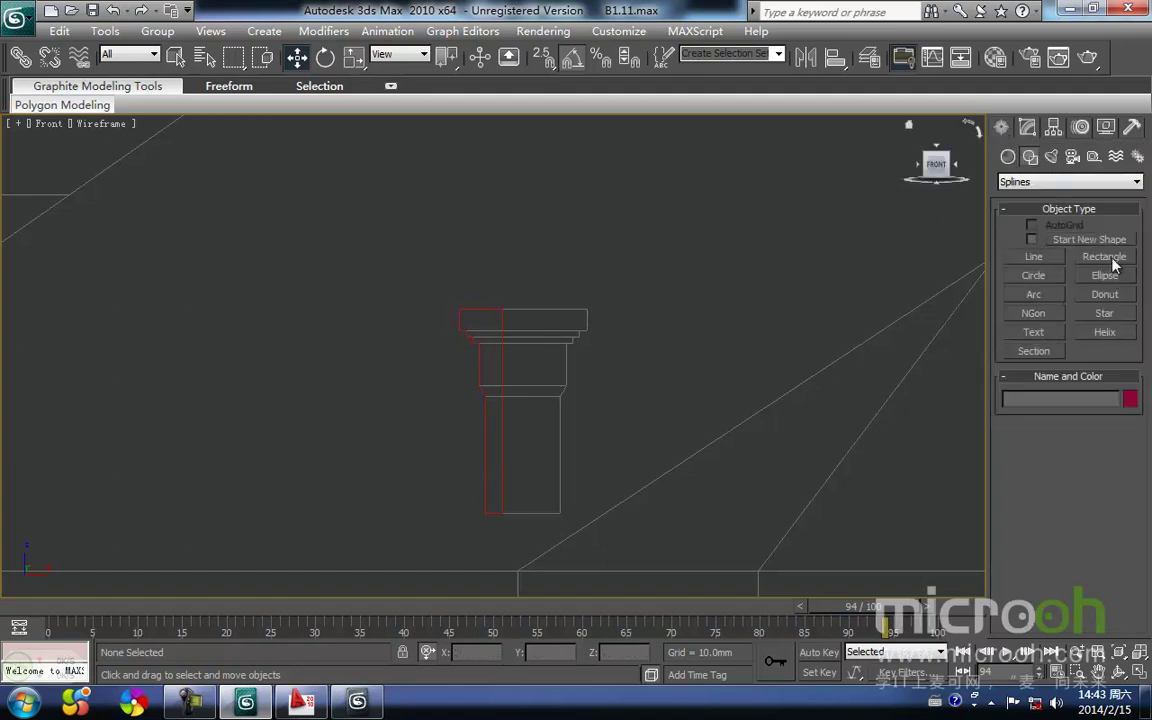
click(1110, 258)
scroll(560, 510, up, 3)
middle_drag(522, 556, 515, 476)
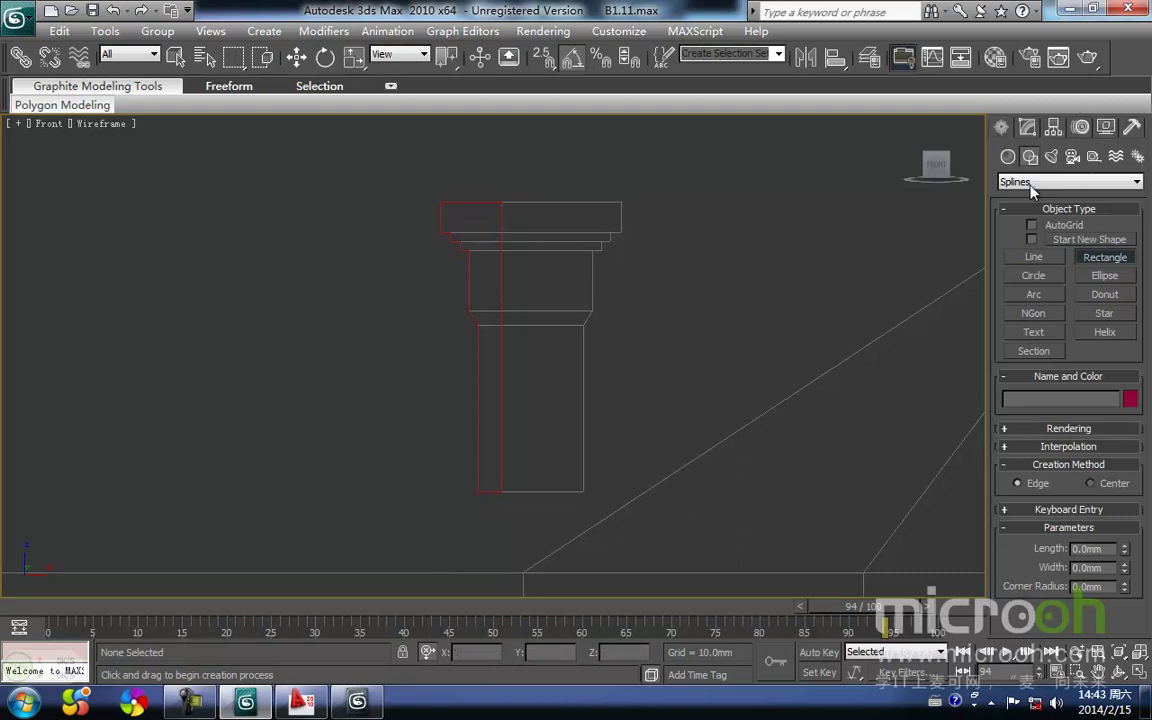
- Measure the width of the chimney shaft along its bottom edge with a Tape helper in the front view
click(1095, 162)
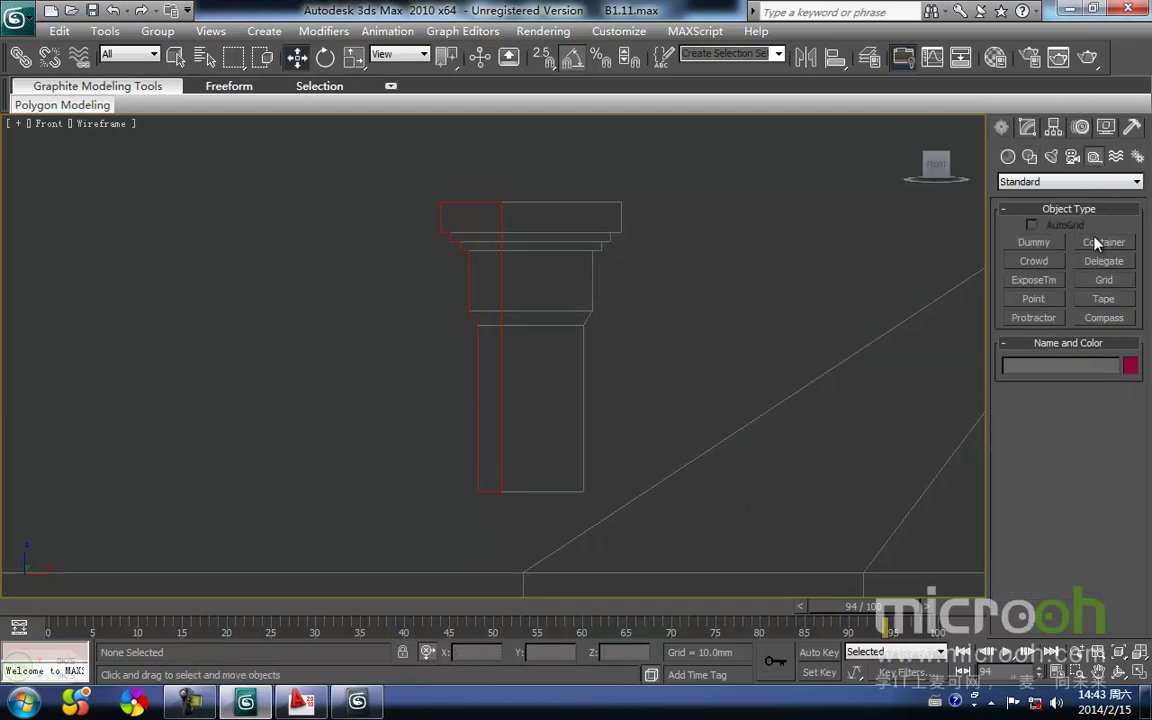
click(1104, 300)
key(s)
drag(476, 493, 590, 500)
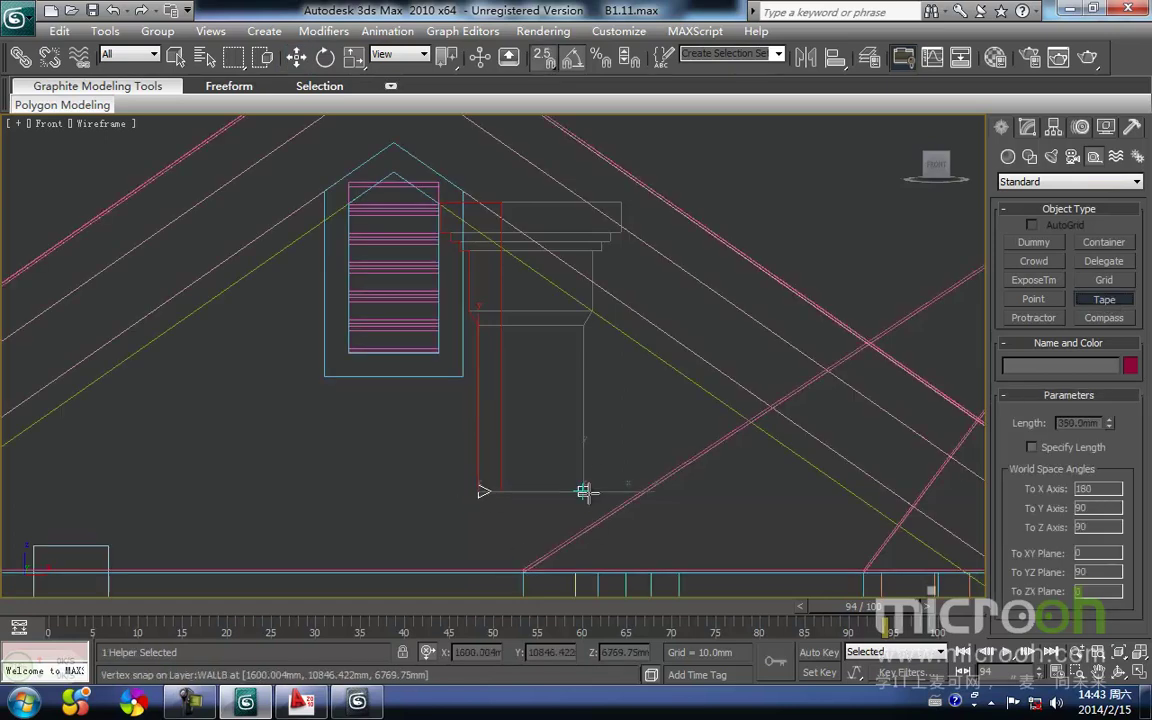
right_click(585, 491)
right_click(570, 433)
middle_drag(567, 434, 535, 444)
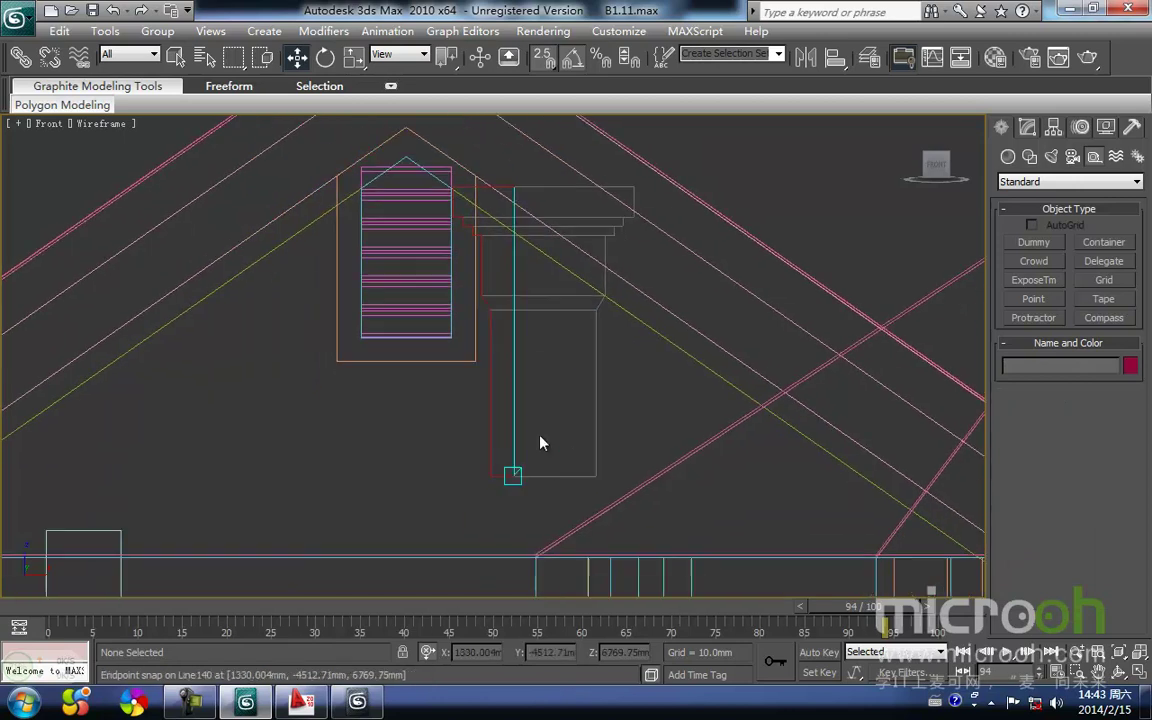
- Draw a small rectangle in the top view on the front roof slope beside the octagonal bay roof
key(t)
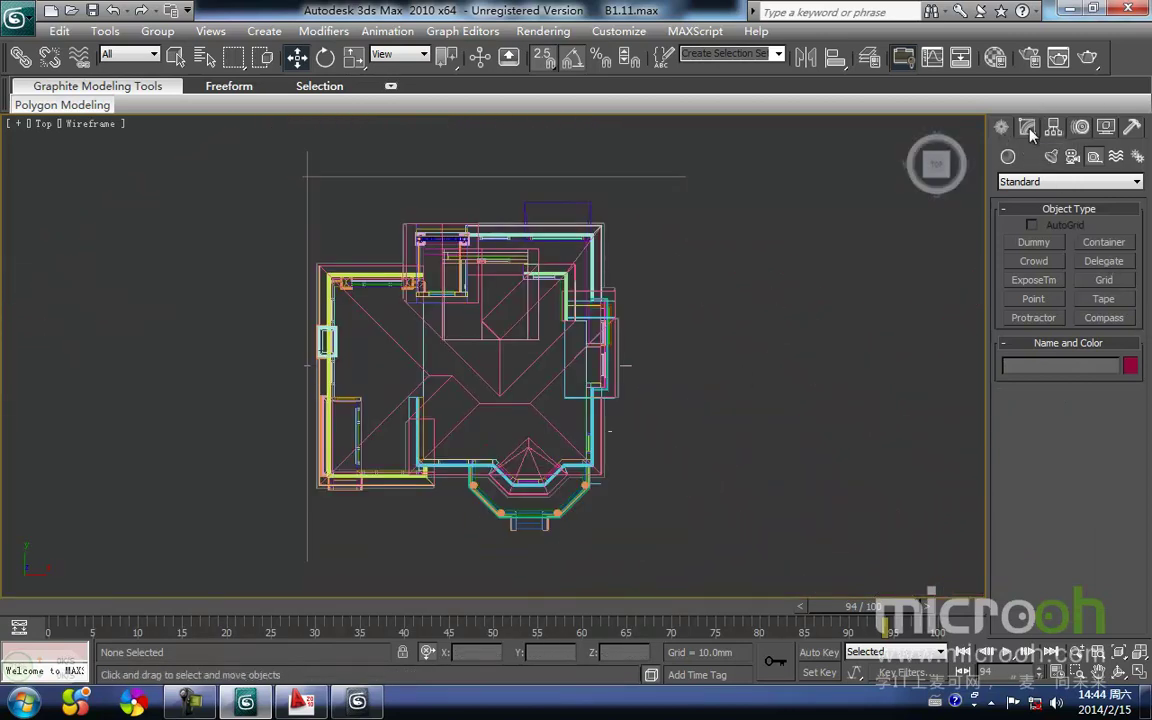
click(1029, 129)
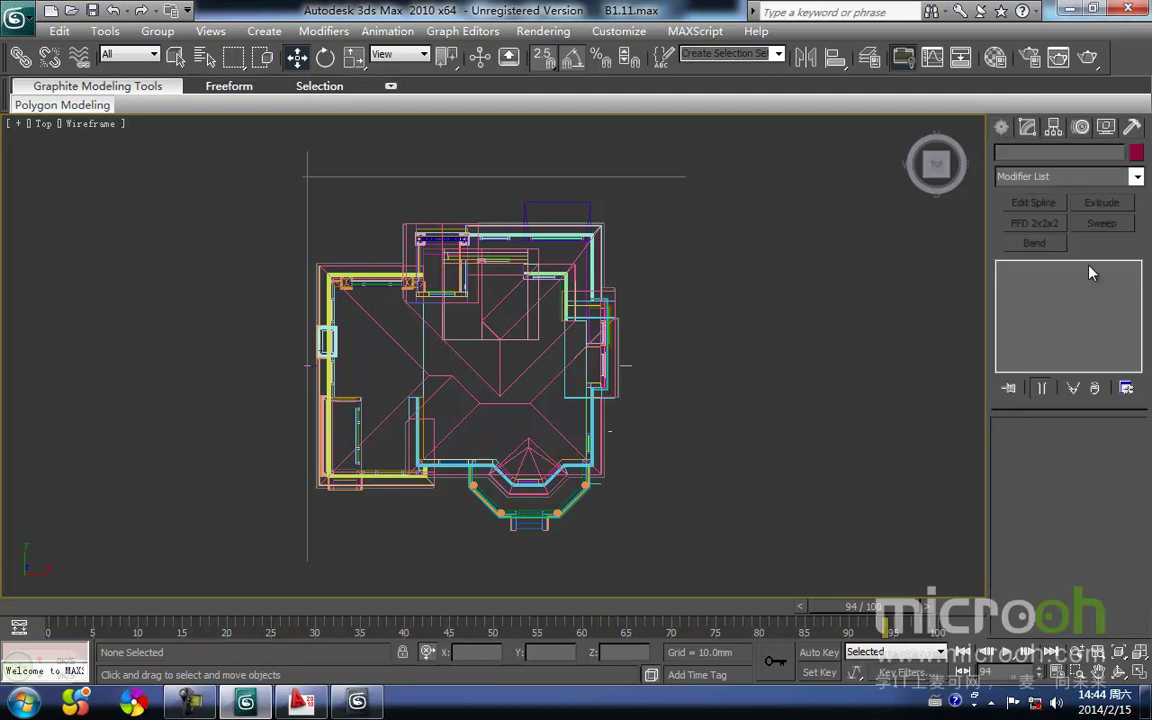
click(1002, 130)
click(1031, 156)
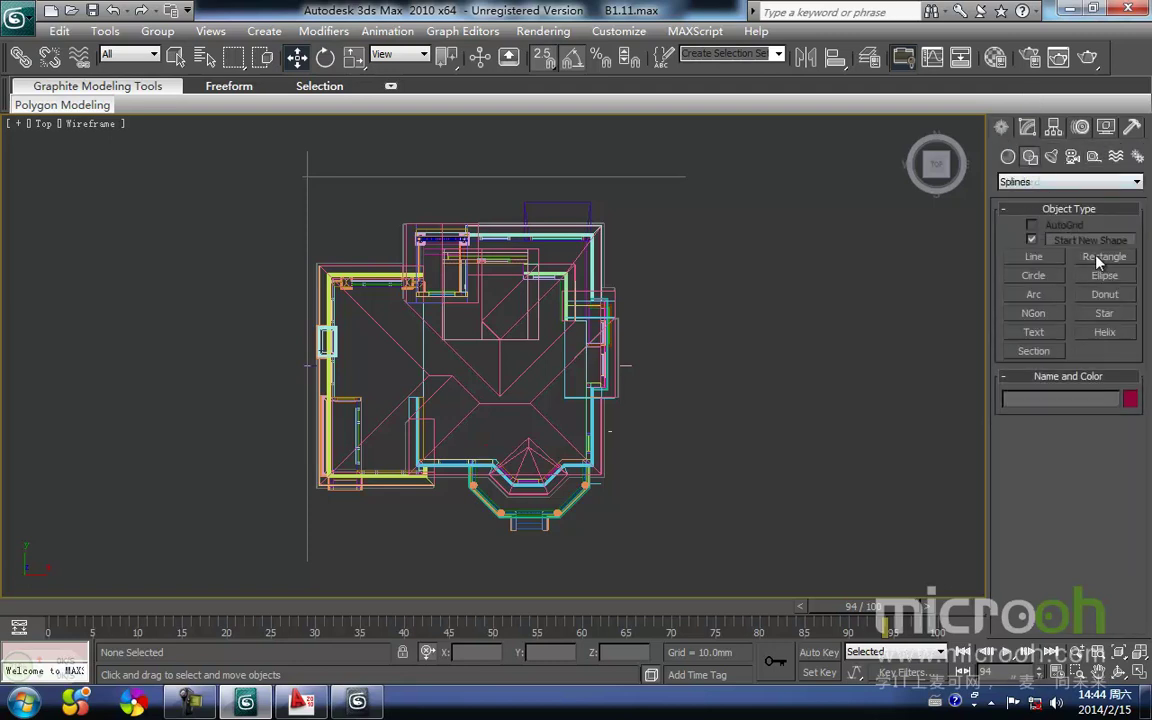
click(1098, 259)
scroll(600, 400, up, 6)
drag(605, 421, 641, 453)
- Set the rectangle's length to 350 mm and its width to 300 mm
right_click(1120, 550)
click(1126, 551)
drag(1117, 550, 861, 535)
text(350)
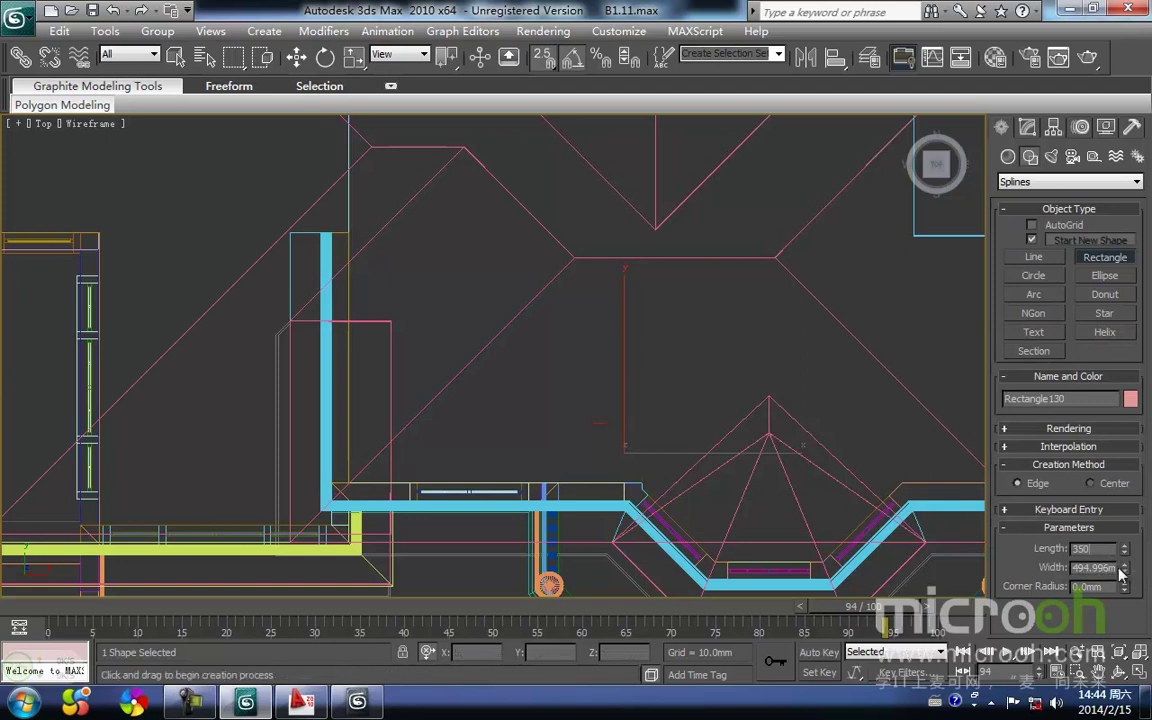
drag(1115, 569, 841, 558)
text(300)
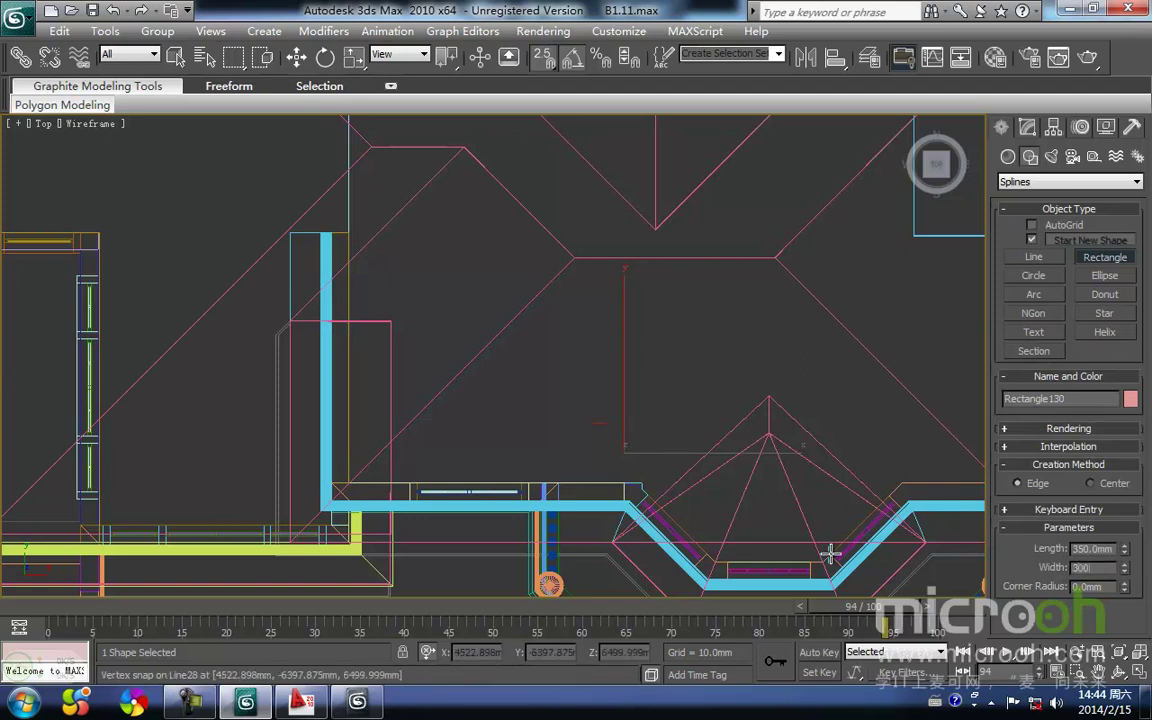
right_click(688, 461)
scroll(655, 440, up, 5)
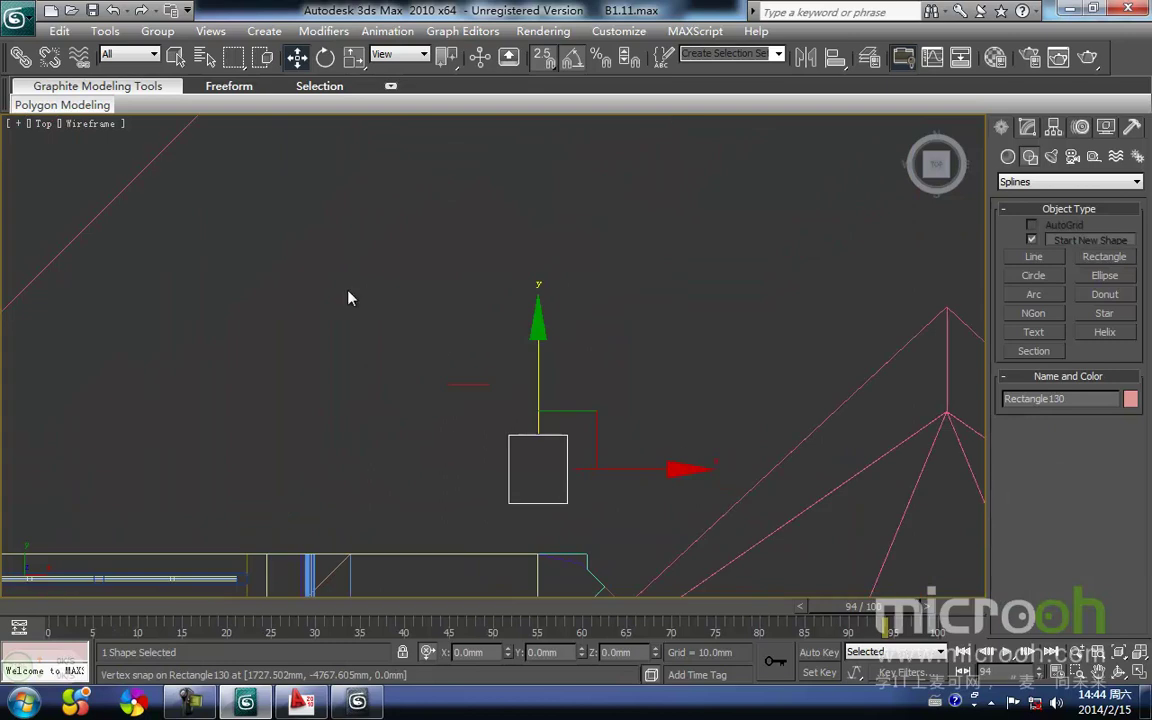
- Change the rectangle to a length of 300 mm and a width of 350 mm
click(1027, 128)
drag(1107, 510, 903, 493)
text(350.0mm)
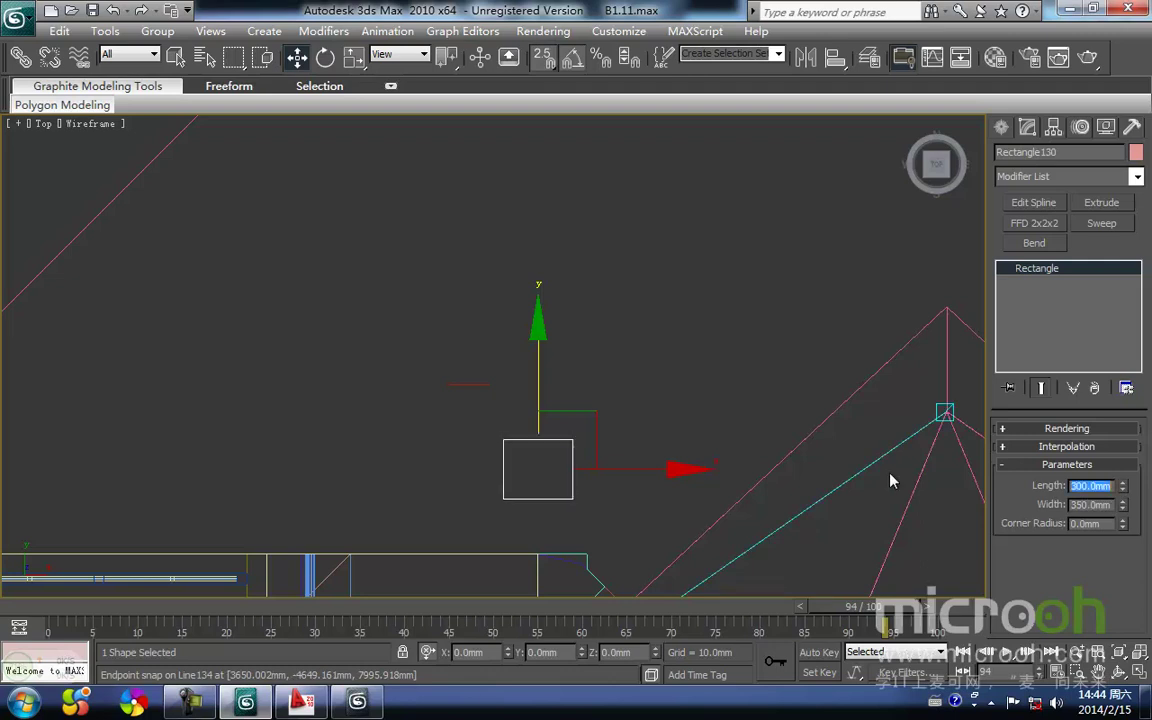
- Move the rectangle over to the chimney profile in the top view using vertex snapping
click(592, 399)
click(520, 440)
middle_drag(519, 440, 482, 492)
key(space)
drag(497, 450, 438, 437)
middle_drag(465, 442, 441, 476)
- Raise the rectangle in the front view and snap its left end to the lower left corner of the chimney shaft
key(f)
key(z)
scroll(472, 422, down, 14)
middle_drag(480, 424, 451, 624)
key(space)
drag(465, 478, 467, 322)
scroll(449, 284, up, 10)
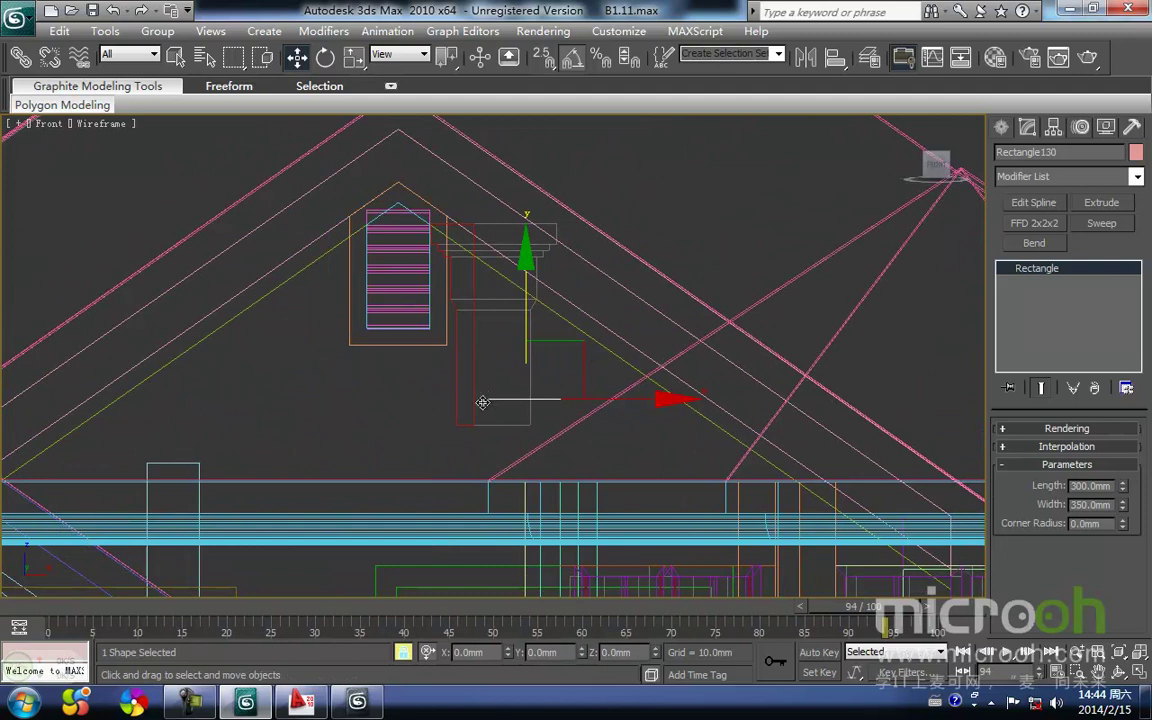
drag(490, 398, 458, 426)
click(573, 369)
key(space)
click(498, 438)
click(503, 427)
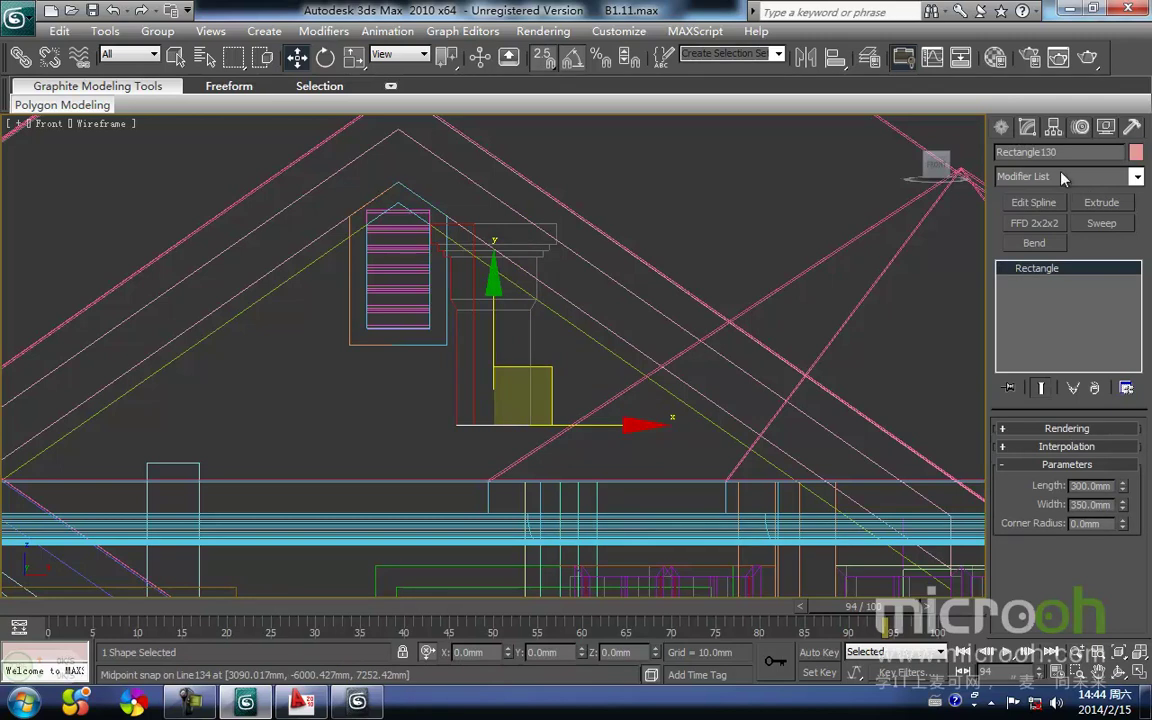
- Apply a Sweep modifier to the rectangle, using the chimney profile as its custom section
click(1001, 127)
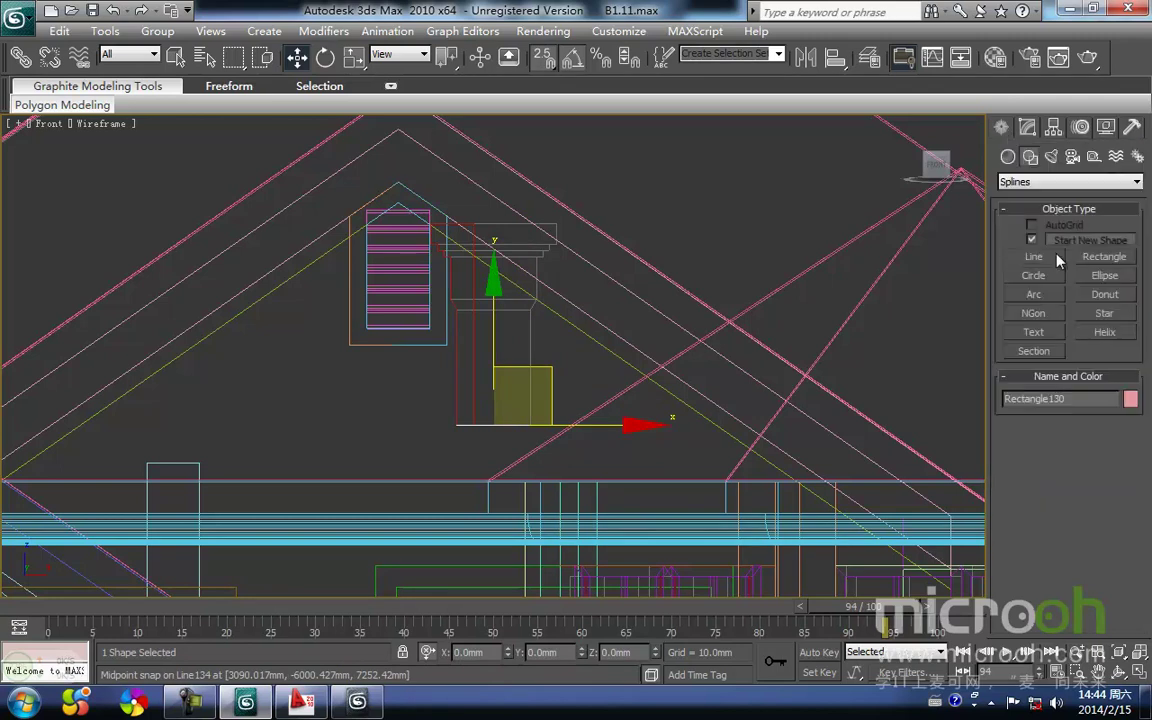
click(1026, 128)
click(1099, 224)
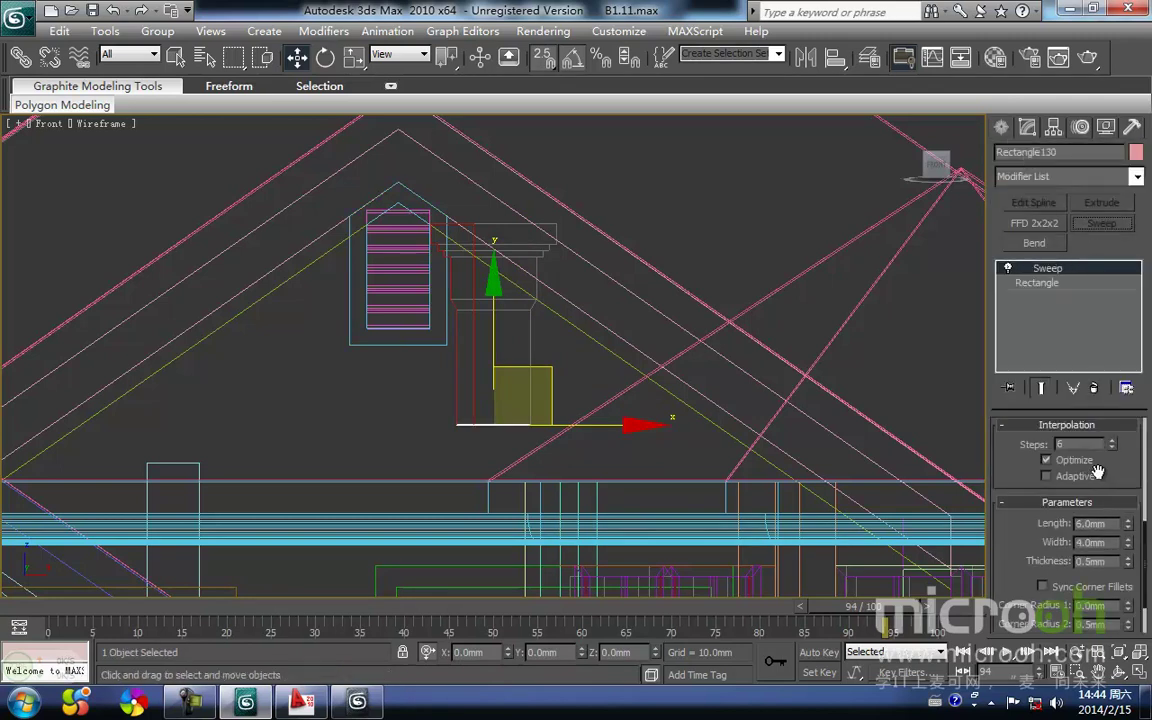
drag(1145, 550, 1143, 448)
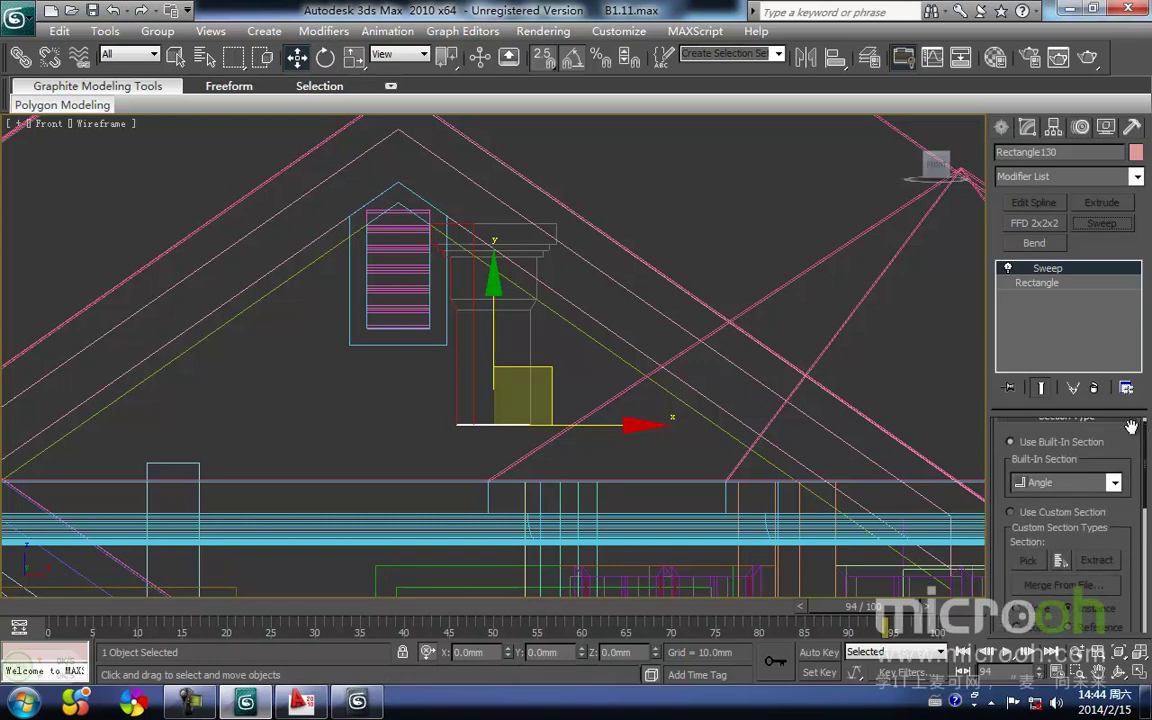
click(1011, 512)
click(1028, 561)
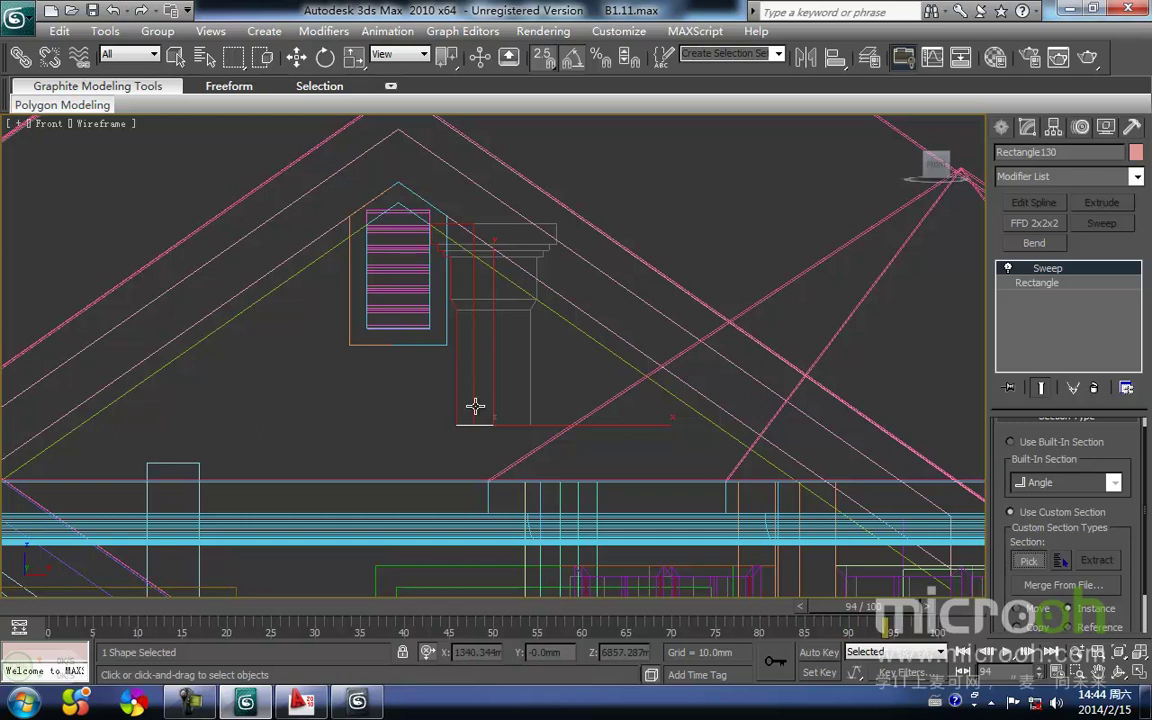
click(475, 406)
- Mirror the swept section on the XZ plane and set the pivot alignment to top centre
drag(1144, 513, 1141, 563)
click(1066, 622)
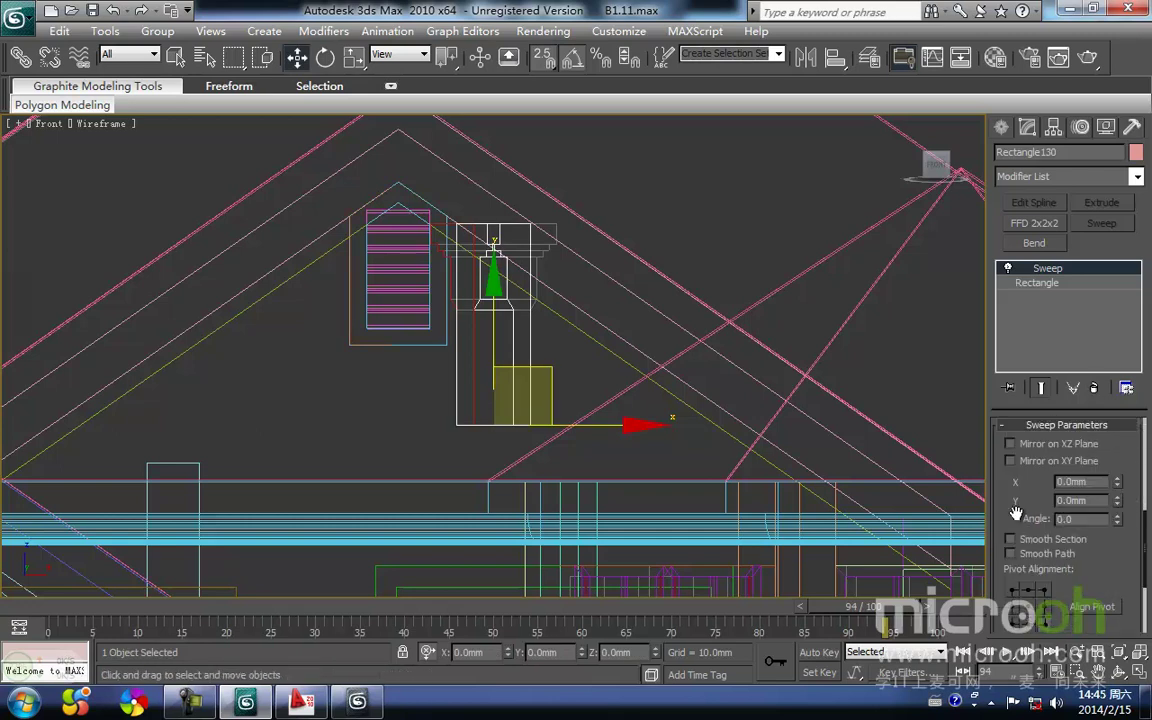
click(1010, 443)
click(1028, 591)
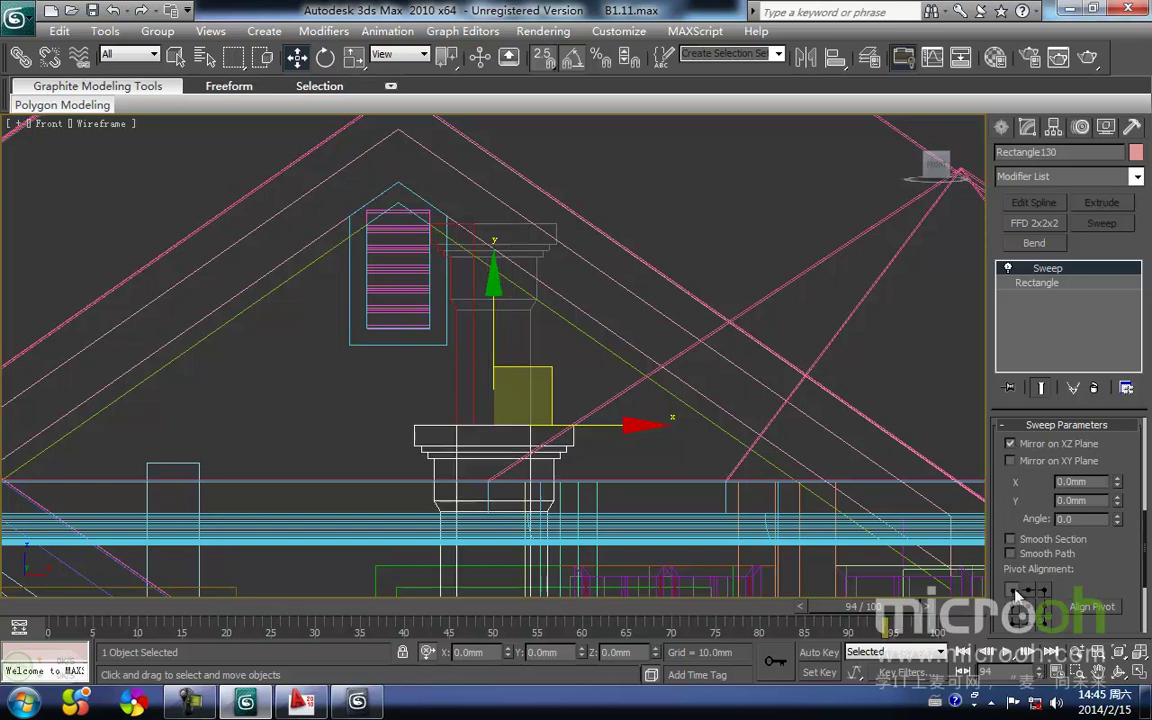
click(1033, 589)
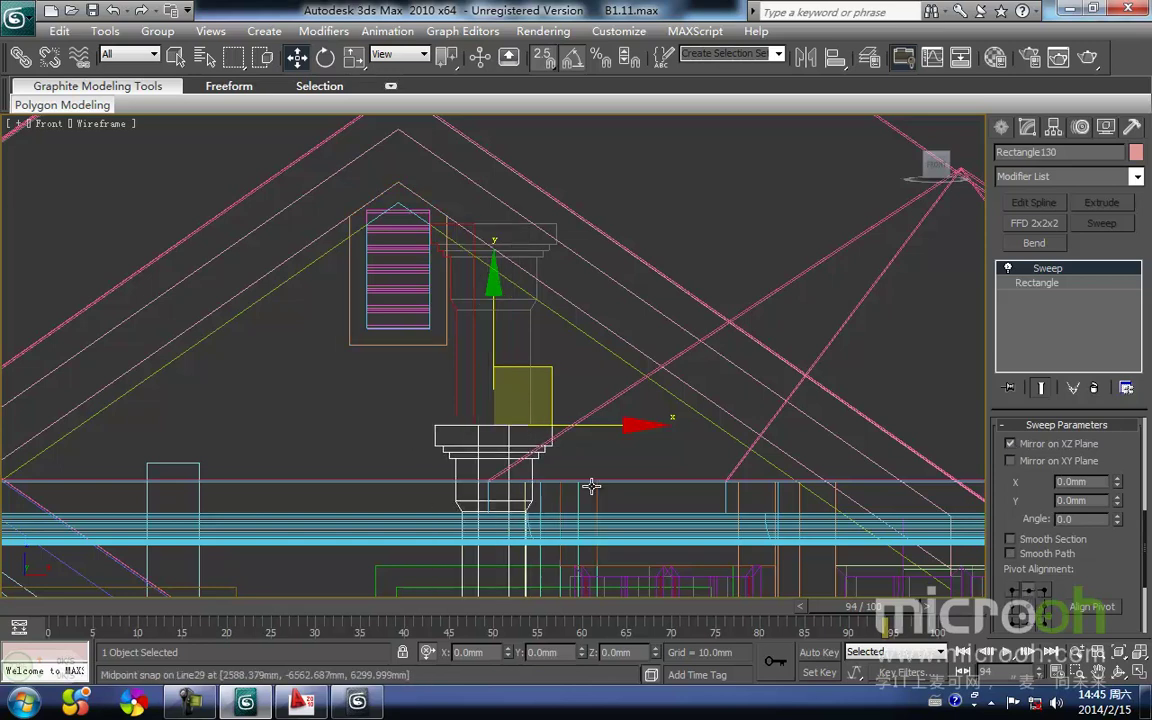
- Move the swept chimney up onto the chimney outline of the elevation drawing and try other pivot alignments
key(space)
drag(491, 369, 533, 148)
drag(551, 274, 553, 244)
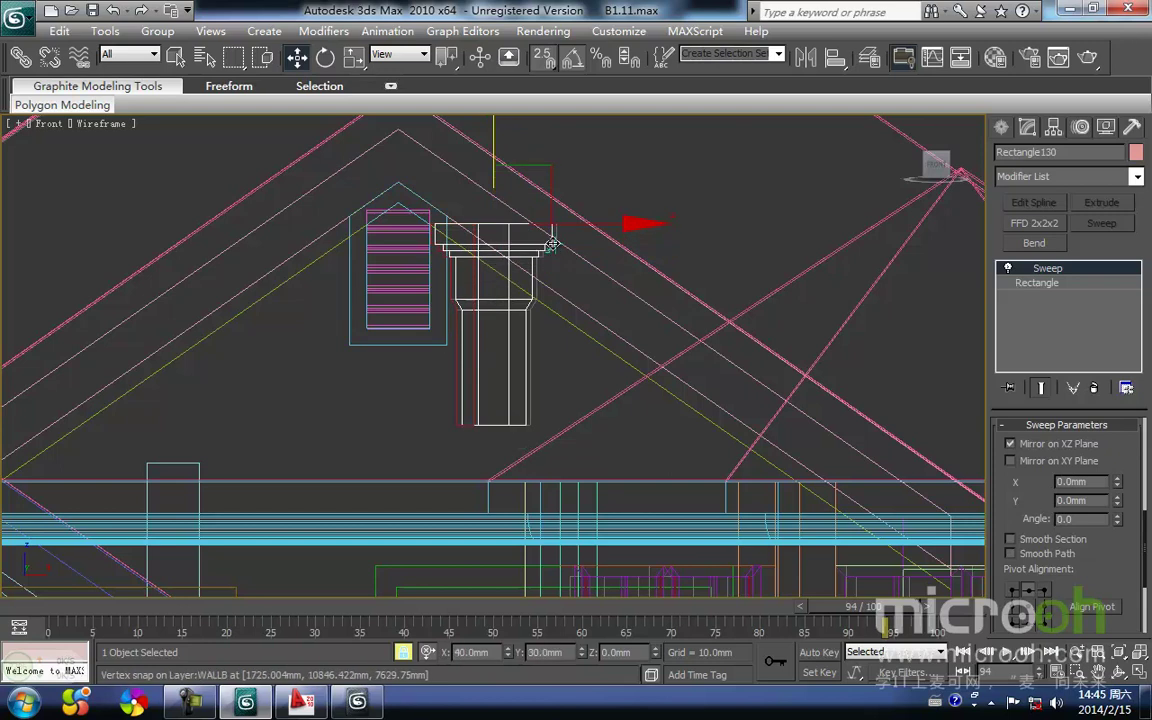
click(1044, 590)
click(1014, 596)
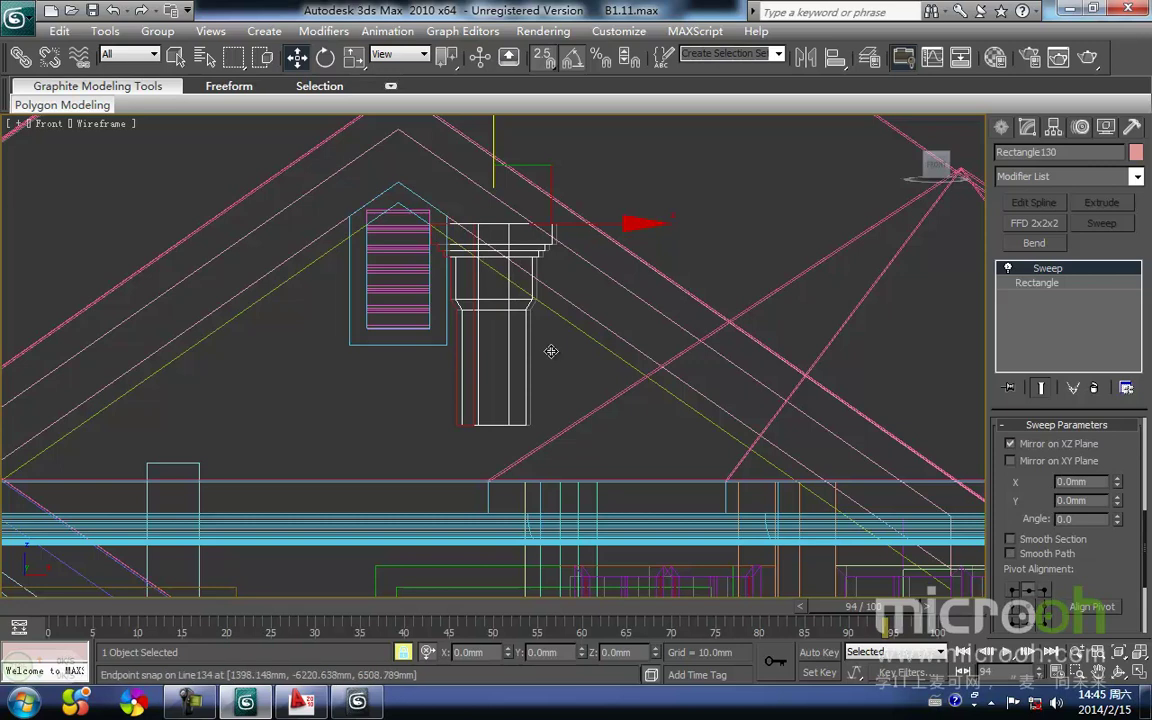
middle_drag(538, 312, 528, 387)
key(space)
click(583, 358)
- Add an Edit Spline modifier between the chimney's base rectangle and its Sweep
scroll(495, 380, up, 3)
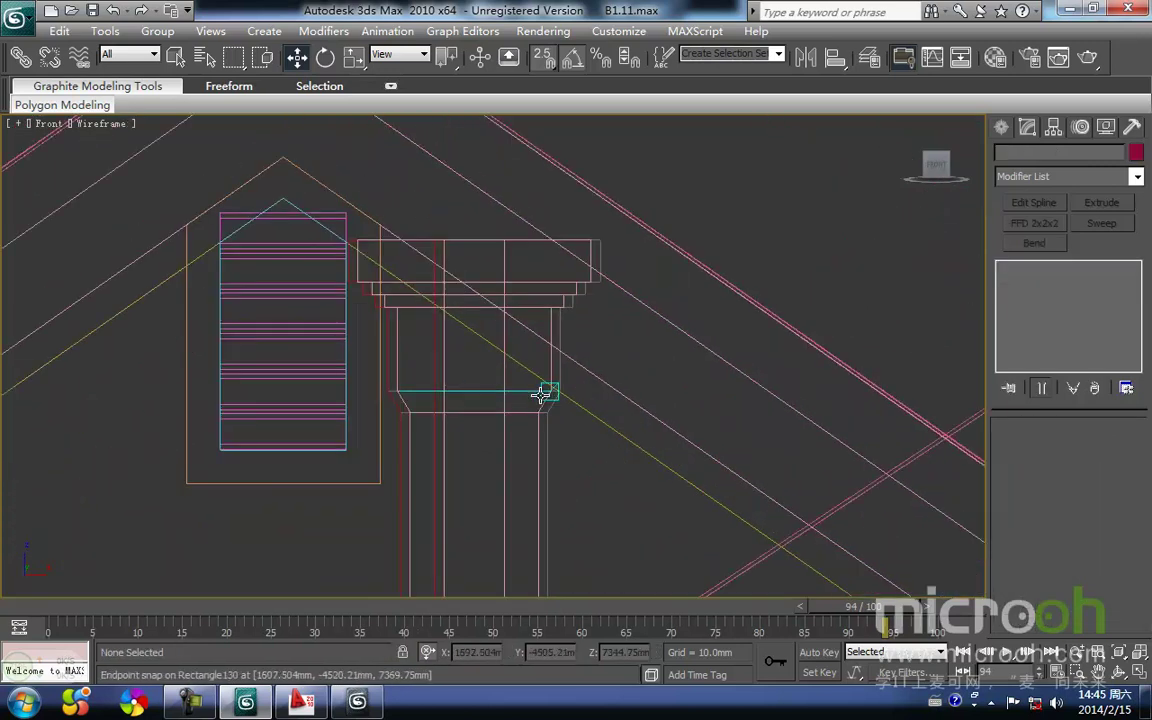
click(540, 398)
click(1037, 282)
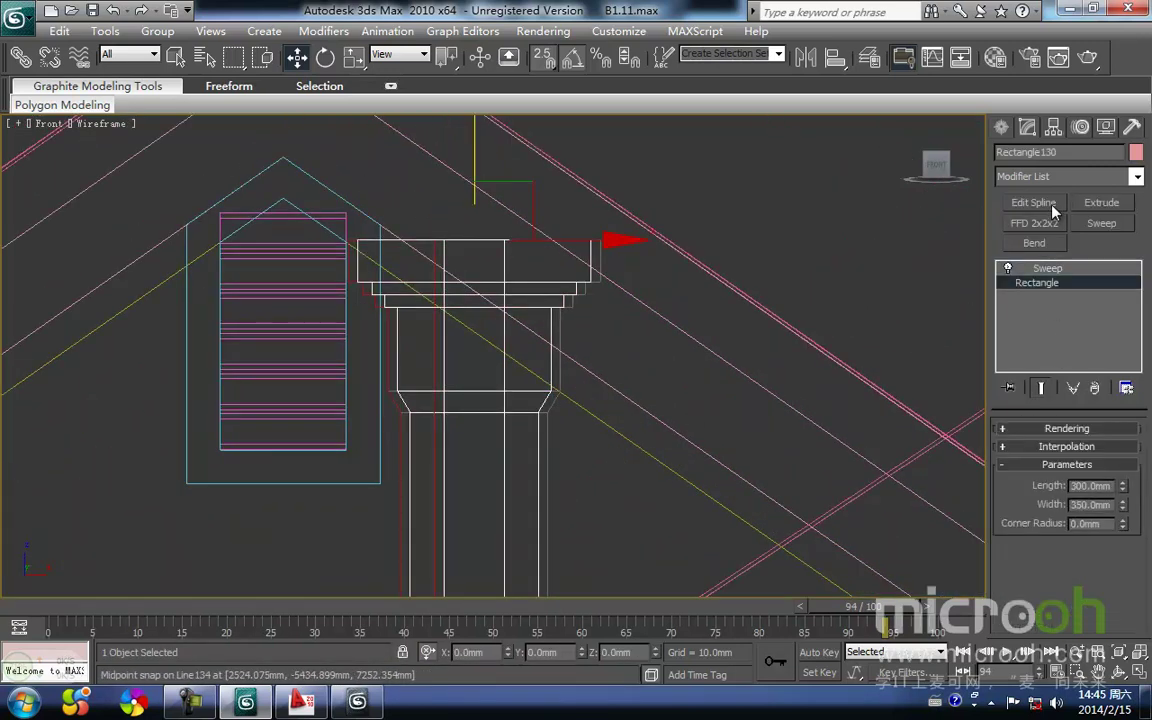
click(1053, 208)
click(1041, 388)
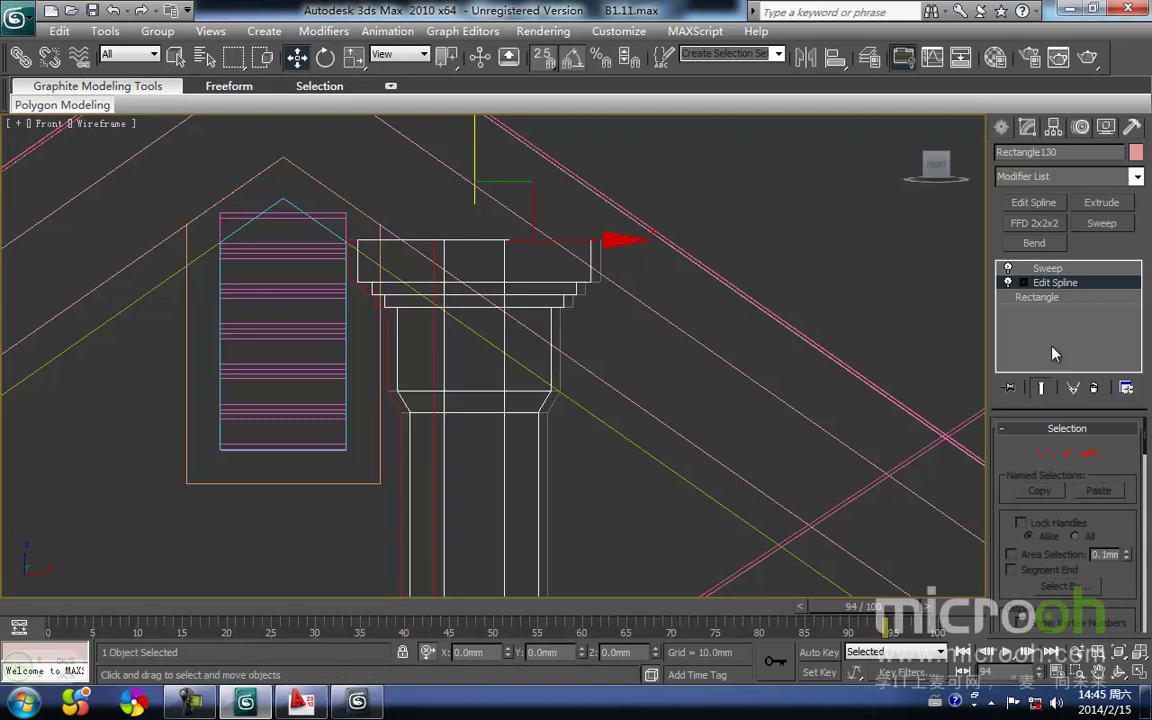
- Adjust the path's vertices along X so both sides of the chimney match the elevation outline
middle_drag(455, 368, 469, 291)
scroll(485, 280, down, 2)
drag(522, 203, 585, 252)
key(space)
key(space)
drag(424, 210, 398, 243)
key(space)
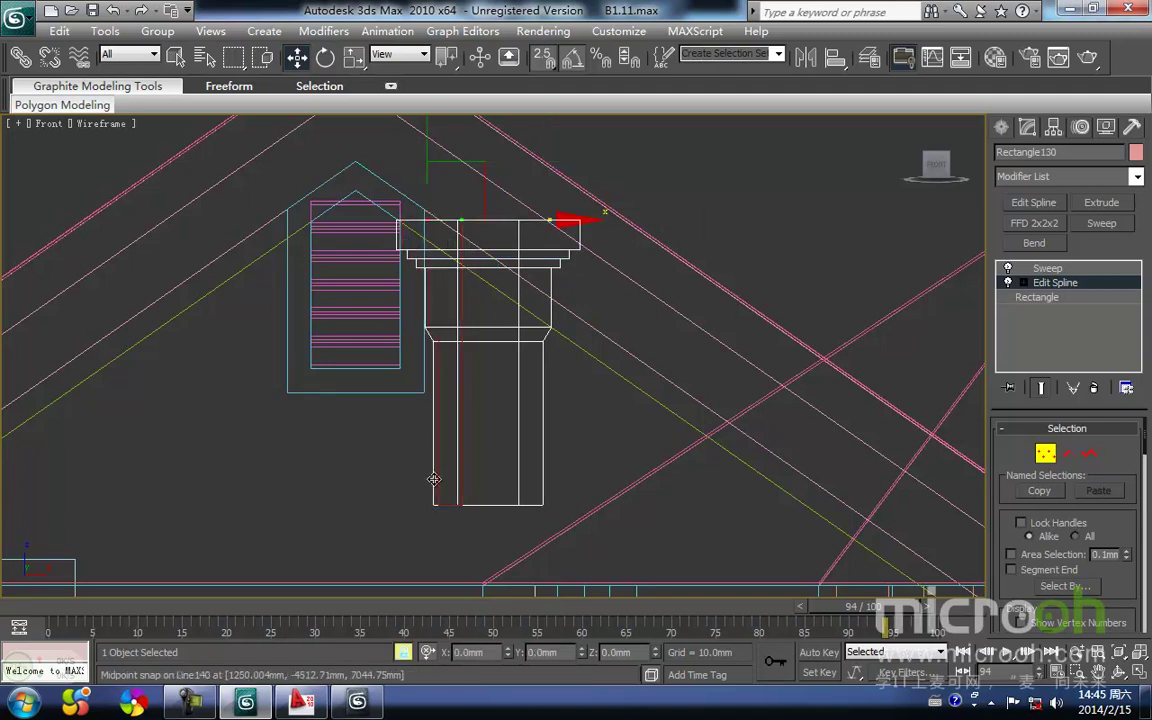
drag(428, 509, 438, 506)
key(space)
- Finish vertex editing, turn off snapping and move the chimney along Y in a shaded orthographic view of the roof
middle_drag(473, 427, 424, 504)
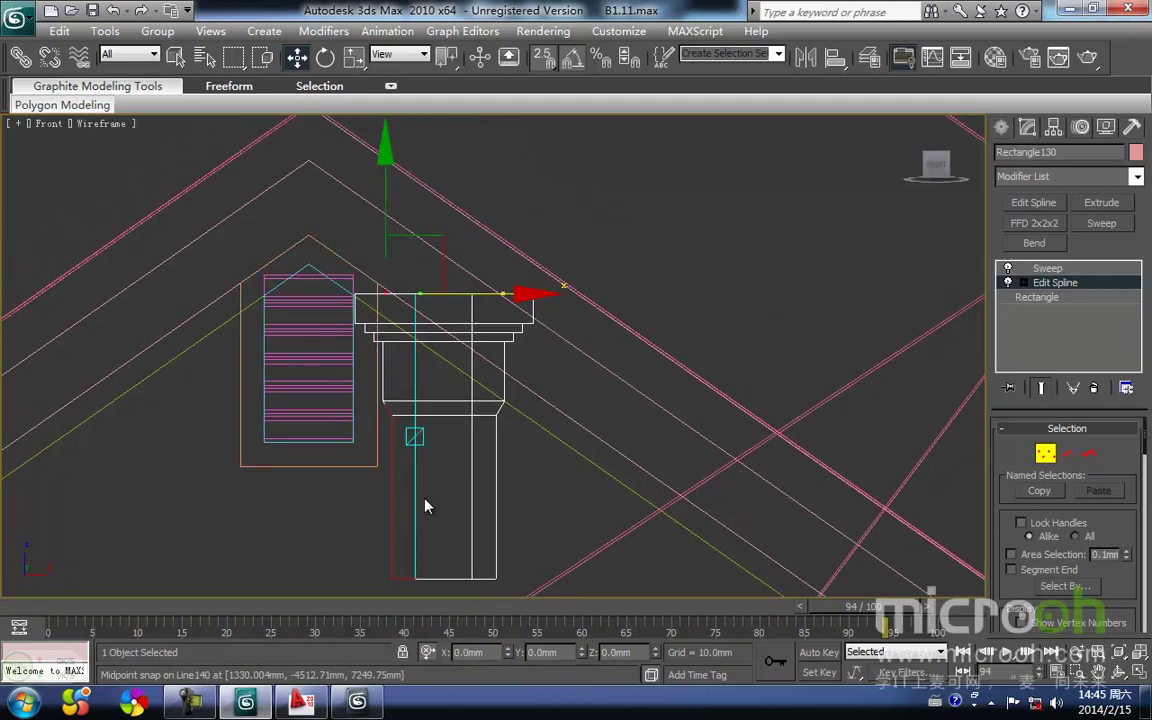
key(t)
key(z)
scroll(455, 430, down, 3)
key(1)
scroll(451, 430, down, 1)
middle_drag(450, 434, 424, 431)
key(space)
mouse_move(515, 446)
middle_down()
mouse_move(455, 473)
mouse_move(537, 417)
mouse_move(510, 345)
middle_up()
key(F3)
scroll(468, 468, down, 6)
middle_drag(510, 345, 639, 624)
key(s)
drag(463, 402, 492, 446)
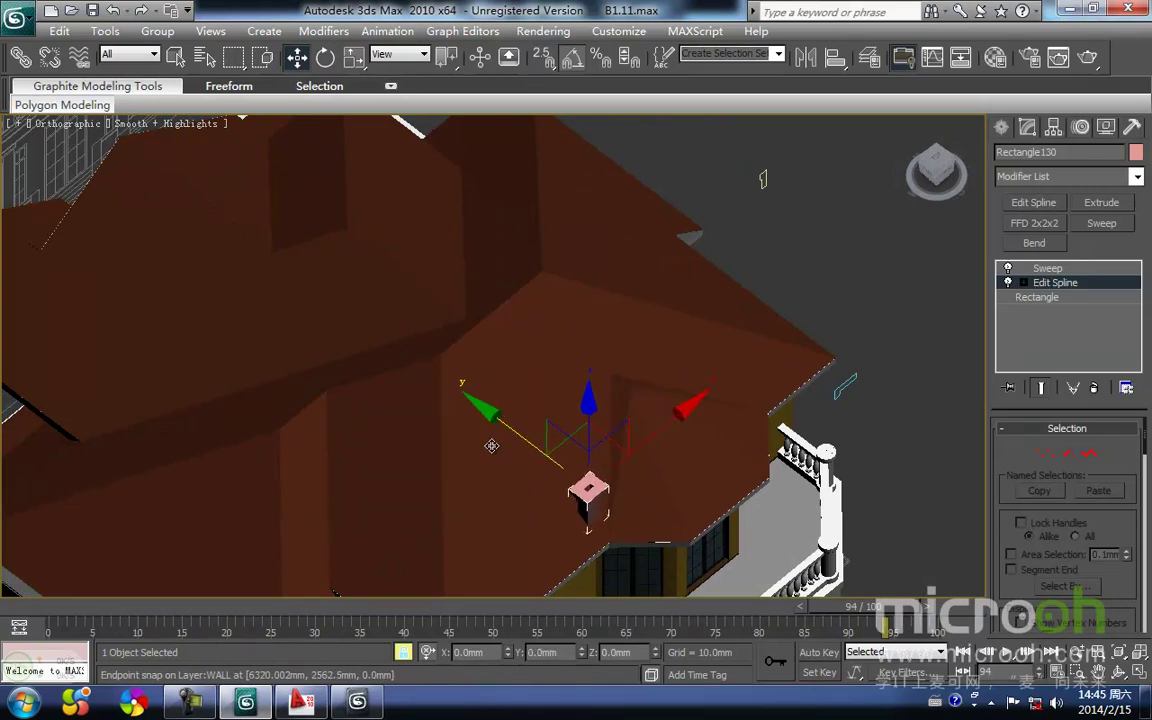
- Shift the chimney slightly further along Y towards the front so it sits properly on the roof slope
alt+middle_drag(566, 549, 420, 420)
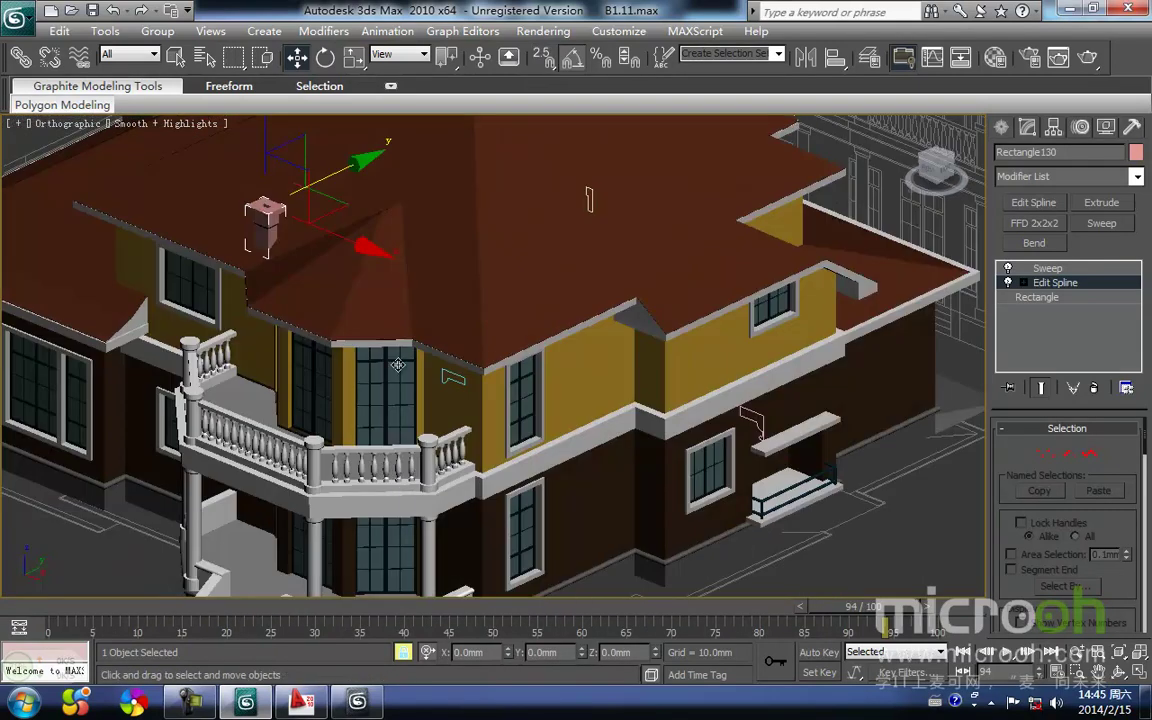
scroll(444, 315, up, 4)
middle_drag(444, 315, 527, 425)
scroll(244, 199, up, 4)
middle_drag(250, 320, 465, 313)
mouse_move(389, 233)
mouse_down()
mouse_move(405, 228)
mouse_move(304, 269)
mouse_move(379, 239)
mouse_up()
middle_drag(396, 250, 343, 275)
- Show the shaded villa in the front view with the Material Editor open
key(f)
key(z)
middle_drag(483, 294, 440, 261)
scroll(472, 311, down, 7)
scroll(443, 282, down, 2)
key(F3)
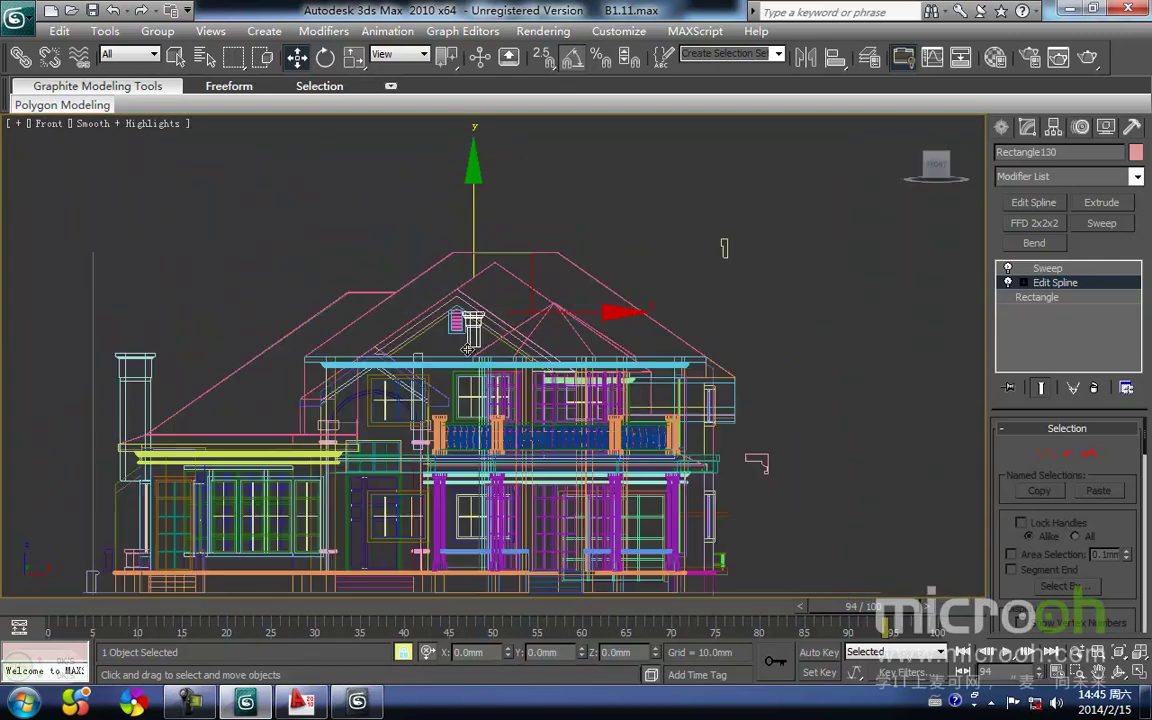
scroll(455, 342, up, 4)
key(m)
scroll(338, 345, down, 2)
middle_drag(338, 345, 478, 314)
scroll(175, 220, down, 2)
middle_drag(175, 220, 321, 249)
key(F3)
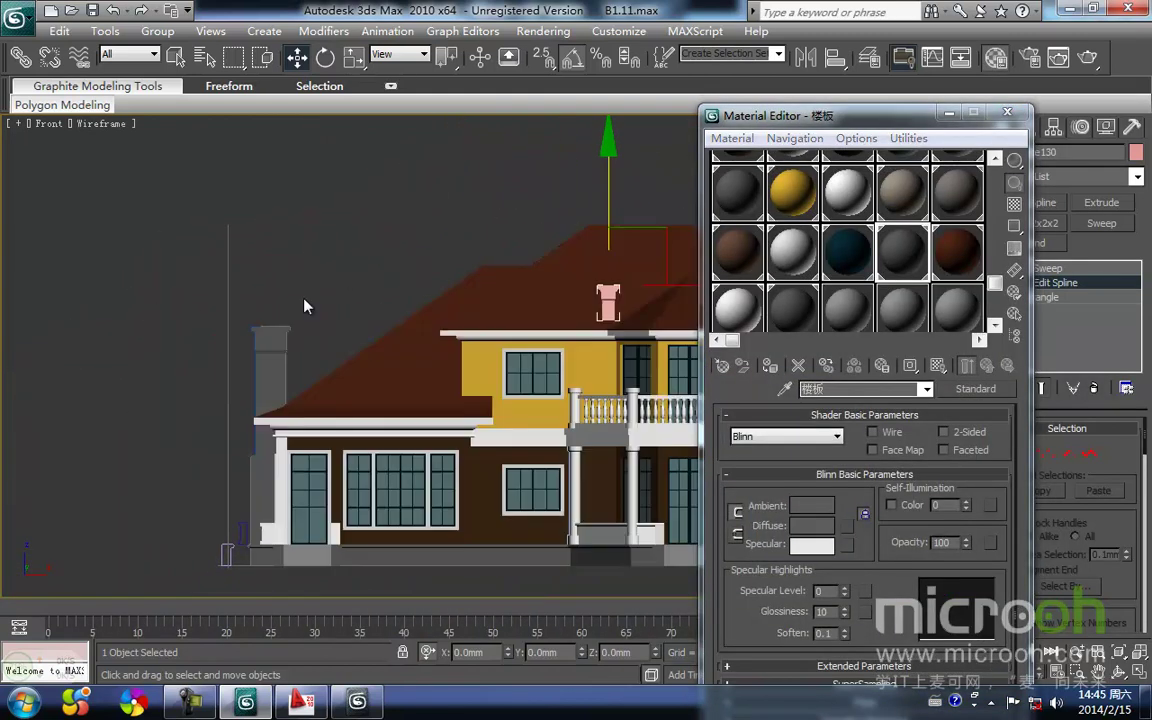
- Assign the 灰色拉毛条砖 material to the roof chimney and close the Material Editor
click(305, 325)
click(282, 357)
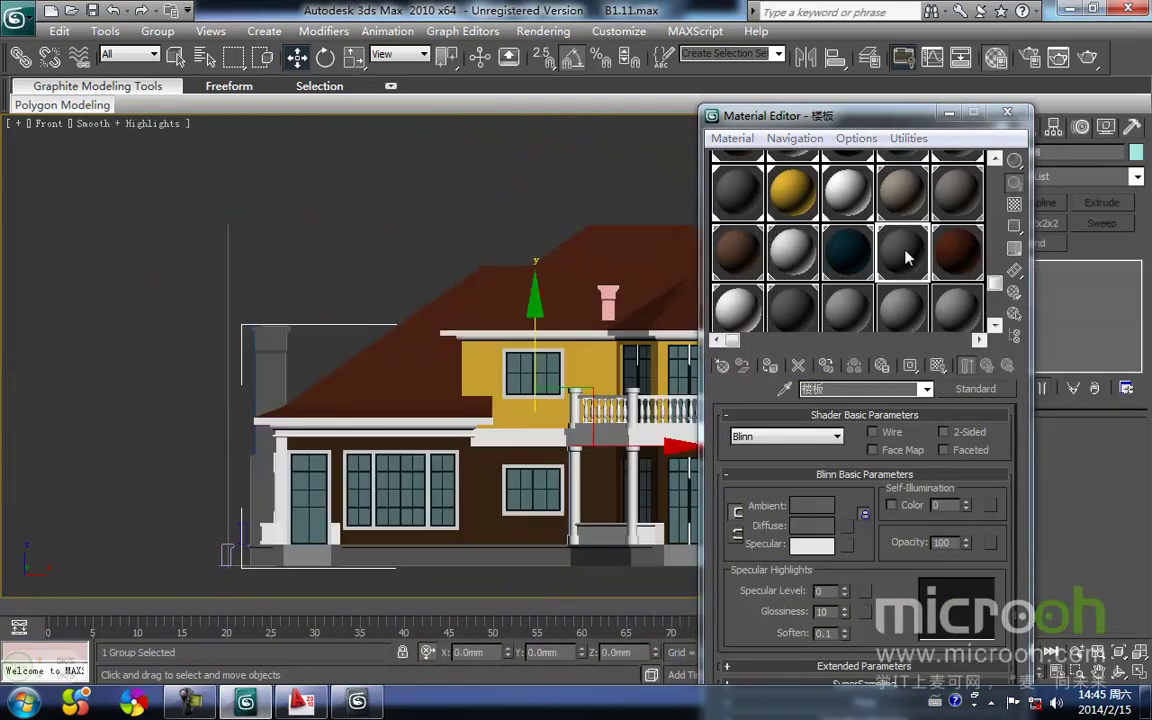
click(735, 200)
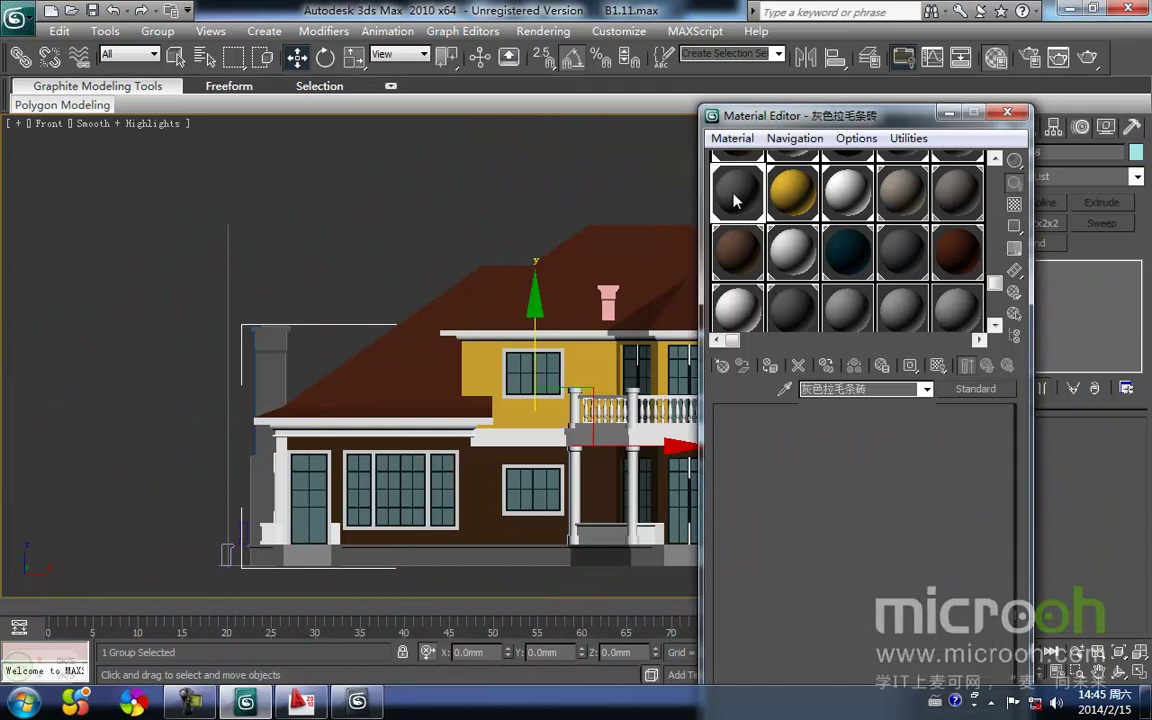
click(509, 167)
click(607, 303)
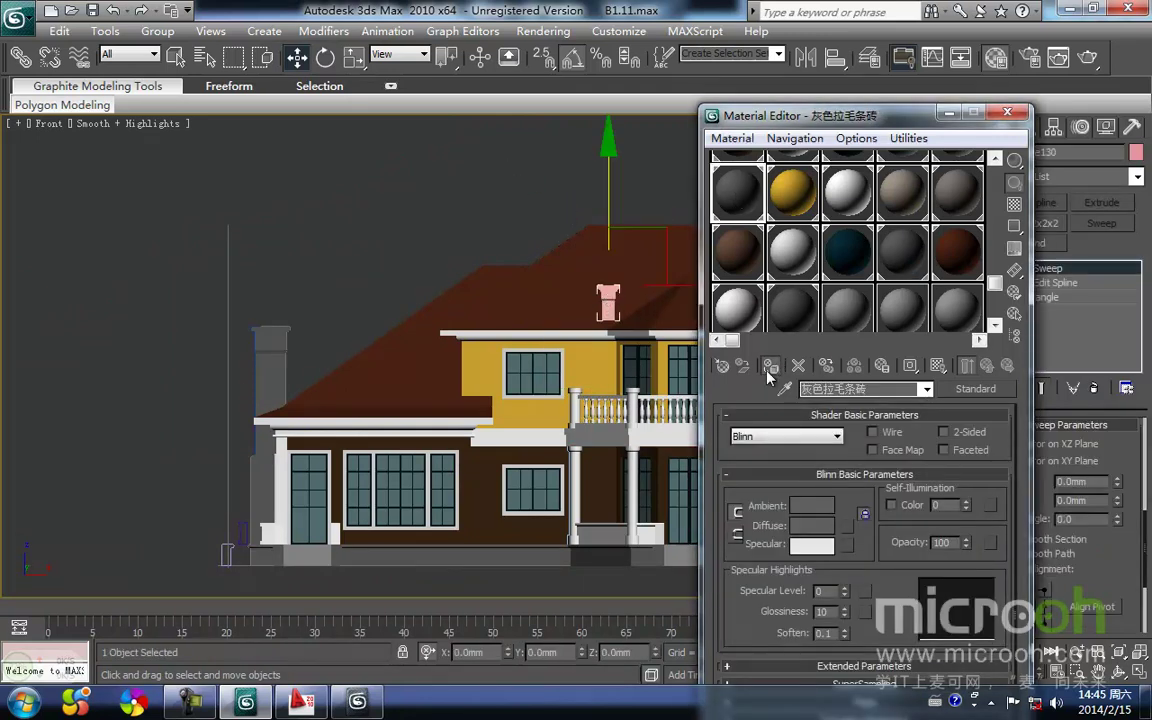
click(1007, 112)
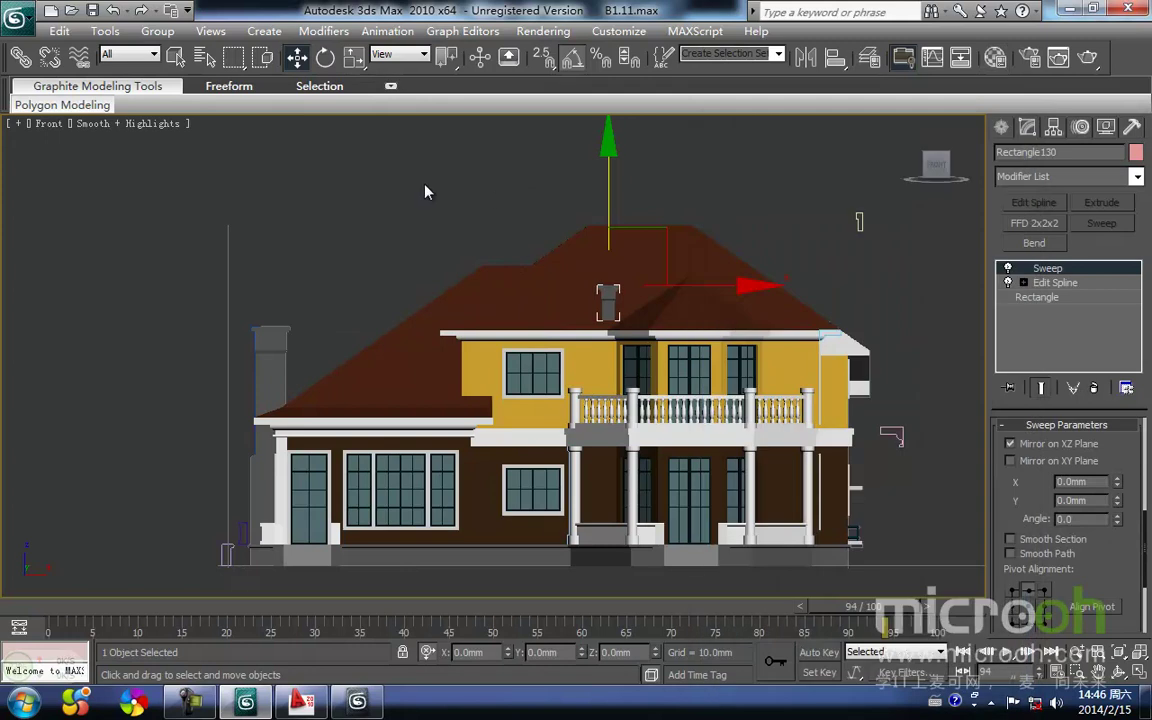
- Inspect the whole shaded villa with its chimney from several angles
click(425, 185)
scroll(589, 293, down, 3)
alt+middle_drag(589, 295, 532, 410)
middle_drag(455, 354, 250, 345)
scroll(401, 330, down, 2)
alt+middle_drag(549, 308, 618, 345)
scroll(517, 340, up, 6)
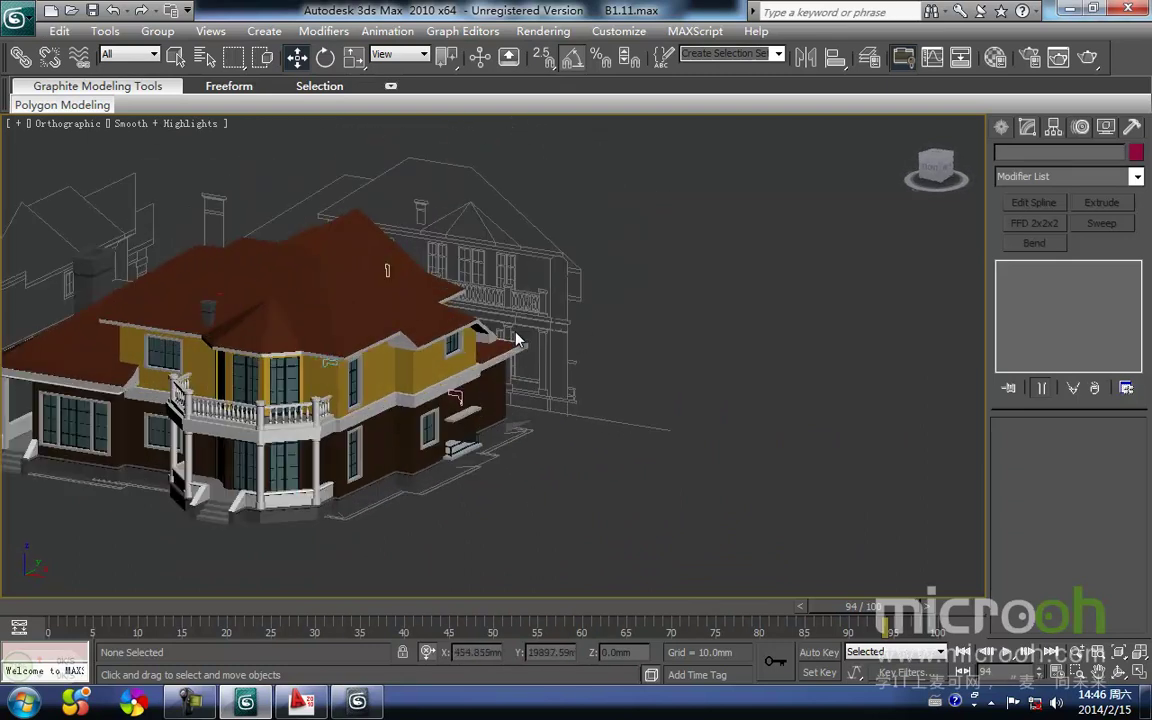
scroll(517, 340, down, 4)
mouse_move(517, 340)
alt+middle_down()
mouse_move(578, 315)
mouse_move(532, 328)
alt+middle_up()
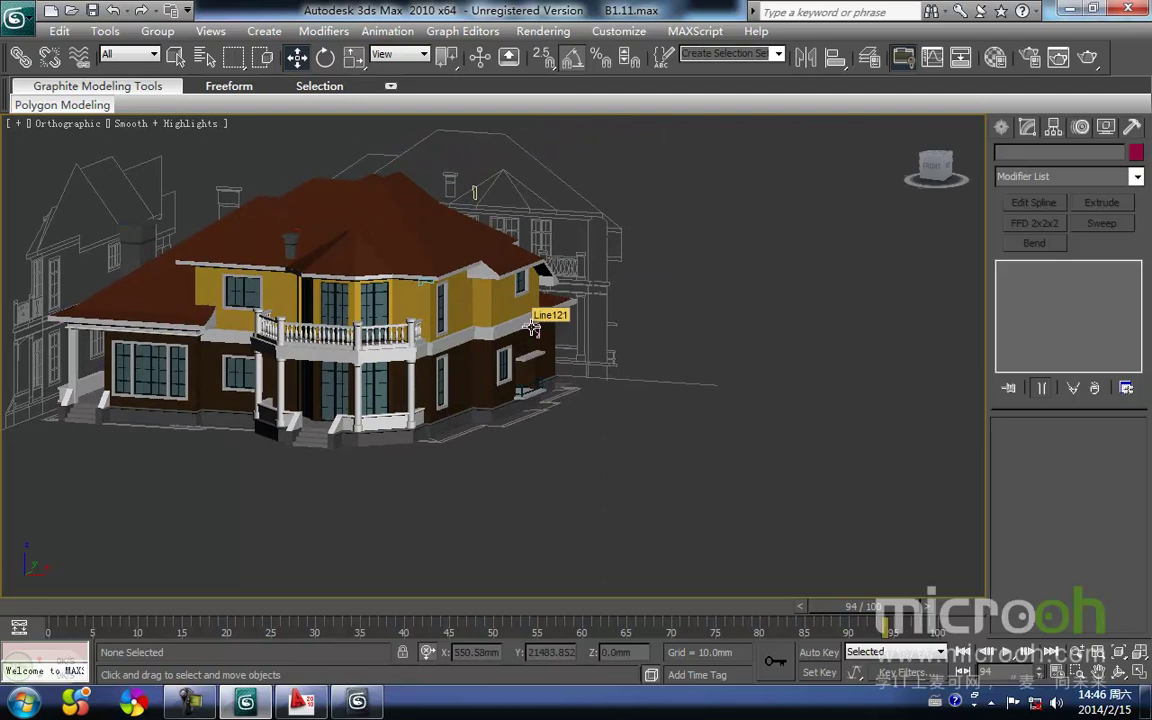